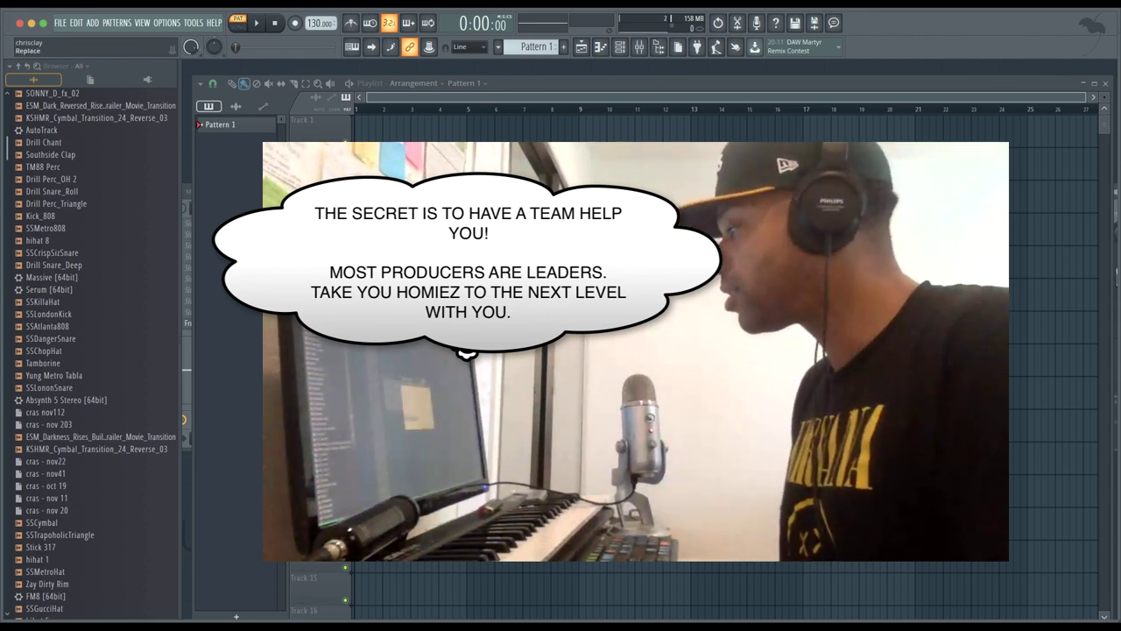
# Replace the first channel with the Serum synth and reposition its window over the playlist.
pyautogui.moveTo(535, 351)
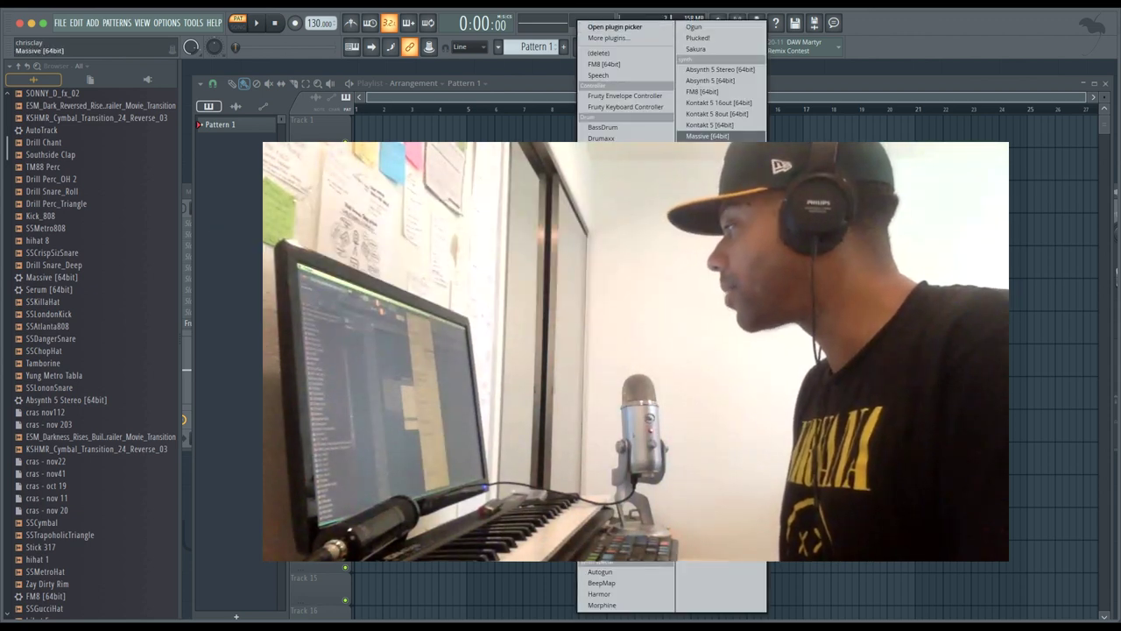
pyautogui.click(708, 158)
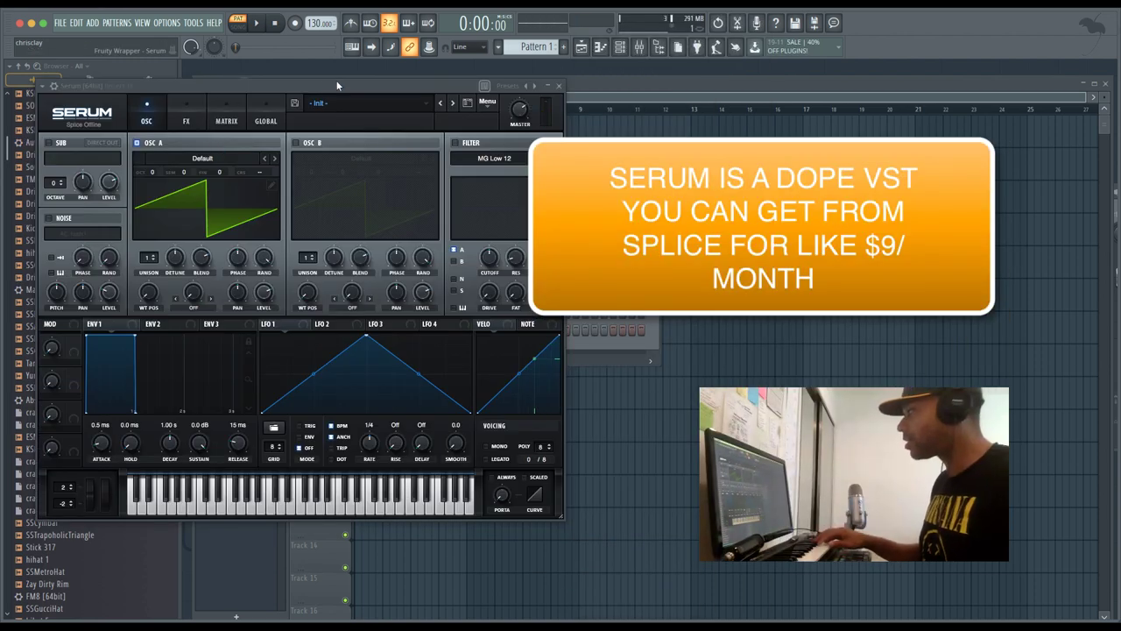
pyautogui.moveTo(316, 85); pyautogui.dragTo(367, 105)
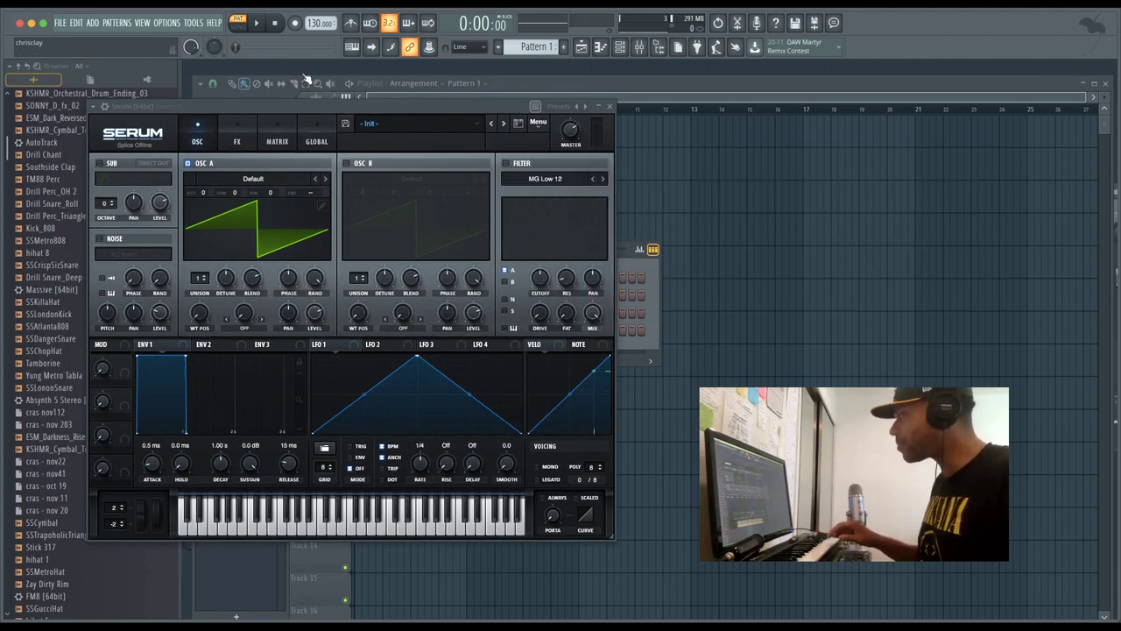
# Open the Serum preset browser, audition HV Whoever [SD] from the Hoover category and raise the system volume.
pyautogui.click(519, 123)
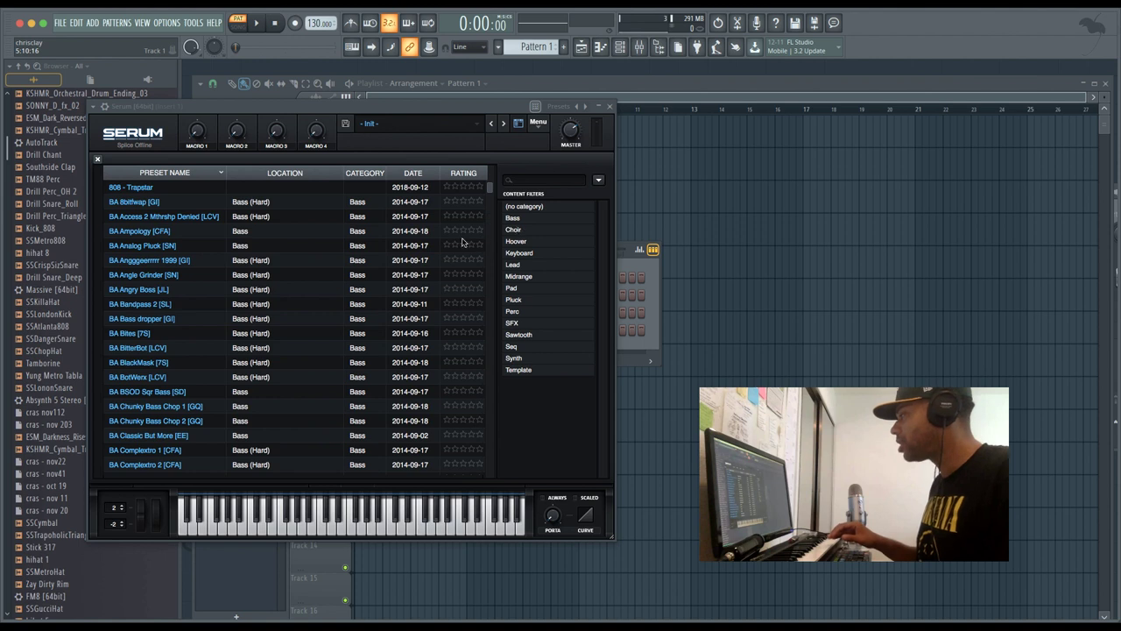
pyautogui.click(517, 242)
pyautogui.click(289, 209)
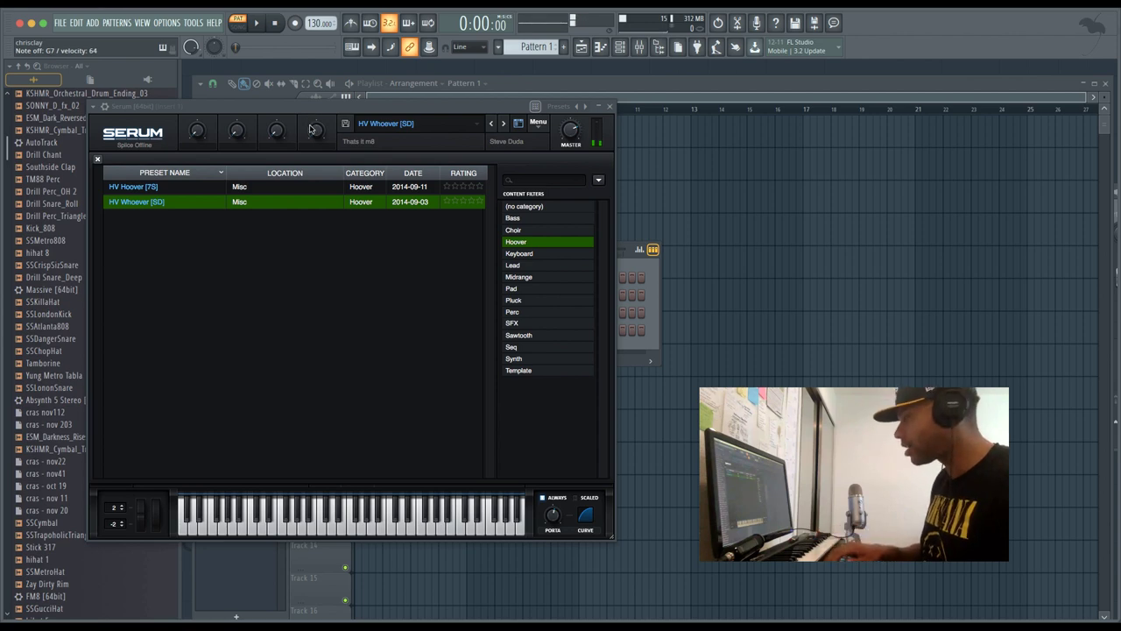
pyautogui.press('XF86AudioRaiseVolume')
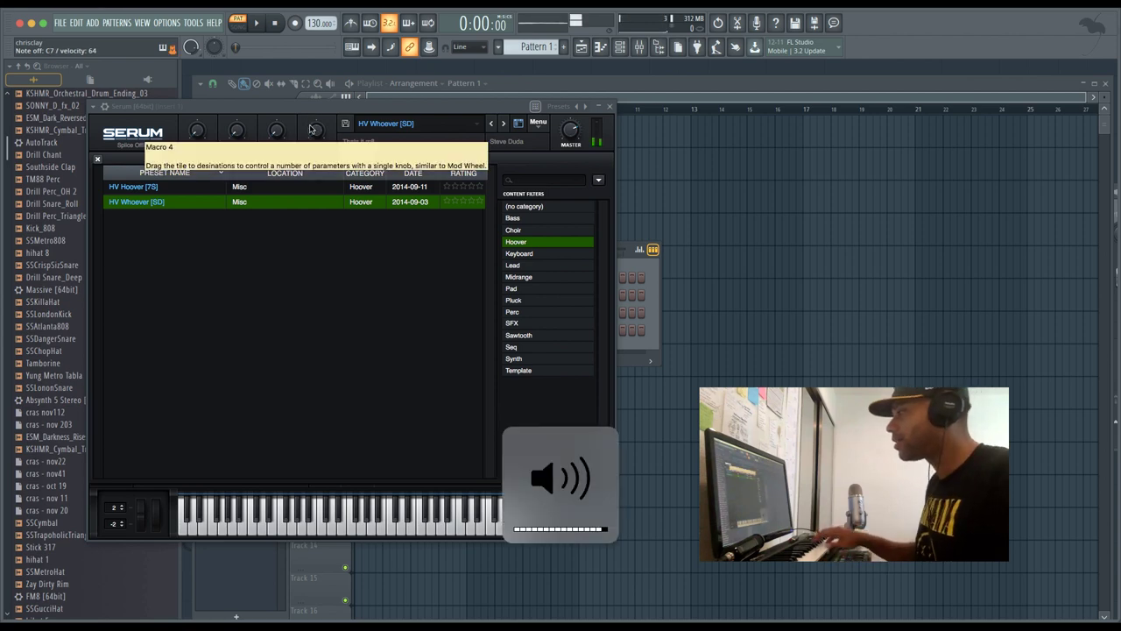
# Audition the bass presets down to BA Angle Grinder [SN] and load BA Ampology [CFA].
pyautogui.click(535, 267)
pyautogui.click(530, 290)
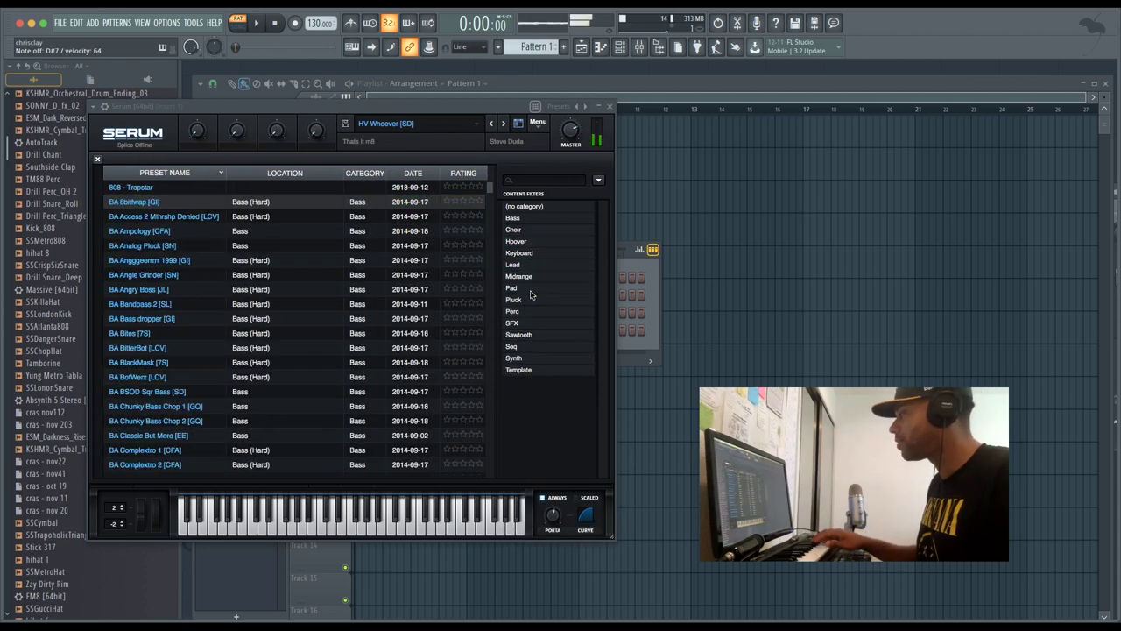
pyautogui.press('Down')
pyautogui.press('Down')
pyautogui.press('Down')
pyautogui.press('Down')
pyautogui.press('Down')
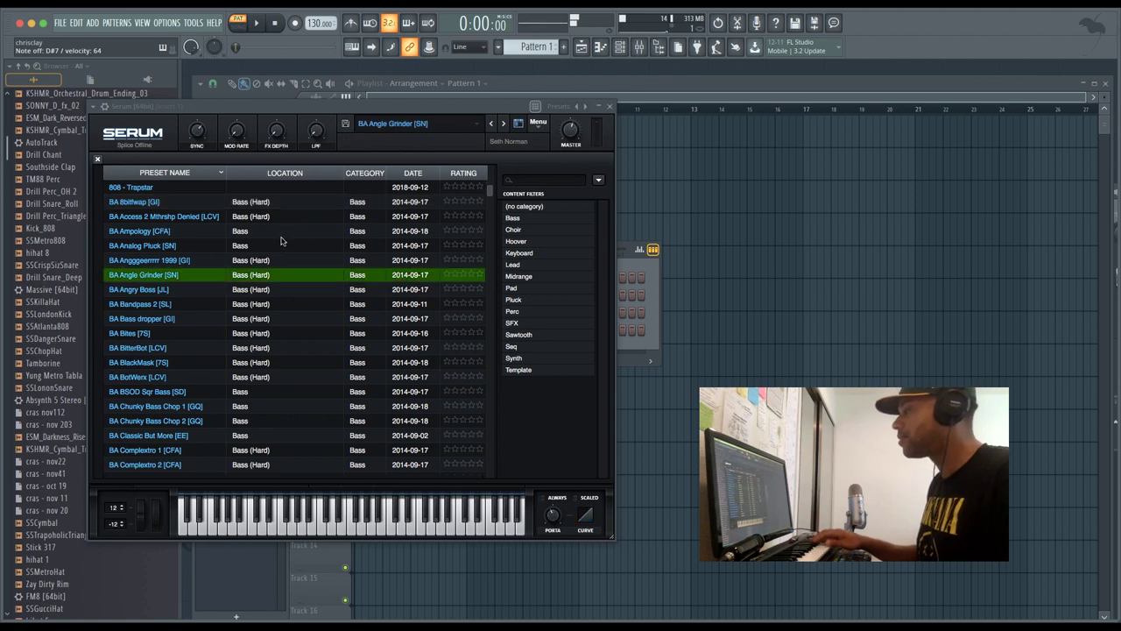
pyautogui.click(278, 231)
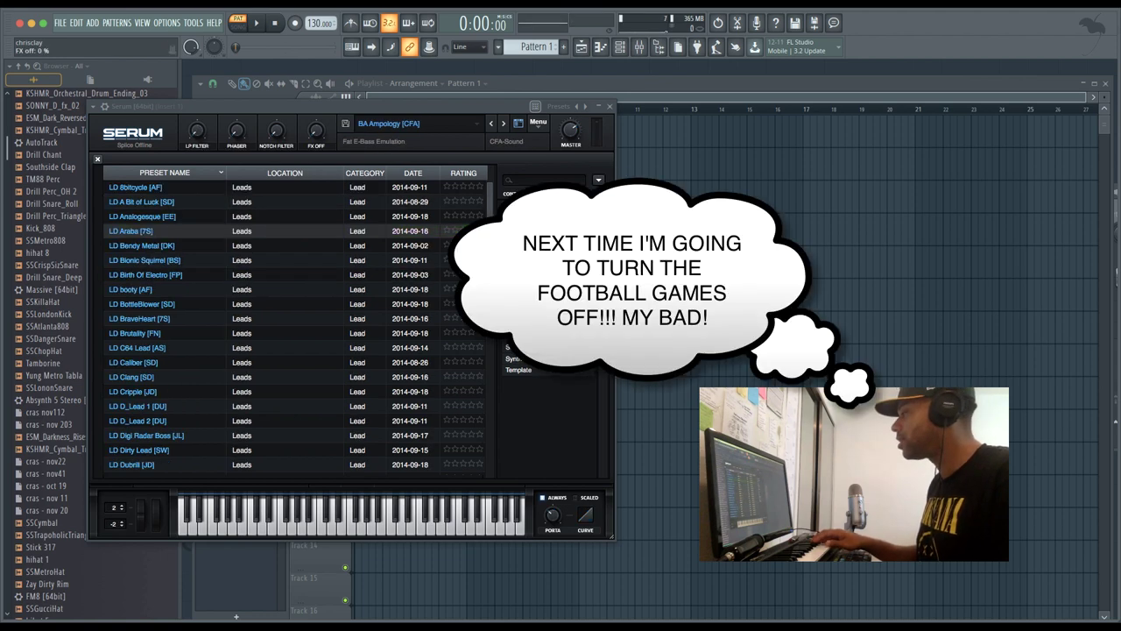
# Load the KY WurlyKeys [ASL] preset from the Keyboard category and close the Serum window.
pyautogui.click(528, 256)
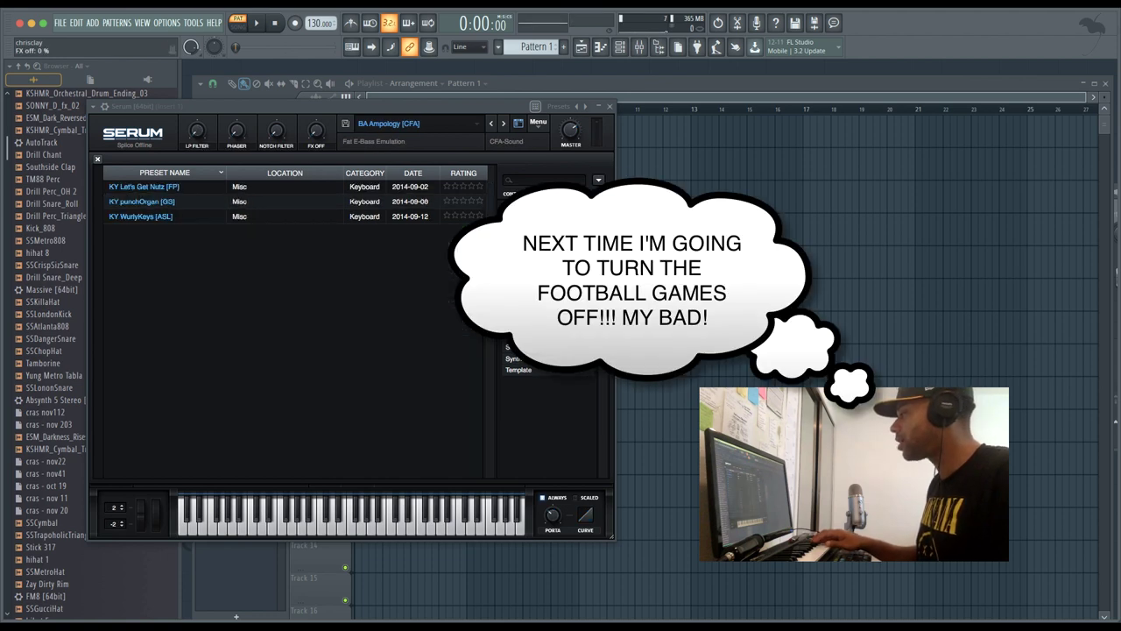
pyautogui.click(235, 218)
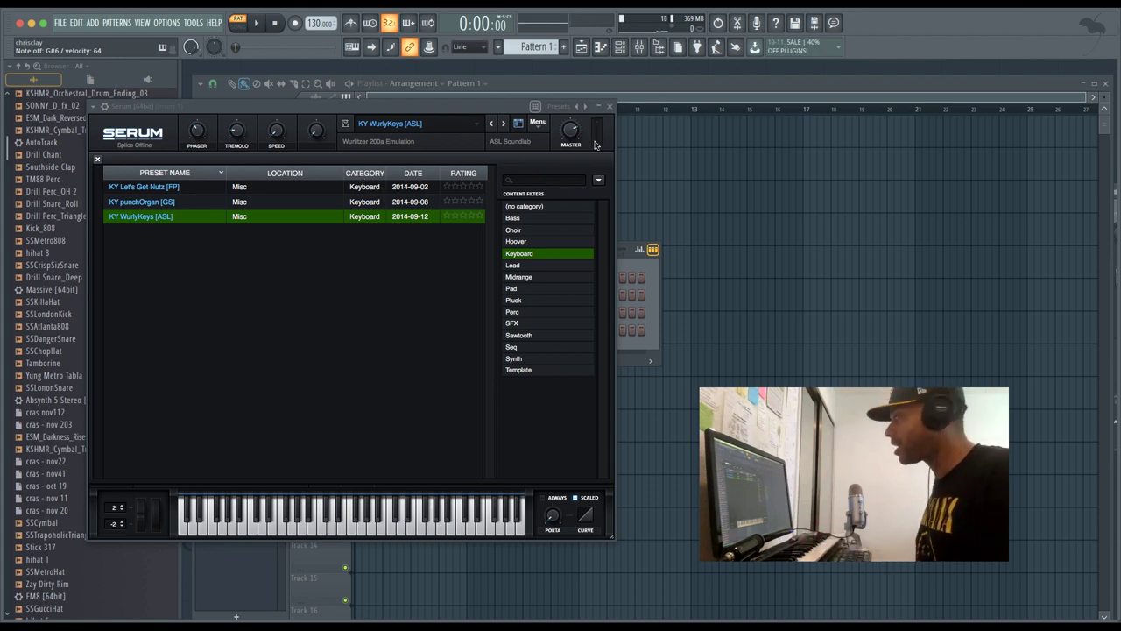
pyautogui.click(609, 106)
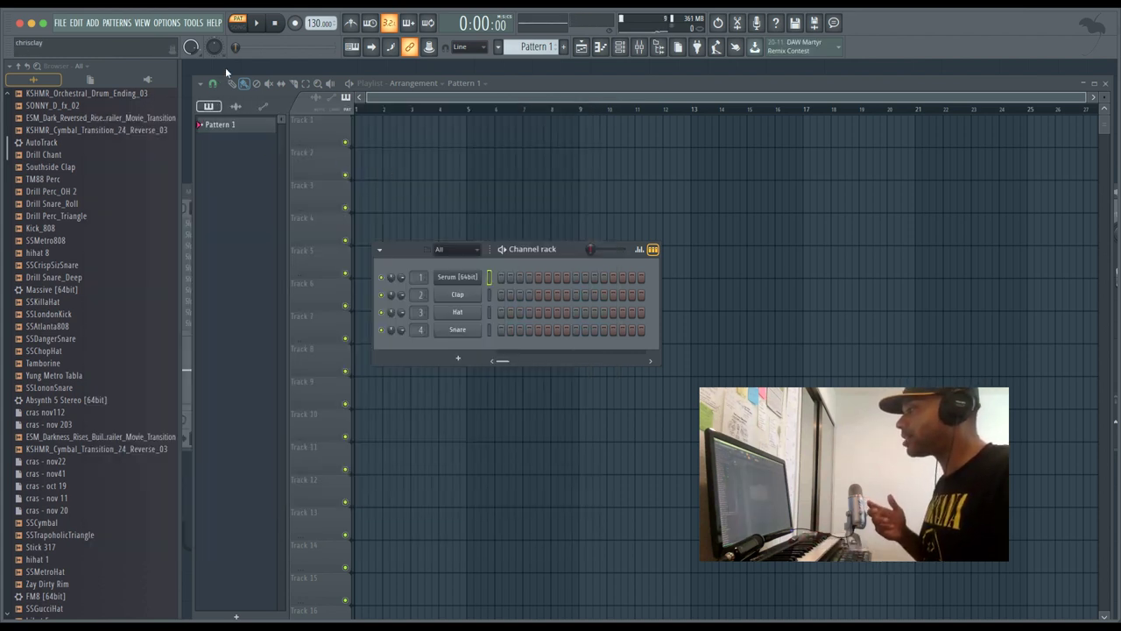
# Dump the last 2 minutes of the score log into Pattern 1.
pyautogui.click(175, 24)
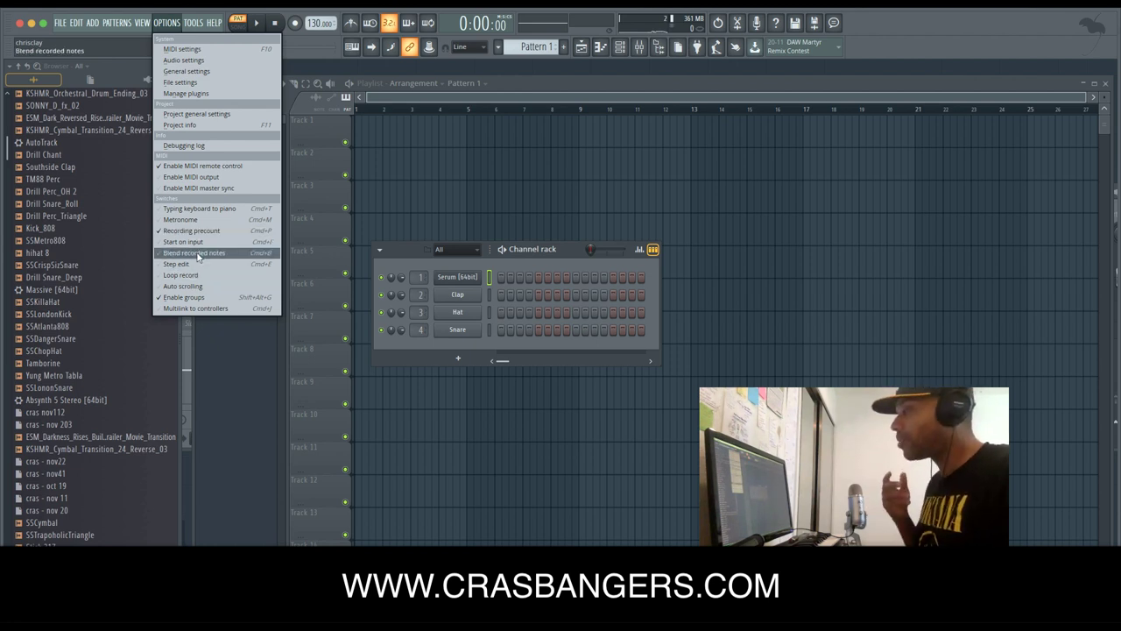
pyautogui.moveTo(190, 27)
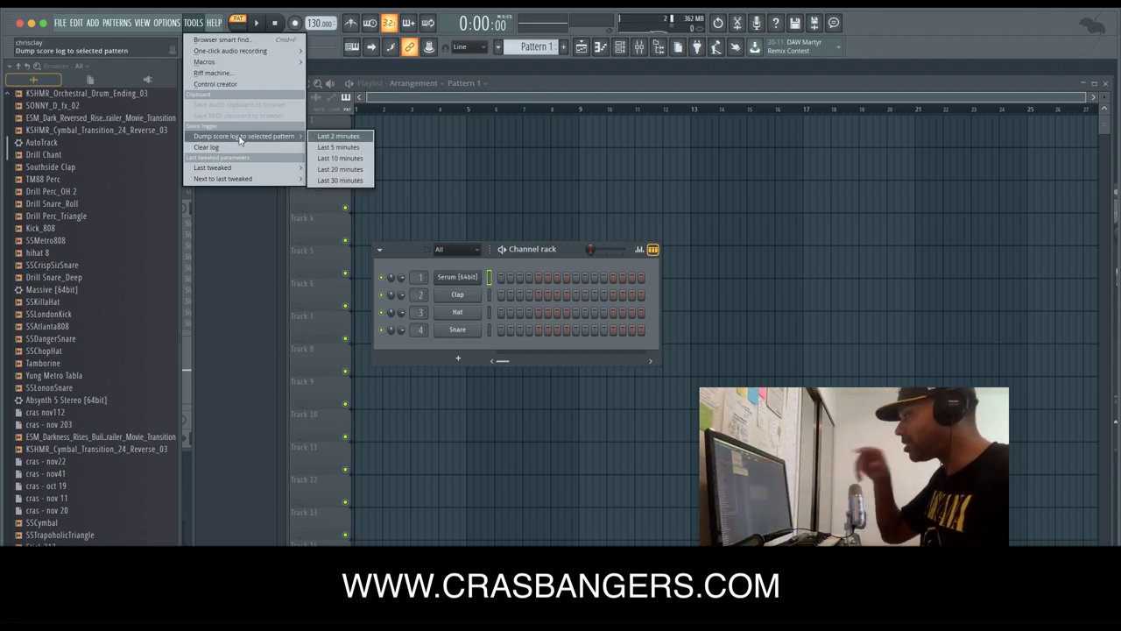
pyautogui.click(321, 138)
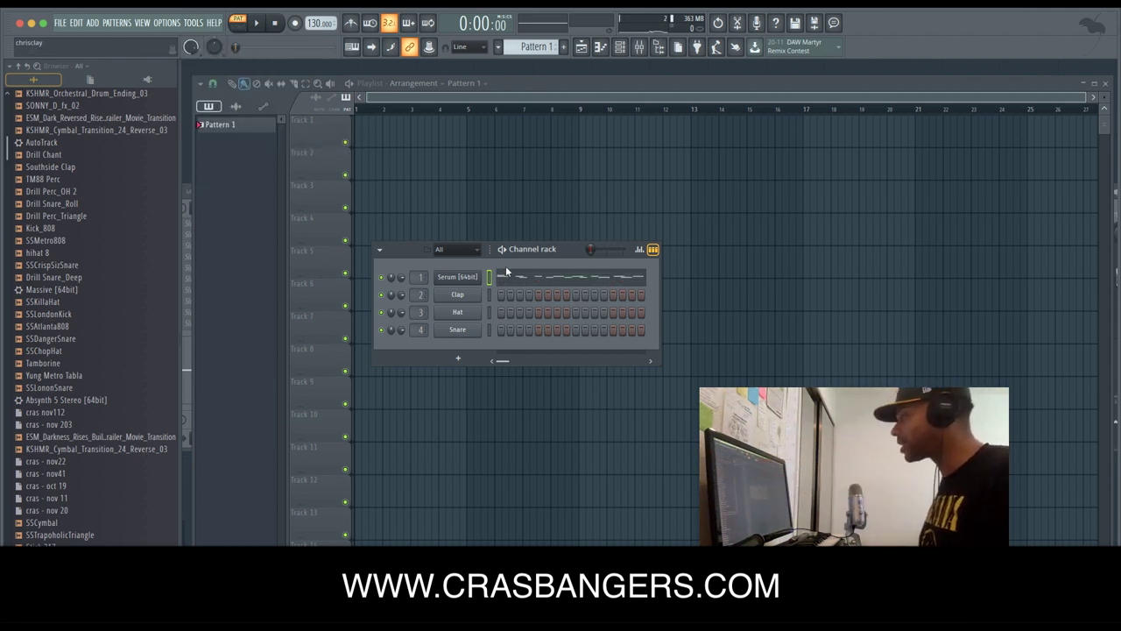
# Open the Serum channel's notes in the piano roll and play them from just before bar 28.
pyautogui.click(542, 276)
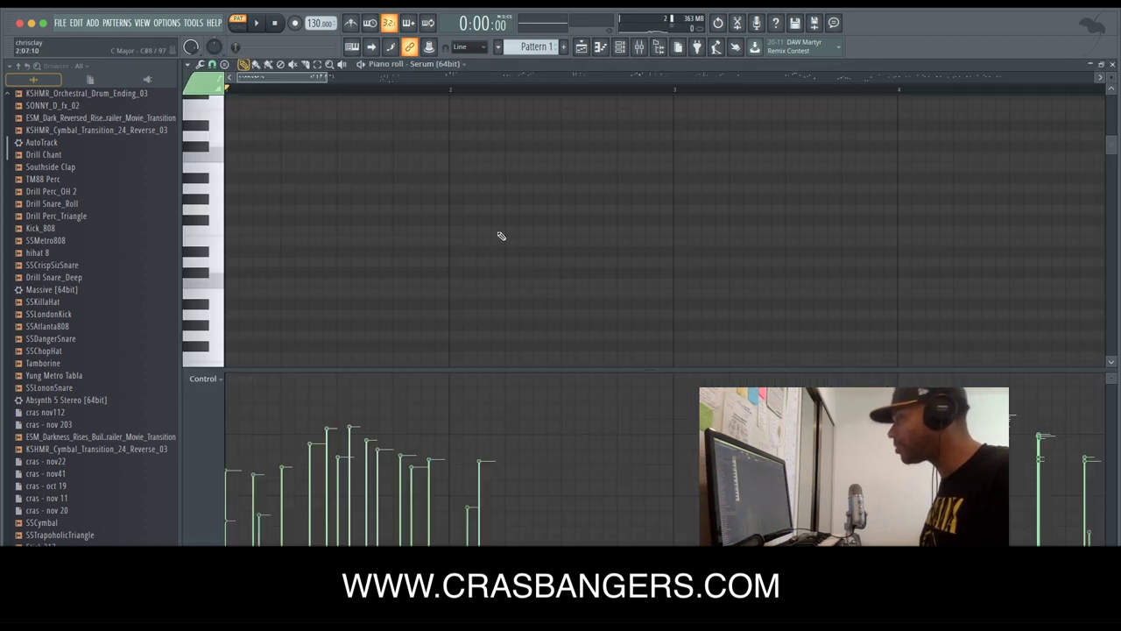
pyautogui.moveTo(326, 77); pyautogui.dragTo(1093, 77)
pyautogui.moveTo(238, 77); pyautogui.dragTo(534, 77)
pyautogui.scroll(-5, 341, 163)
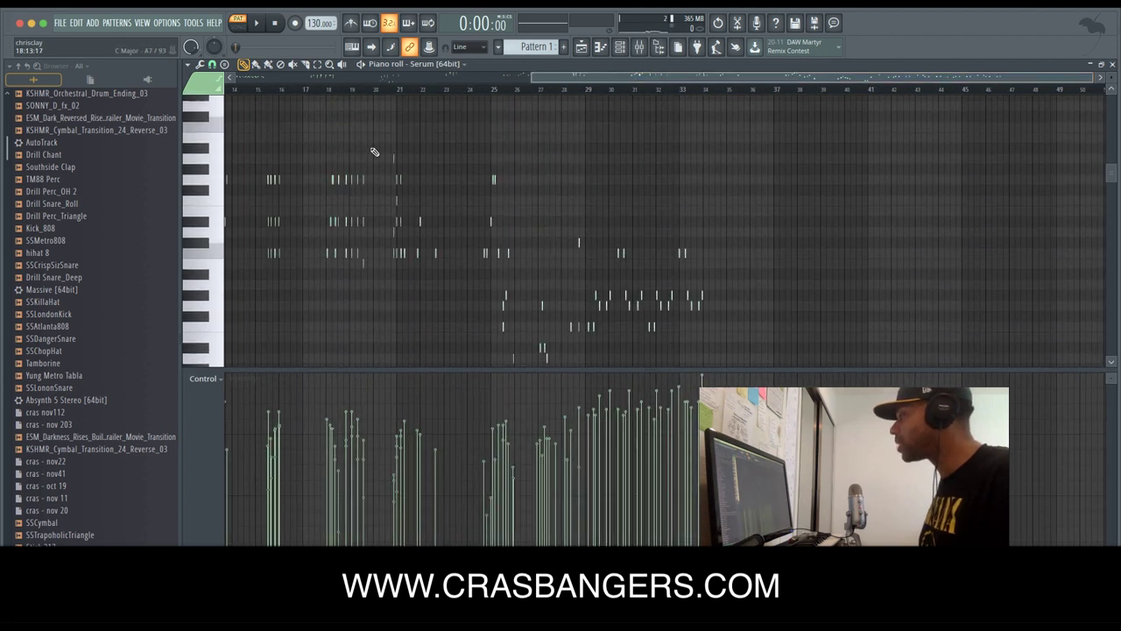
pyautogui.scroll(-4, 491, 128)
pyautogui.click(554, 90)
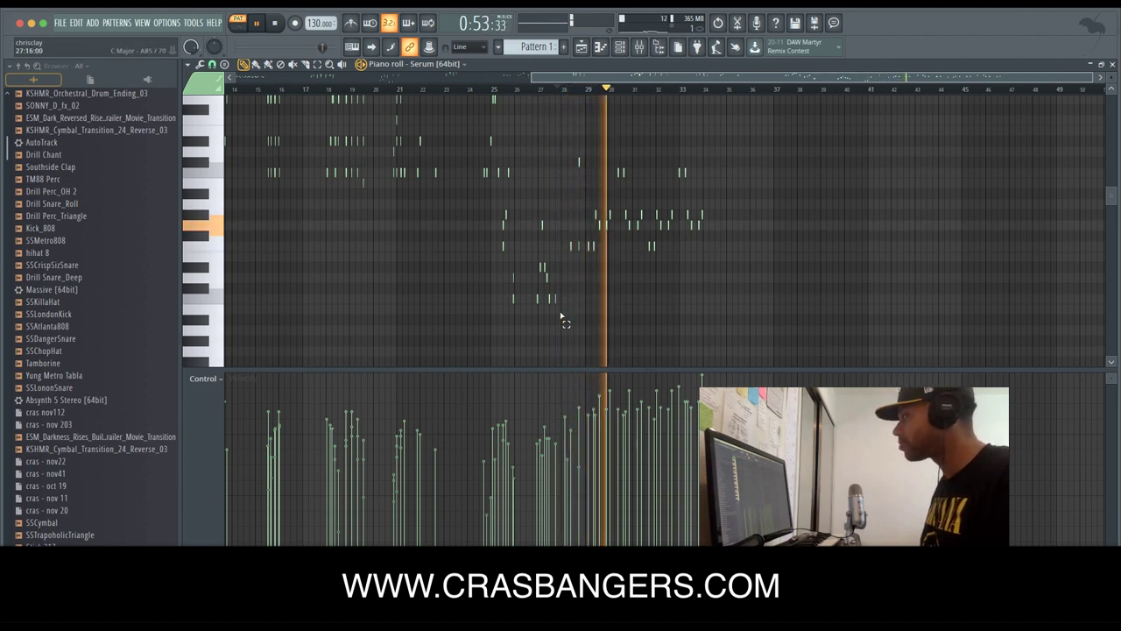
# Select and delete all the logged notes before bar 28.
pyautogui.moveTo(561, 320); pyautogui.dragTo(230, 95)
pyautogui.click(212, 64)
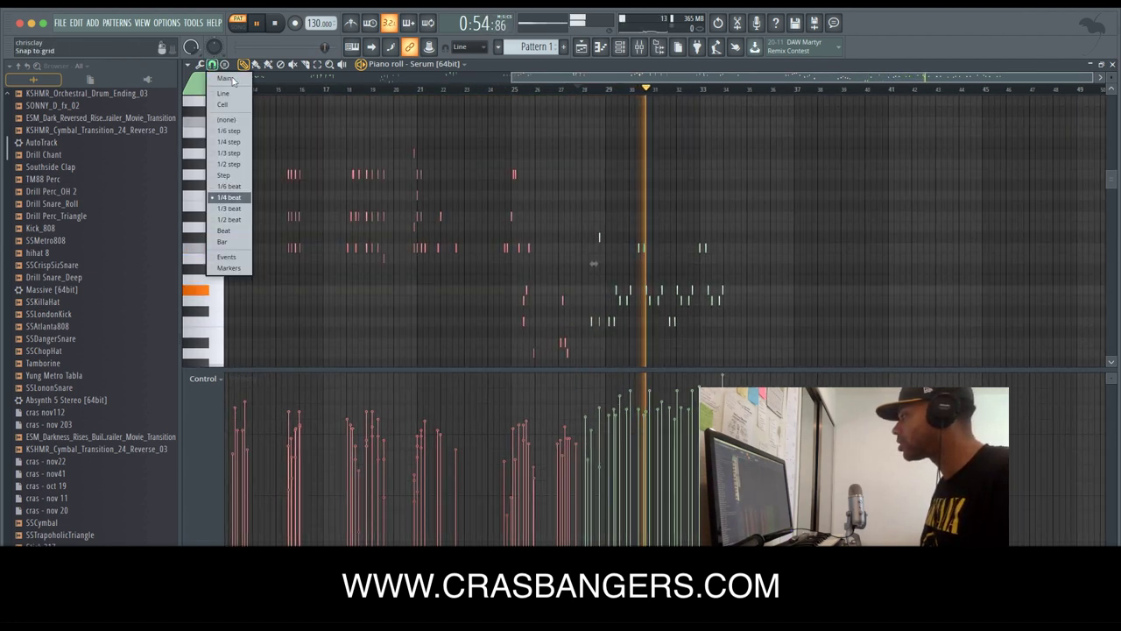
pyautogui.click(461, 180)
pyautogui.press('Delete')
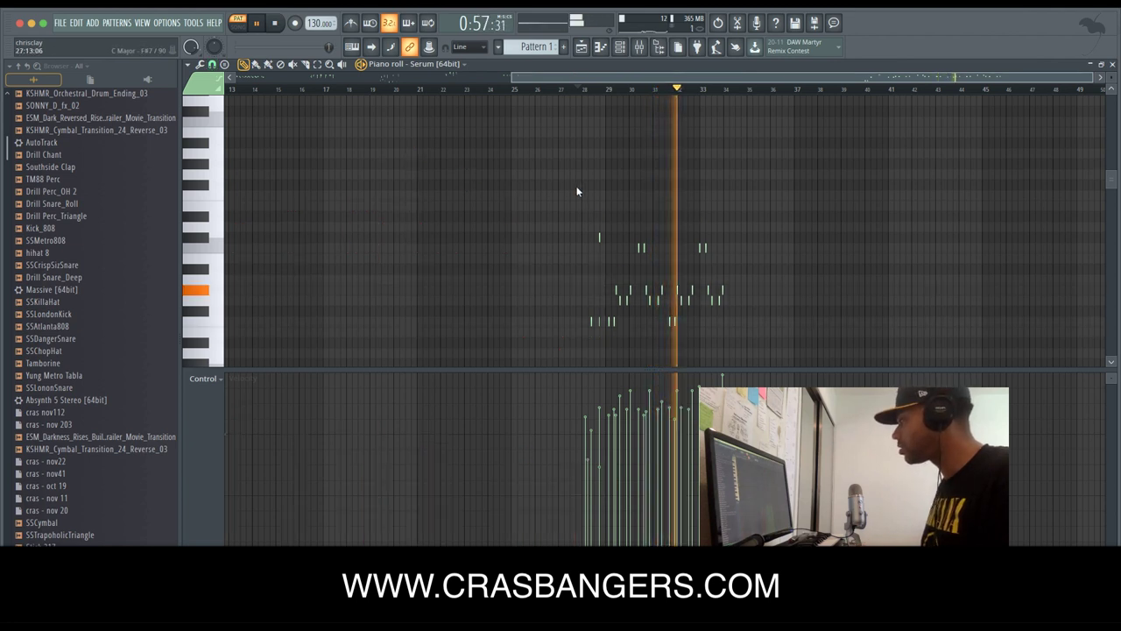
# Check playback from around bar 28, stop it, and cut the melody notes from bar 29 onward.
pyautogui.click(599, 91)
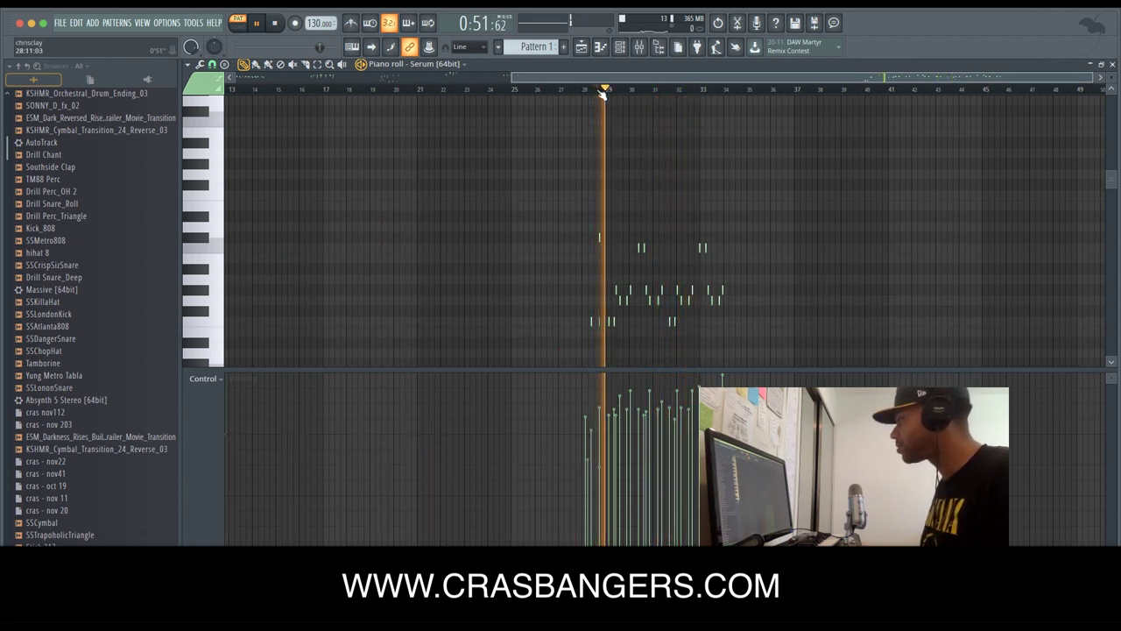
pyautogui.press('space')
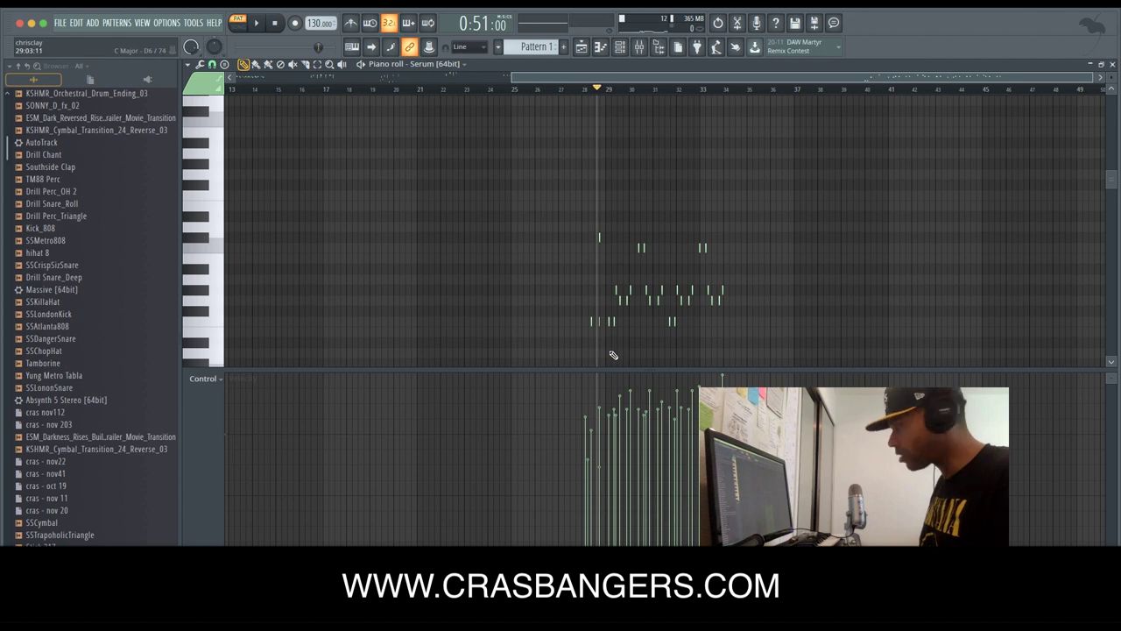
pyautogui.moveTo(609, 335); pyautogui.dragTo(738, 243)
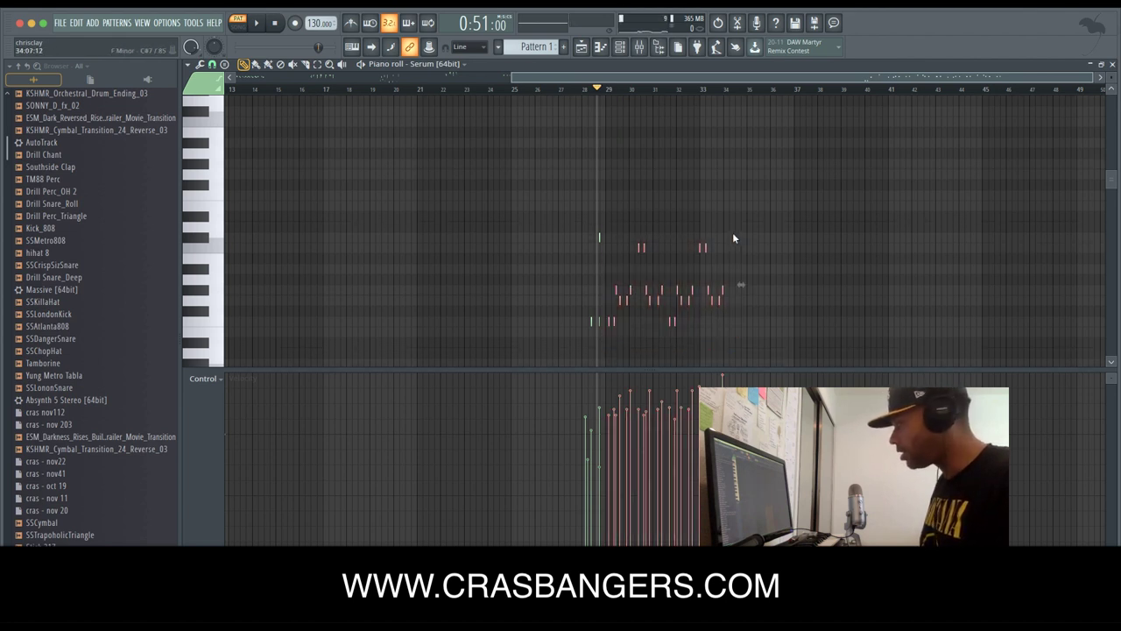
pyautogui.press('Delete')
# Delete the leftover notes around bar 28 and paste the cut melody at the start of the pattern.
pyautogui.hotkey('ctrl', 'a')
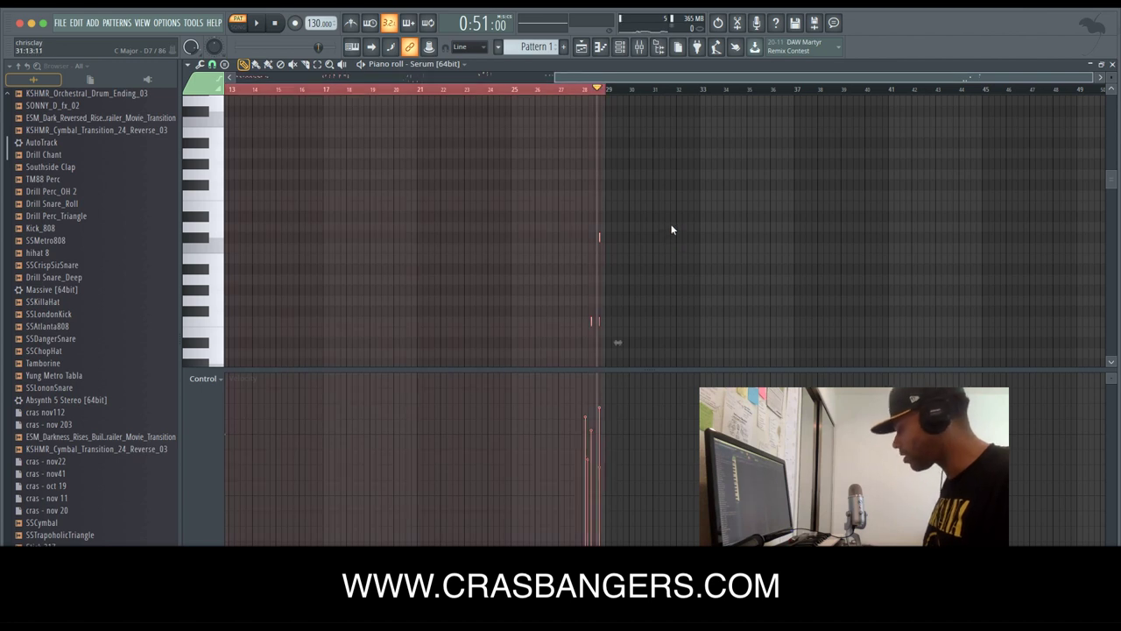
pyautogui.press('Delete')
pyautogui.moveTo(332, 81); pyautogui.dragTo(350, 128)
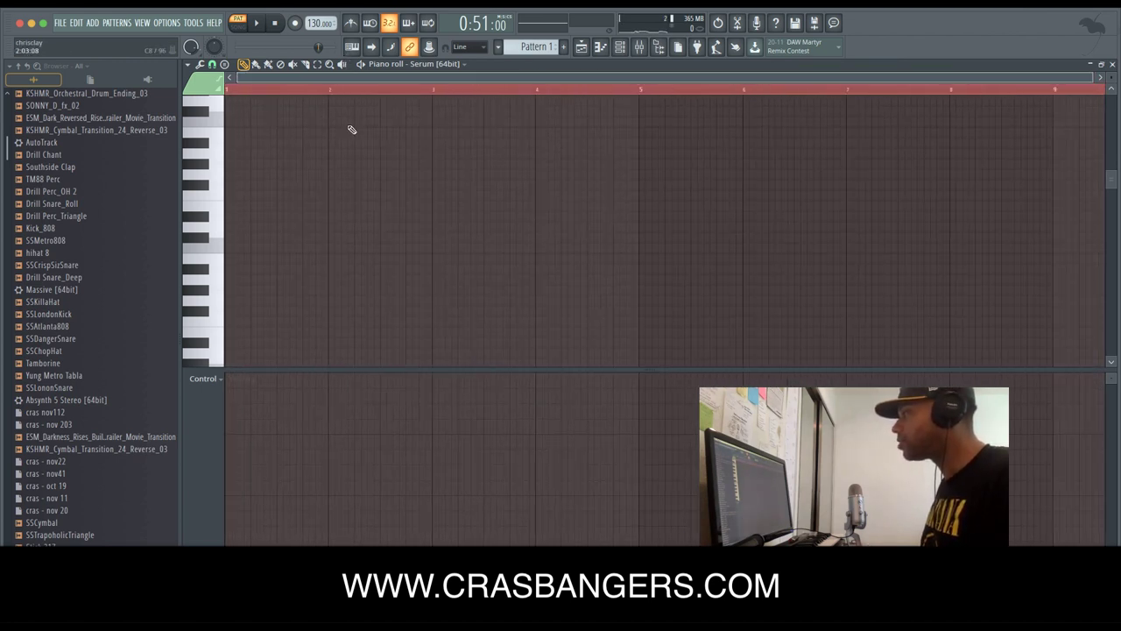
pyautogui.doubleClick(299, 90)
pyautogui.moveTo(298, 90); pyautogui.dragTo(193, 95)
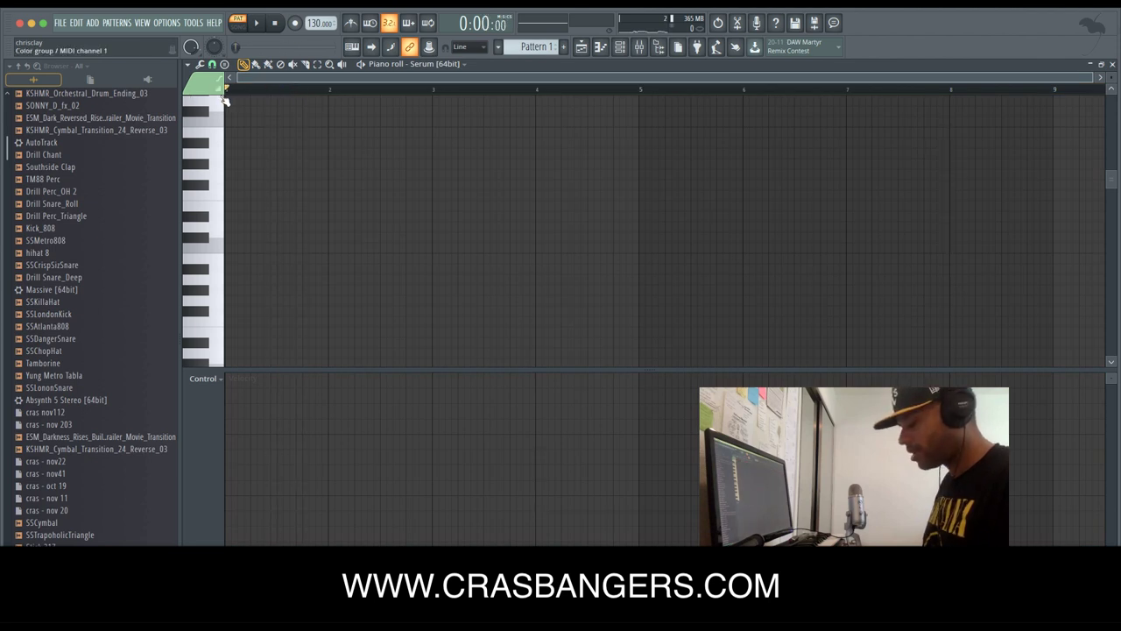
pyautogui.hotkey('ctrl', 'v')
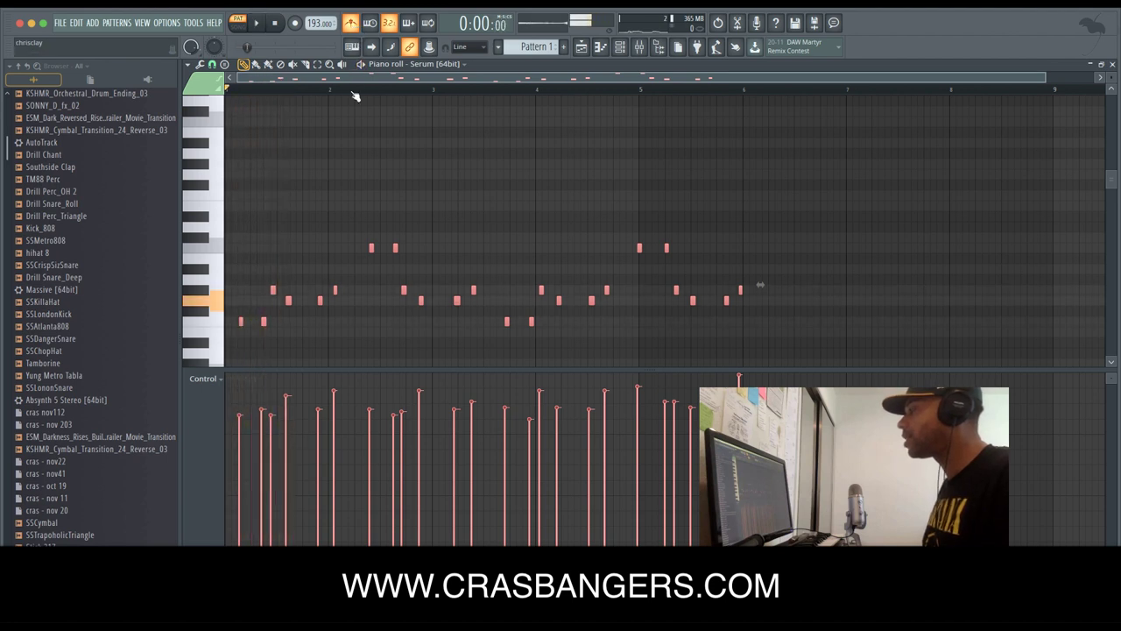
# Select all notes, compress the melody to end just before bar 5, and shift it to start at bar 1.
pyautogui.hotkey('ctrl', 'a')
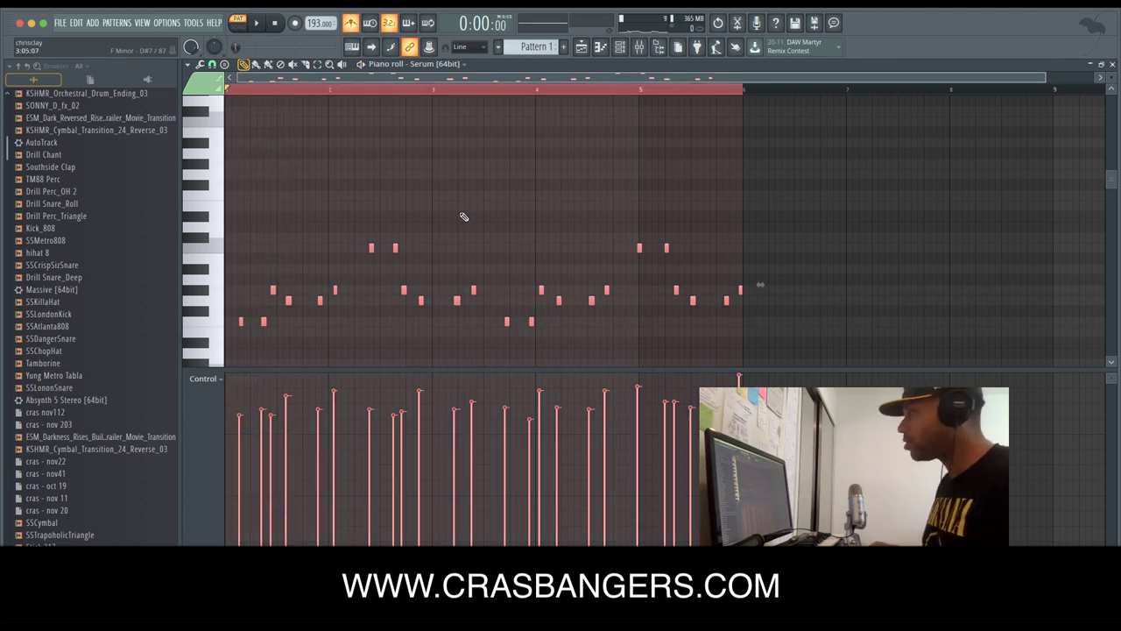
pyautogui.moveTo(761, 285); pyautogui.dragTo(638, 286)
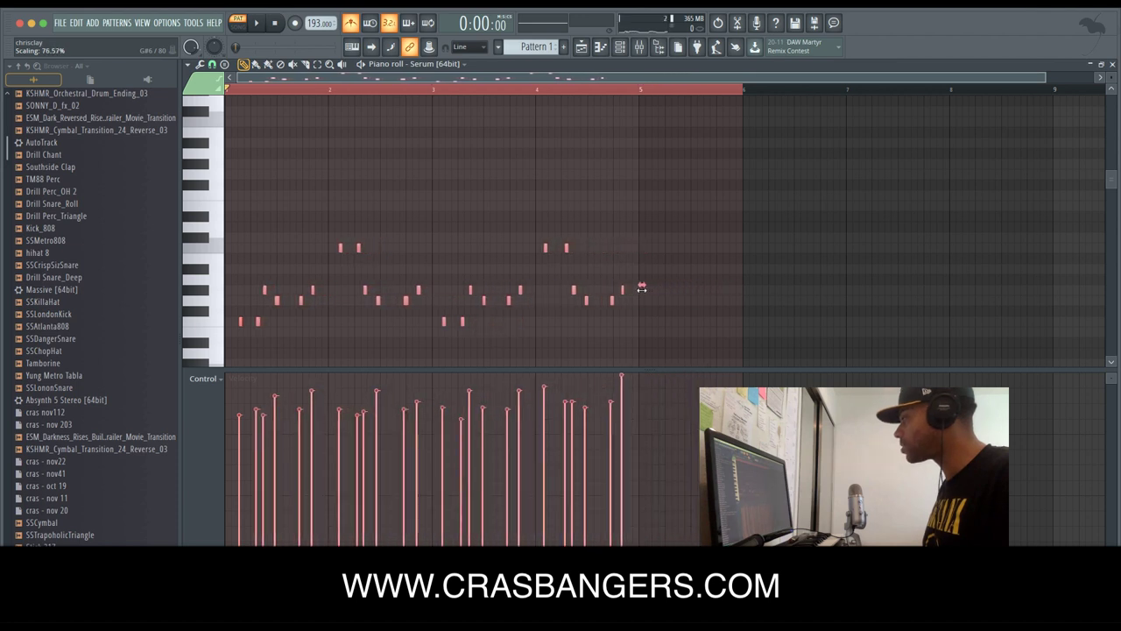
pyautogui.press('space')
pyautogui.press('space')
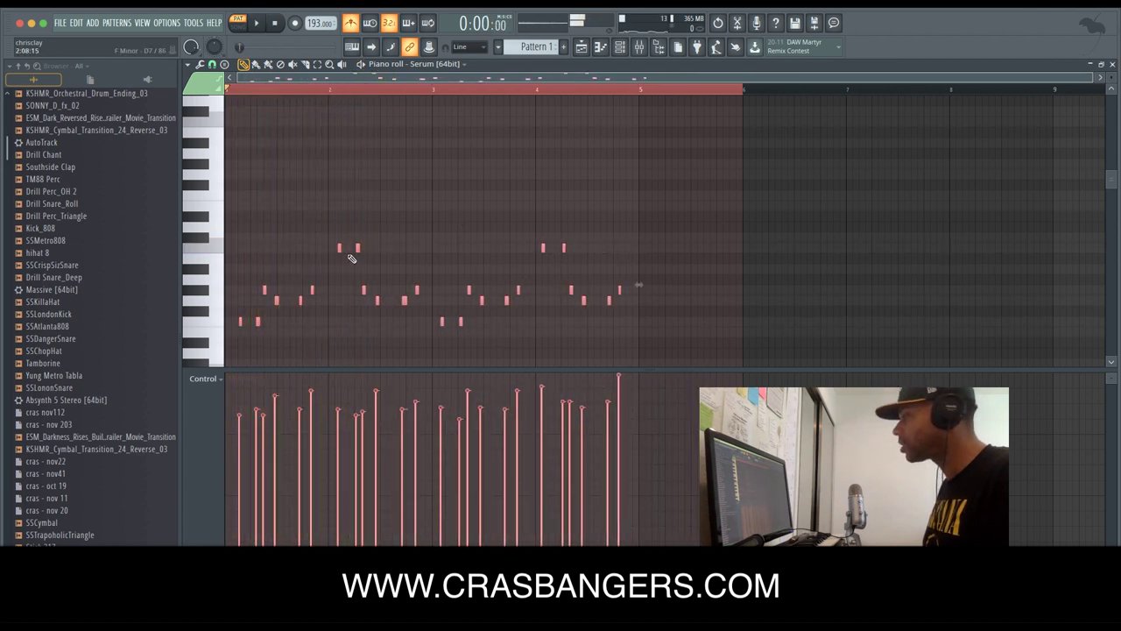
pyautogui.moveTo(255, 323); pyautogui.dragTo(242, 323)
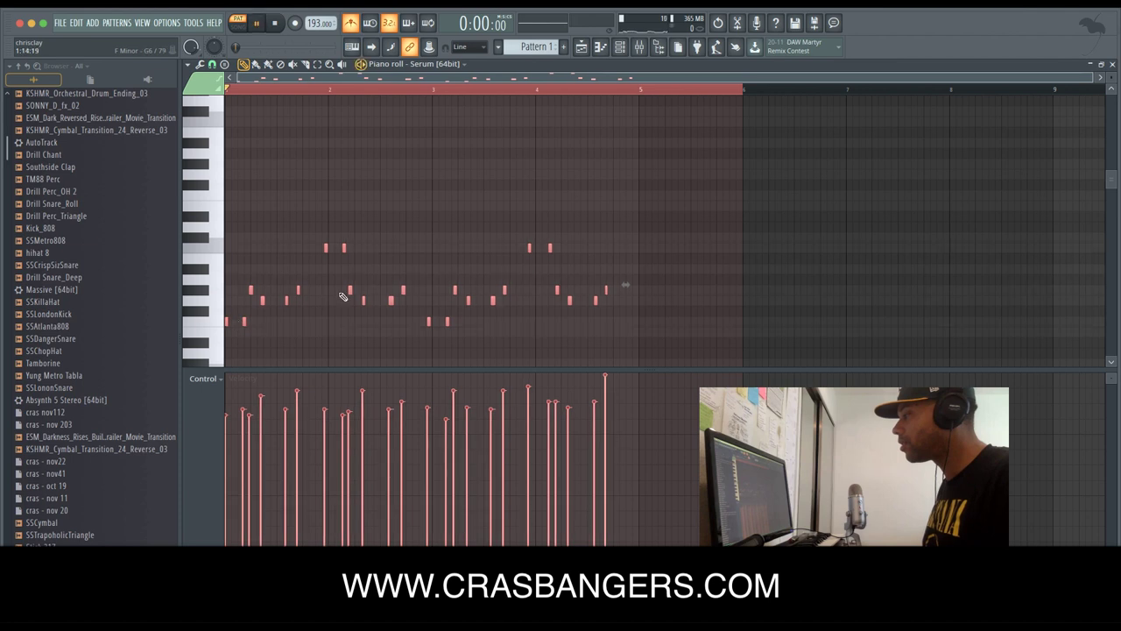
pyautogui.press('space')
# Stretch the whole melody to span about eight bars and play it back to check the timing.
pyautogui.moveTo(625, 286); pyautogui.dragTo(1042, 249)
pyautogui.press('space')
pyautogui.press('space')
pyautogui.press('space')
pyautogui.press('space')
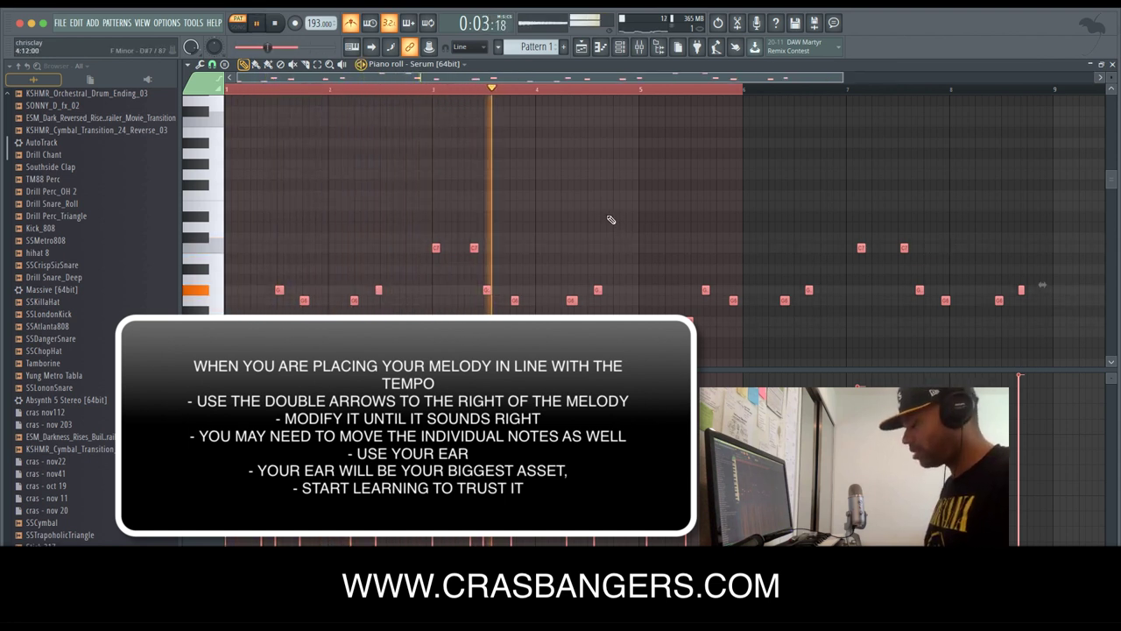
# Clear the selection, quantize the whole melody and play it from the start.
pyautogui.doubleClick(655, 90)
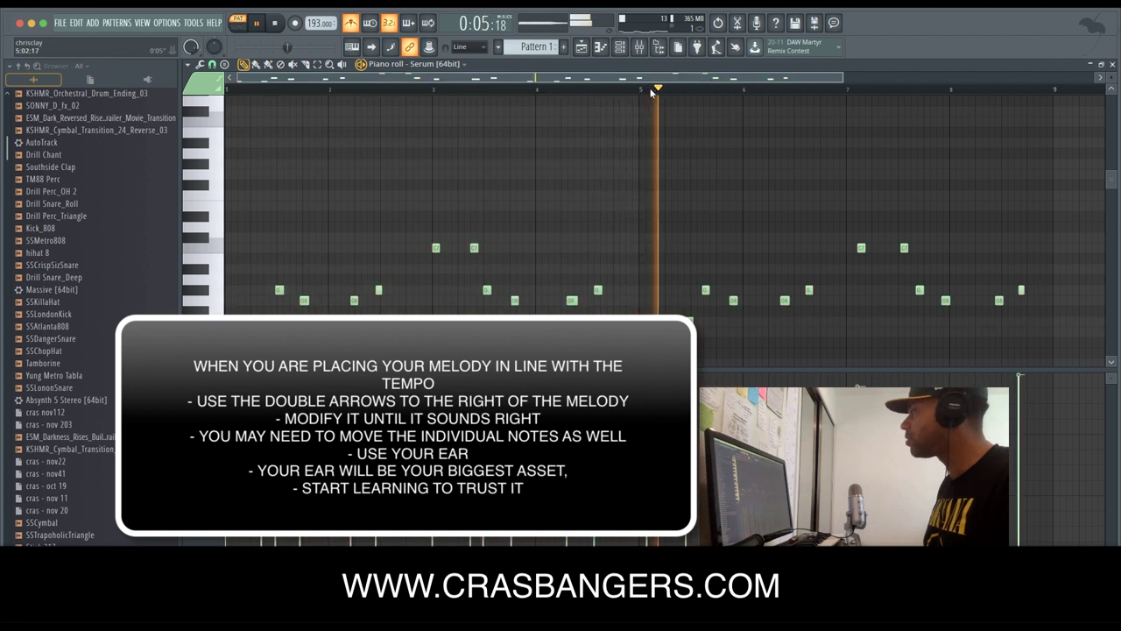
pyautogui.press('space')
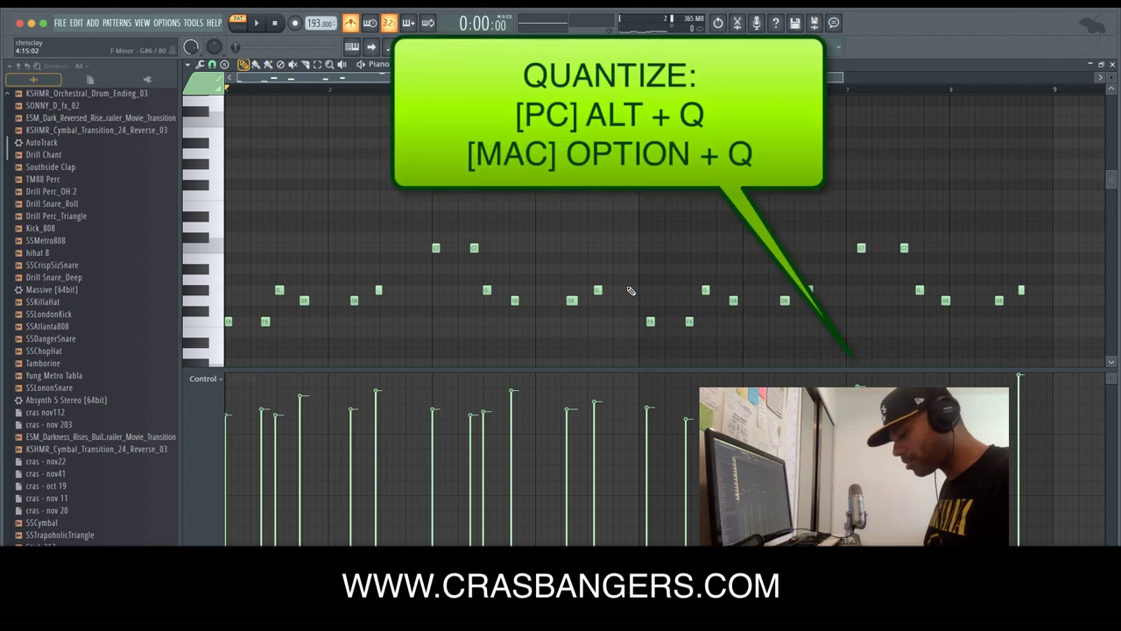
pyautogui.hotkey('alt', 'q')
pyautogui.press('space')
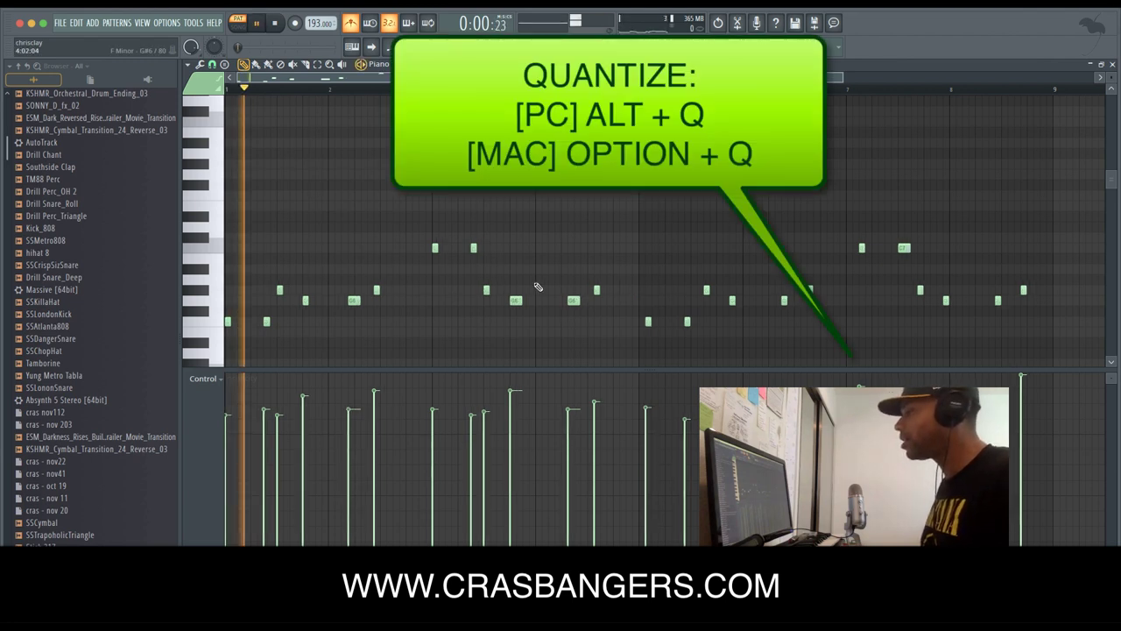
# Move the bar 2 G6 note to step 5 and the following G#6 note to step 9 while auditioning the melody.
pyautogui.press('space')
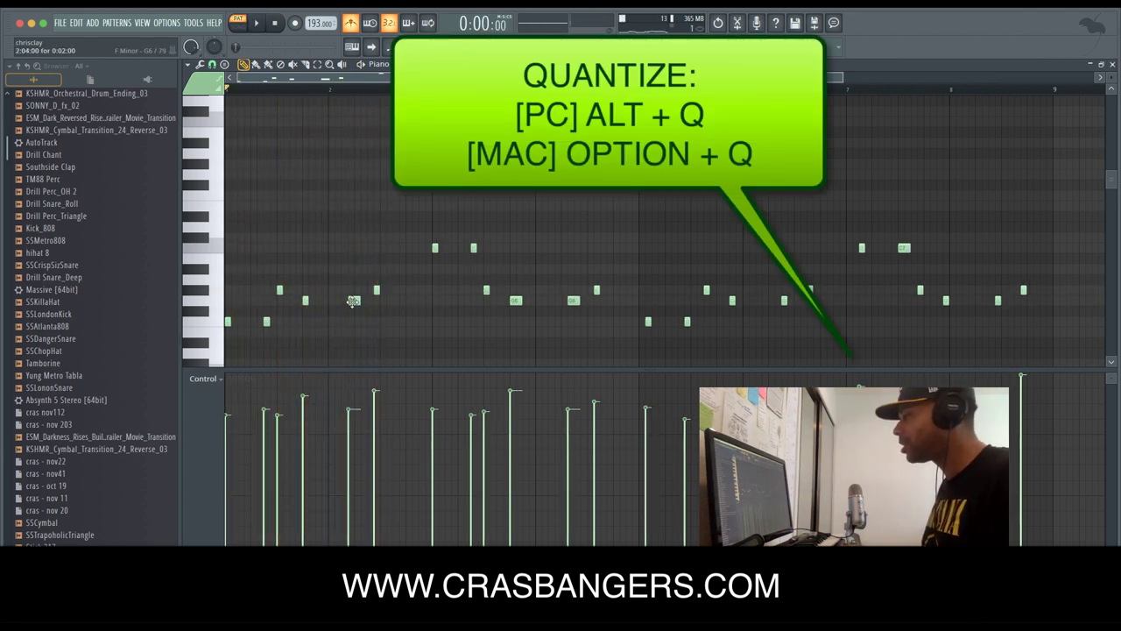
pyautogui.press('space')
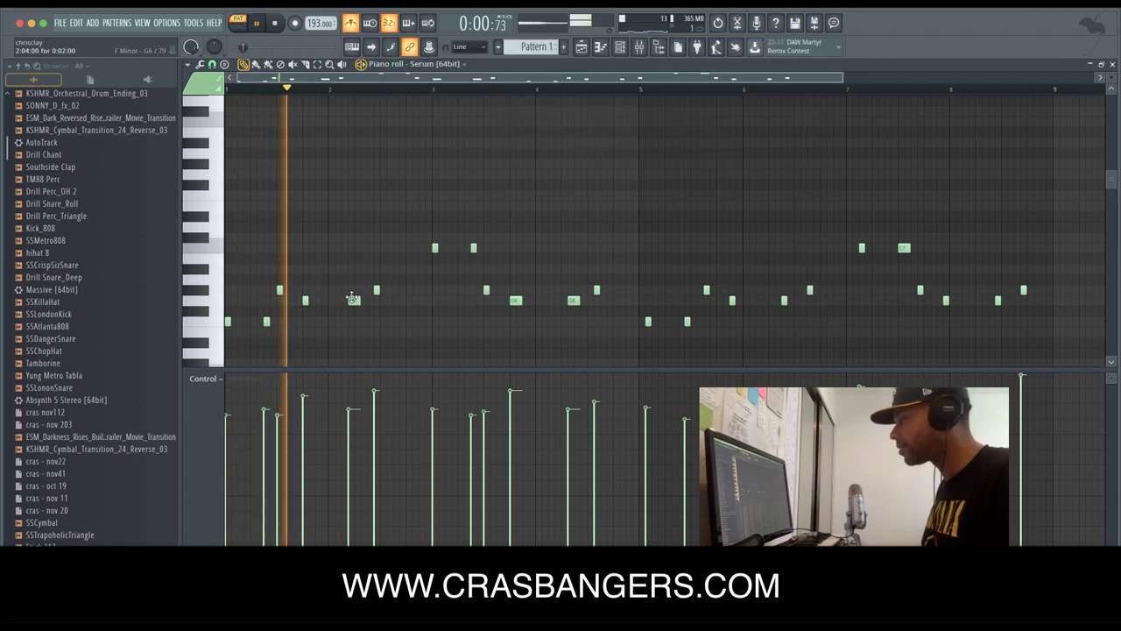
pyautogui.moveTo(353, 299); pyautogui.dragTo(360, 301)
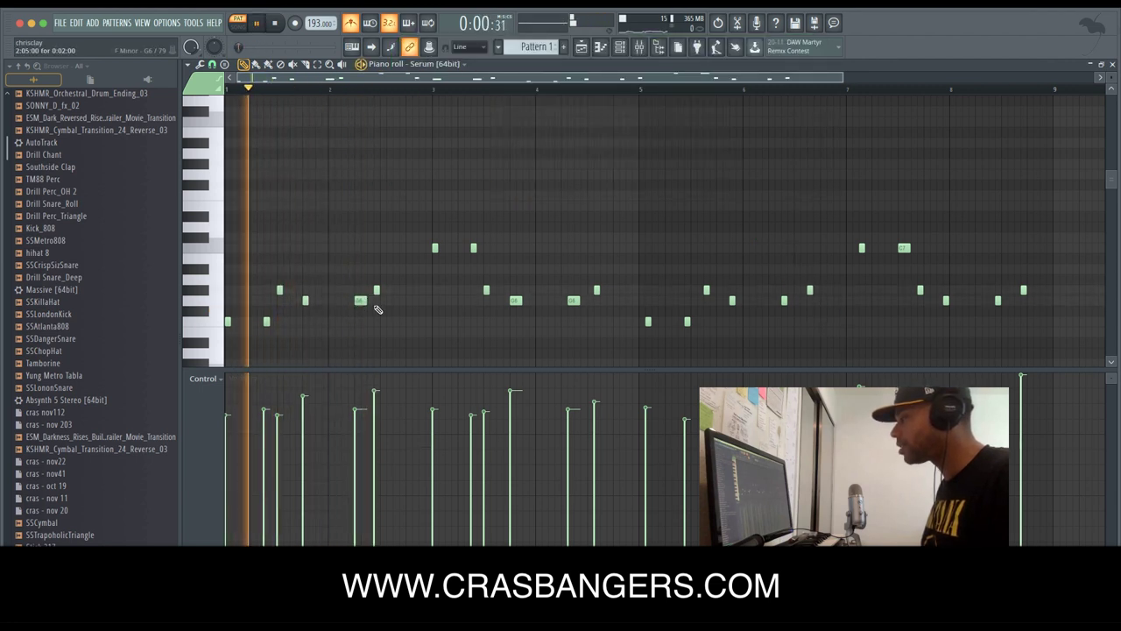
pyautogui.click(382, 290)
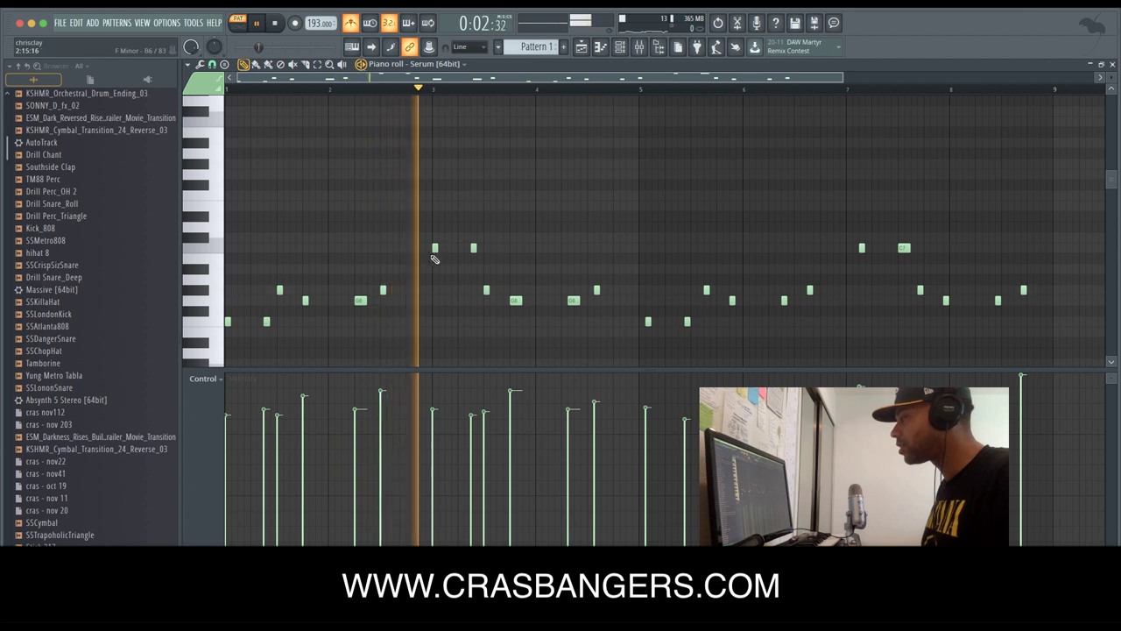
# Shift the last two notes of bar 4 to steps 5 and 9 and align the next F6 note to the start of bar 5.
pyautogui.press('space')
pyautogui.rightClick(572, 300)
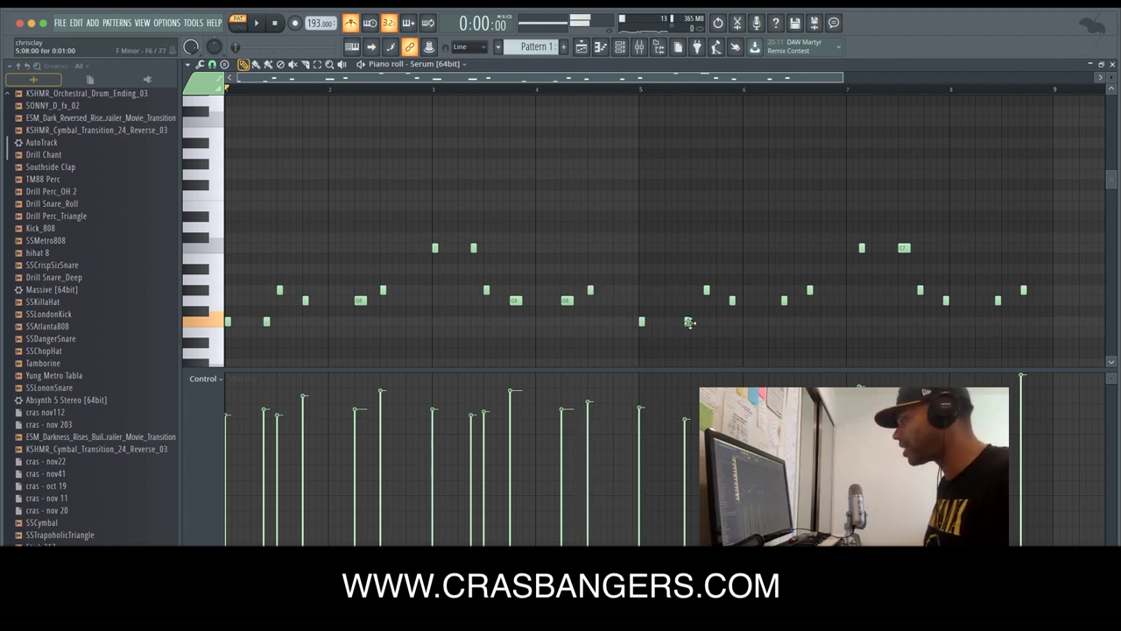
pyautogui.press('space')
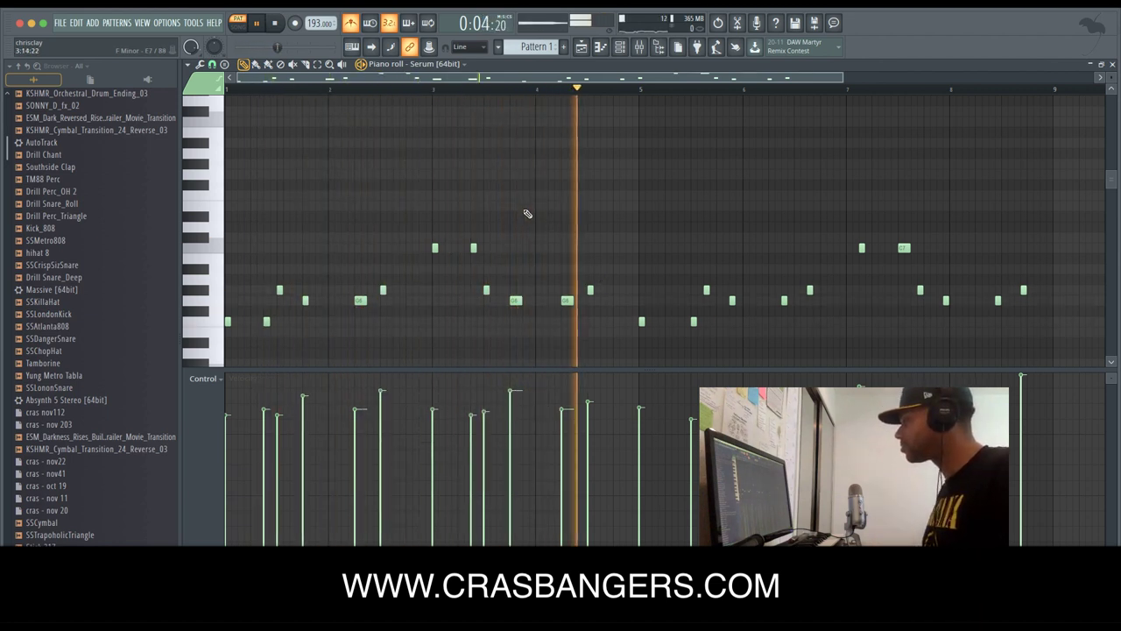
# Adjust the second F6 note of bar 5 by ear until it sits on step 7.
pyautogui.press('space')
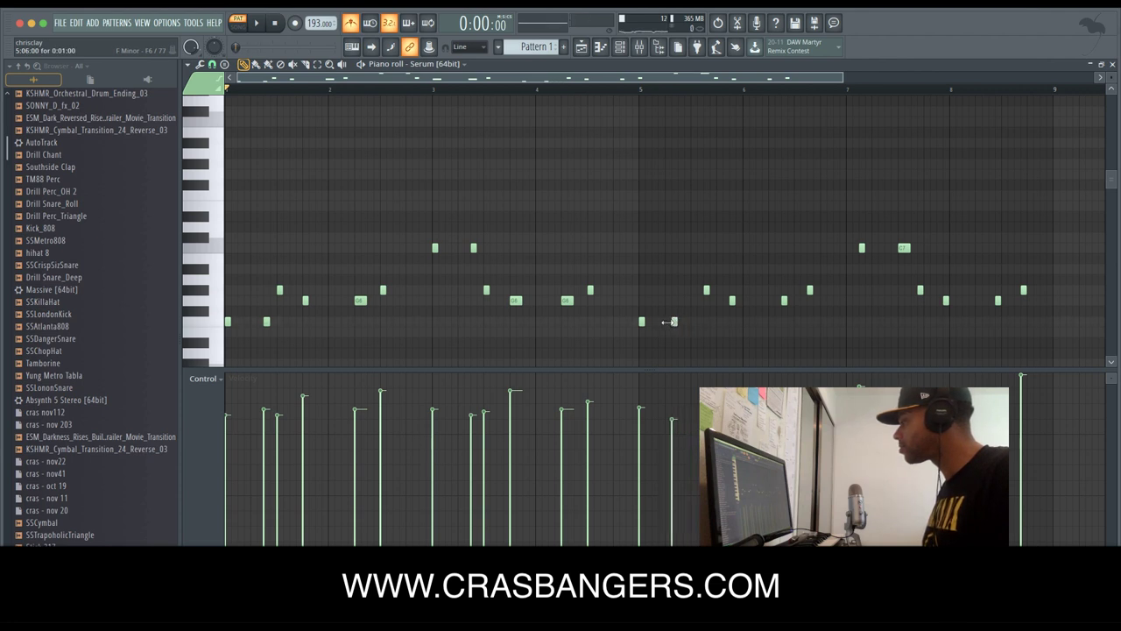
pyautogui.moveTo(673, 321); pyautogui.dragTo(668, 321)
pyautogui.press('space')
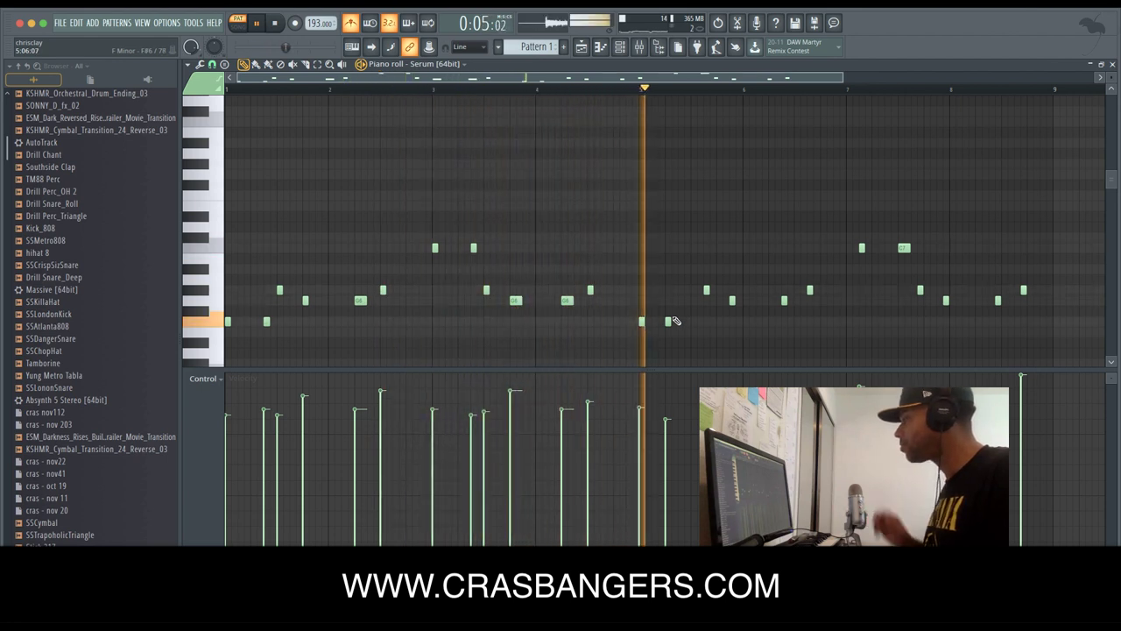
pyautogui.moveTo(669, 319); pyautogui.dragTo(678, 320)
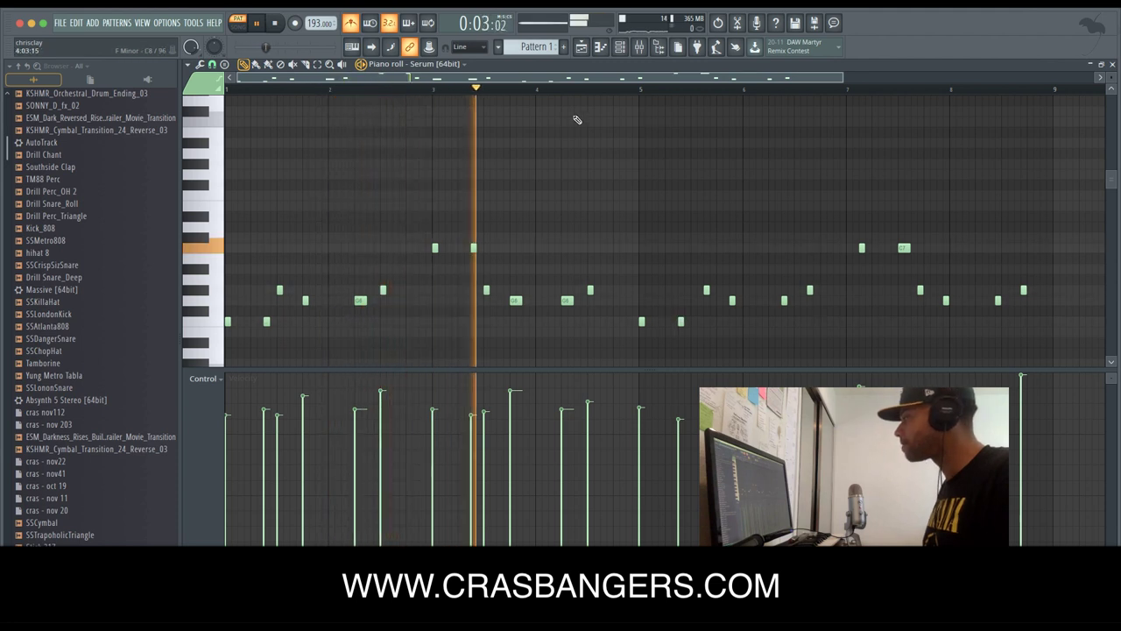
# Shift the bar 5 G6 note to step 13 and the two bar 6 notes to steps 5 and 9.
pyautogui.moveTo(575, 79); pyautogui.dragTo(688, 83)
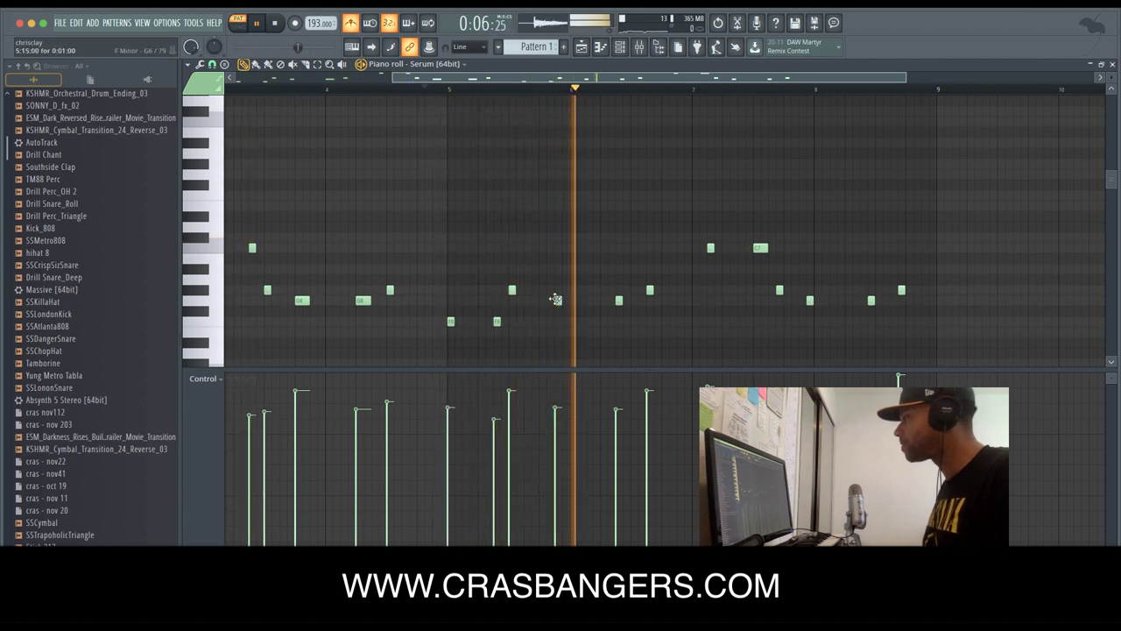
pyautogui.moveTo(555, 300); pyautogui.dragTo(542, 299)
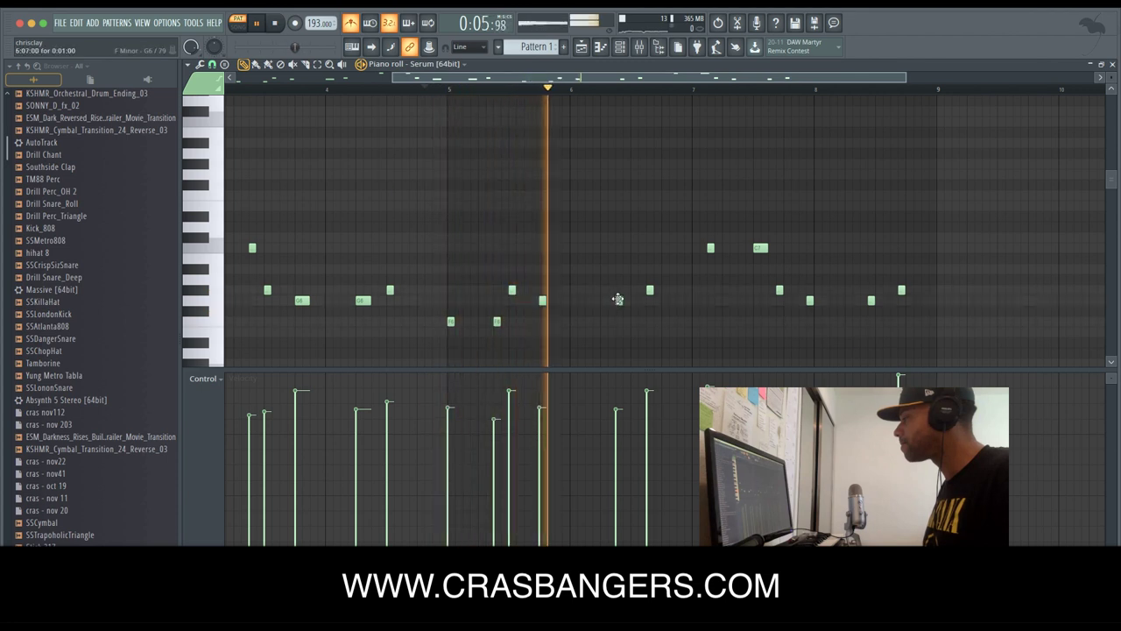
pyautogui.moveTo(618, 300)
pyautogui.mouseDown()
pyautogui.moveTo(603, 300)
pyautogui.moveTo(636, 289)
pyautogui.mouseUp()
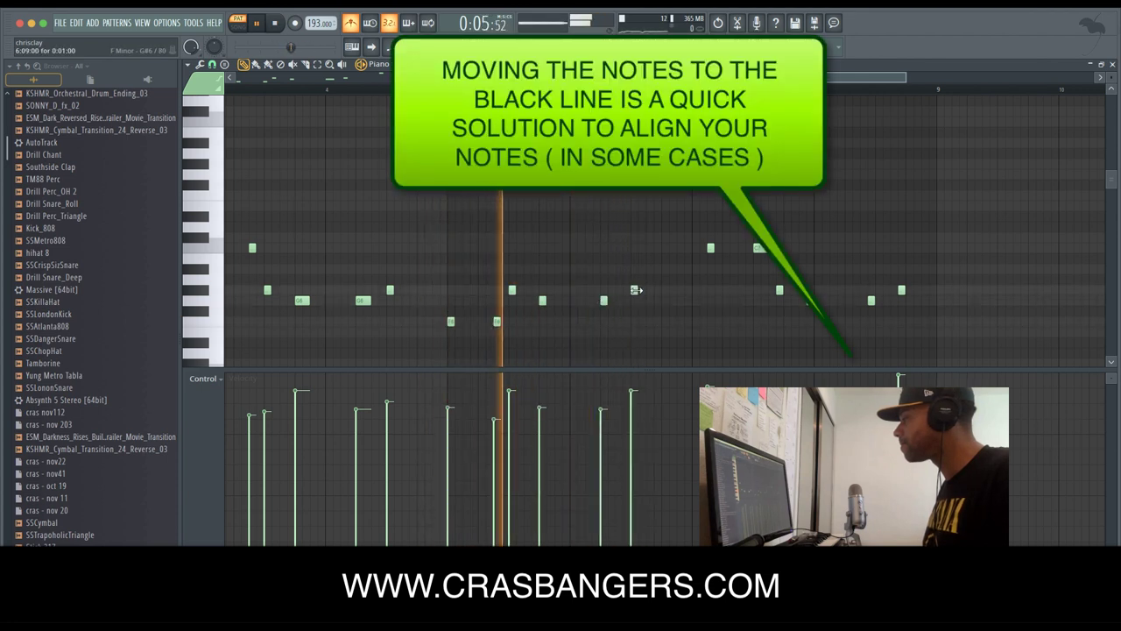
# Shift the two C7 notes in bar 7 earlier, to steps 1 and 7, and play the phrase.
pyautogui.moveTo(710, 248); pyautogui.dragTo(752, 251)
pyautogui.moveTo(779, 291); pyautogui.dragTo(784, 291)
pyautogui.press('space')
pyautogui.press('space')
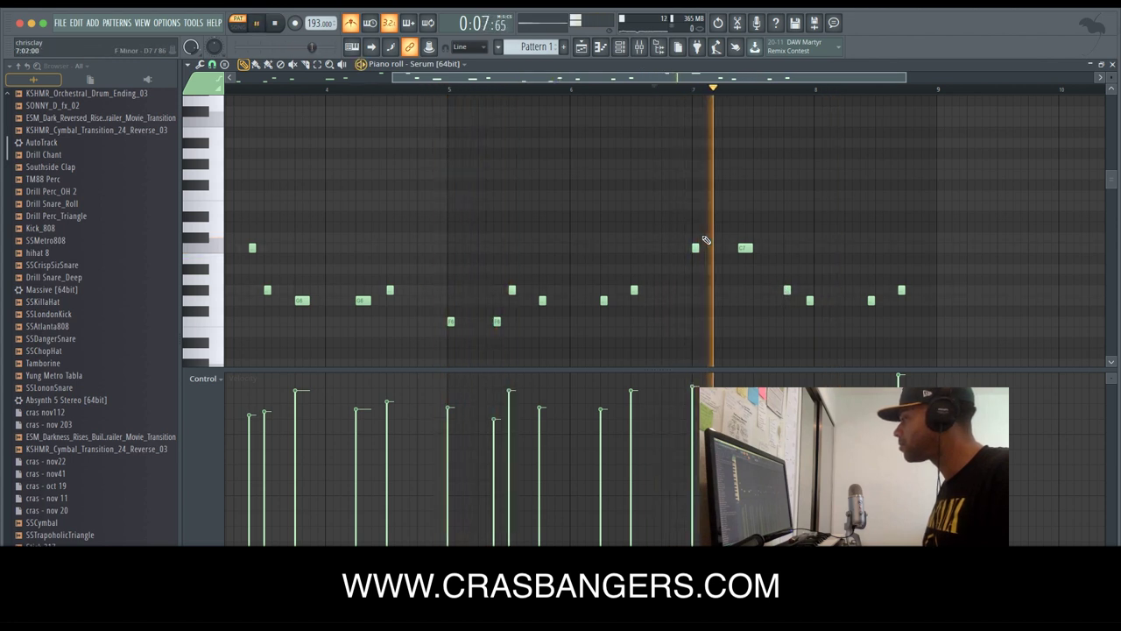
# Move the G#6 note in bar 7 earlier to step 9, replaying the phrase to check its timing.
pyautogui.press('space')
pyautogui.press('space')
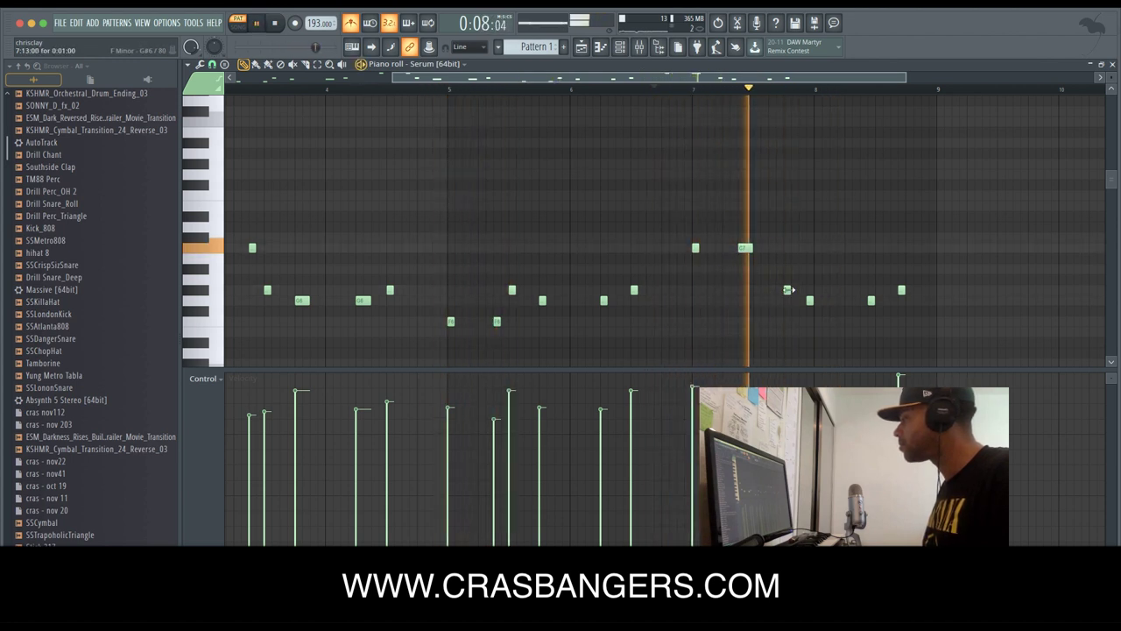
pyautogui.press('space')
pyautogui.press('space')
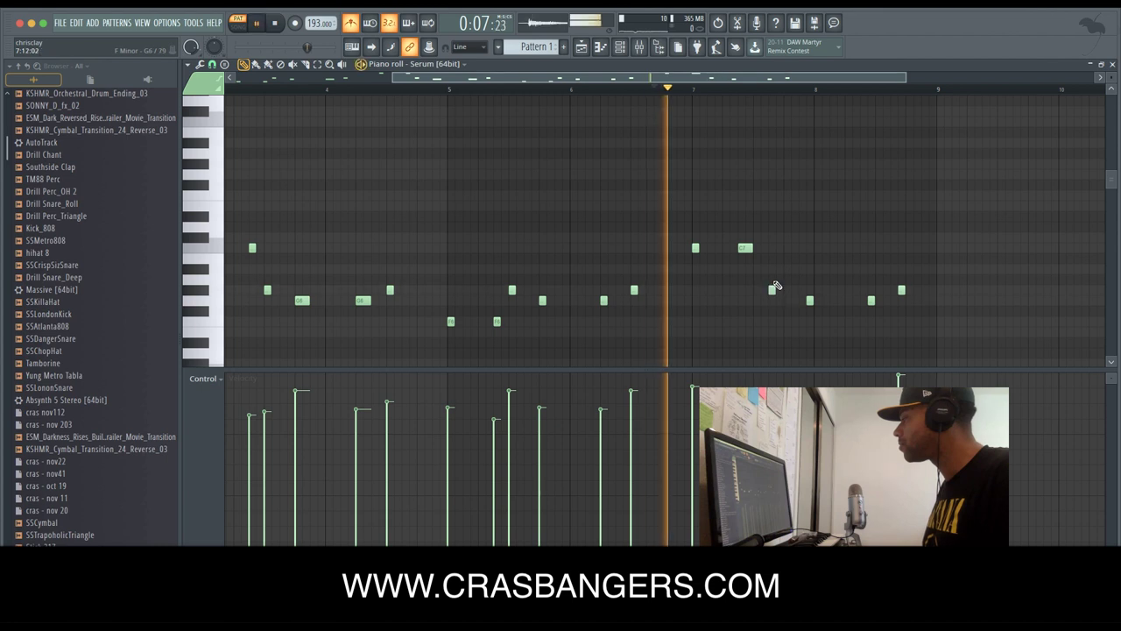
pyautogui.press('space')
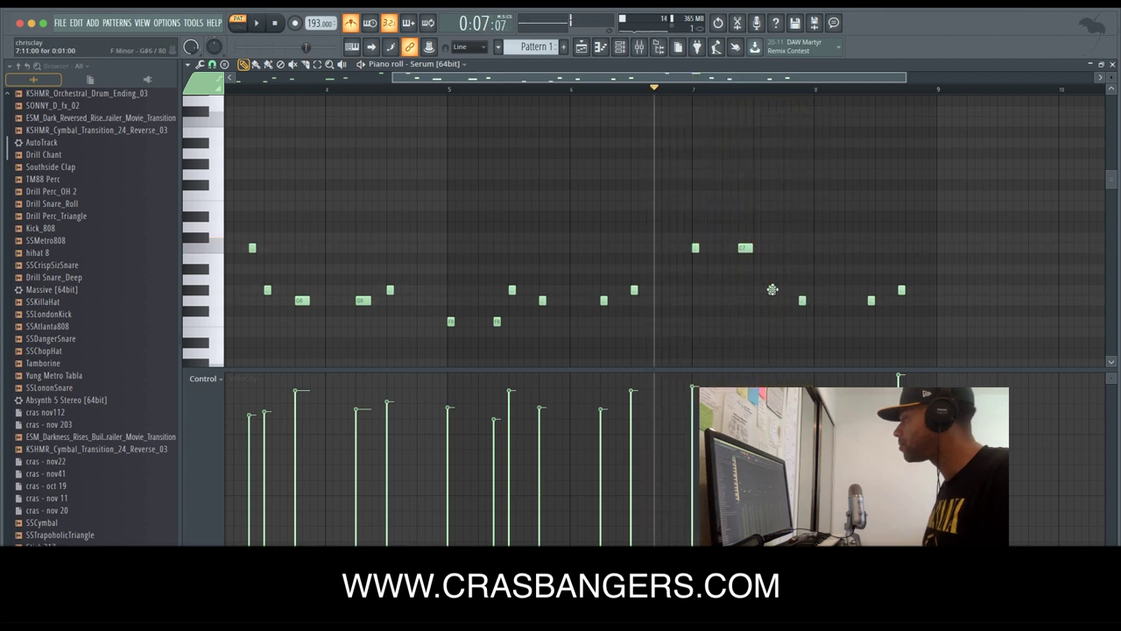
pyautogui.press('space')
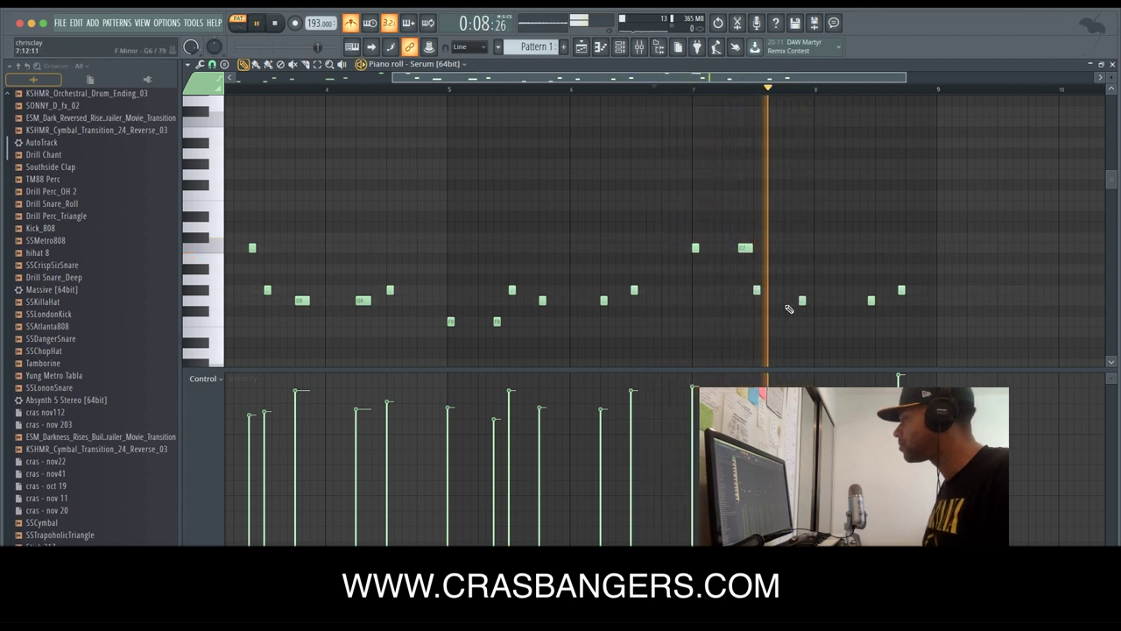
# Move the bar 7 G6 note to step 13 and the final two notes to steps 5 and 9 of bar 8.
pyautogui.press('space')
pyautogui.moveTo(803, 302); pyautogui.dragTo(790, 302)
pyautogui.press('space')
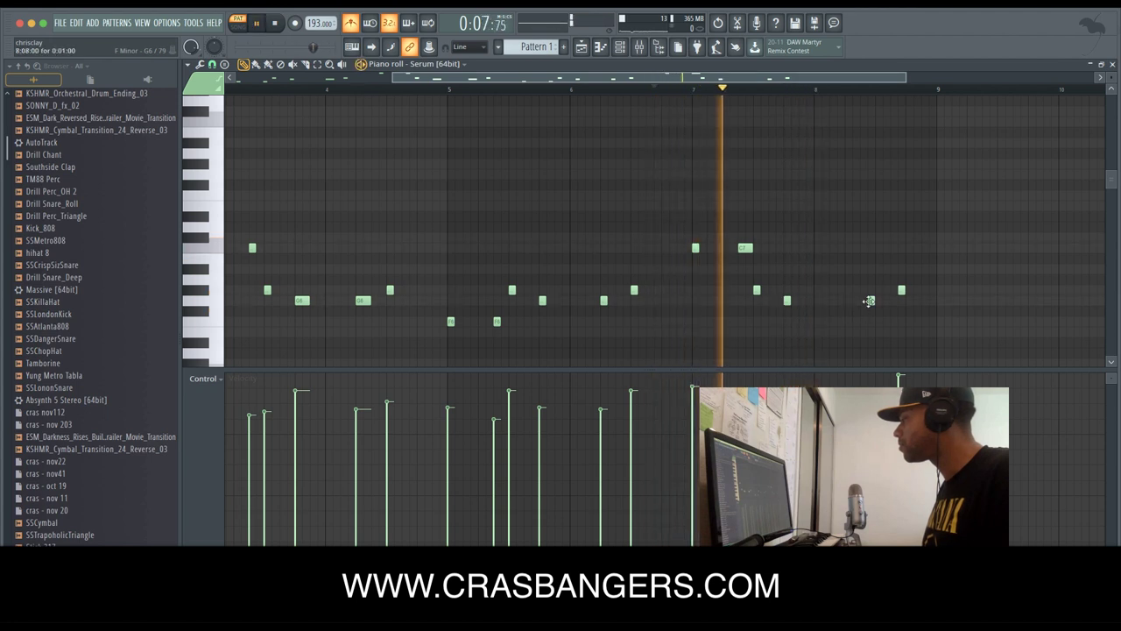
pyautogui.moveTo(871, 301)
pyautogui.mouseDown()
pyautogui.moveTo(834, 302)
pyautogui.moveTo(848, 301)
pyautogui.mouseUp()
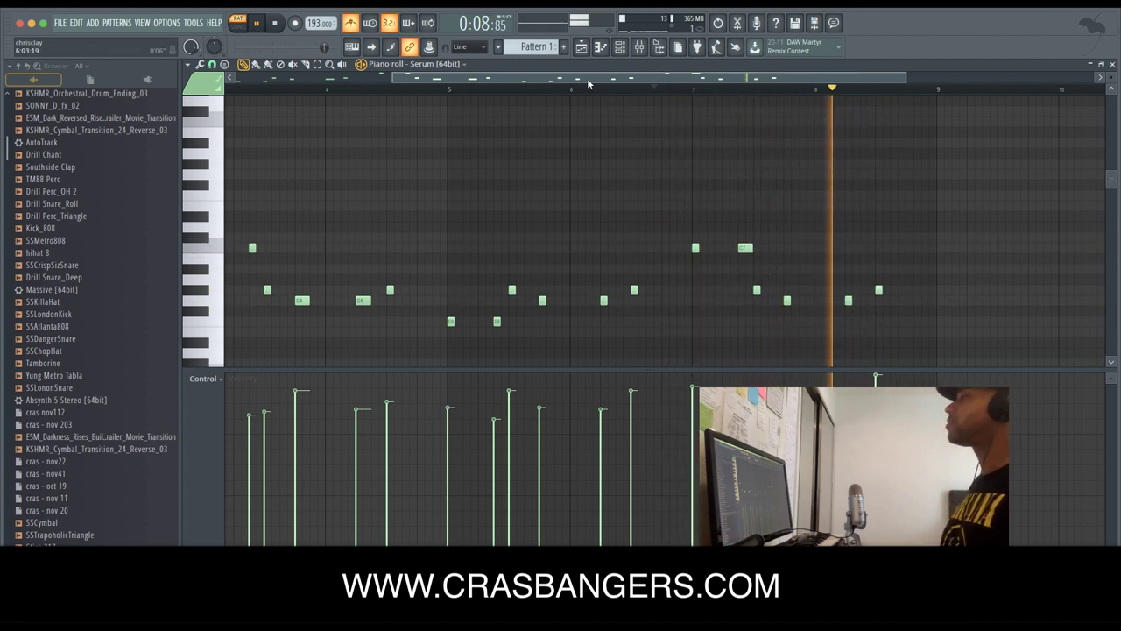
# Bring the whole melody into view and play it from bar 1 to check the corrected timing.
pyautogui.moveTo(589, 79); pyautogui.dragTo(420, 79)
pyautogui.moveTo(893, 78); pyautogui.dragTo(897, 78)
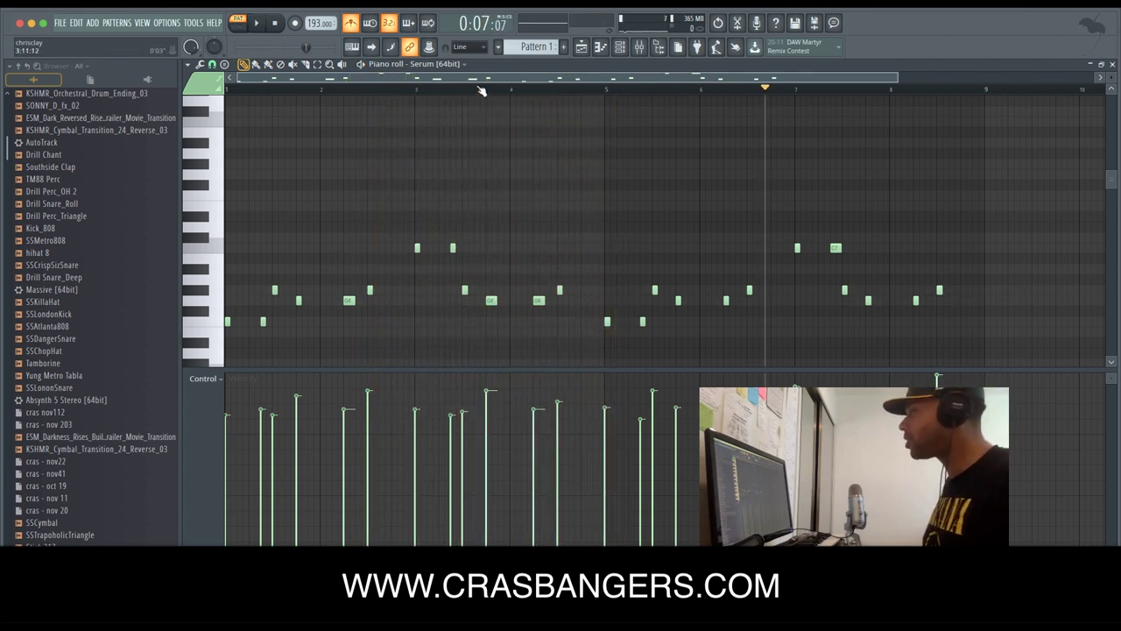
pyautogui.scroll(-2, 480, 78)
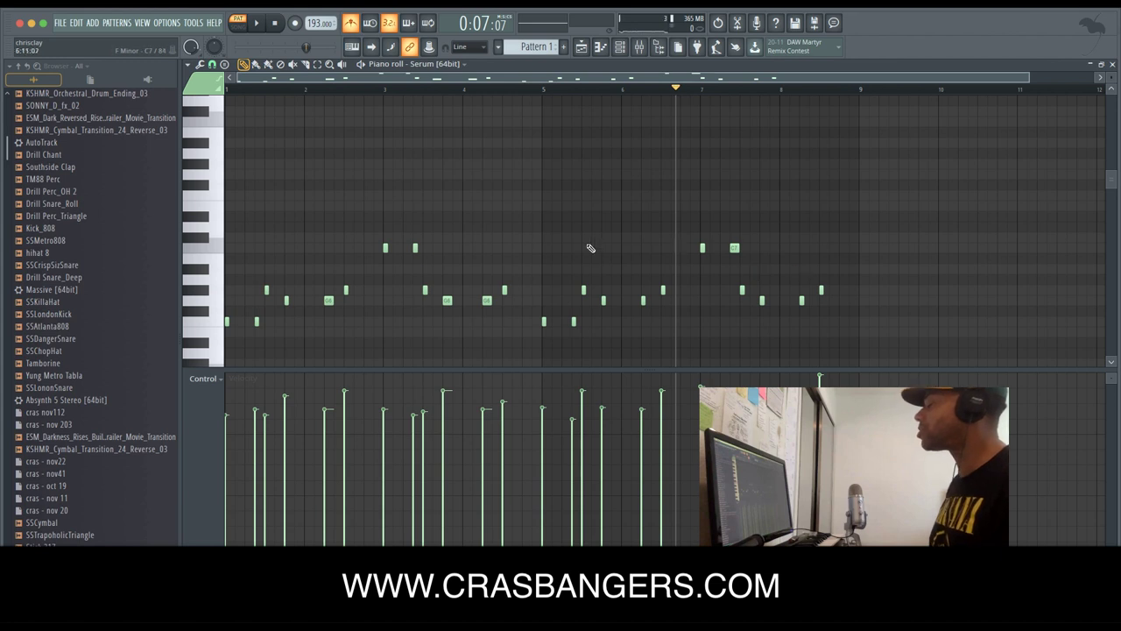
pyautogui.press('space')
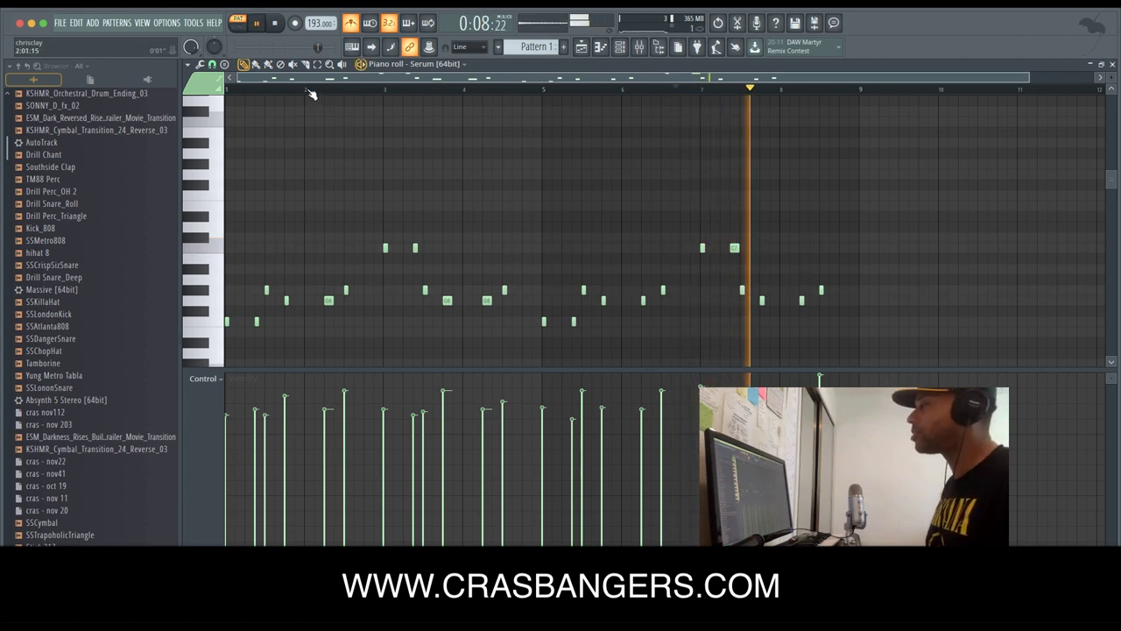
pyautogui.click(228, 90)
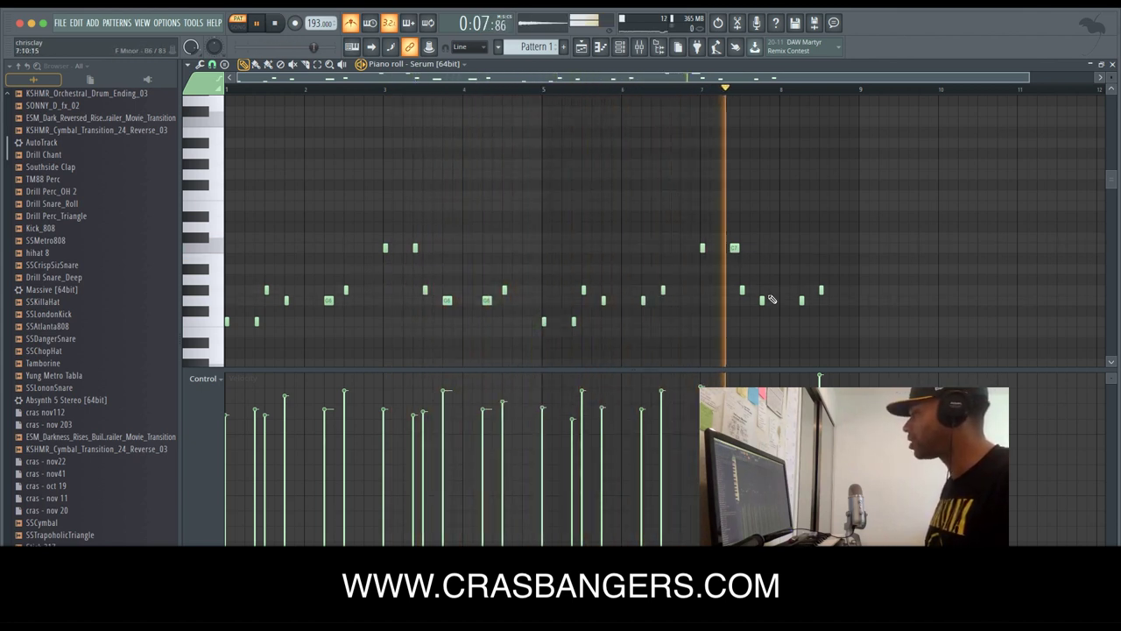
# Lower the first note of bar 5 by five semitones and audition the change from bar 4.
pyautogui.press('space')
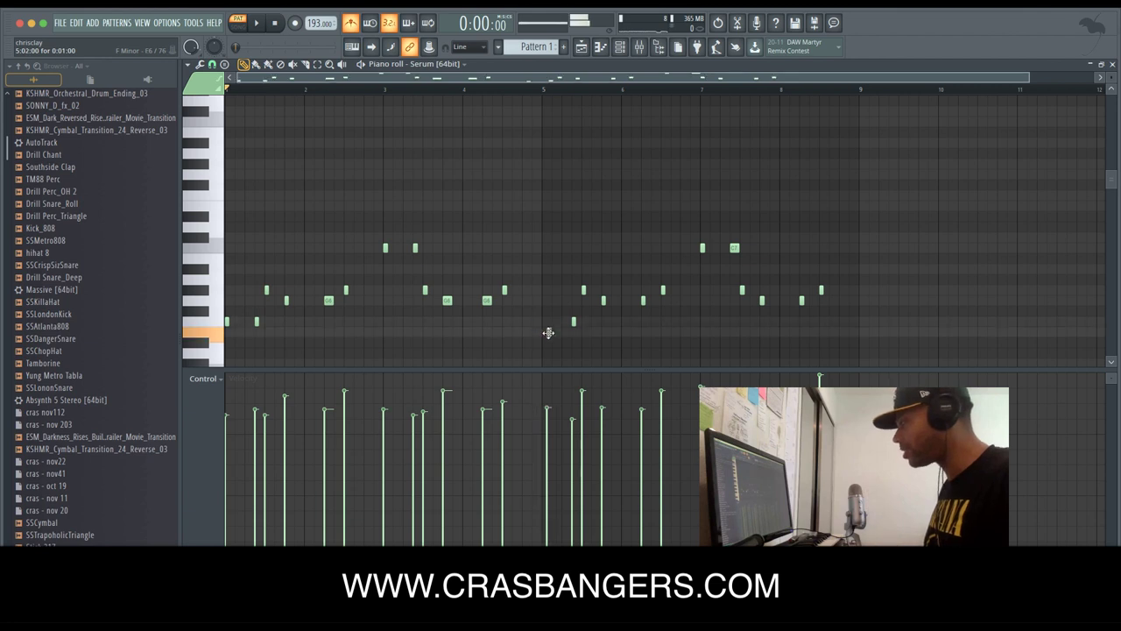
pyautogui.scroll(-2, 541, 365)
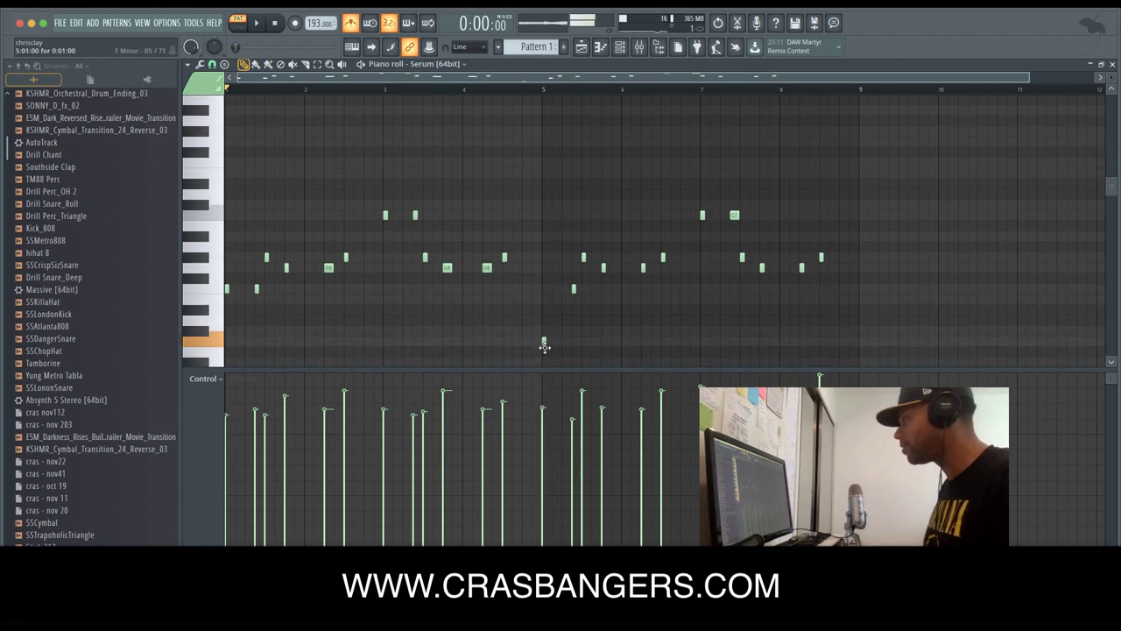
pyautogui.click(470, 89)
pyautogui.press('space')
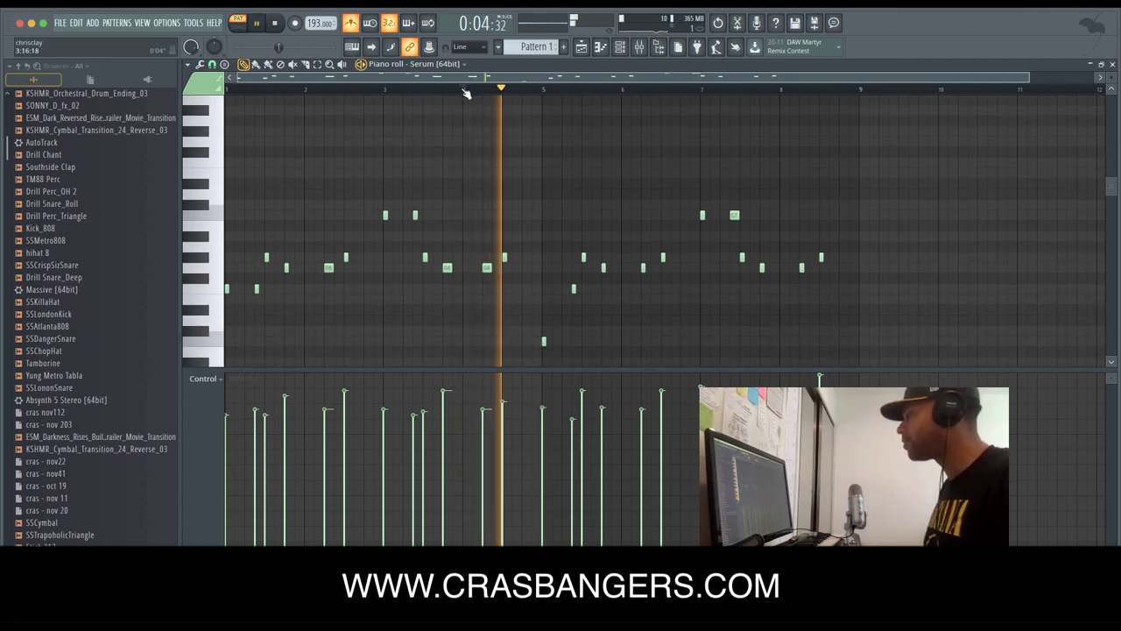
pyautogui.press('space')
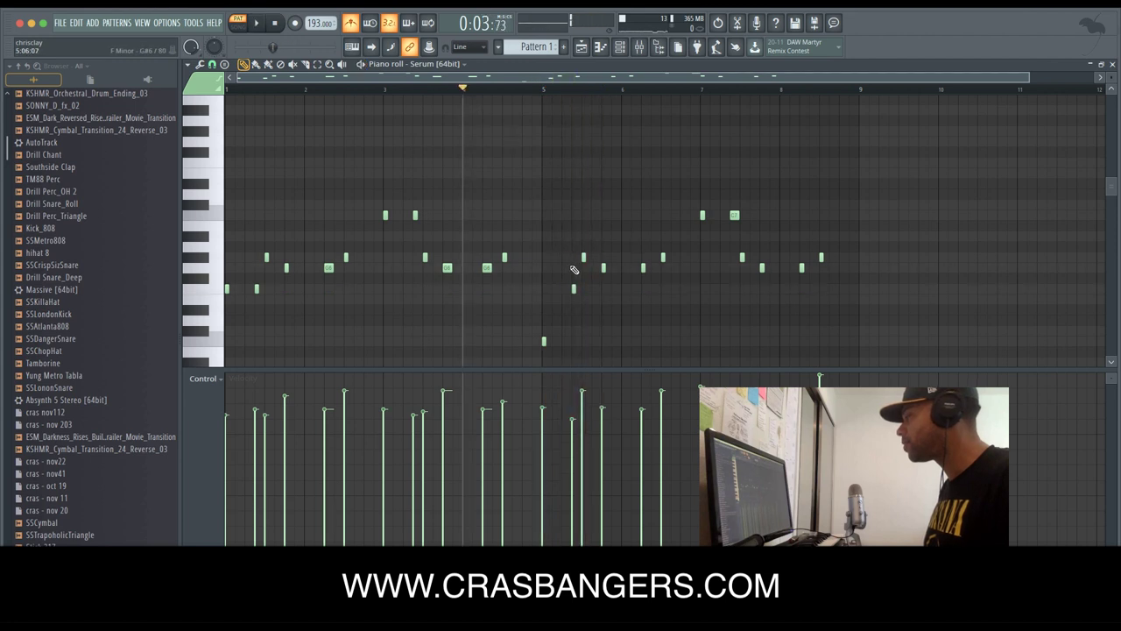
pyautogui.press('space')
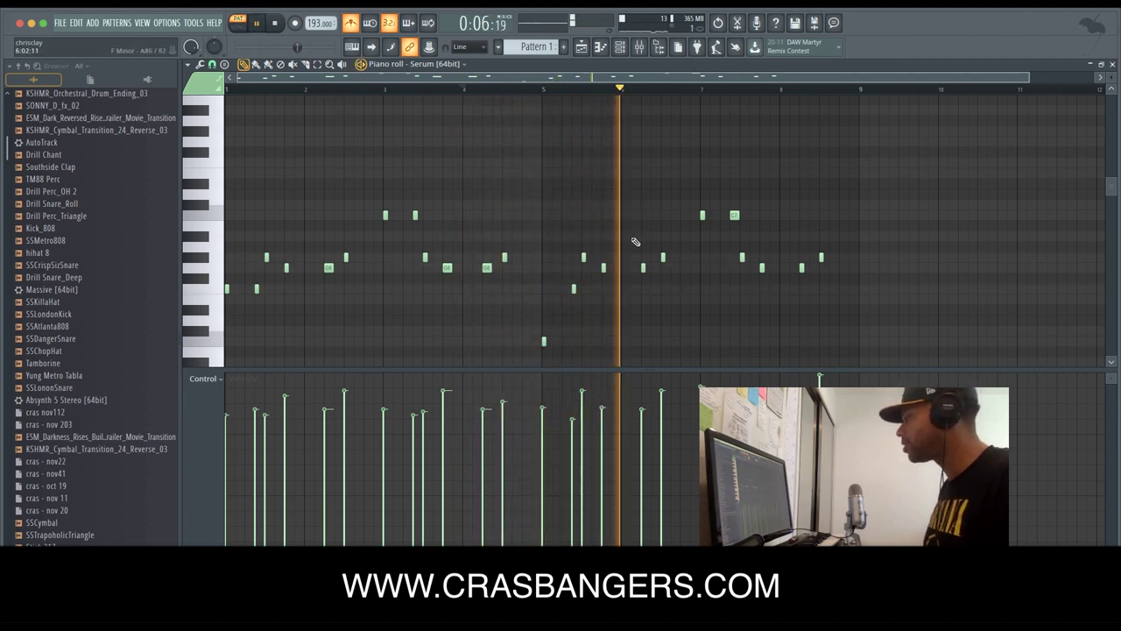
# Lower the C7 note at the start of bar 7 to G6 and play the melody.
pyautogui.press('space')
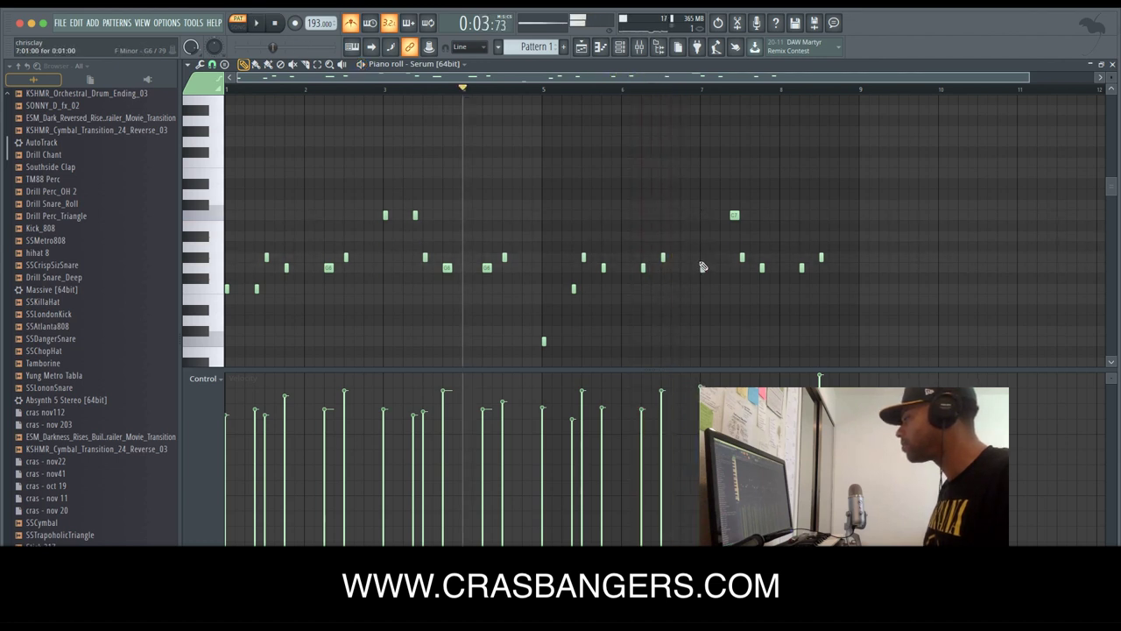
pyautogui.press('space')
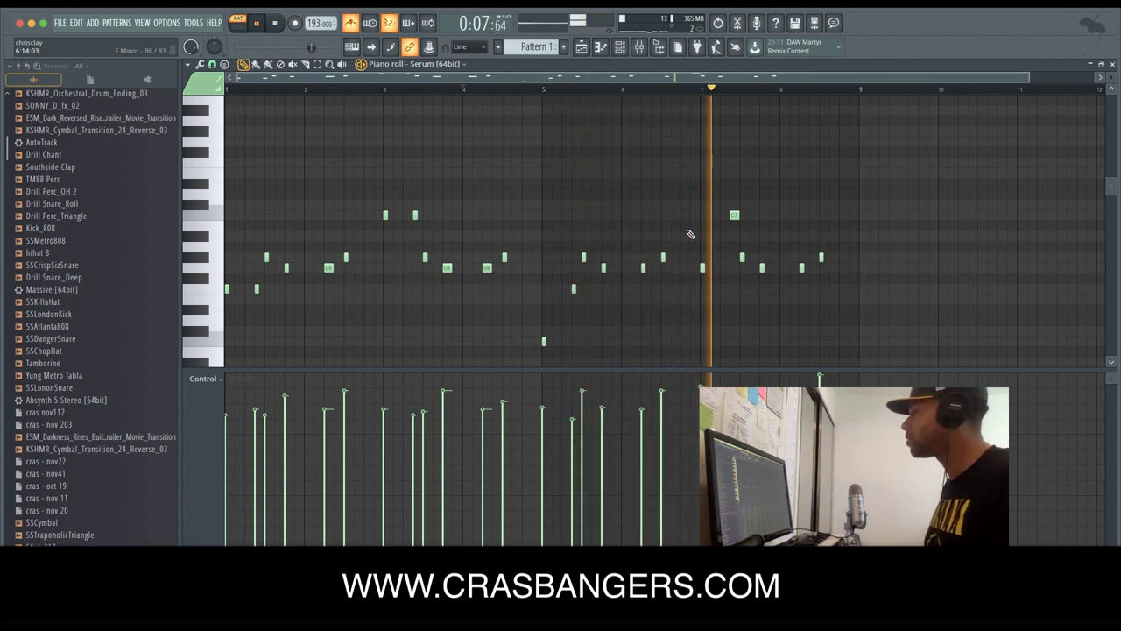
pyautogui.press('space')
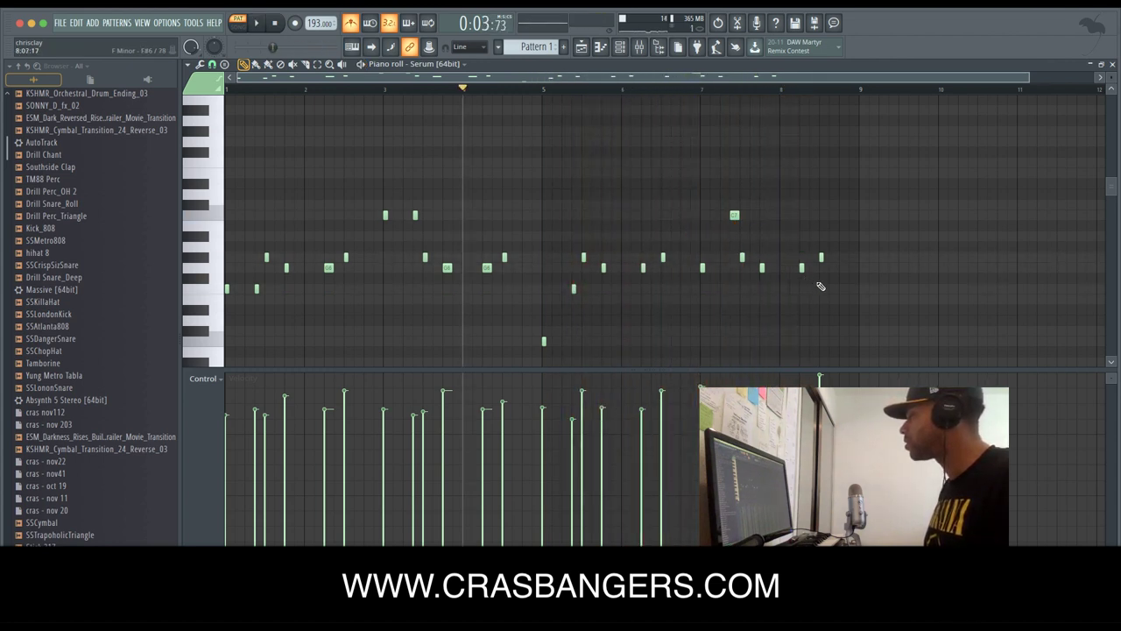
# Lower the final note of bar 8 from G#6 to F6 and play the ending.
pyautogui.press('space')
pyautogui.rightClick(821, 278)
pyautogui.rightClick(821, 258)
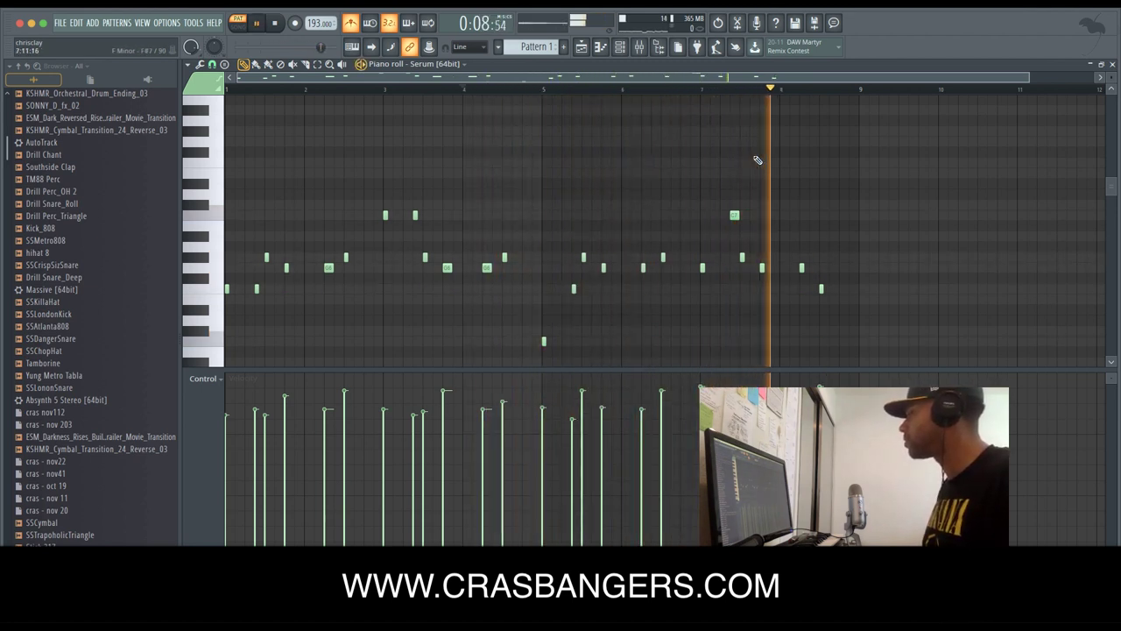
# Replace the Clap channel with a Sytrus synth carrying a copy of the Serum melody, and move its window clear of the channel rack.
pyautogui.click(1113, 64)
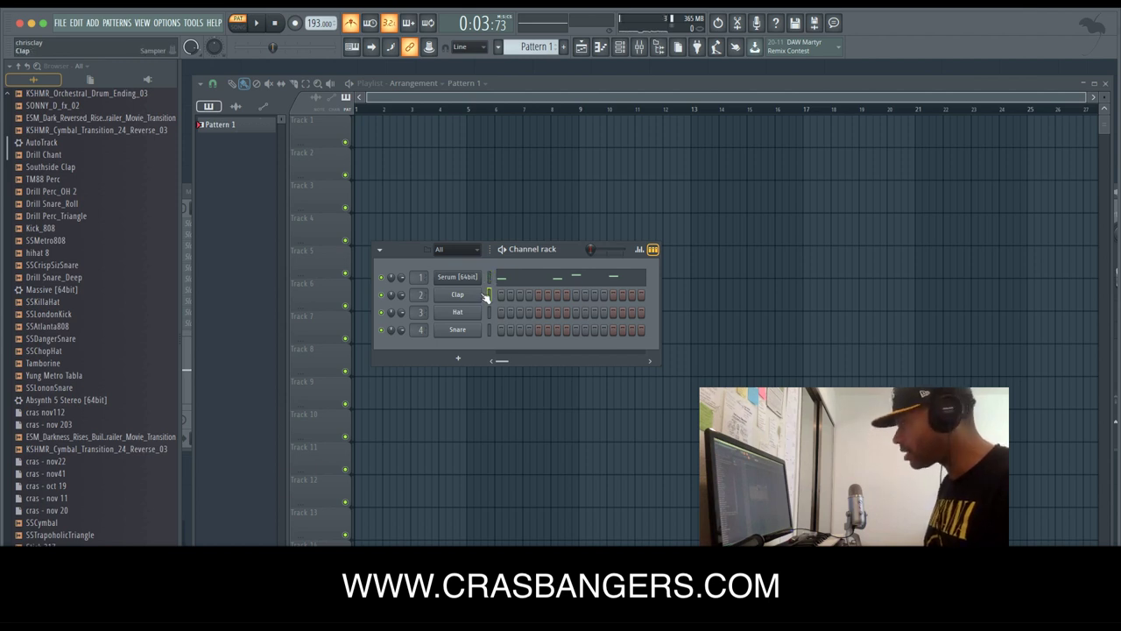
pyautogui.rightClick(480, 296)
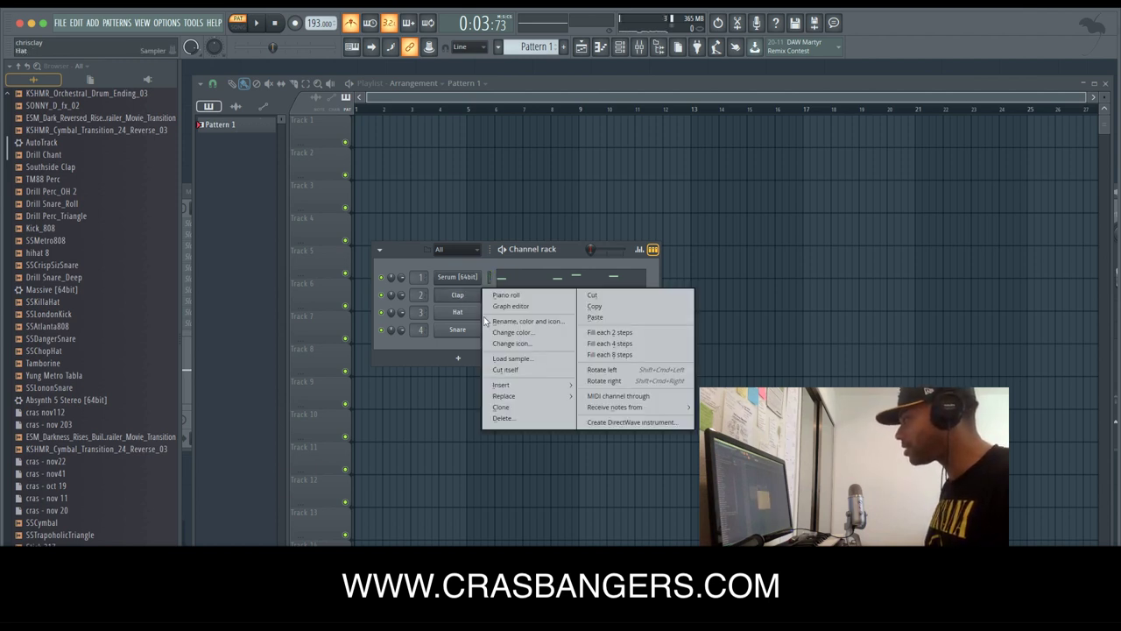
pyautogui.moveTo(513, 399)
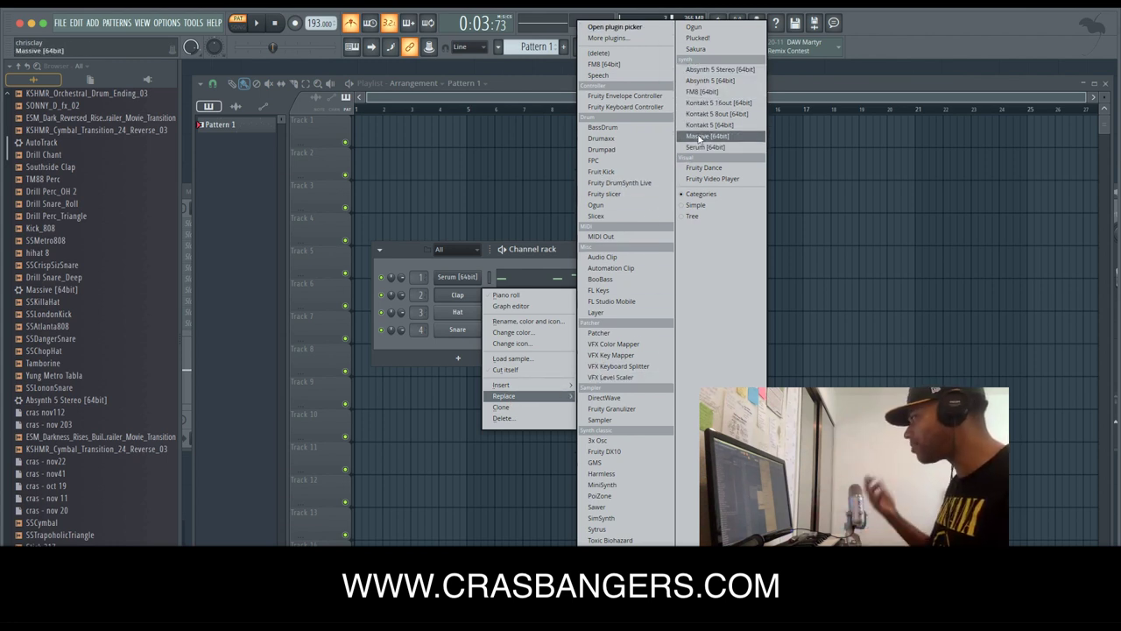
pyautogui.click(599, 529)
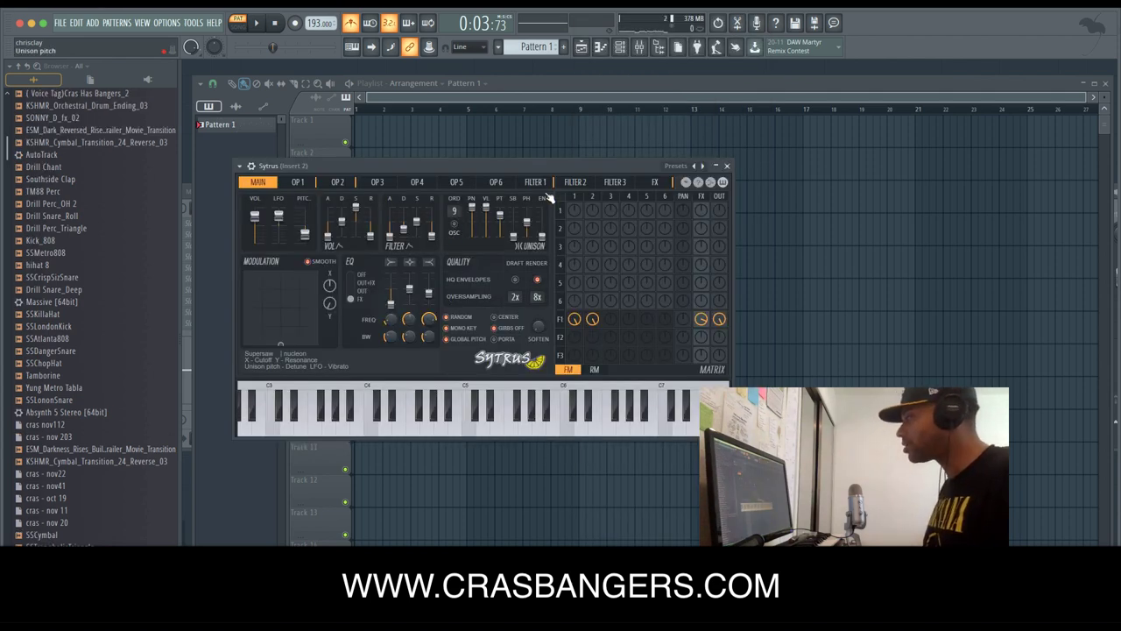
pyautogui.moveTo(623, 165); pyautogui.dragTo(901, 237)
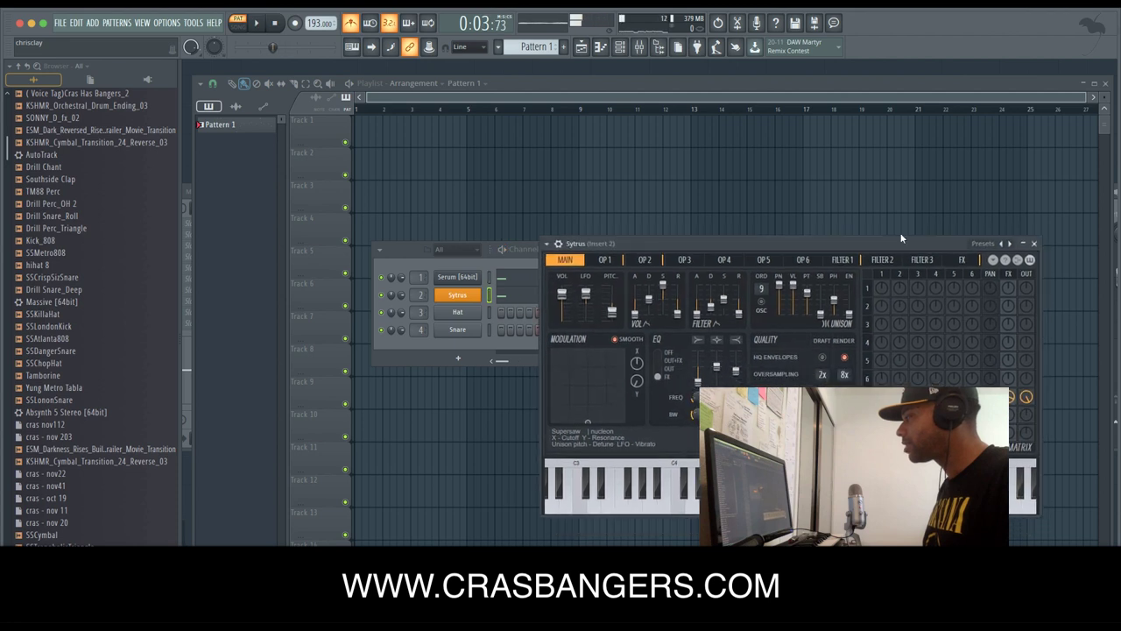
pyautogui.moveTo(411, 252); pyautogui.dragTo(335, 190)
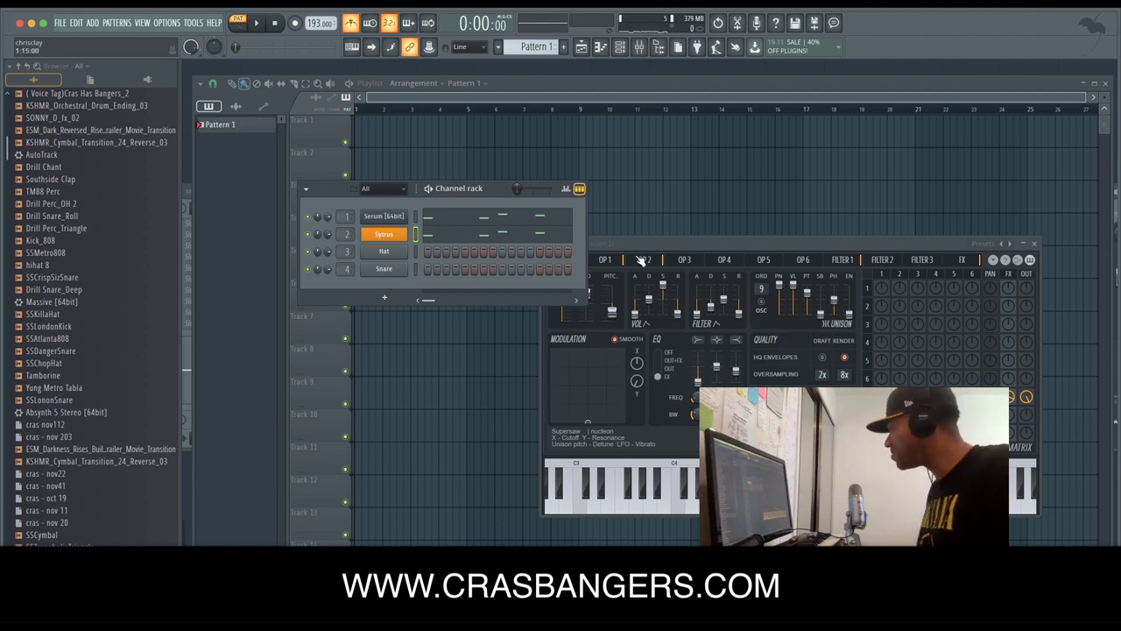
# Load the Classic bell preset in Sytrus and play the melody with it.
pyautogui.click(984, 242)
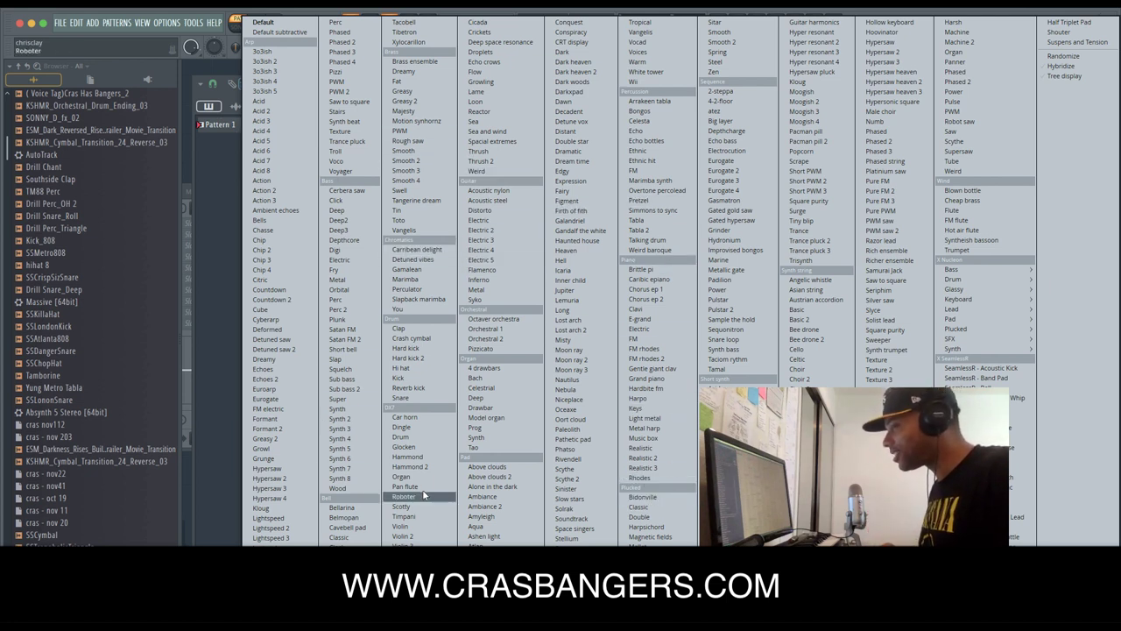
pyautogui.click(399, 535)
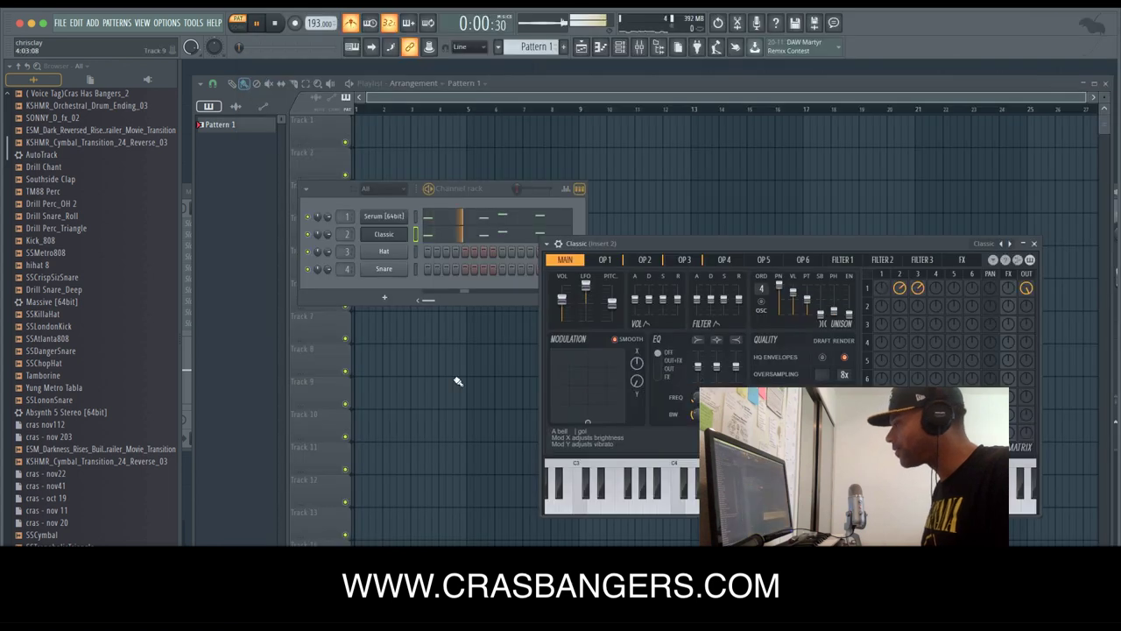
pyautogui.click(333, 237)
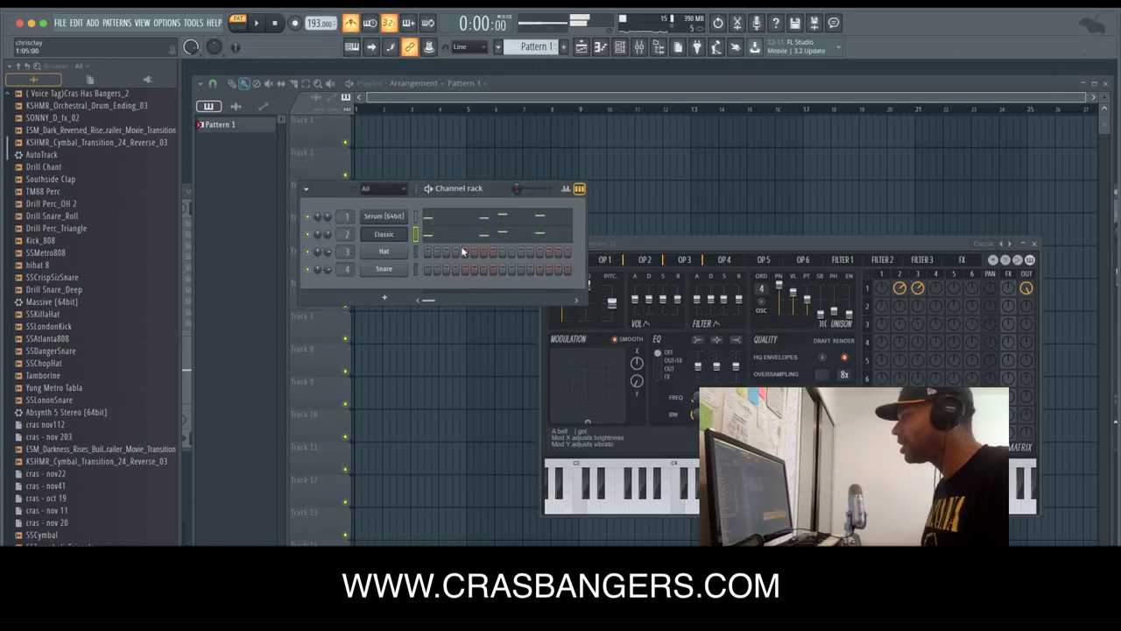
# Lower the whole Classic bell melody by one octave in its piano roll and play it with Serum.
pyautogui.press('F7')
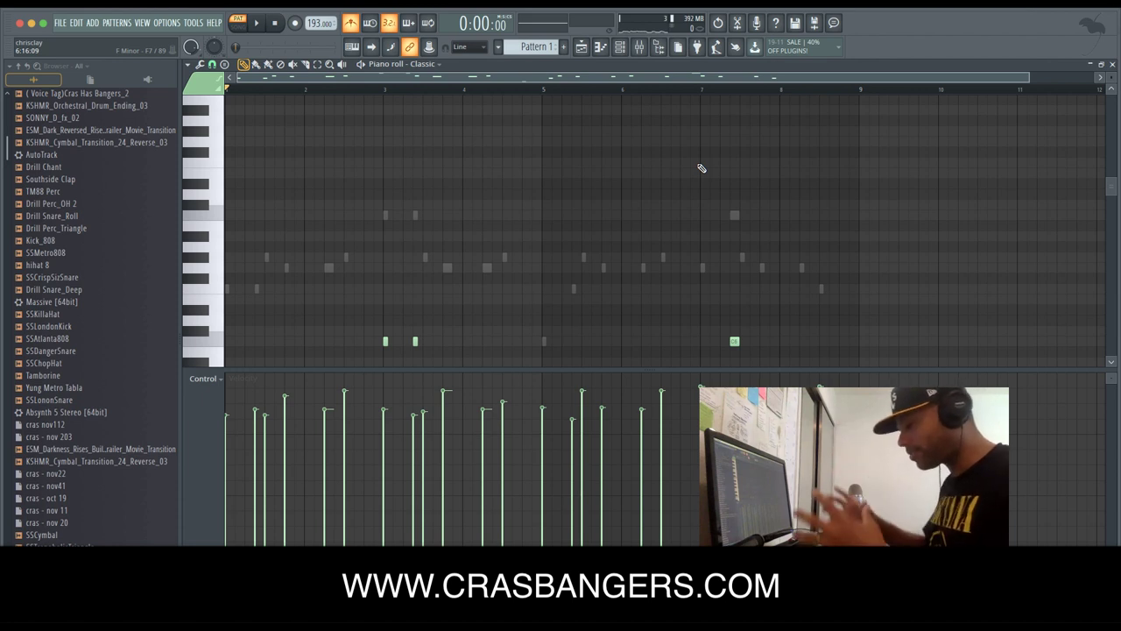
pyautogui.press('space')
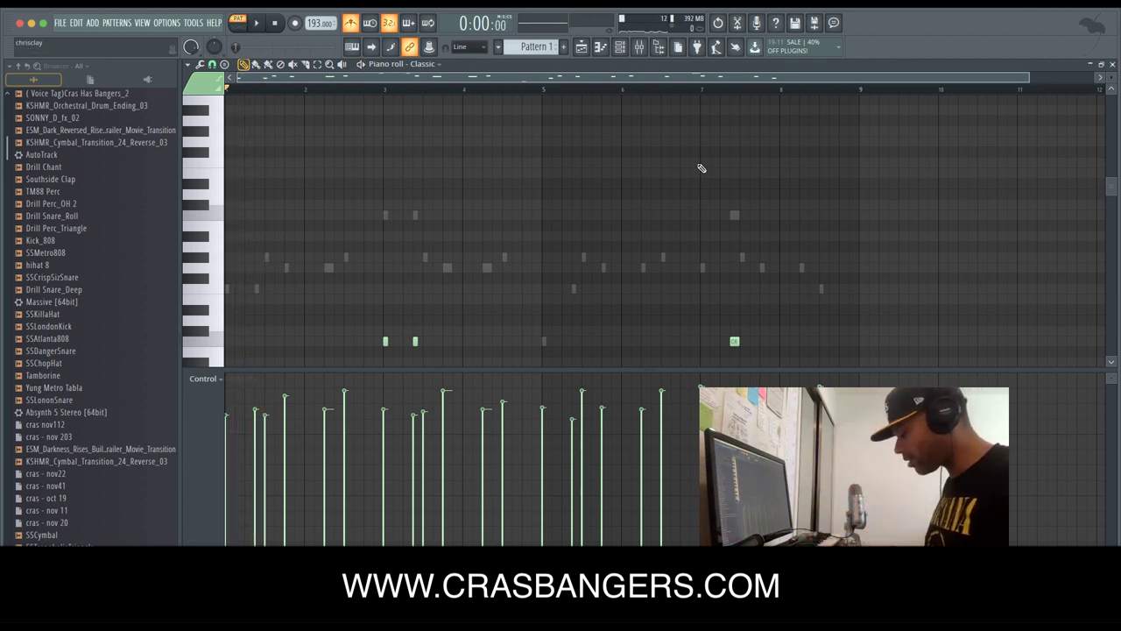
pyautogui.click(1113, 65)
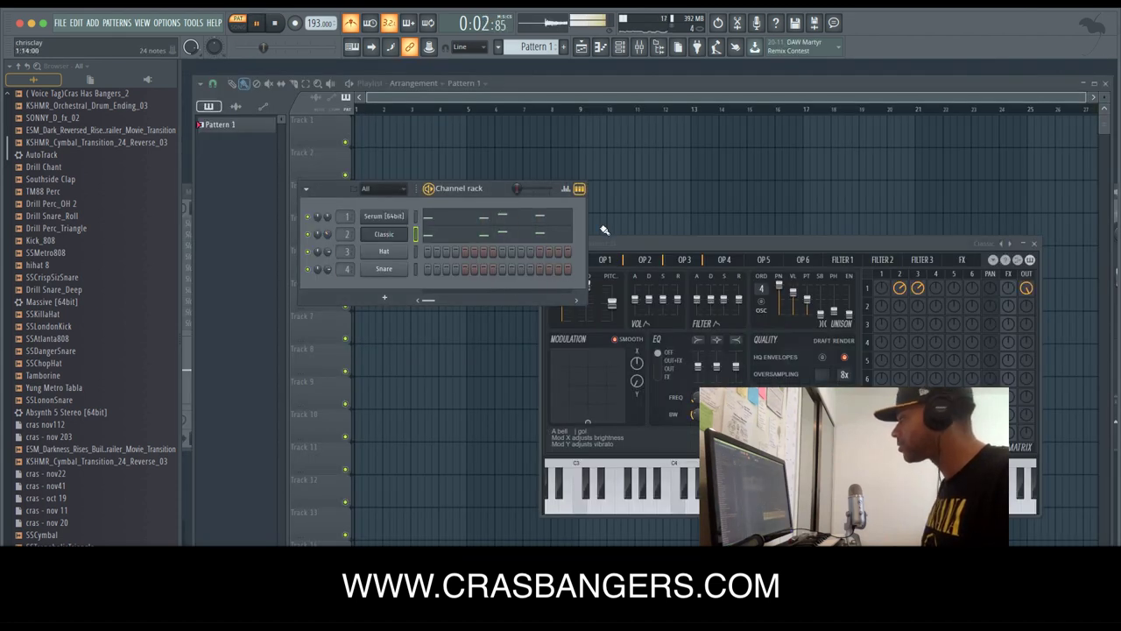
# Switch Sytrus to the Dream bell preset during playback and close its window.
pyautogui.click(1010, 244)
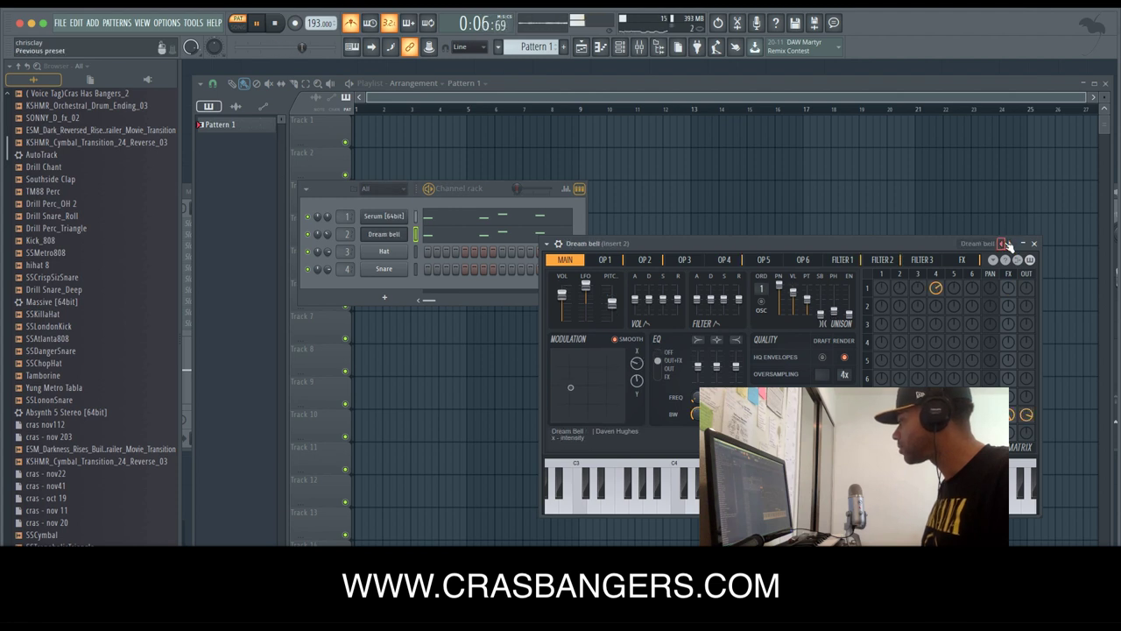
pyautogui.click(1033, 245)
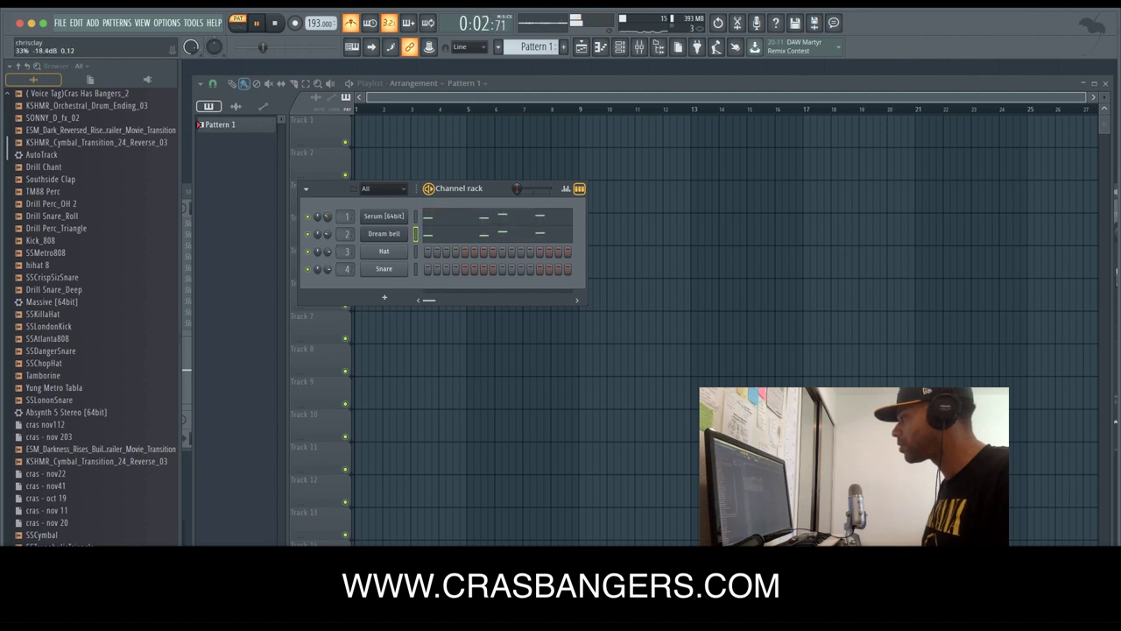
# Lower the whole Serum melody by one octave in its piano roll.
pyautogui.click(433, 227)
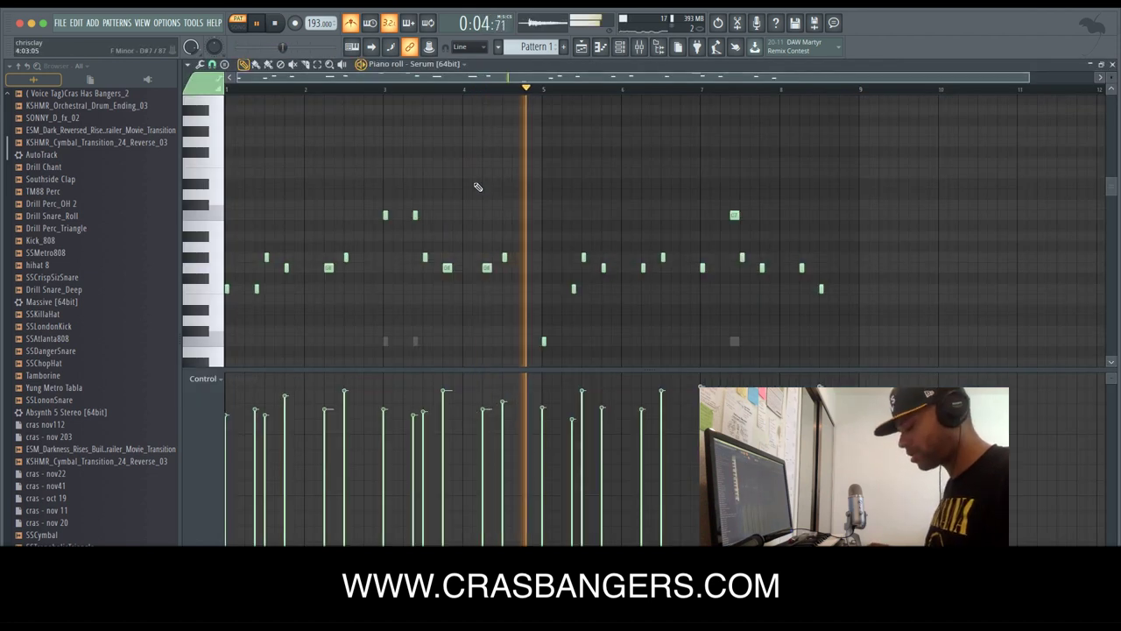
pyautogui.scroll(4, 476, 187)
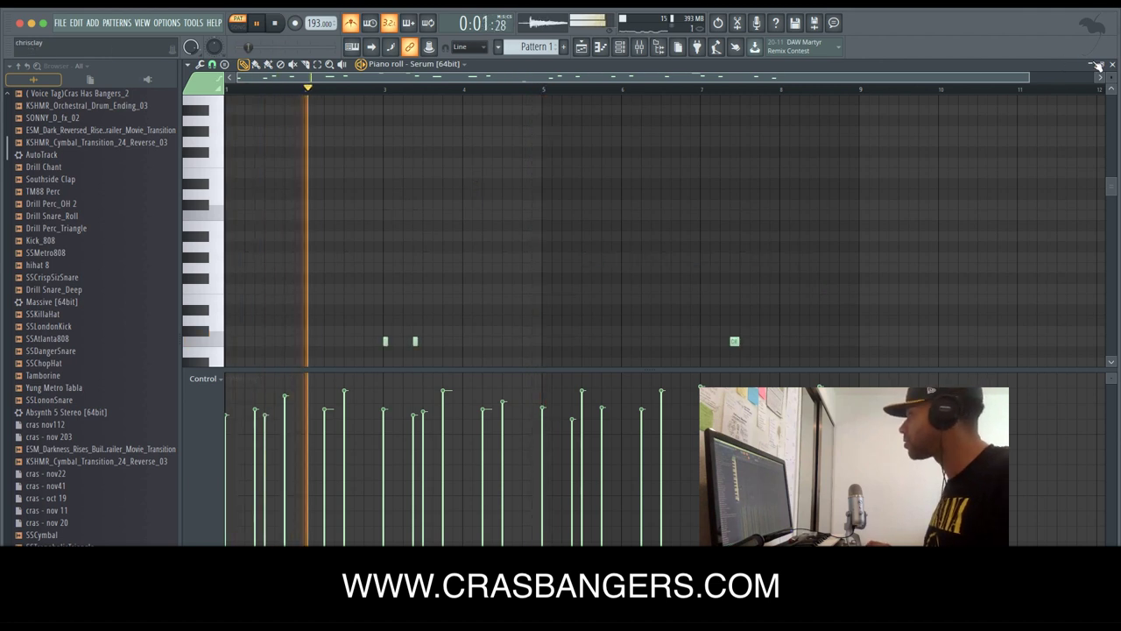
pyautogui.click(1114, 66)
# Audition the Serum melody yet another octave down, and lower the Dream bell melody by a further octave during playback.
pyautogui.click(520, 215)
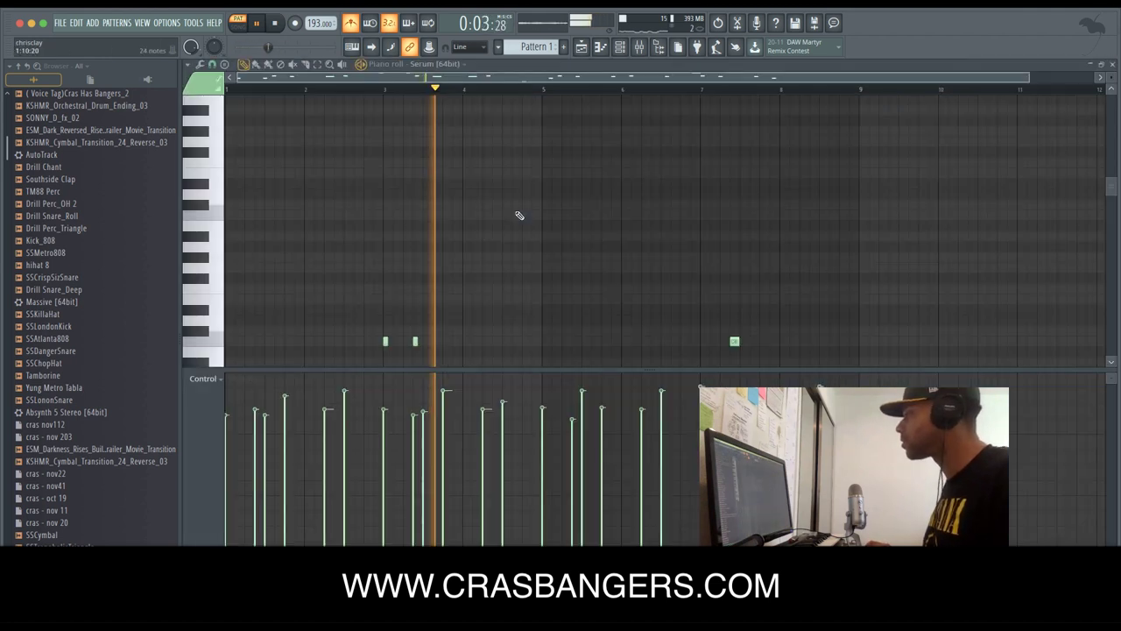
pyautogui.press('space')
pyautogui.press('space')
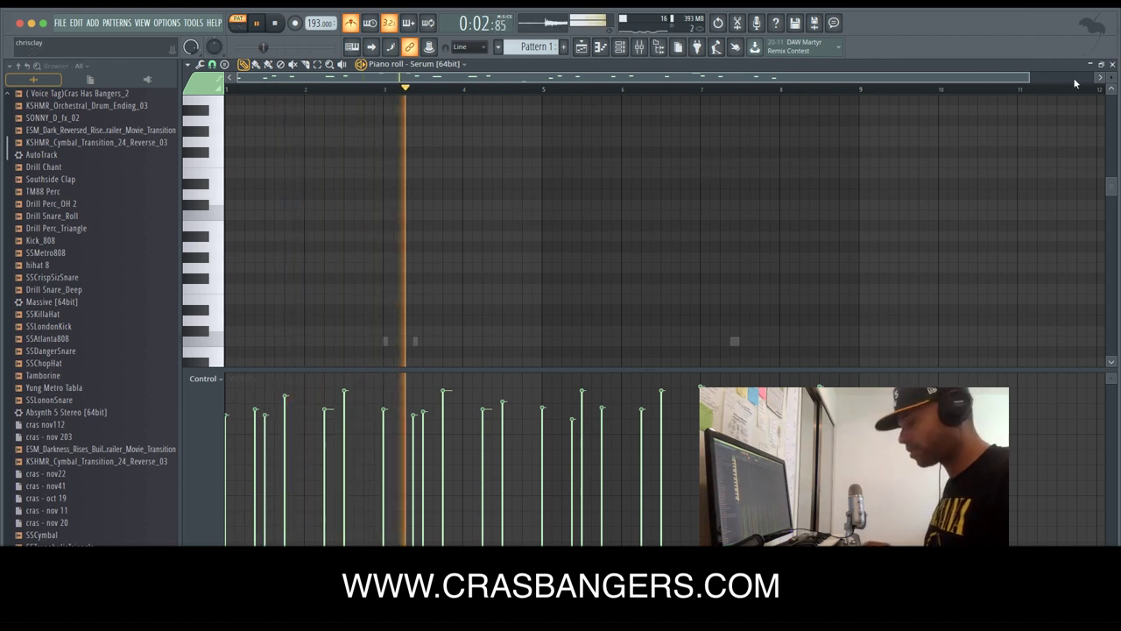
pyautogui.click(1112, 63)
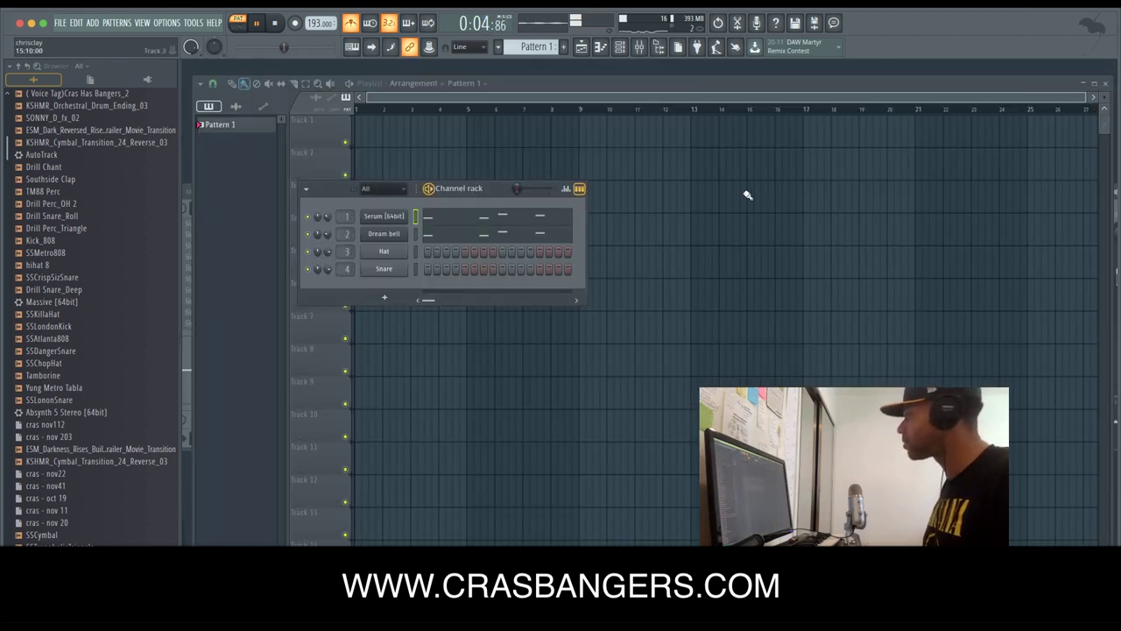
pyautogui.click(566, 238)
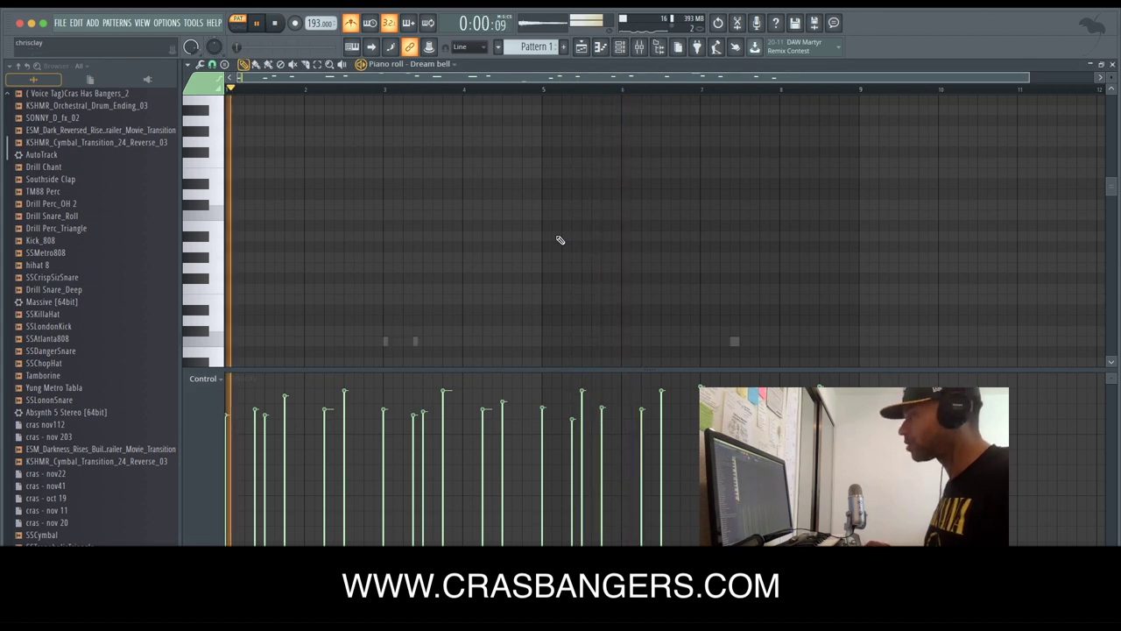
pyautogui.click(1112, 64)
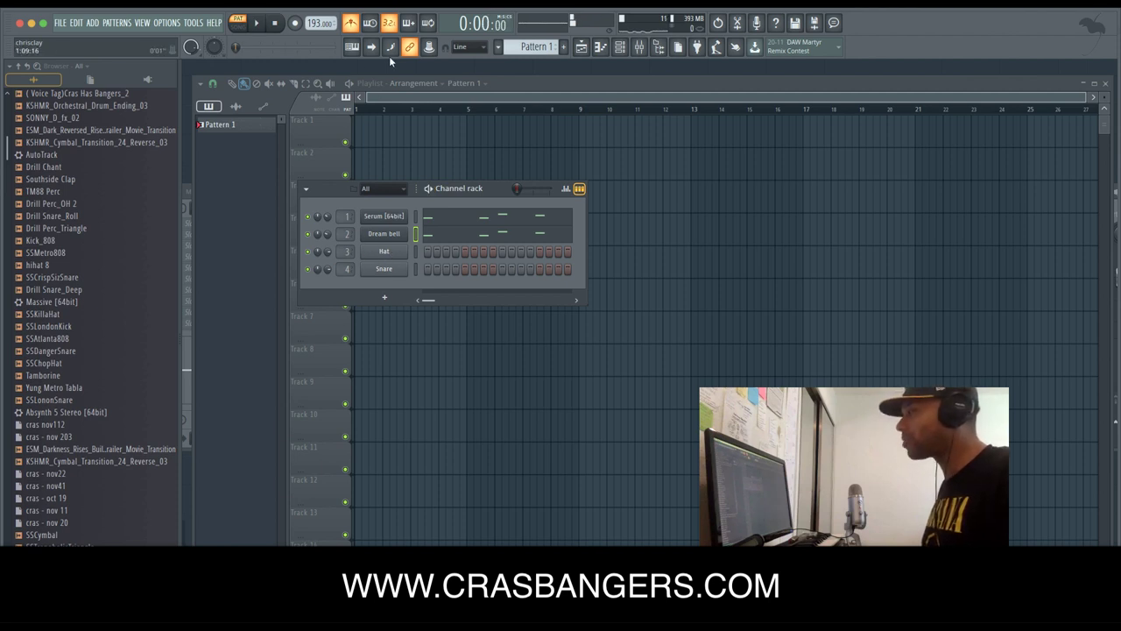
# Replace the Hat channel's sound with the Drill Perc_Triangle sample and start playing the pattern.
pyautogui.click(73, 217)
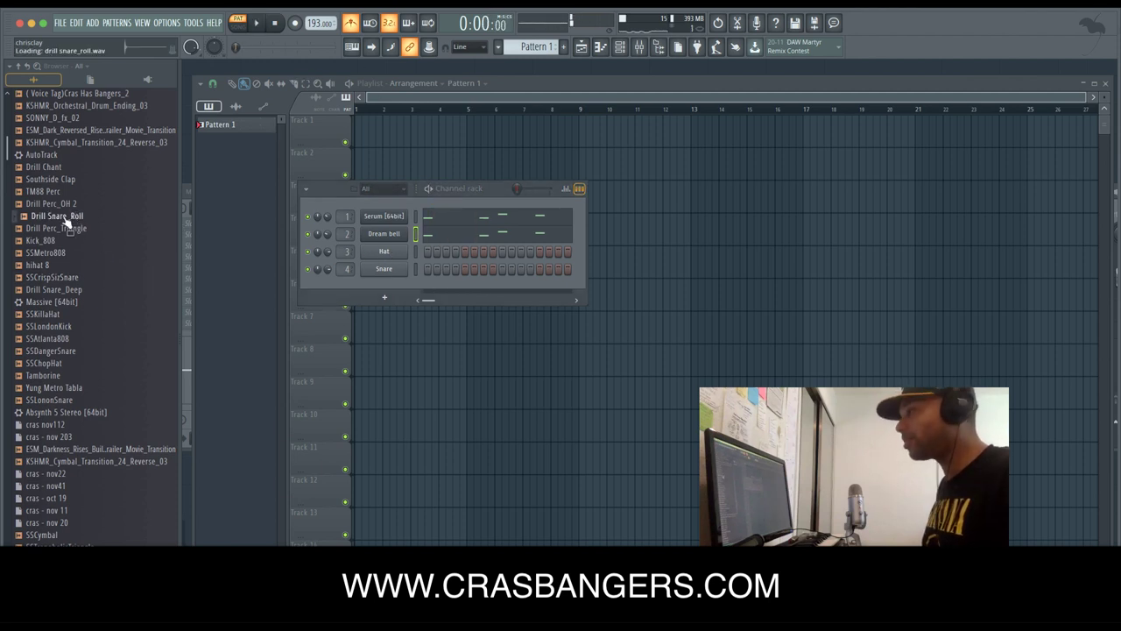
pyautogui.moveTo(63, 233); pyautogui.dragTo(384, 251)
pyautogui.press('space')
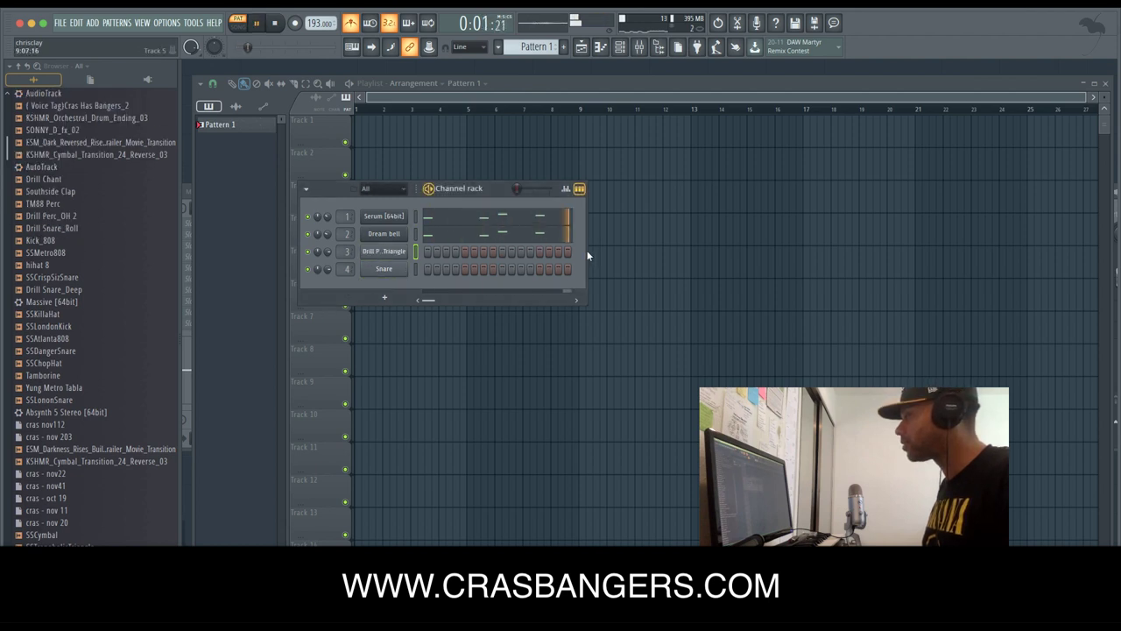
# Widen the channel rack to show 64 steps and place Drill Perc_Triangle hits on steps 29 and 61.
pyautogui.moveTo(586, 254); pyautogui.dragTo(1035, 303)
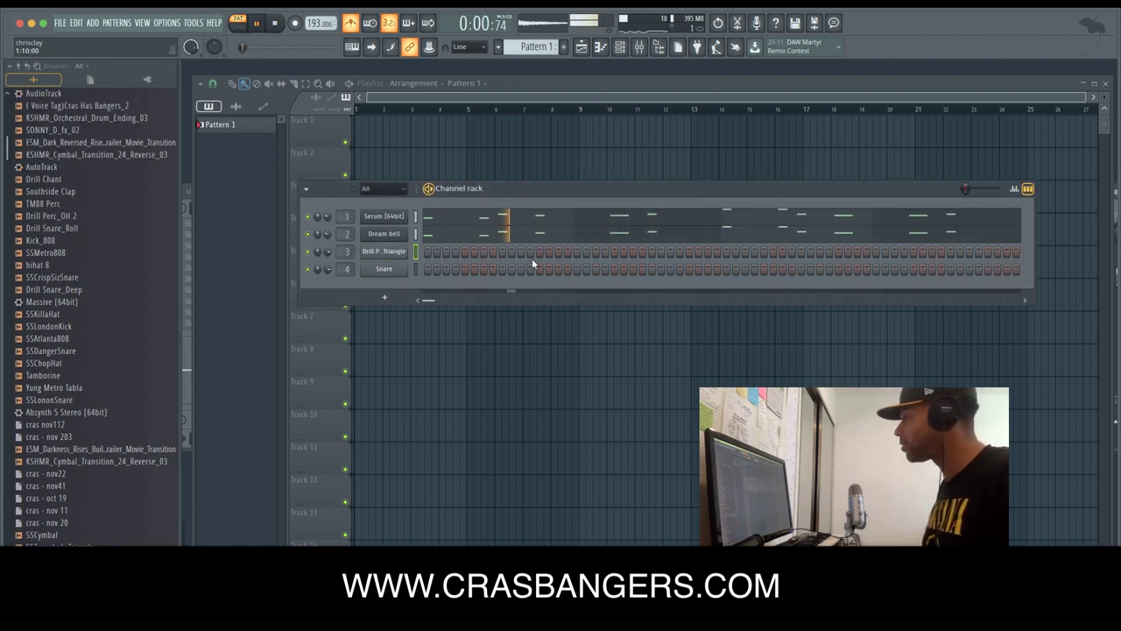
pyautogui.click(670, 252)
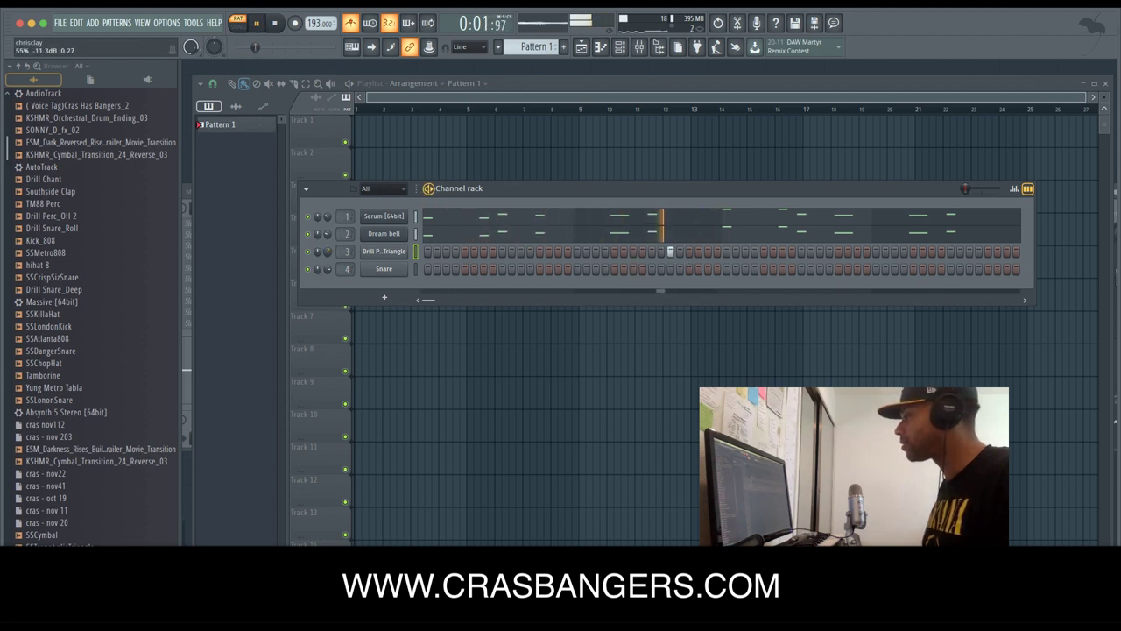
pyautogui.click(688, 252)
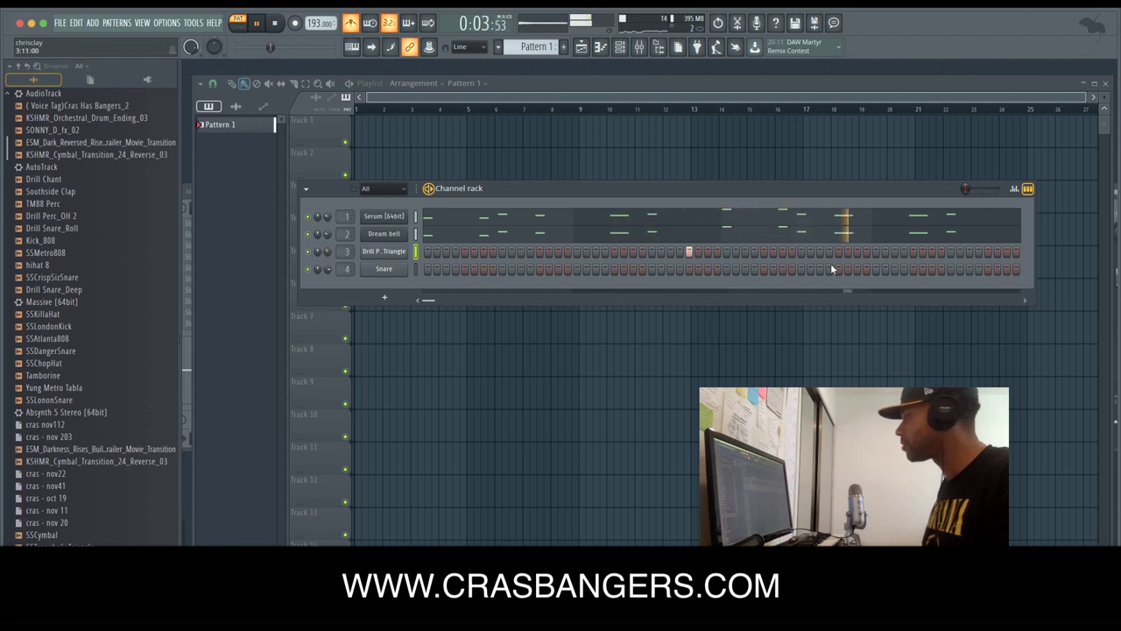
# Replace the Snare channel's sound with SSKillaHat and place its hits on steps 17 and 49.
pyautogui.click(70, 314)
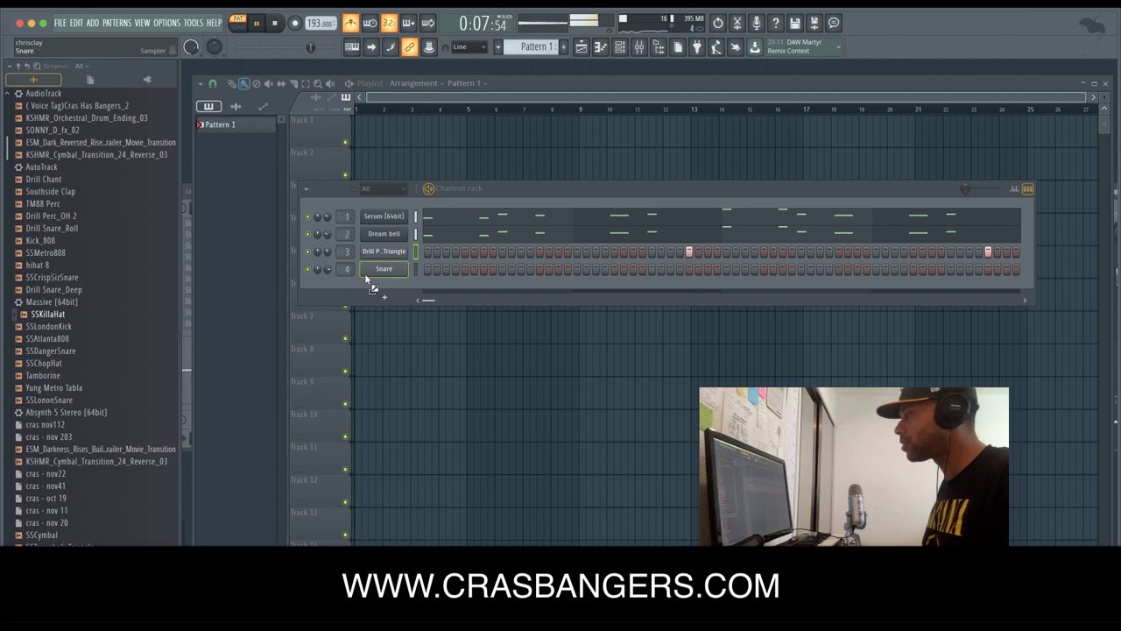
pyautogui.moveTo(364, 273); pyautogui.dragTo(368, 272)
pyautogui.press('space')
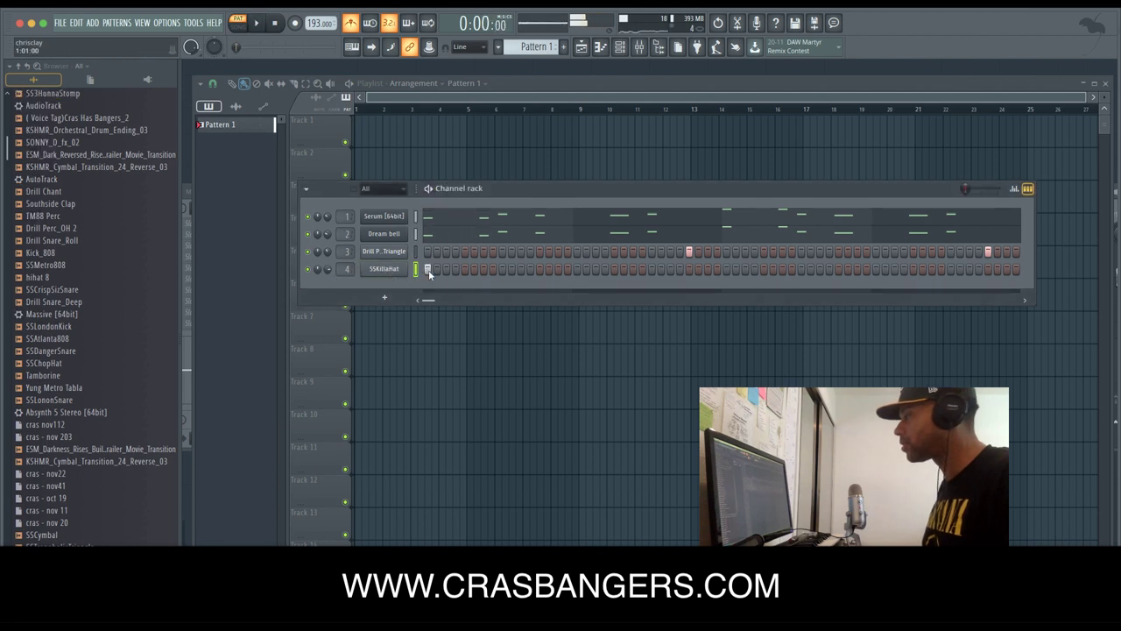
pyautogui.click(576, 269)
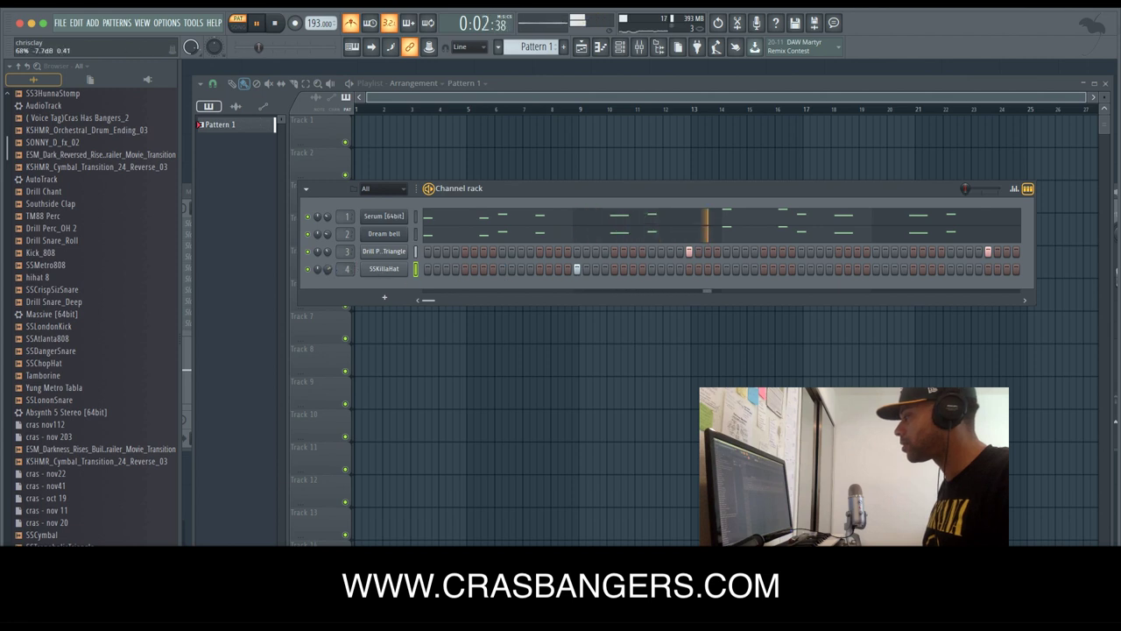
pyautogui.click(876, 269)
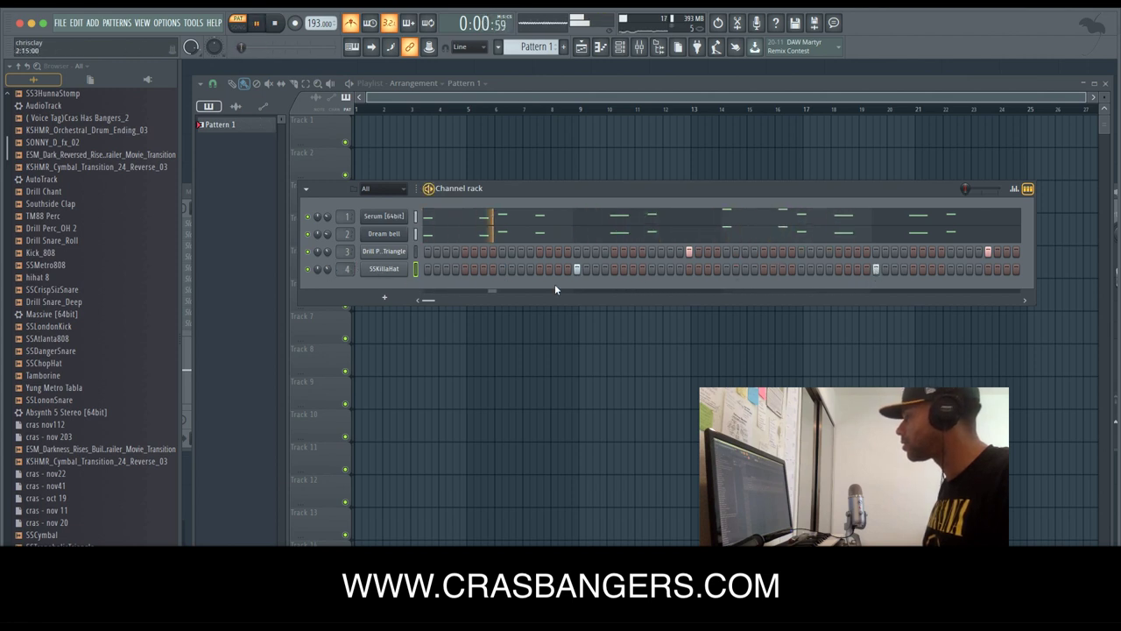
# Add the SSDangerSnare sample as a new channel below SSKillaHat and play through the pattern's remaining steps.
pyautogui.click(65, 351)
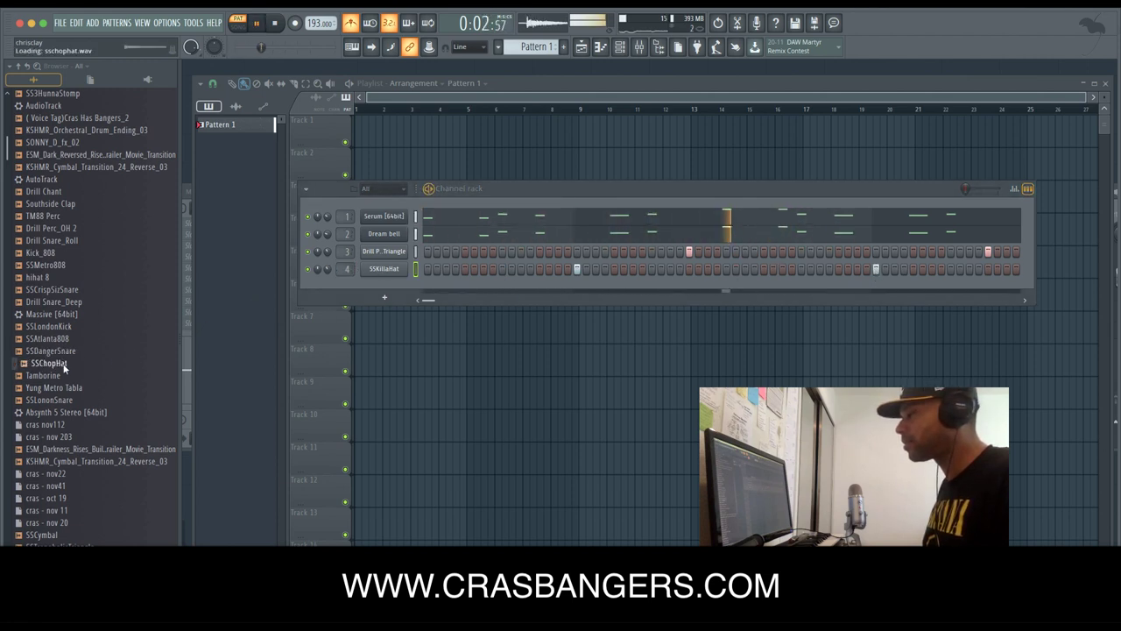
pyautogui.moveTo(62, 351); pyautogui.dragTo(388, 281)
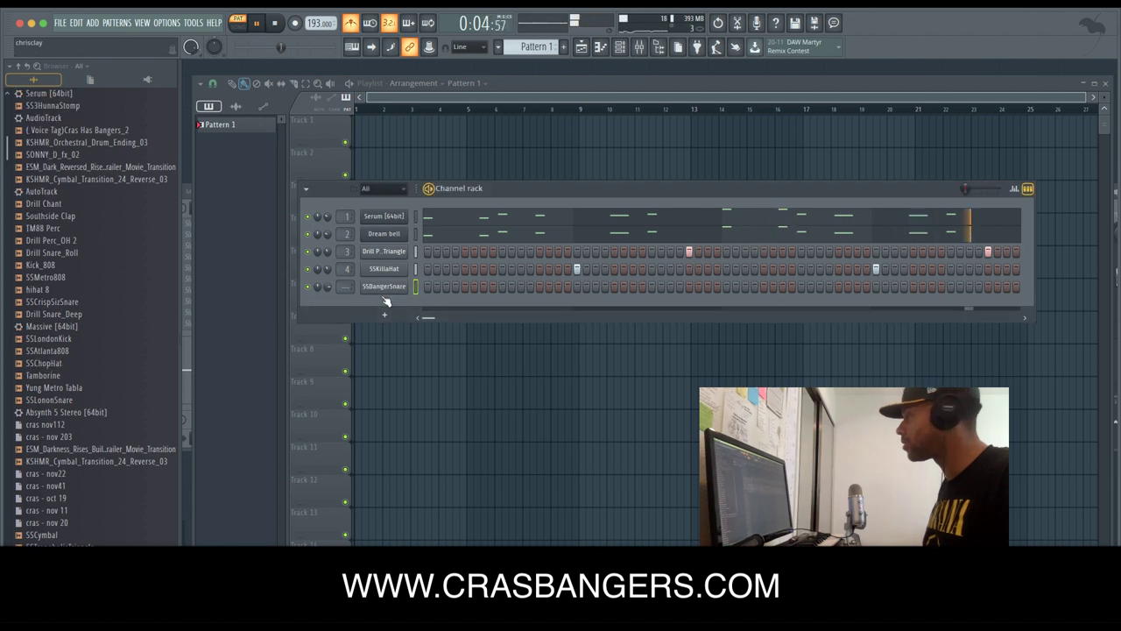
pyautogui.moveTo(426, 319); pyautogui.dragTo(538, 317)
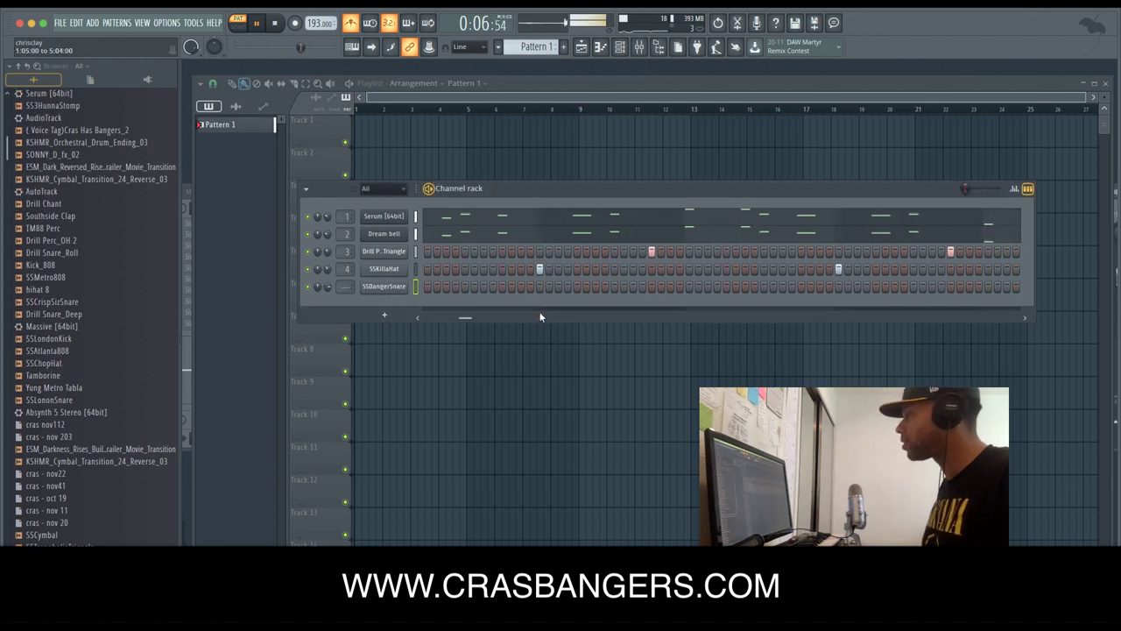
pyautogui.press('space')
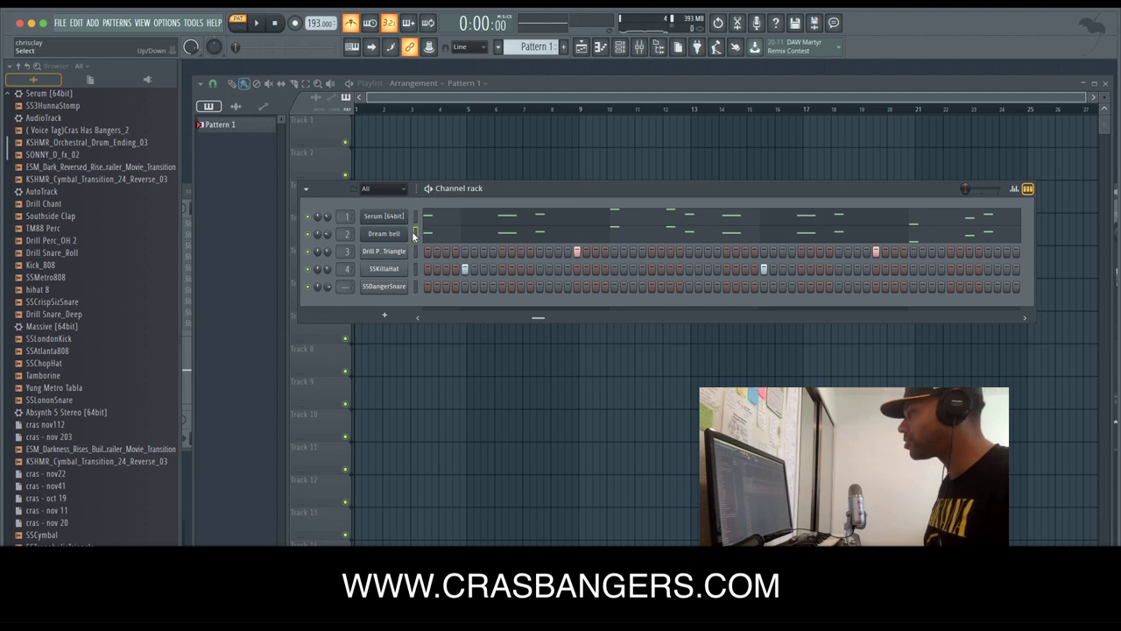
# Place Pattern 1 on Track 1 of the playlist, starting at bar 1.
pyautogui.click(384, 138)
pyautogui.moveTo(405, 131); pyautogui.dragTo(369, 131)
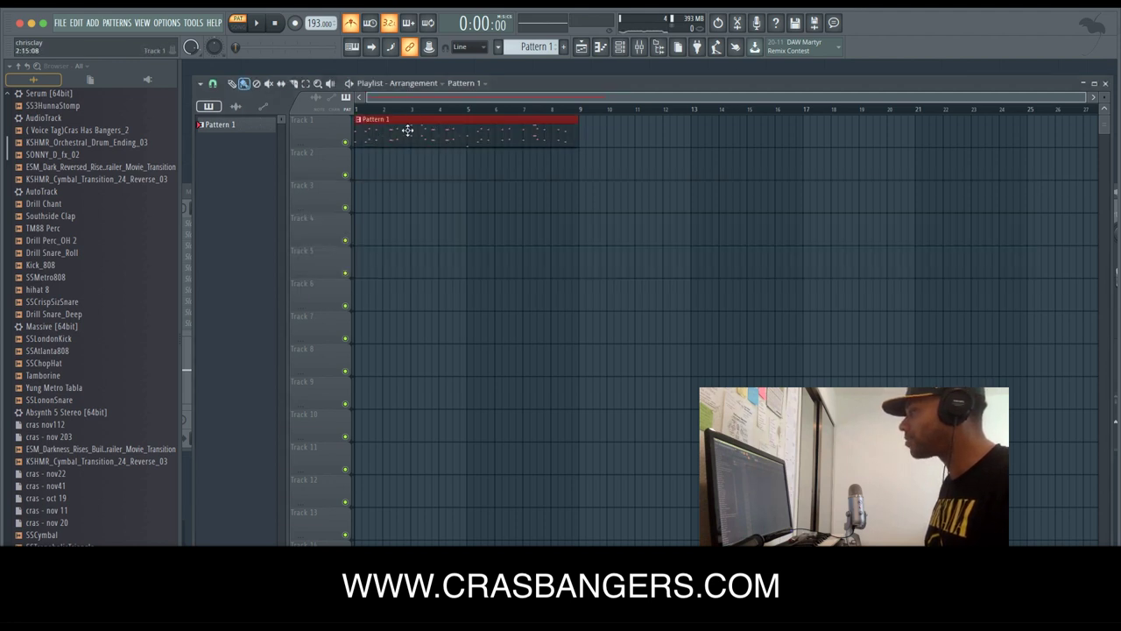
# Move the Drill Perc_Triangle and SSKillaHat hits out of Pattern 1 and into Pattern 2.
pyautogui.doubleClick(447, 134)
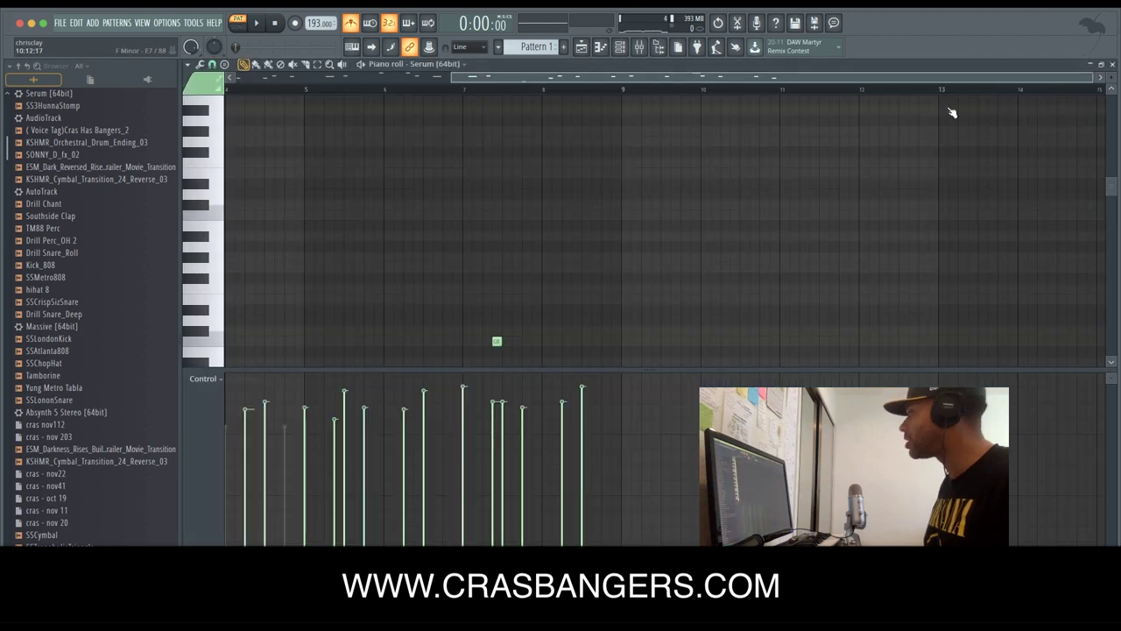
pyautogui.click(1112, 66)
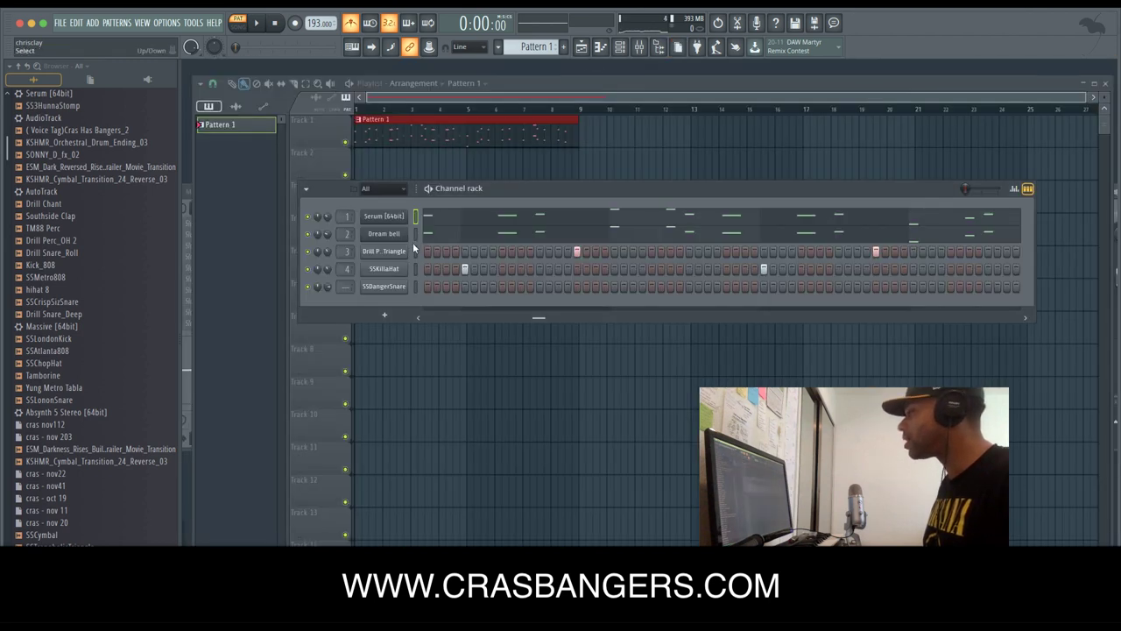
pyautogui.press('super+x')
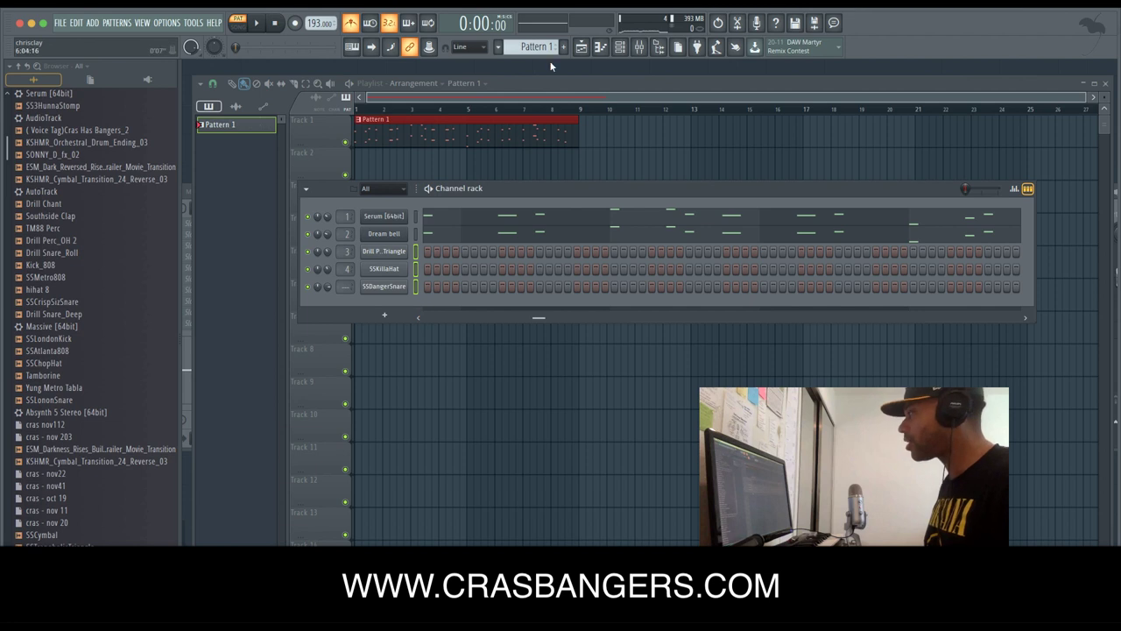
pyautogui.moveTo(537, 46); pyautogui.dragTo(537, 40)
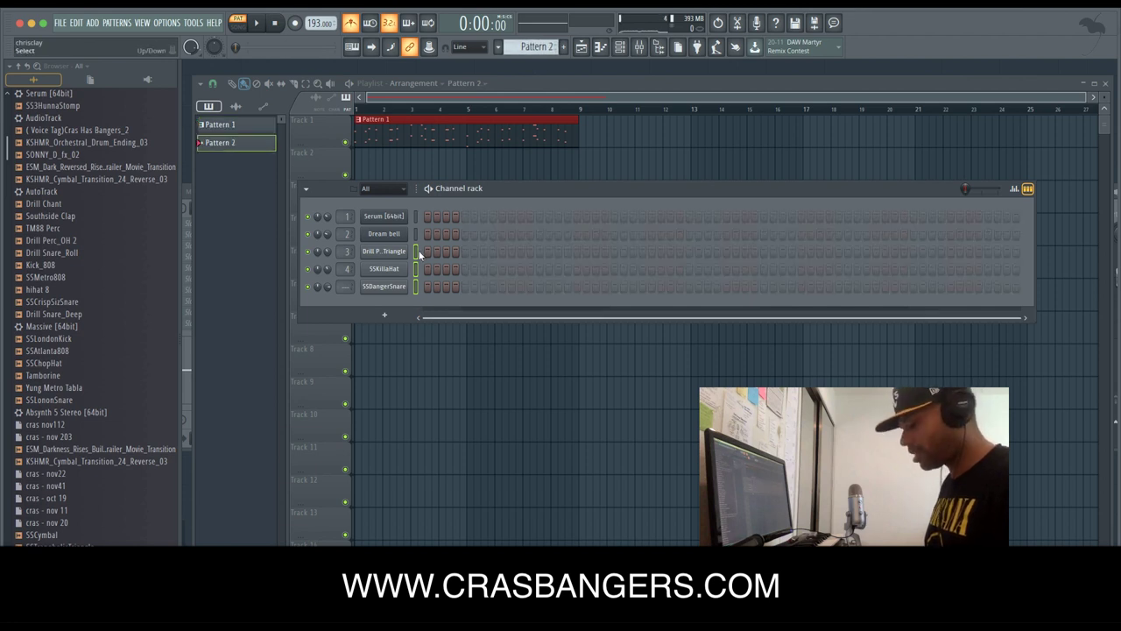
pyautogui.press('super+v')
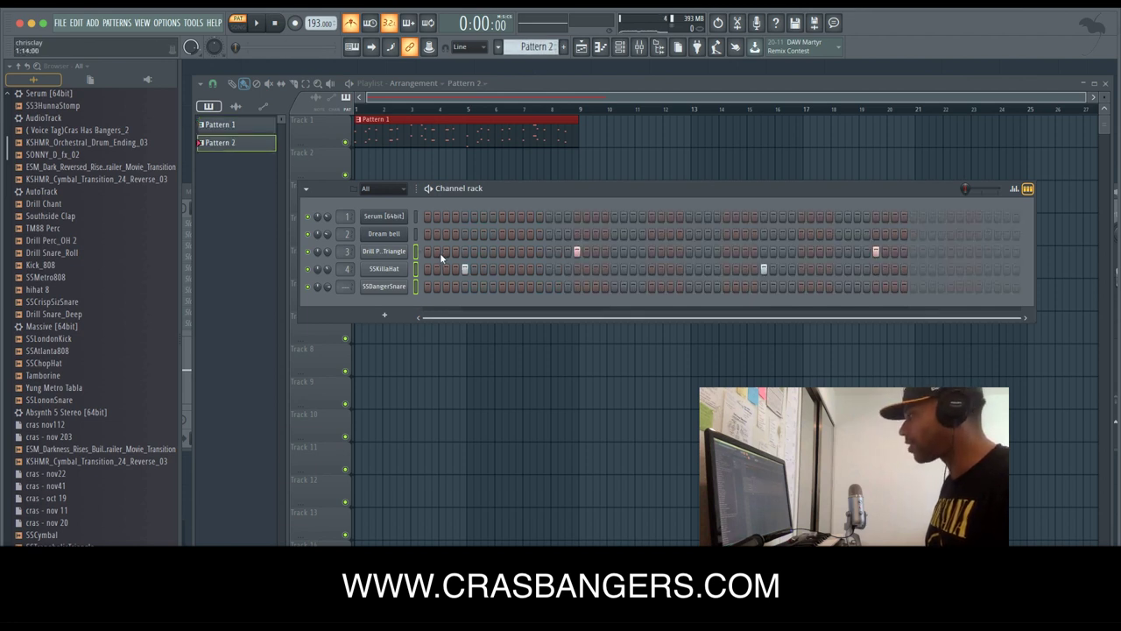
# Place two Pattern 2 clips back to back on Track 2 of the playlist, starting at bars 1 and 5.
pyautogui.click(388, 155)
pyautogui.moveTo(388, 155); pyautogui.dragTo(361, 163)
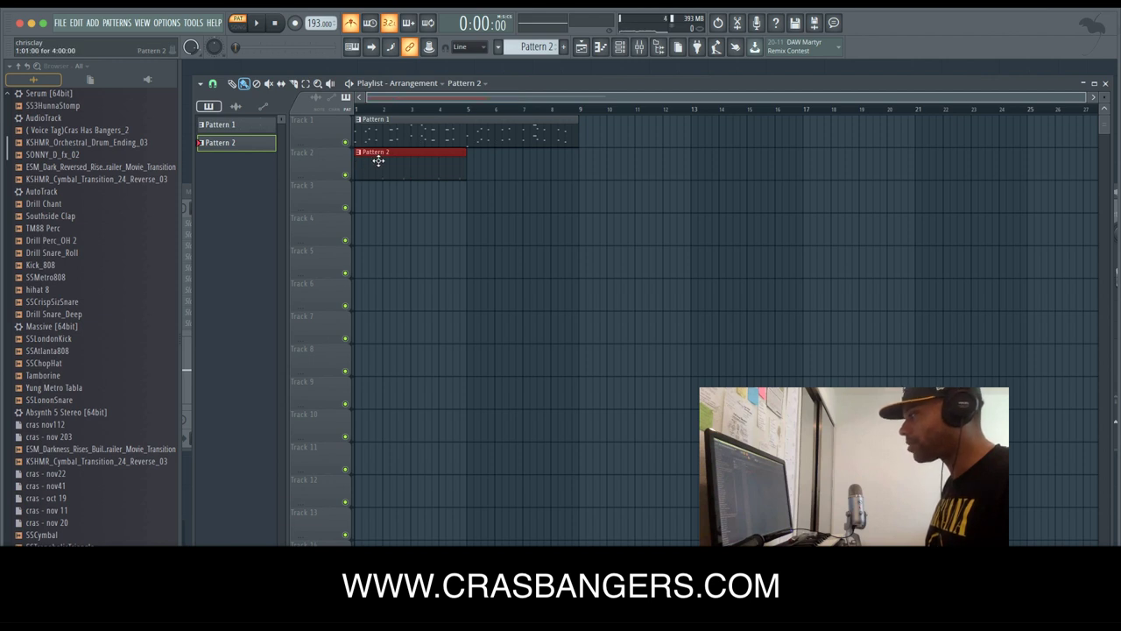
pyautogui.click(474, 170)
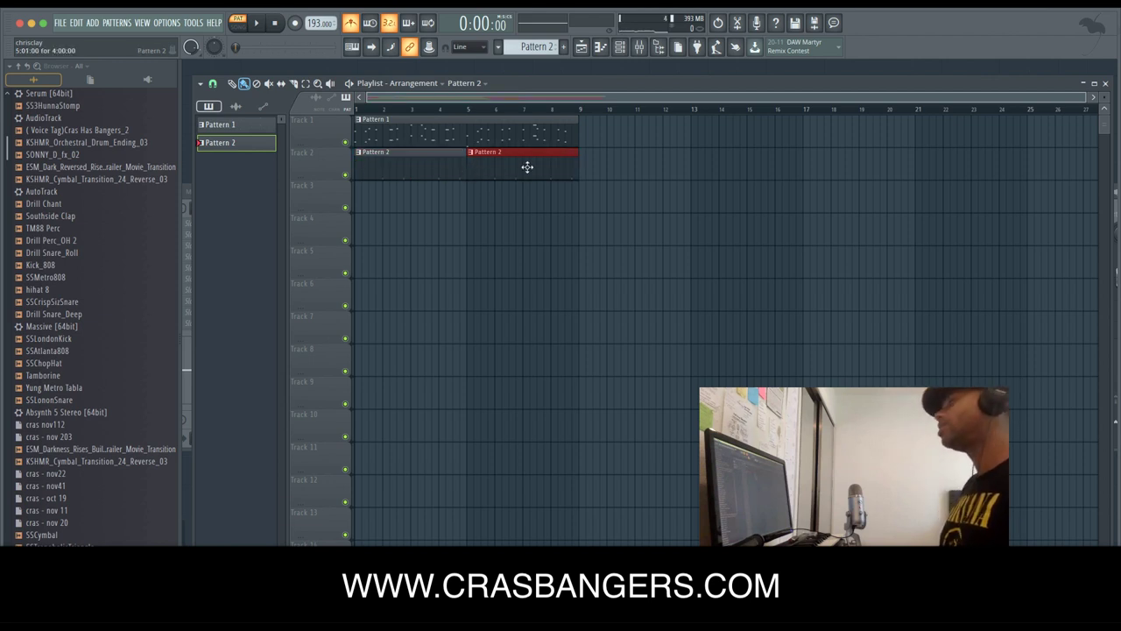
# Play the arrangement from bar 1 in song mode and turn off the metronome.
pyautogui.doubleClick(404, 165)
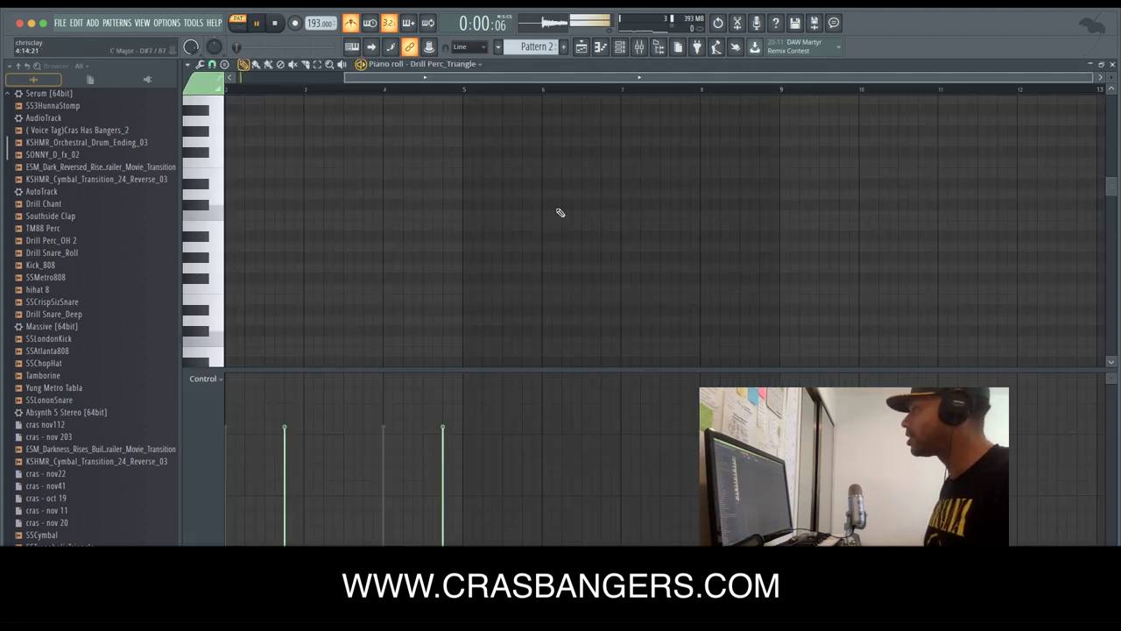
pyautogui.click(1113, 67)
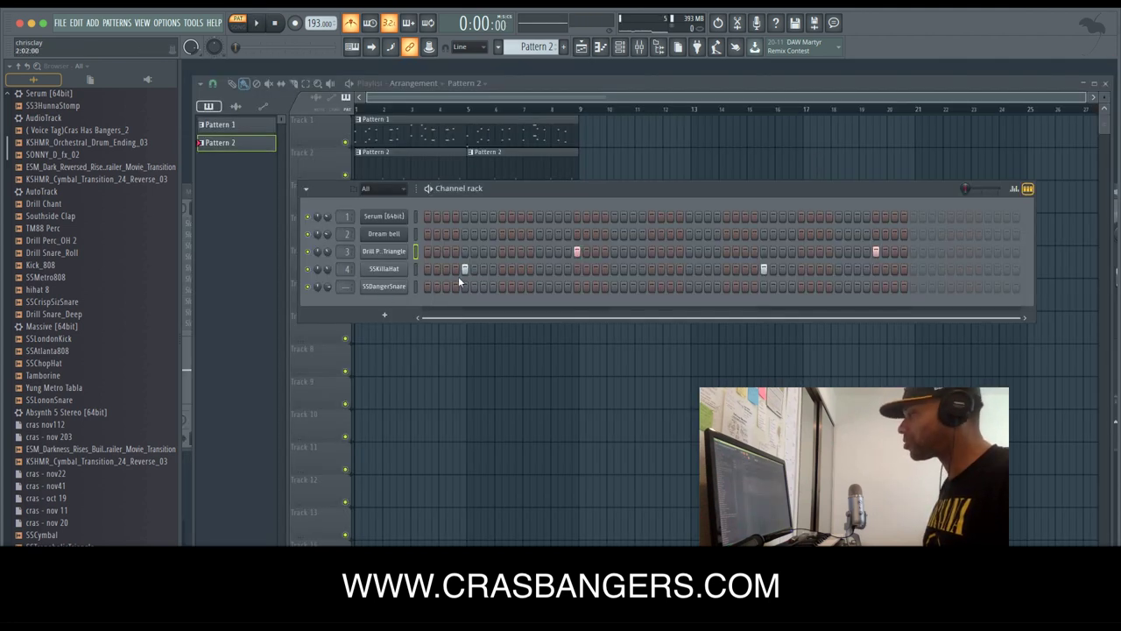
pyautogui.click(375, 111)
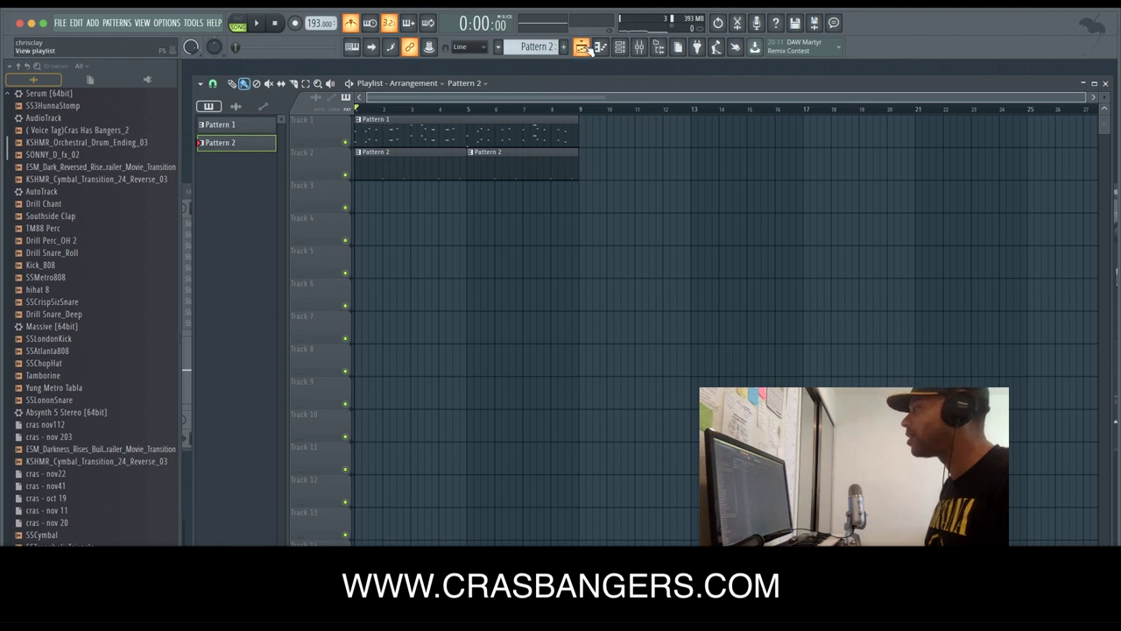
pyautogui.press('F5')
pyautogui.press('space')
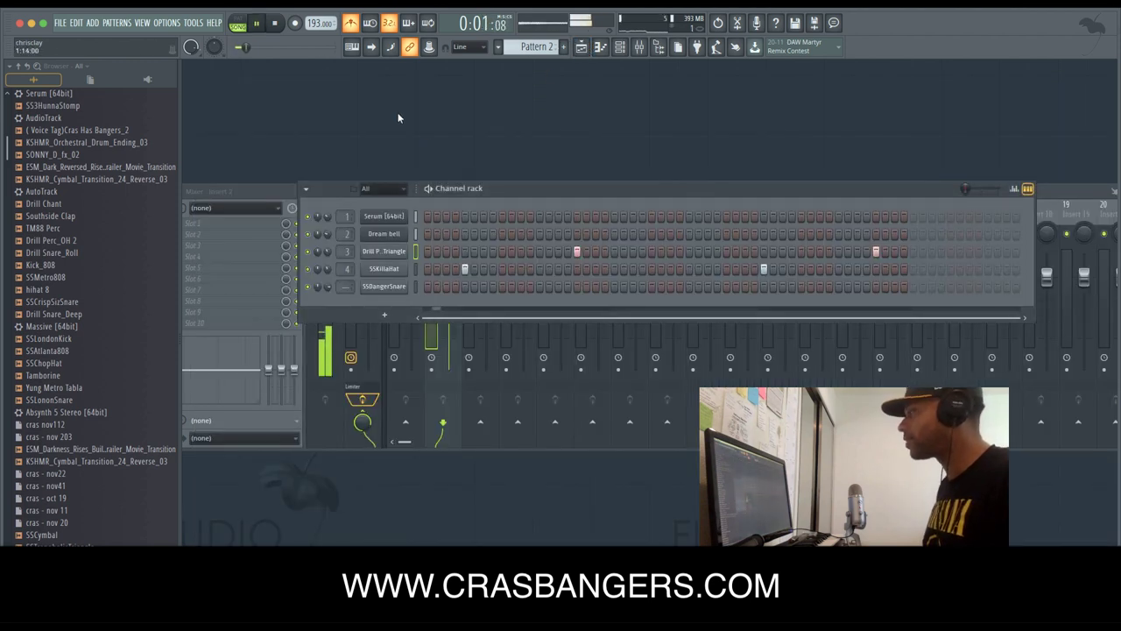
pyautogui.press('space')
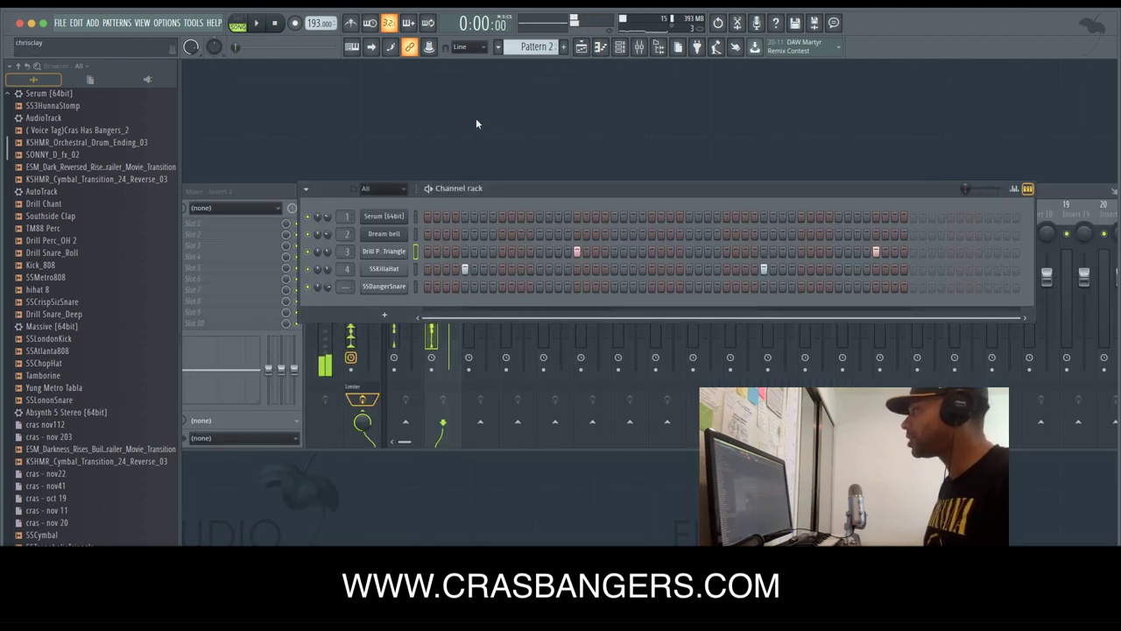
# Move the mixer lower and the channel rack higher, and bring the playlist back into view.
pyautogui.moveTo(1048, 189); pyautogui.dragTo(1043, 226)
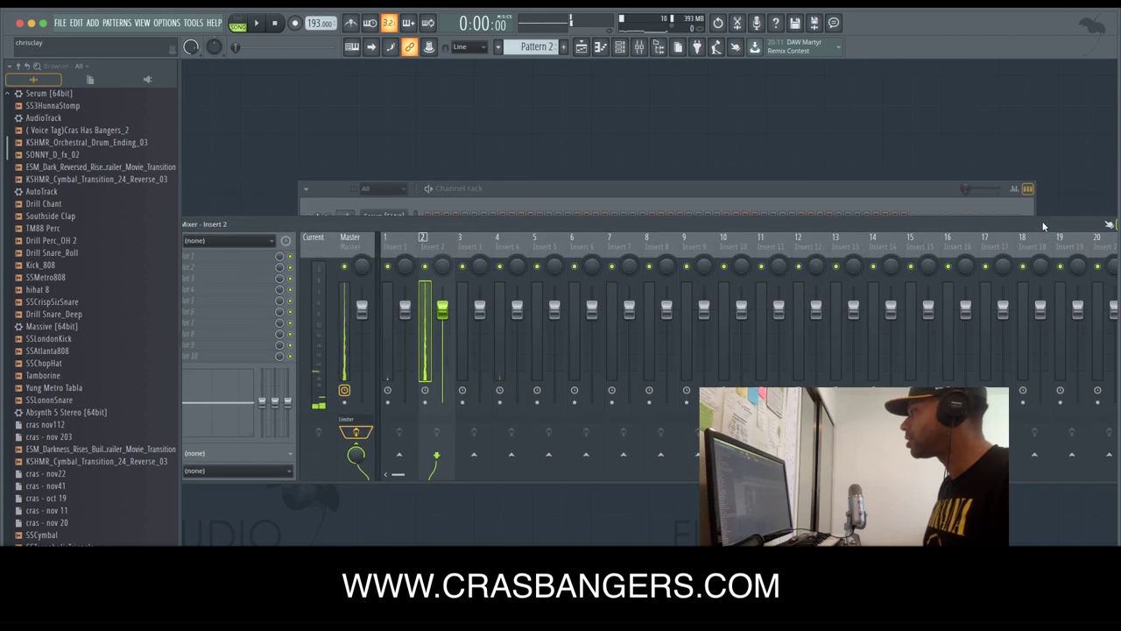
pyautogui.moveTo(658, 184); pyautogui.dragTo(607, 128)
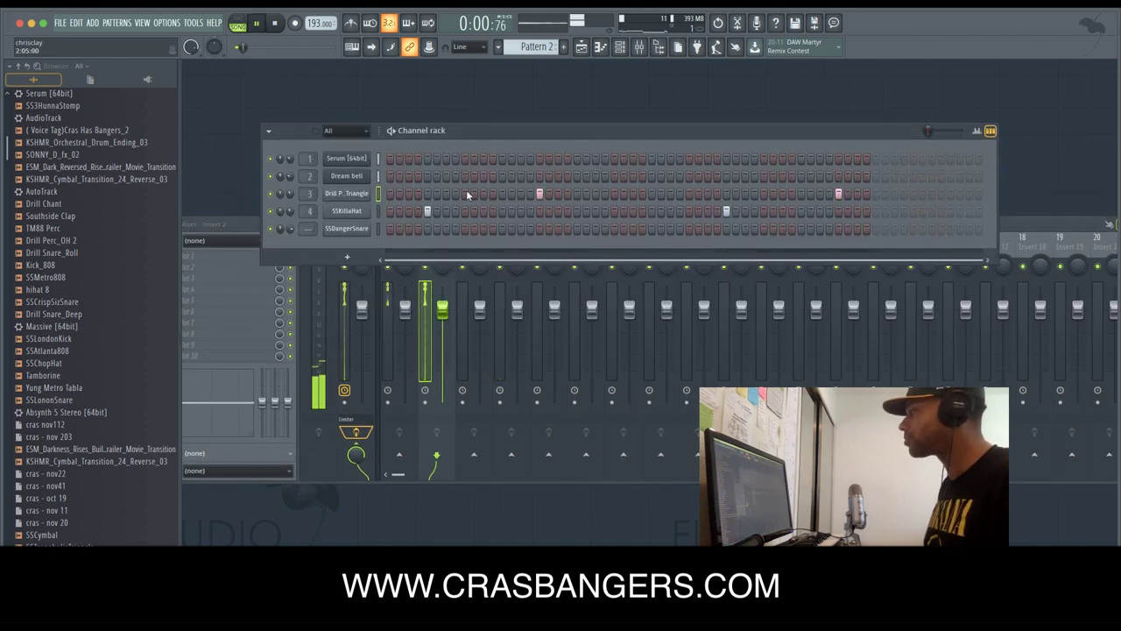
pyautogui.click(600, 47)
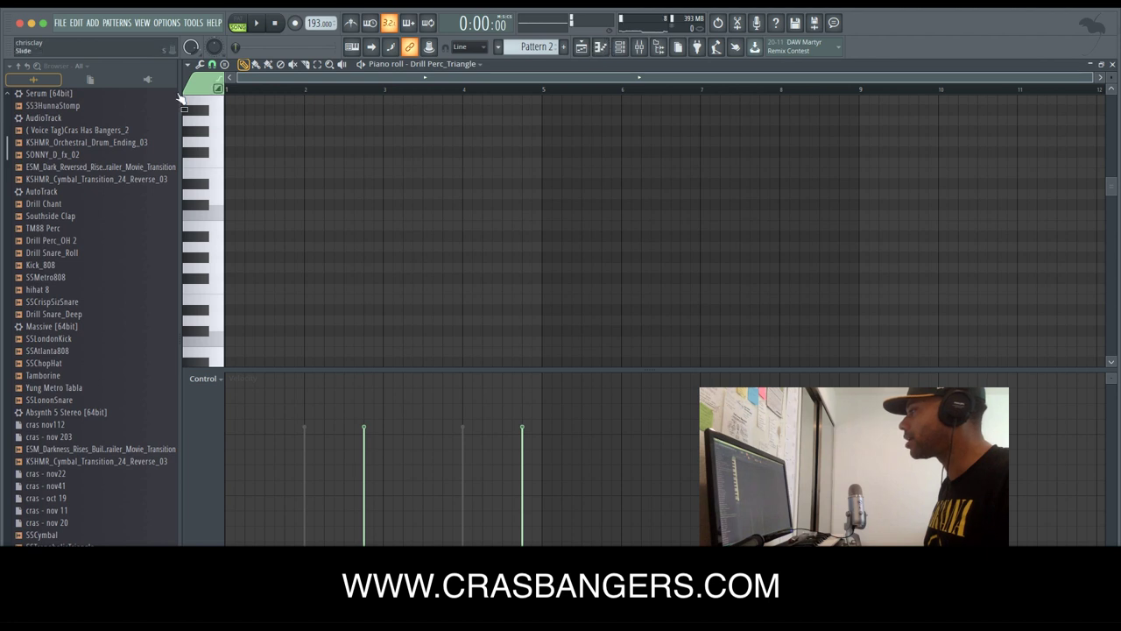
pyautogui.click(638, 46)
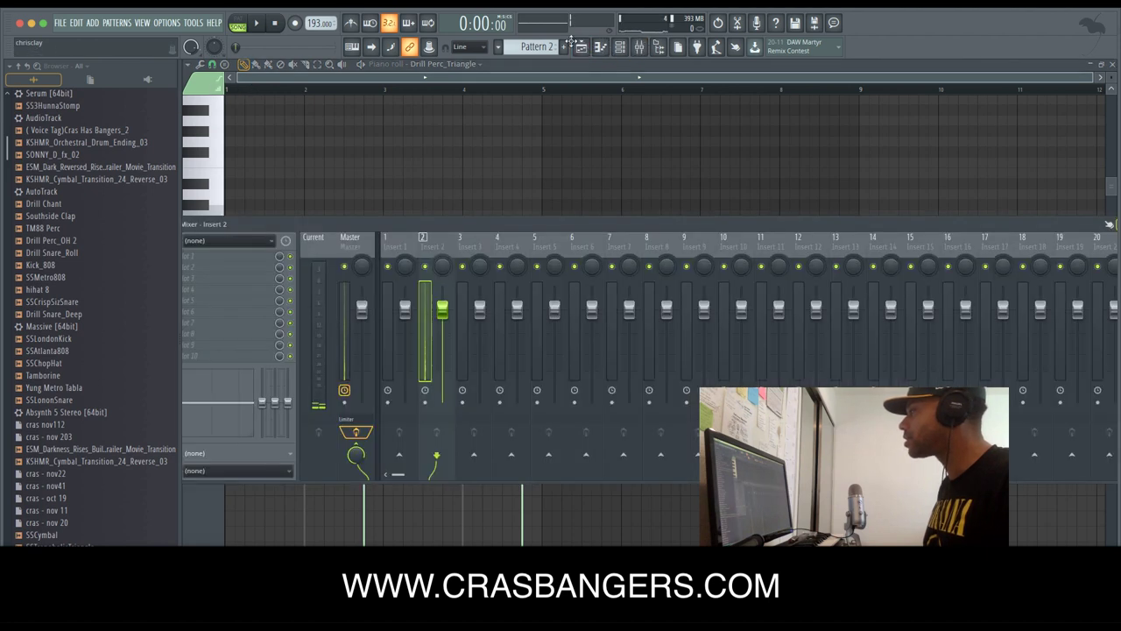
pyautogui.click(580, 48)
# Bring up Pattern 2's channel rack over the playlist and play the arrangement from the start.
pyautogui.press('space')
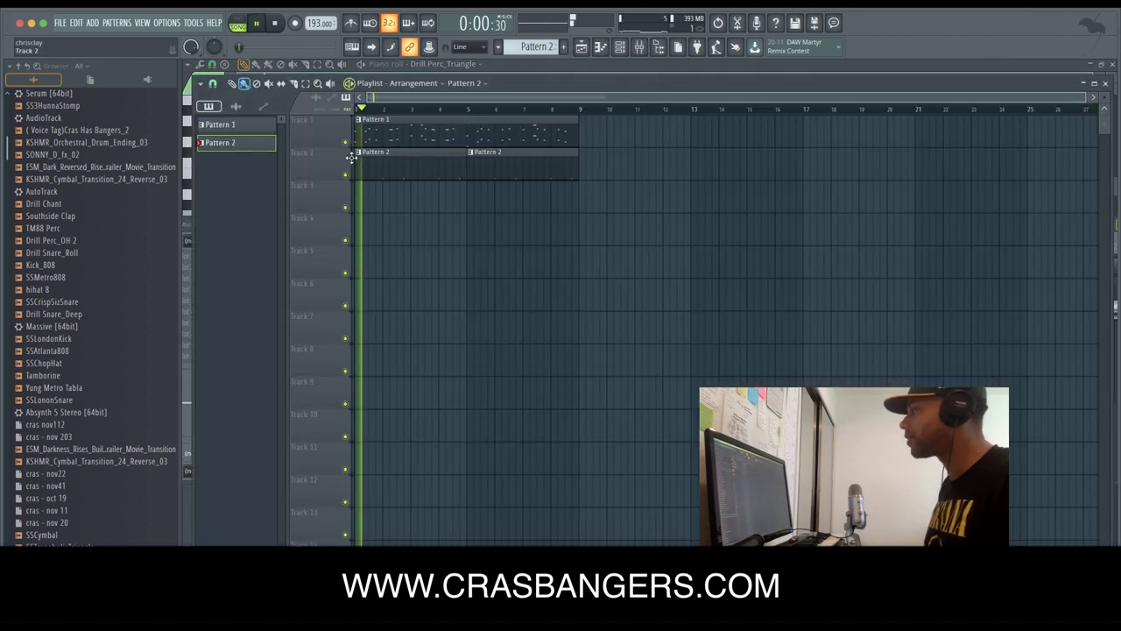
pyautogui.doubleClick(373, 170)
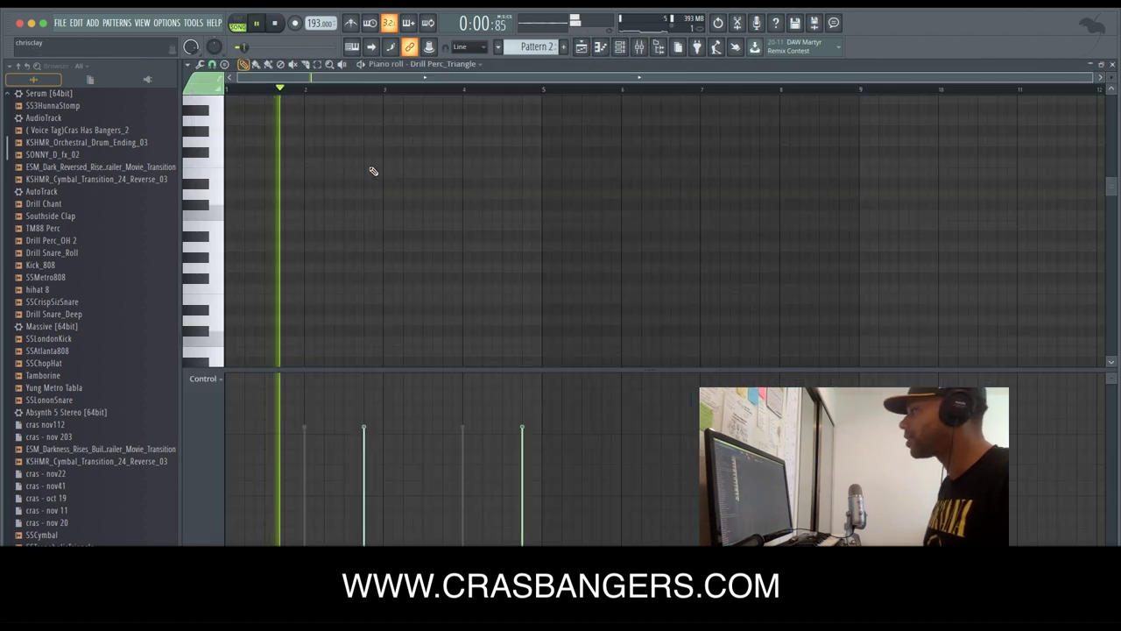
pyautogui.click(1113, 65)
pyautogui.press('space')
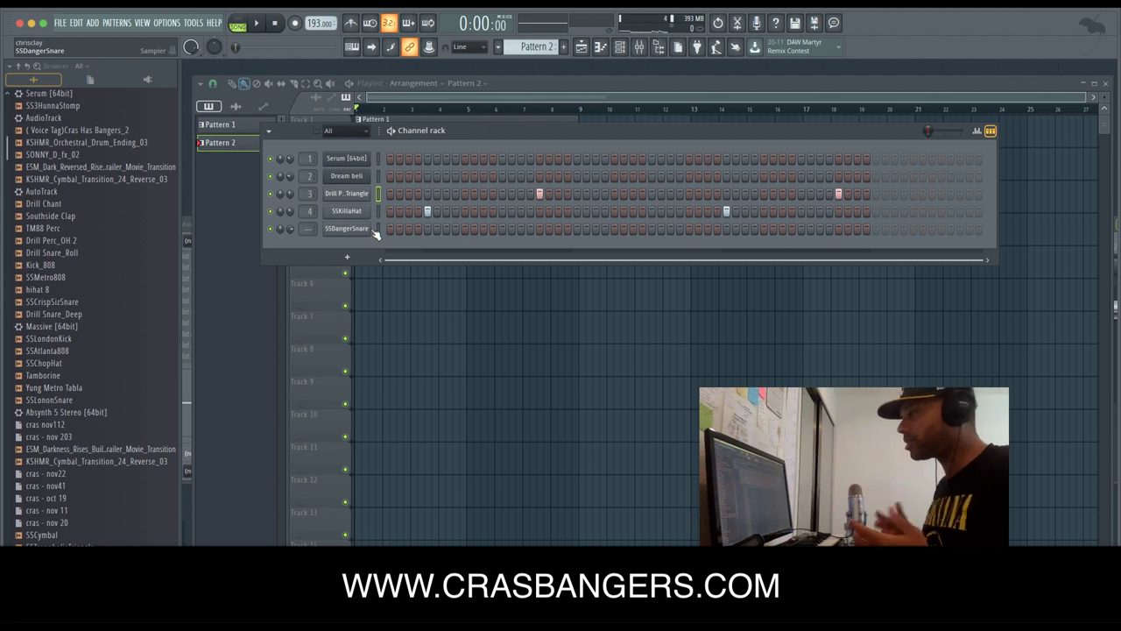
pyautogui.press('space')
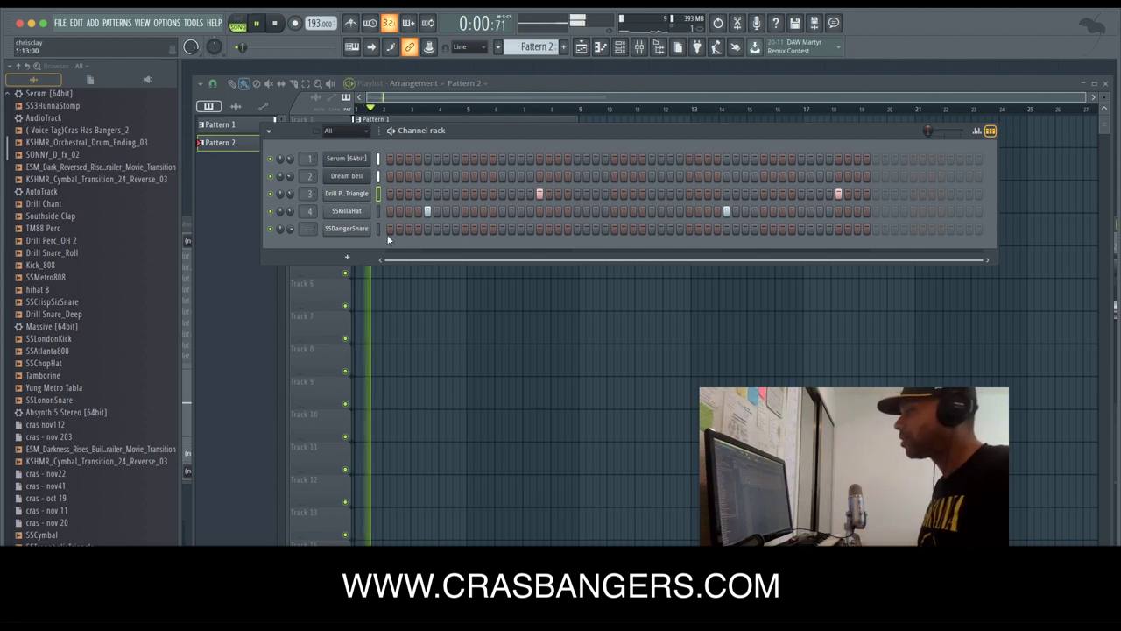
# Try an SSDangerSnare hit on step 15 of Pattern 2 and check it in the playlist and piano roll.
pyautogui.click(408, 229)
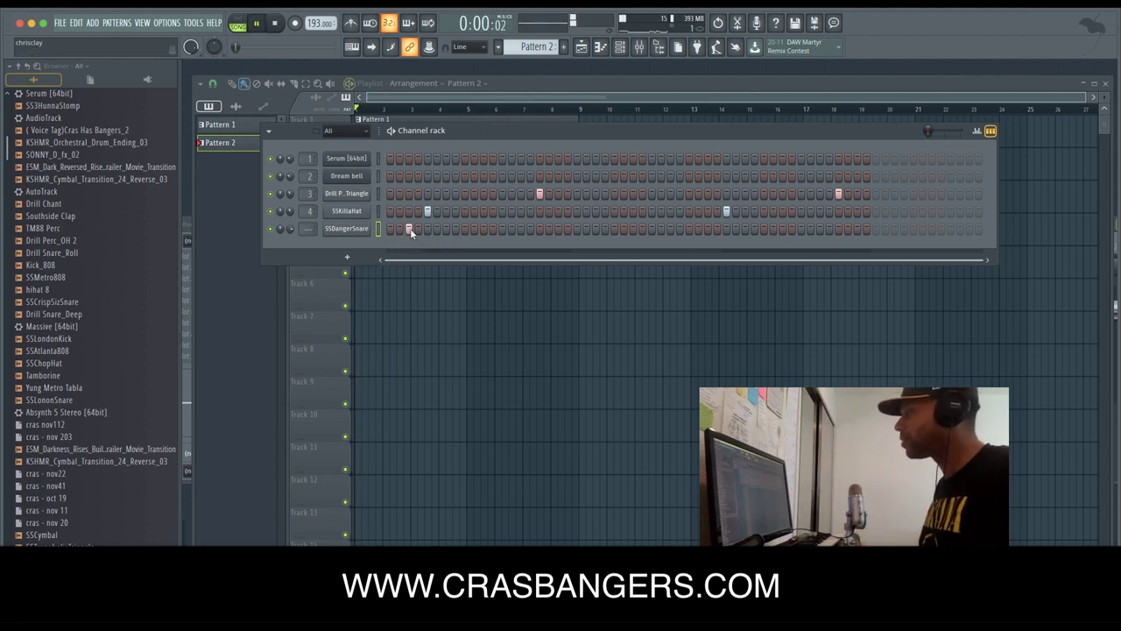
pyautogui.click(317, 296)
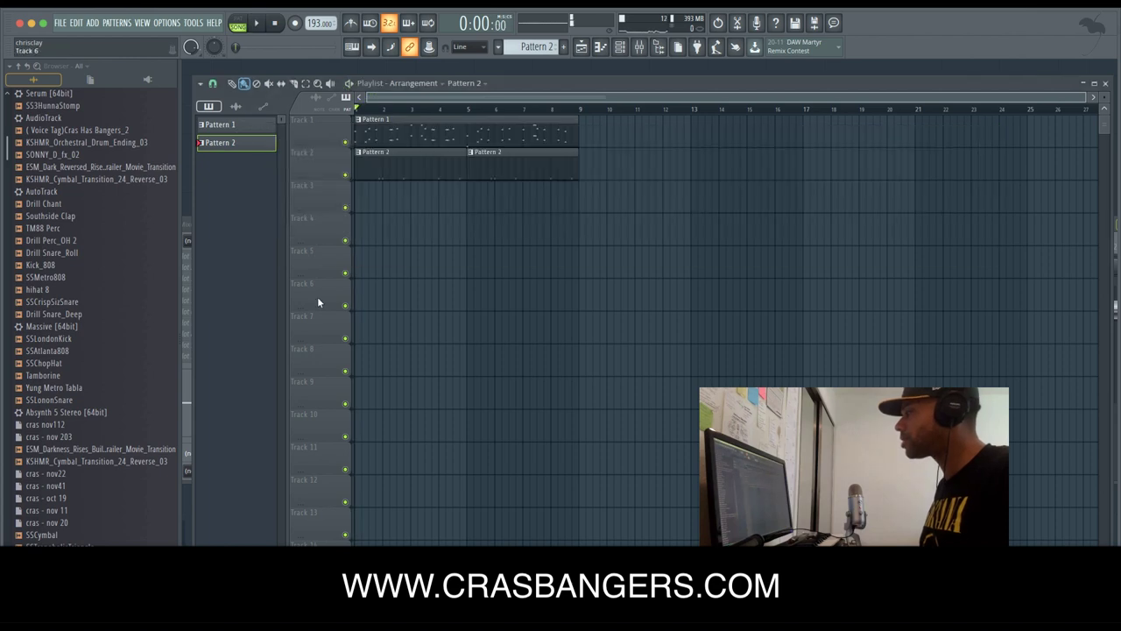
pyautogui.press('space')
pyautogui.doubleClick(370, 179)
pyautogui.press('space')
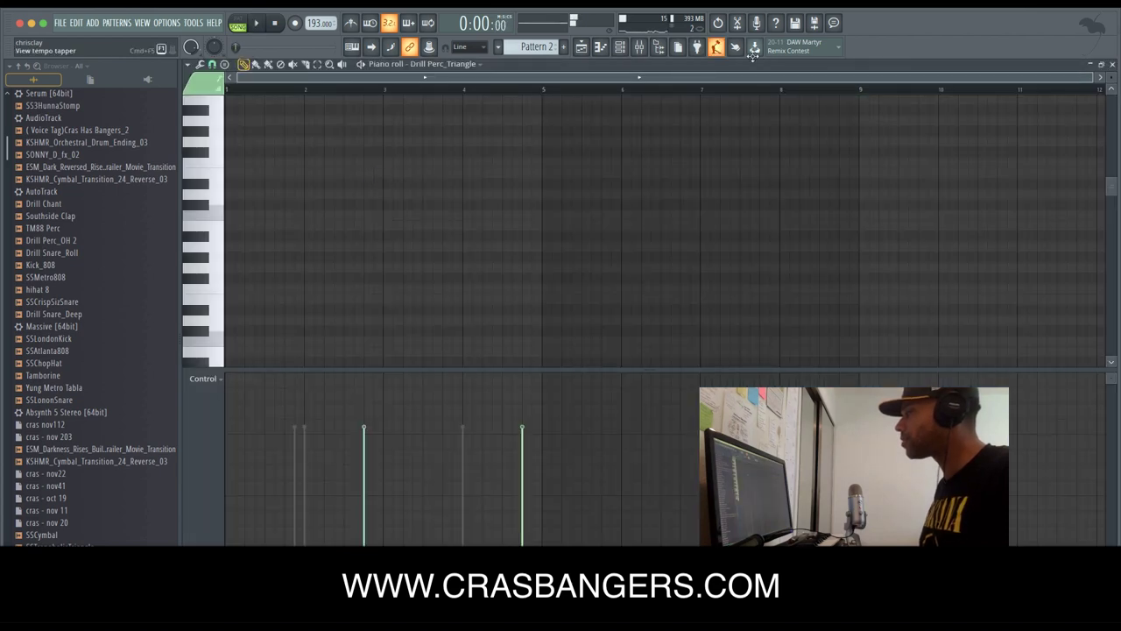
pyautogui.click(1112, 64)
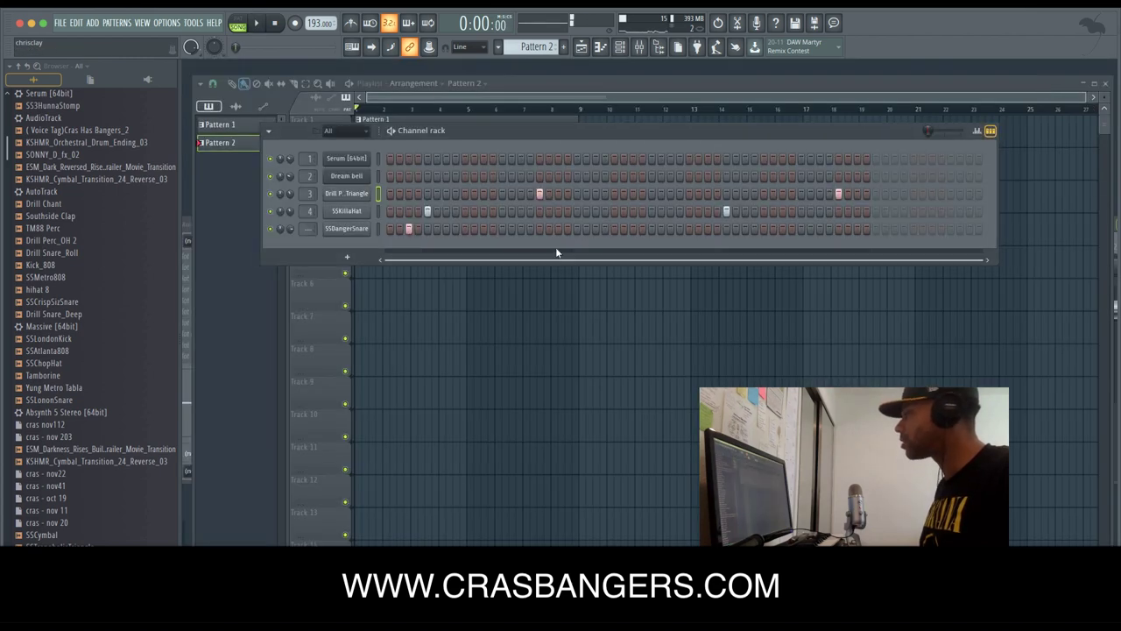
# Place SSDangerSnare hits on steps 3, 27, 35 and 59 of Pattern 2 while the arrangement plays.
pyautogui.click(383, 261)
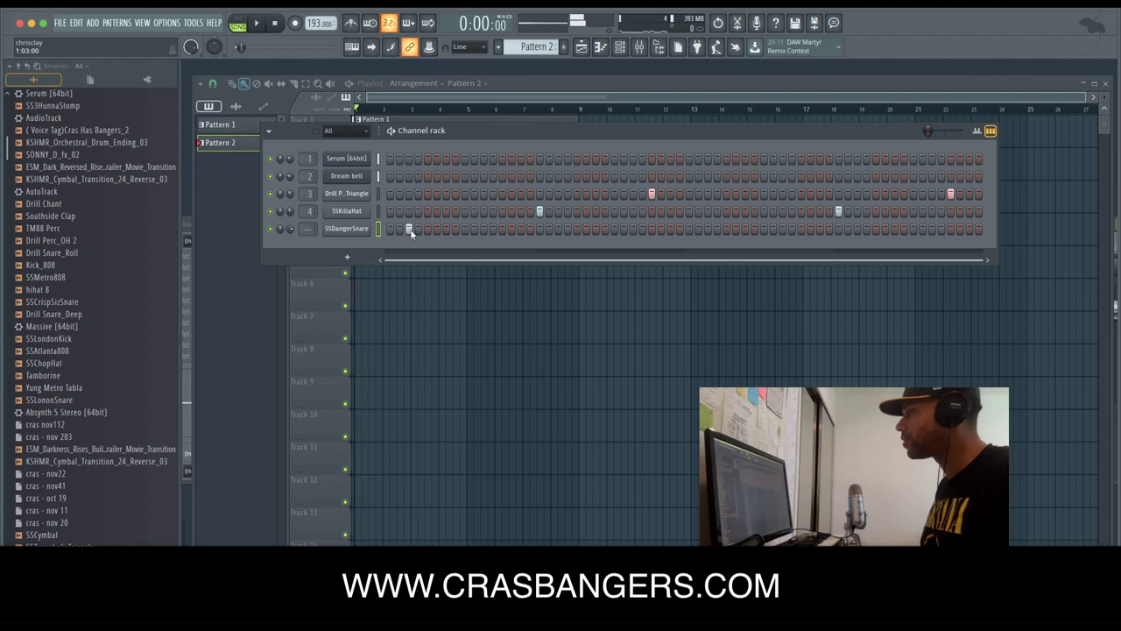
pyautogui.click(408, 229)
pyautogui.press('space')
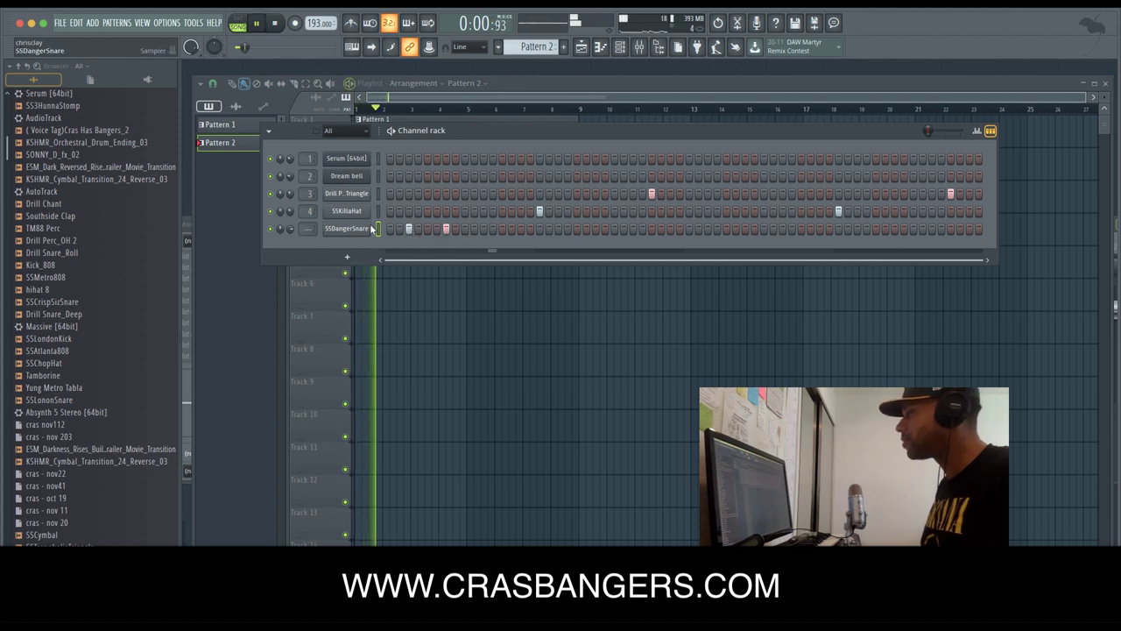
pyautogui.click(633, 228)
pyautogui.click(708, 228)
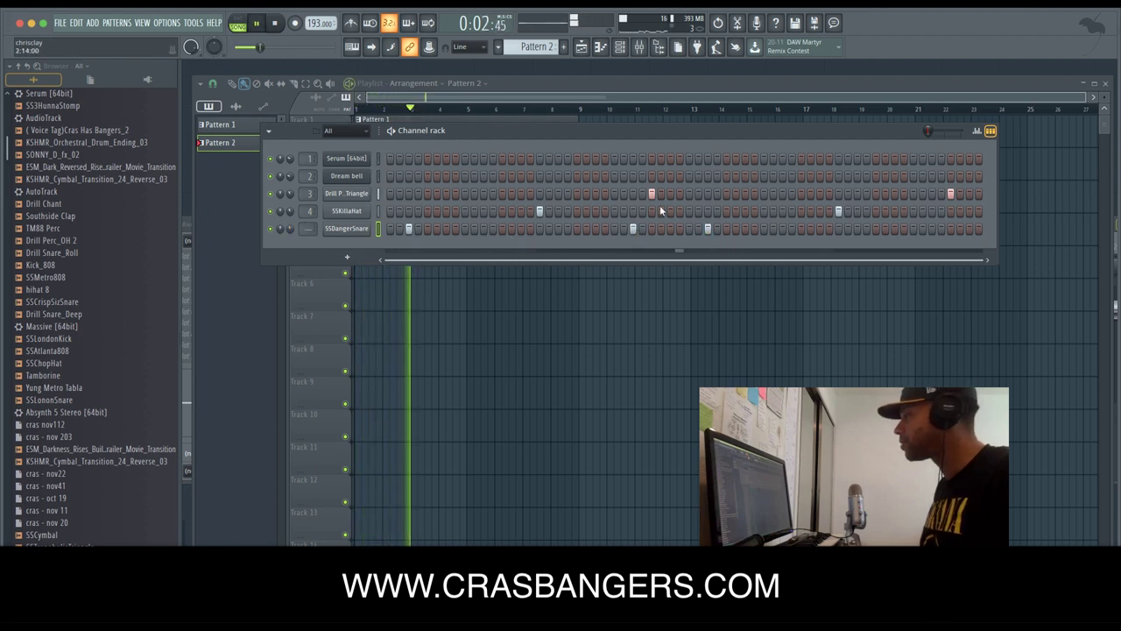
pyautogui.click(931, 229)
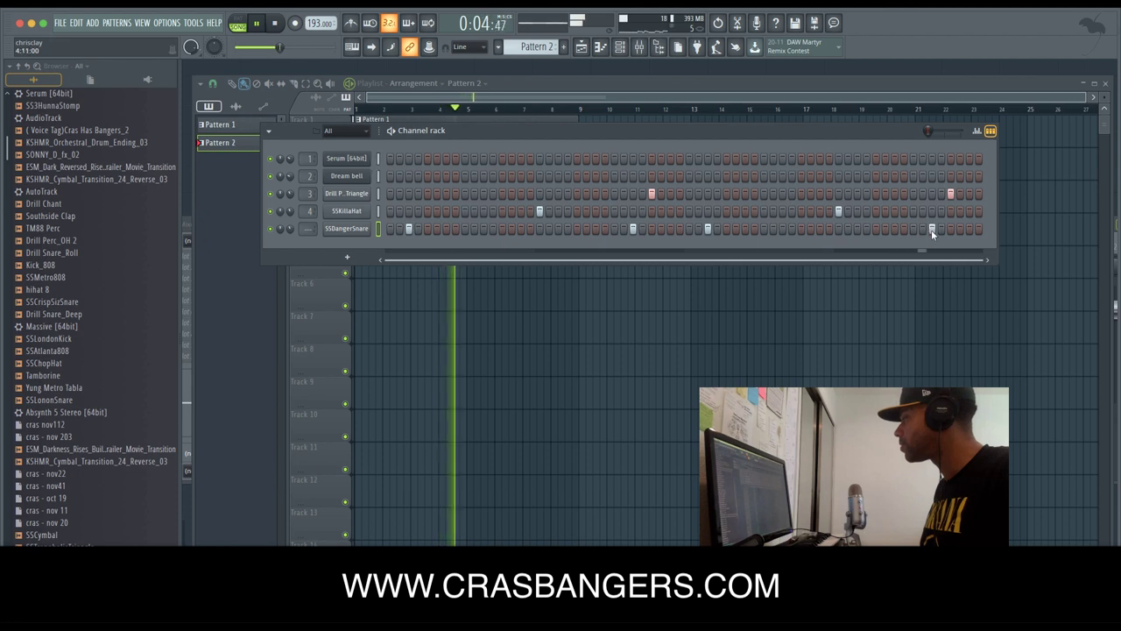
# Add the hihat 8 sample as a new channel below SSDangerSnare and fill it on each 4 steps.
pyautogui.click(98, 293)
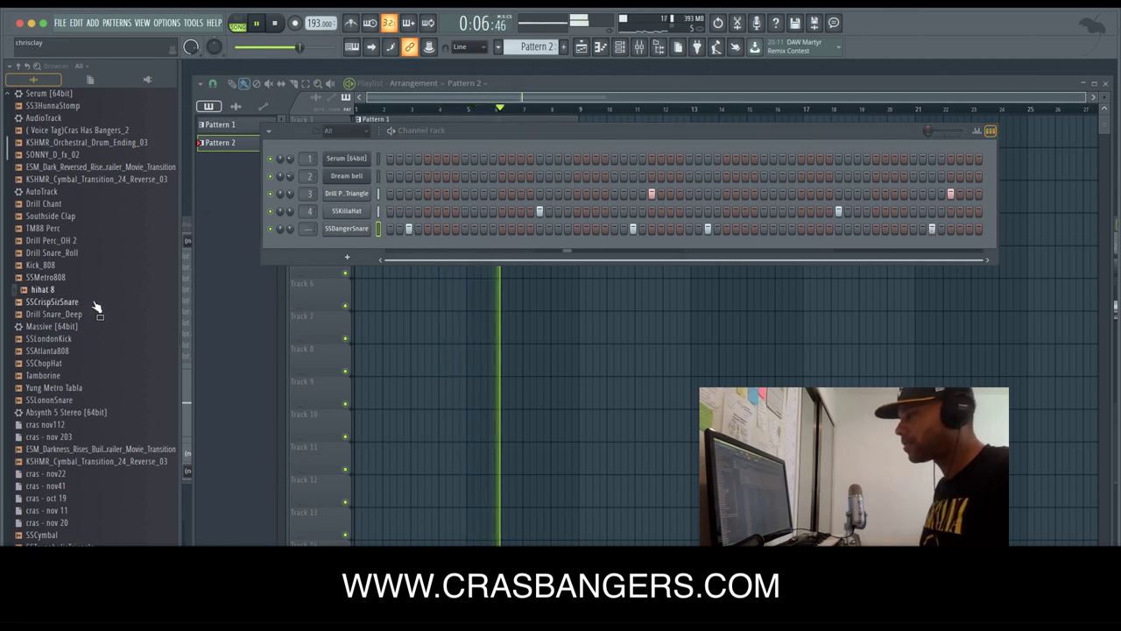
pyautogui.moveTo(90, 300); pyautogui.dragTo(343, 245)
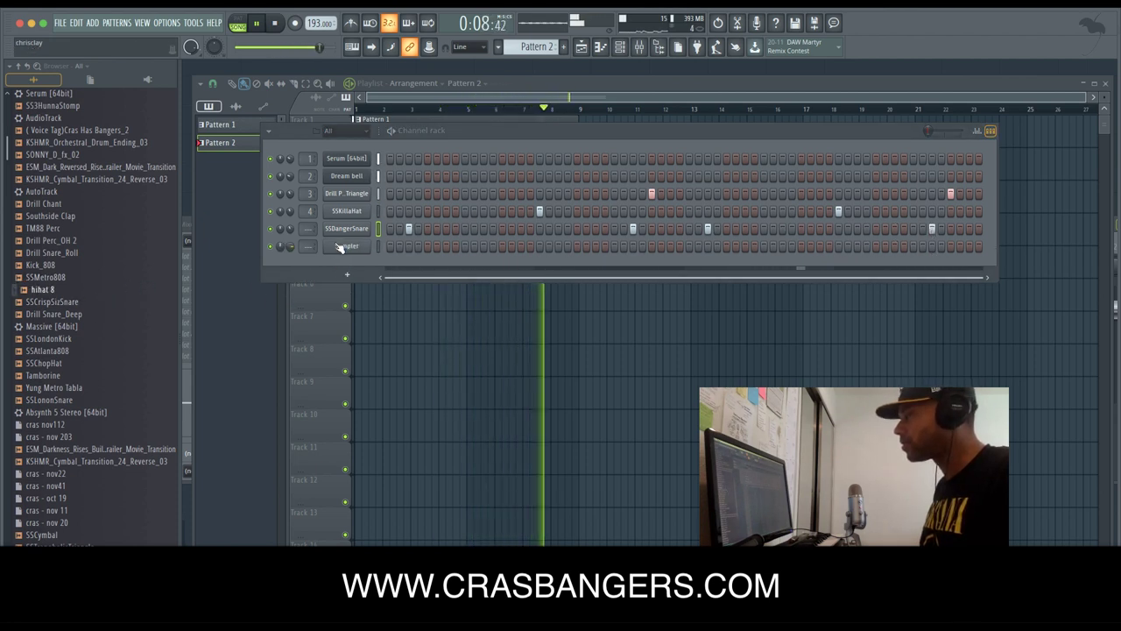
pyautogui.rightClick(345, 246)
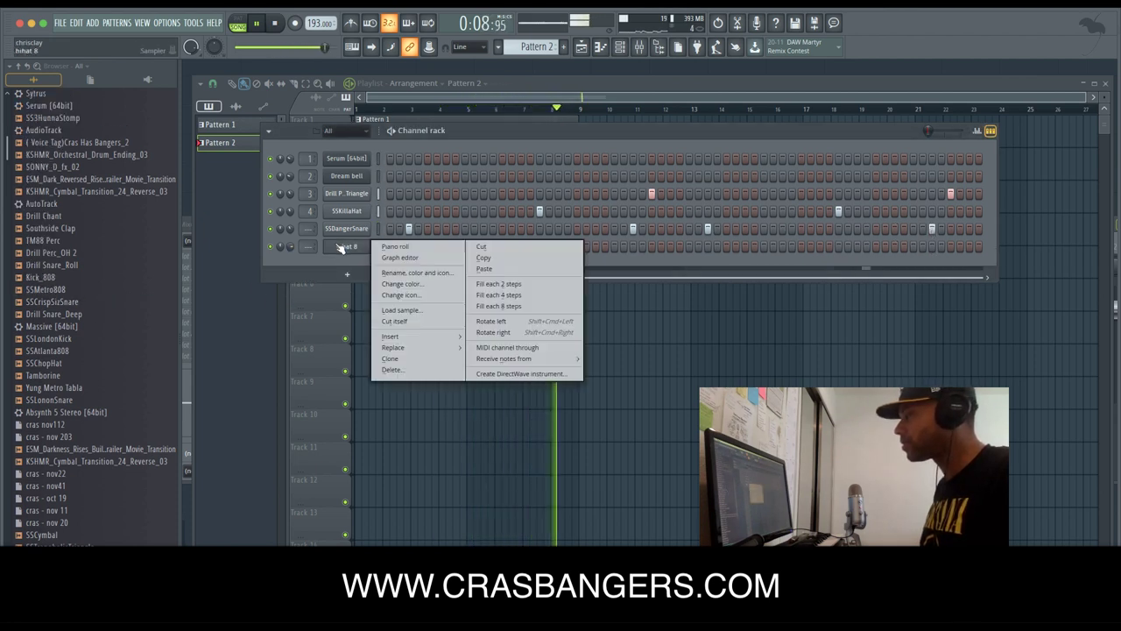
pyautogui.click(498, 295)
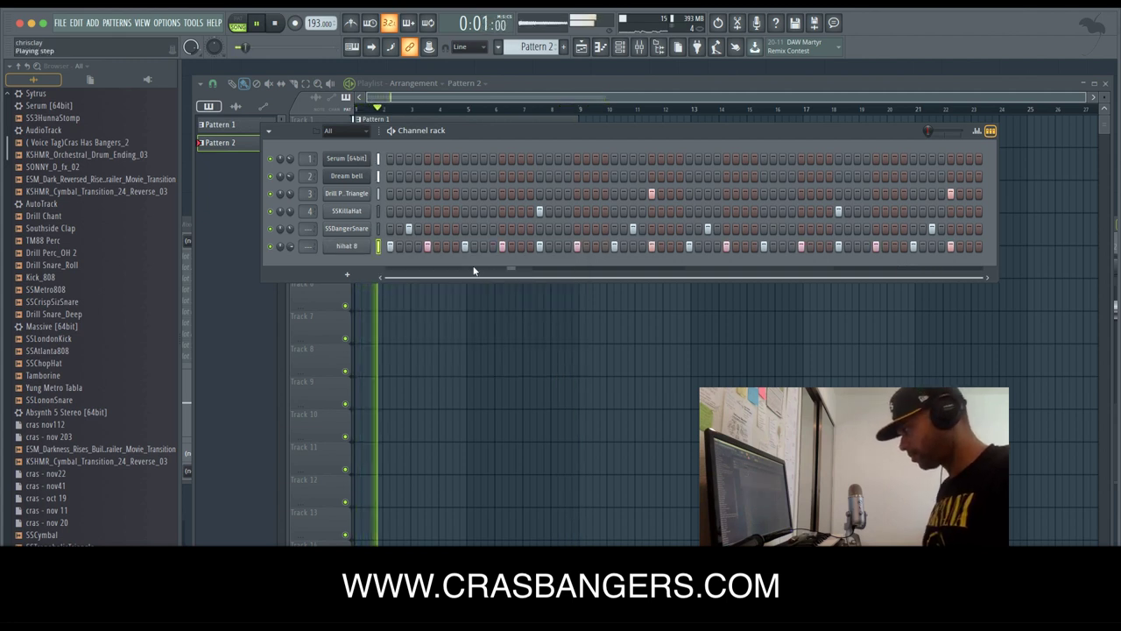
# Add extra hihat 8 hits on steps 3, 27, 35 and 51 of Pattern 2.
pyautogui.click(409, 247)
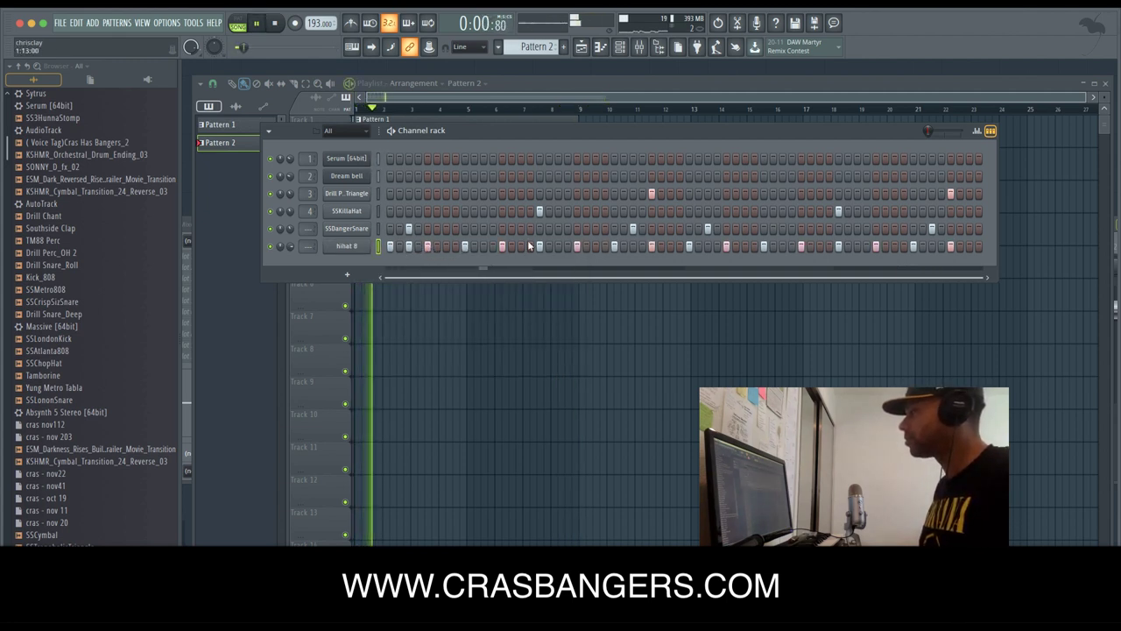
pyautogui.click(632, 249)
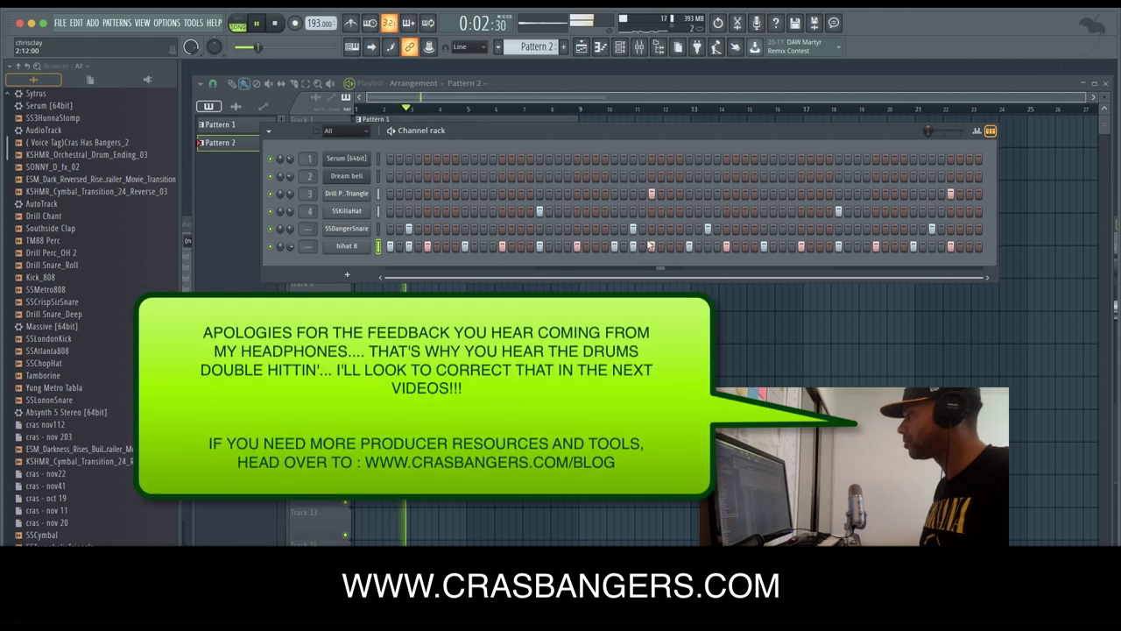
pyautogui.click(718, 247)
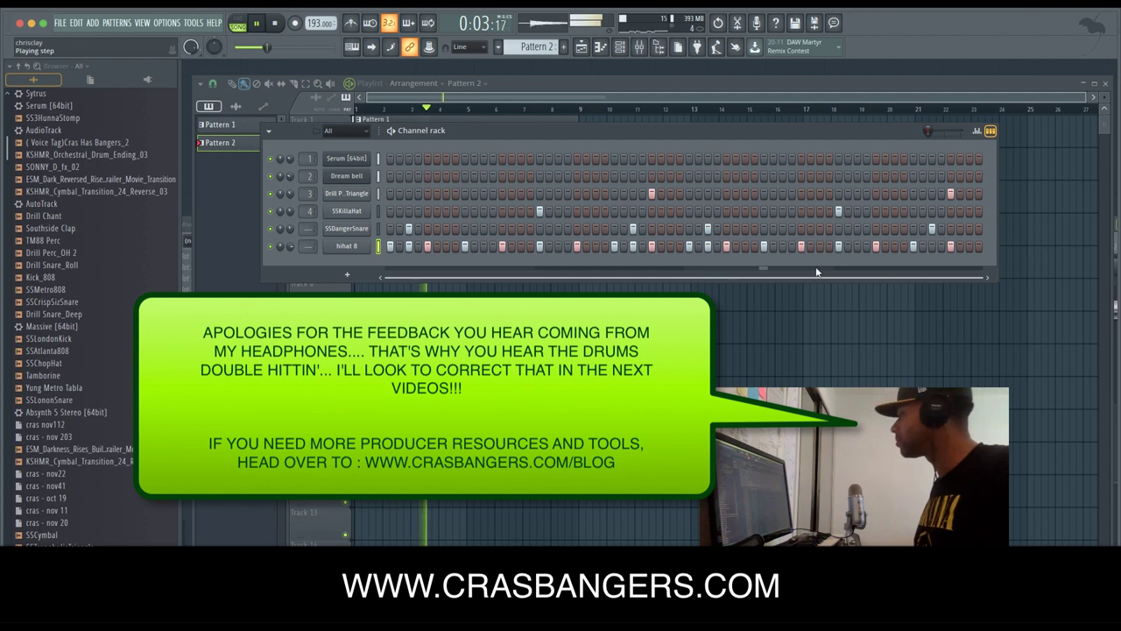
pyautogui.click(857, 247)
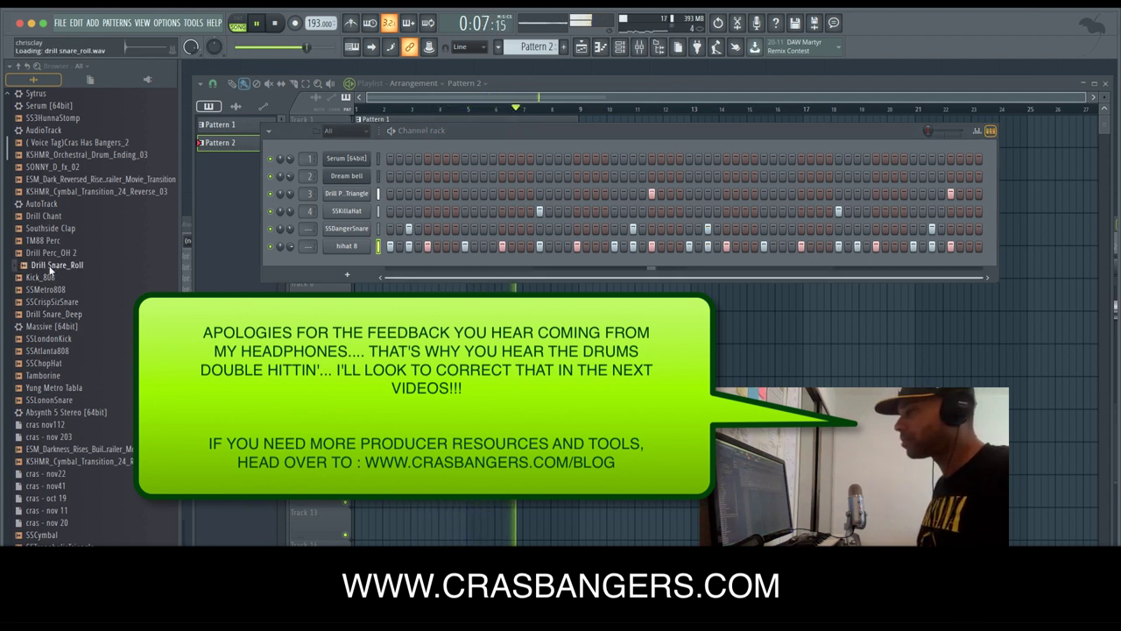
# Add the Drill Perc_OH 2 sample as a new channel below hihat 8 and place a hit on step 1.
pyautogui.click(48, 254)
pyautogui.moveTo(48, 254); pyautogui.dragTo(291, 301)
pyautogui.click(389, 264)
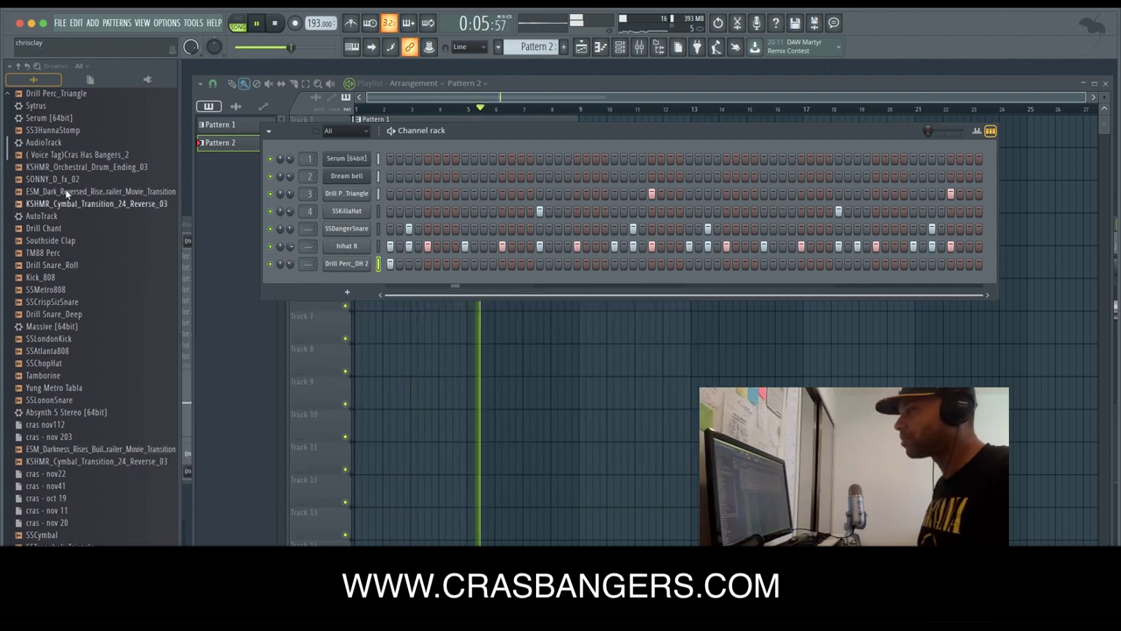
# Add the Yung Metro Tabla sample as a new channel and place hits on steps 9, 15, 19, 41, 47 and 51.
pyautogui.click(70, 378)
pyautogui.click(66, 388)
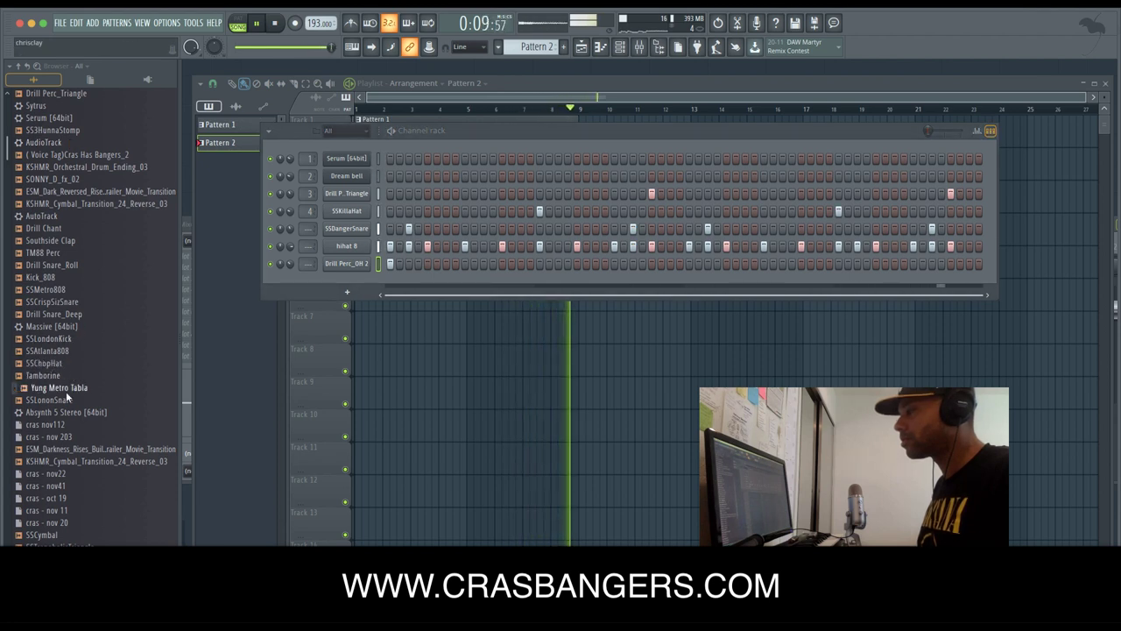
pyautogui.moveTo(65, 396); pyautogui.dragTo(346, 289)
pyautogui.press('space')
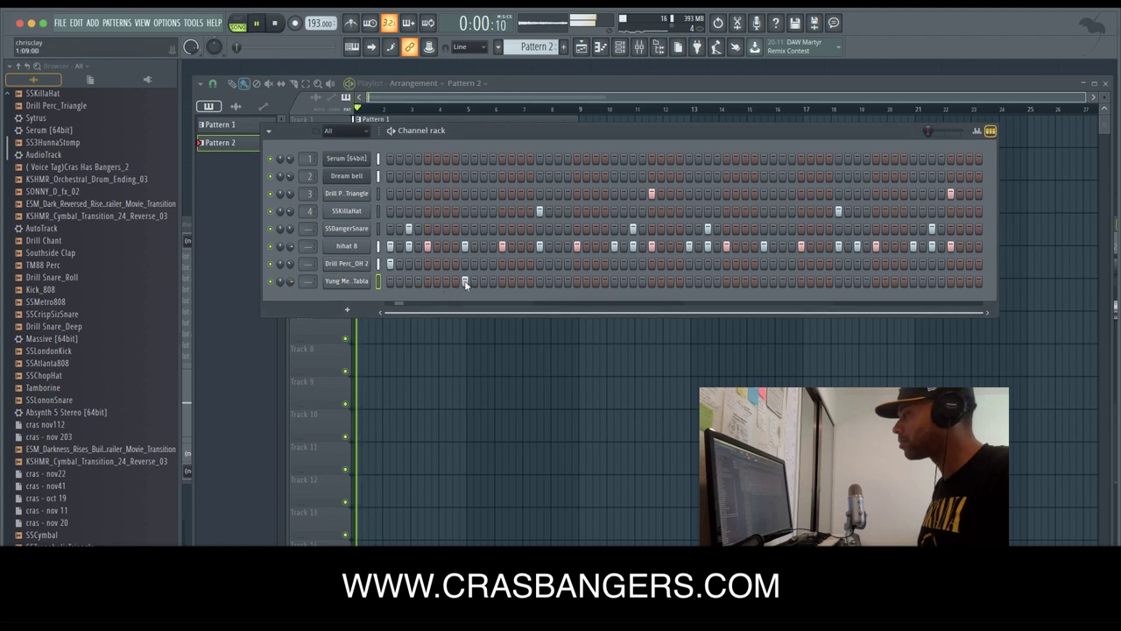
pyautogui.click(465, 282)
pyautogui.click(521, 282)
pyautogui.press('space')
pyautogui.rightClick(550, 283)
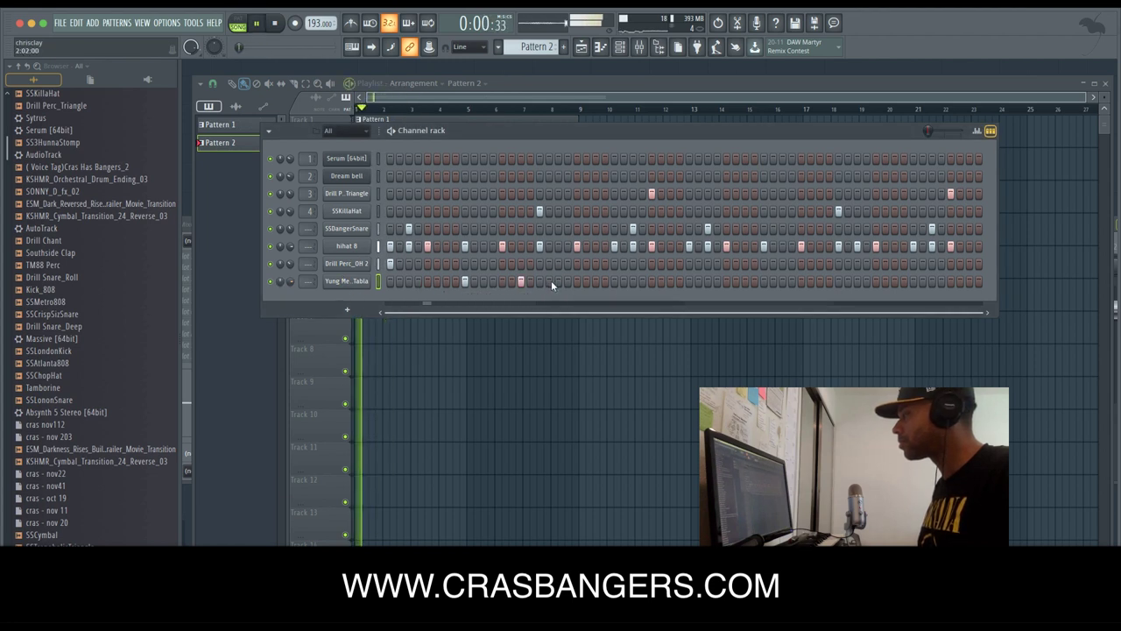
pyautogui.click(558, 282)
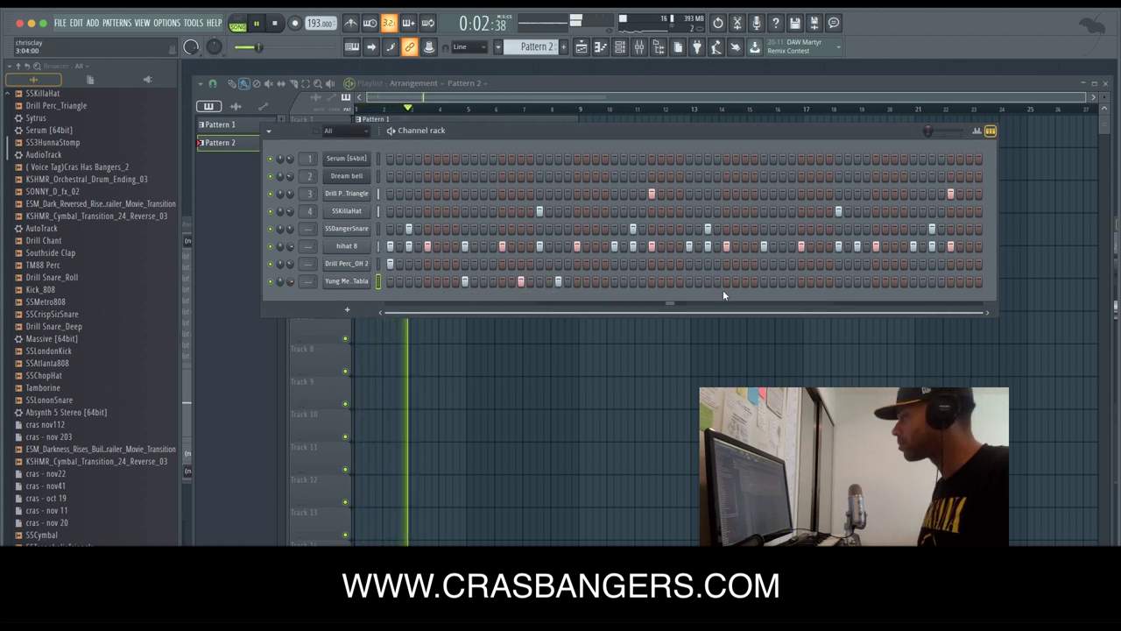
pyautogui.click(764, 282)
pyautogui.click(820, 281)
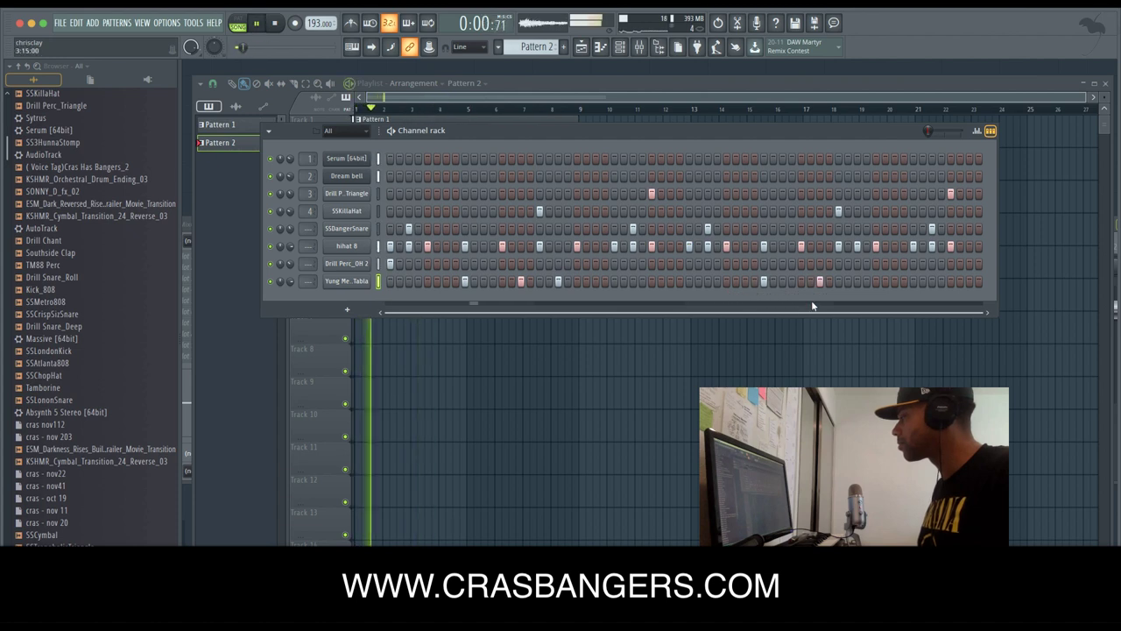
pyautogui.click(857, 281)
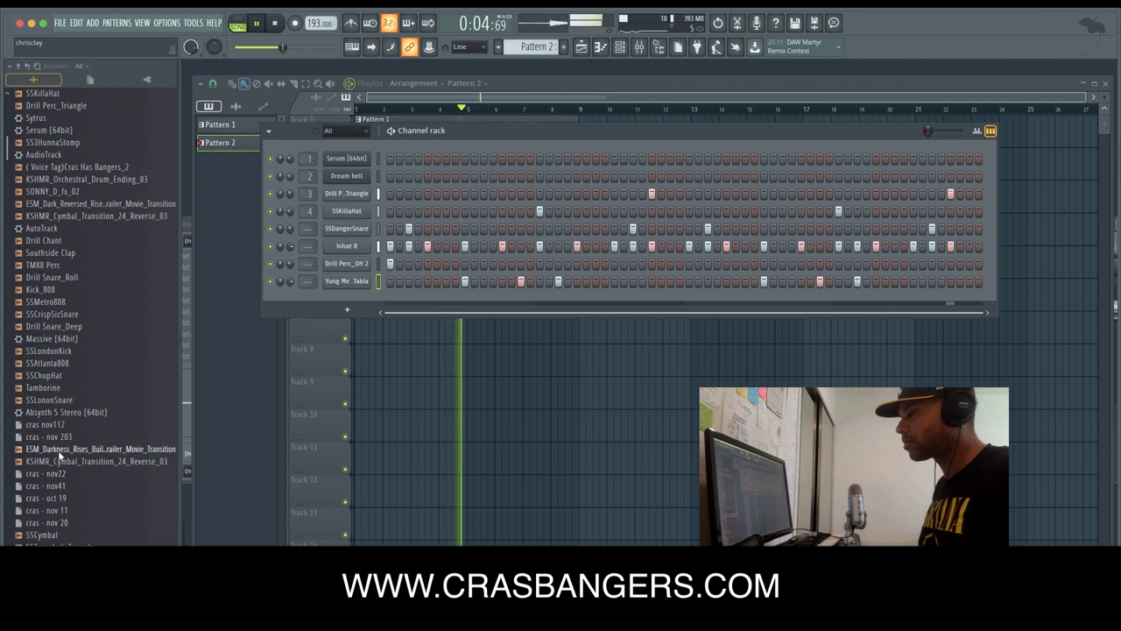
# Add the Stick 317 sample as a new channel and place hits on steps 1, 3, 15, 19 and 21.
pyautogui.click(61, 535)
pyautogui.moveTo(61, 535); pyautogui.dragTo(350, 302)
pyautogui.click(390, 298)
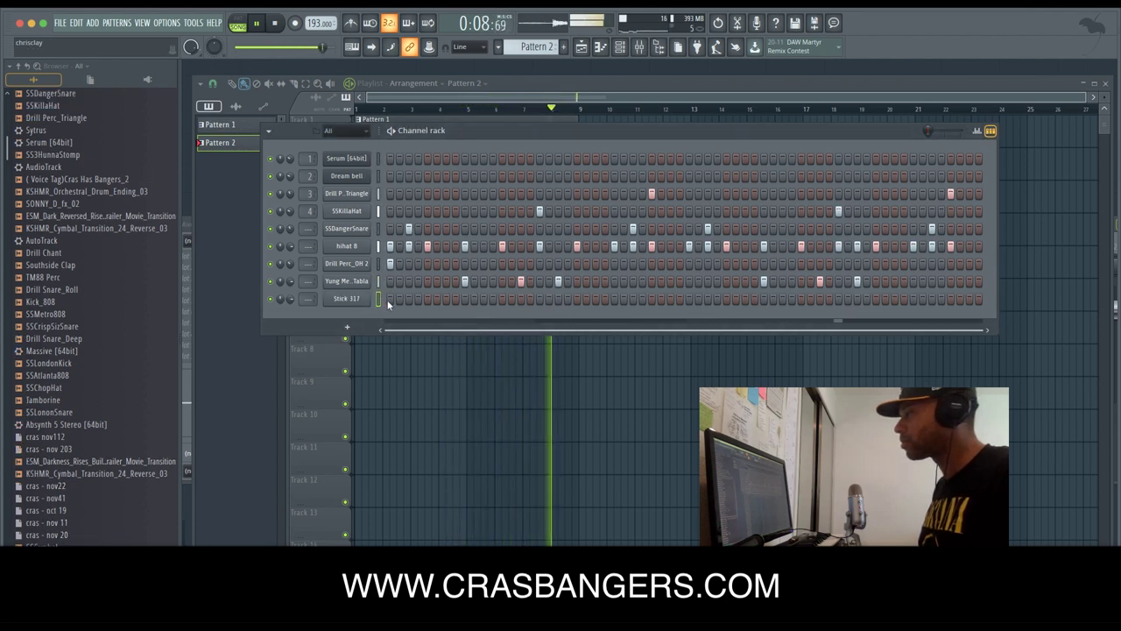
pyautogui.click(408, 299)
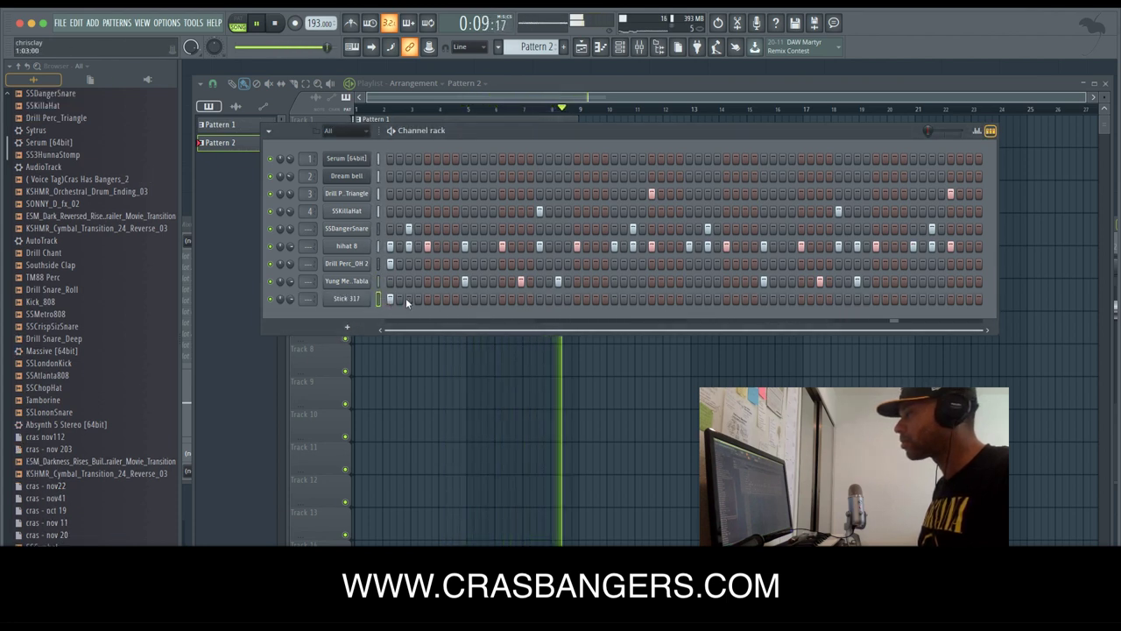
pyautogui.click(520, 299)
pyautogui.click(556, 300)
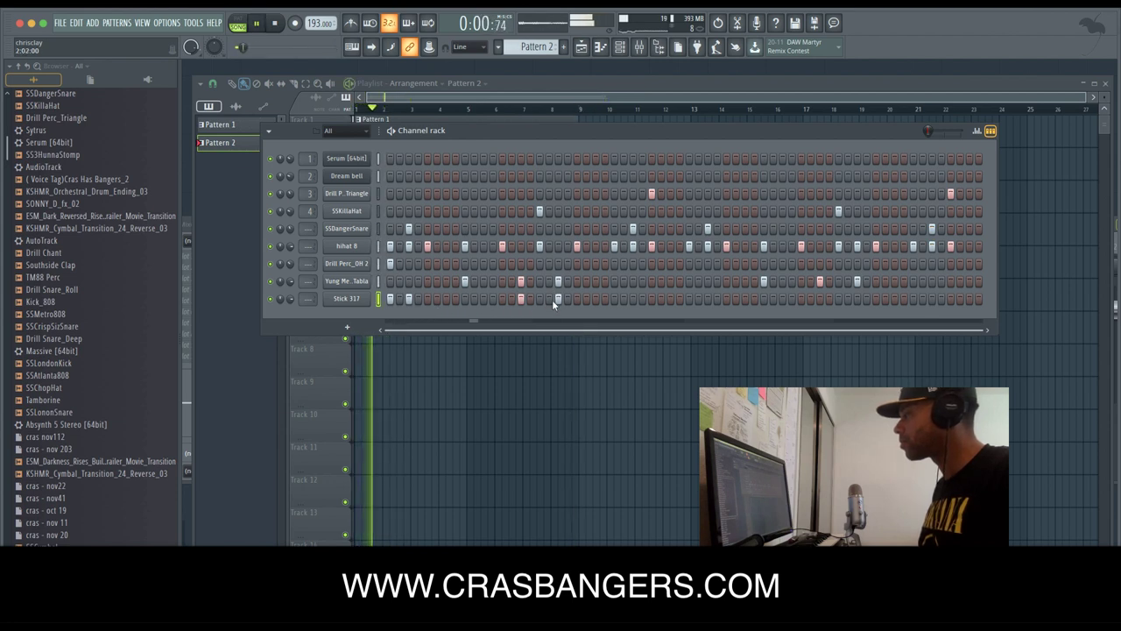
pyautogui.click(576, 298)
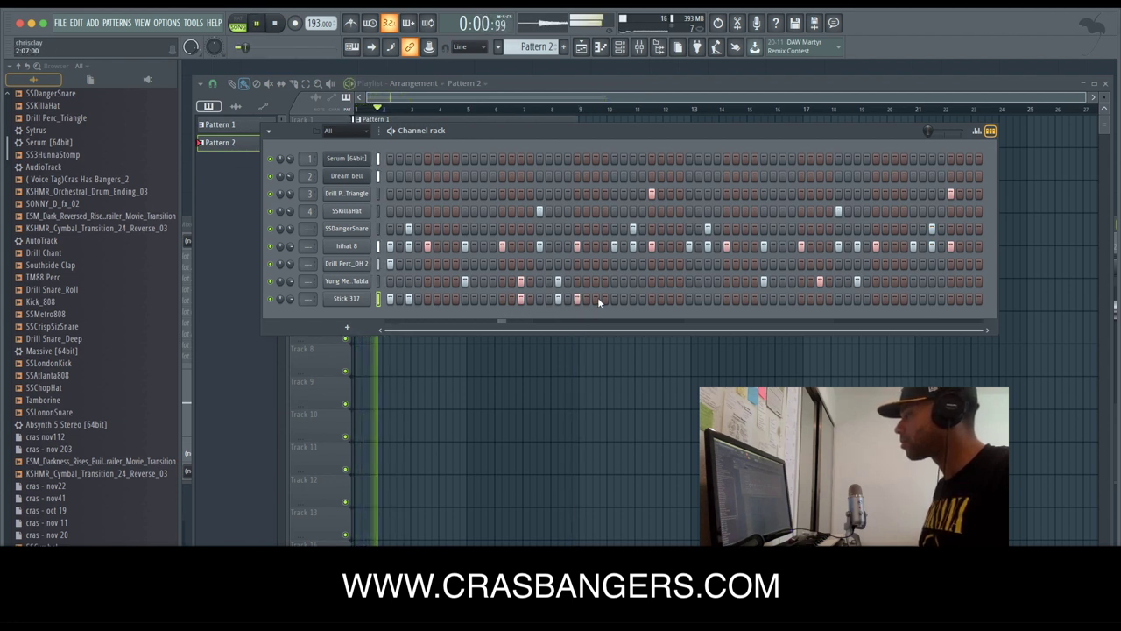
# Place Stick 317 hits on steps 33 and 35, leaving step 34 empty.
pyautogui.click(688, 298)
pyautogui.click(698, 299)
pyautogui.click(707, 301)
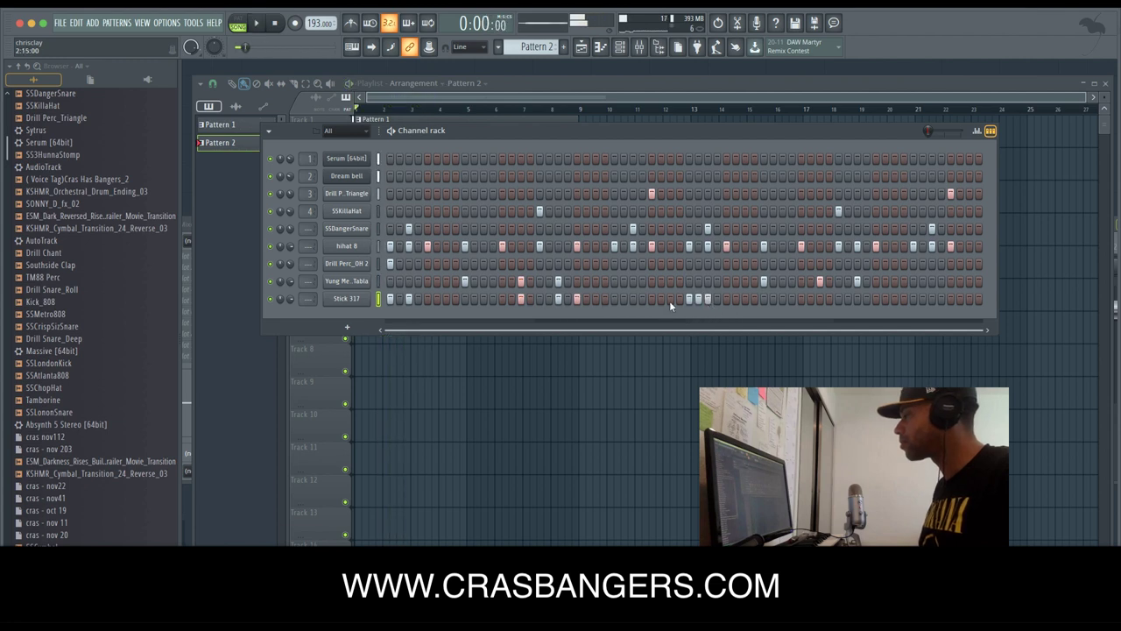
pyautogui.rightClick(698, 300)
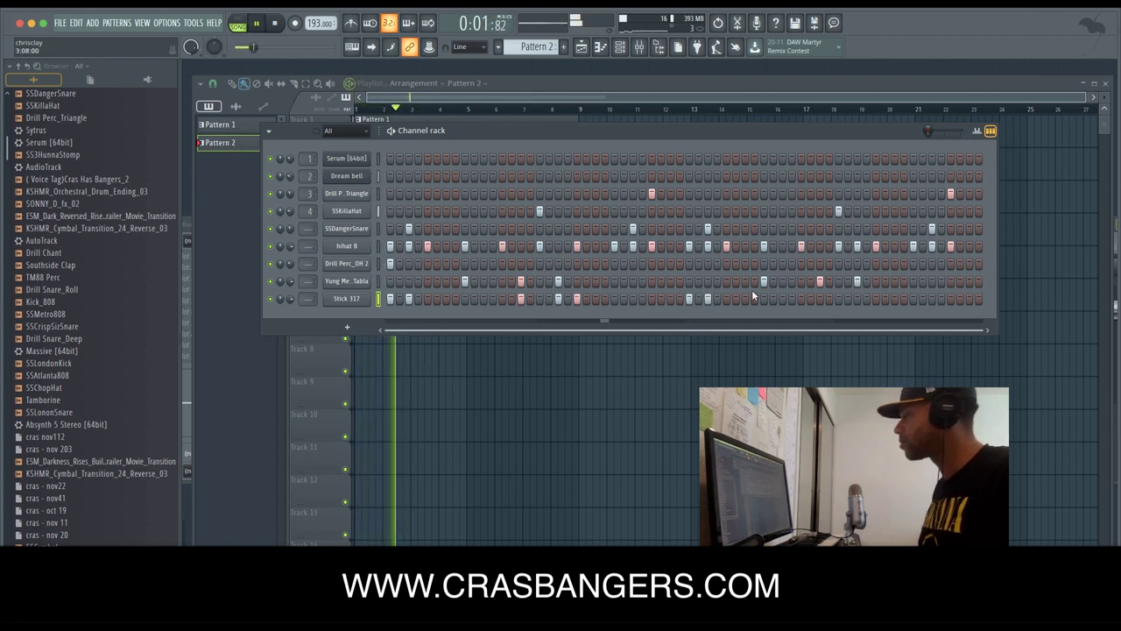
# Place Stick 317 hits on steps 47, 51, 53 and 63, with step 47 used instead of step 45.
pyautogui.click(800, 302)
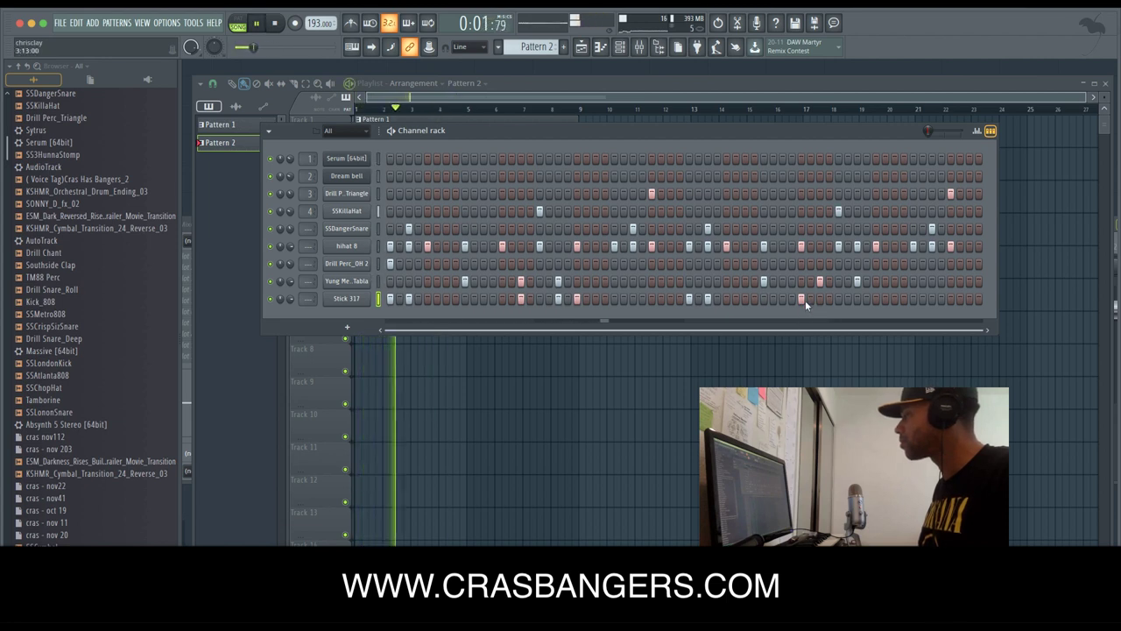
pyautogui.click(856, 299)
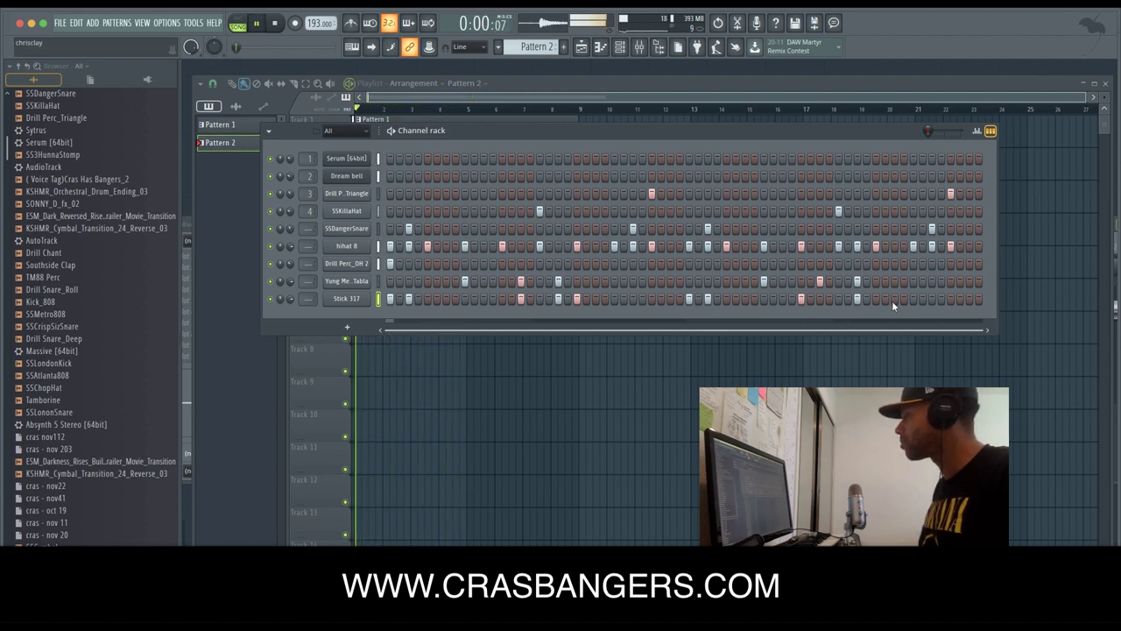
pyautogui.rightClick(802, 300)
pyautogui.click(819, 301)
pyautogui.press('space')
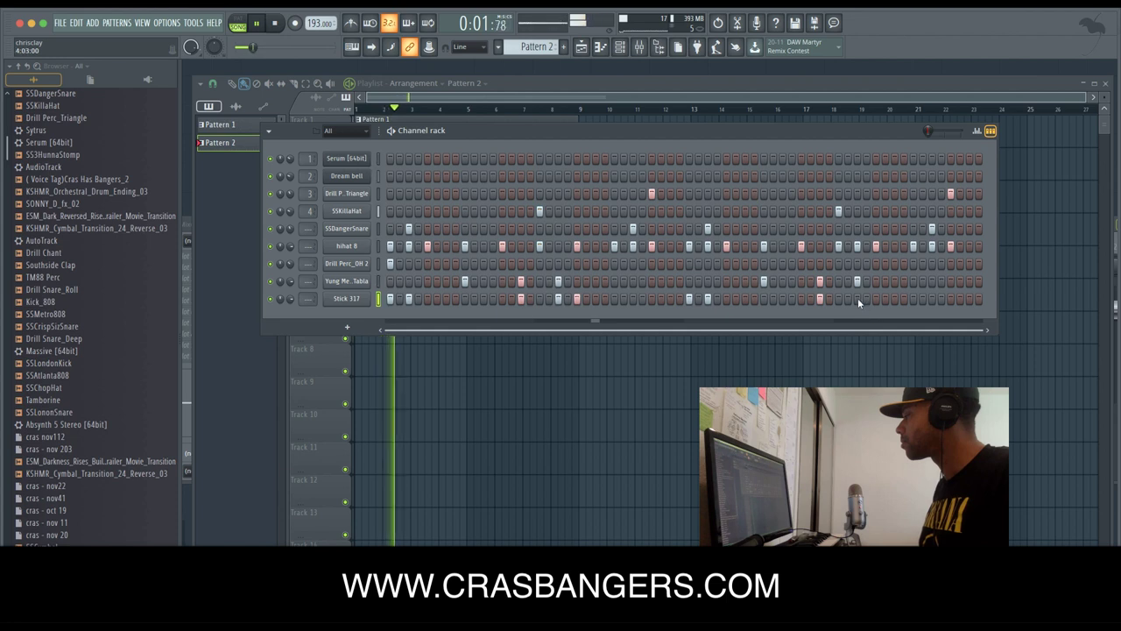
pyautogui.click(857, 300)
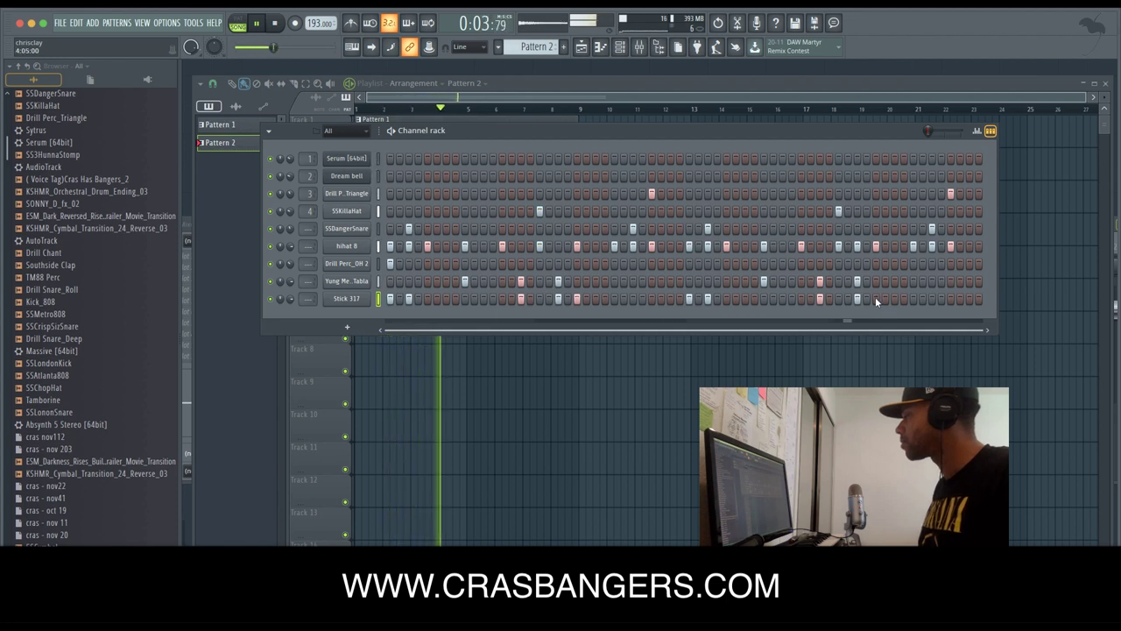
pyautogui.click(876, 300)
pyautogui.click(970, 299)
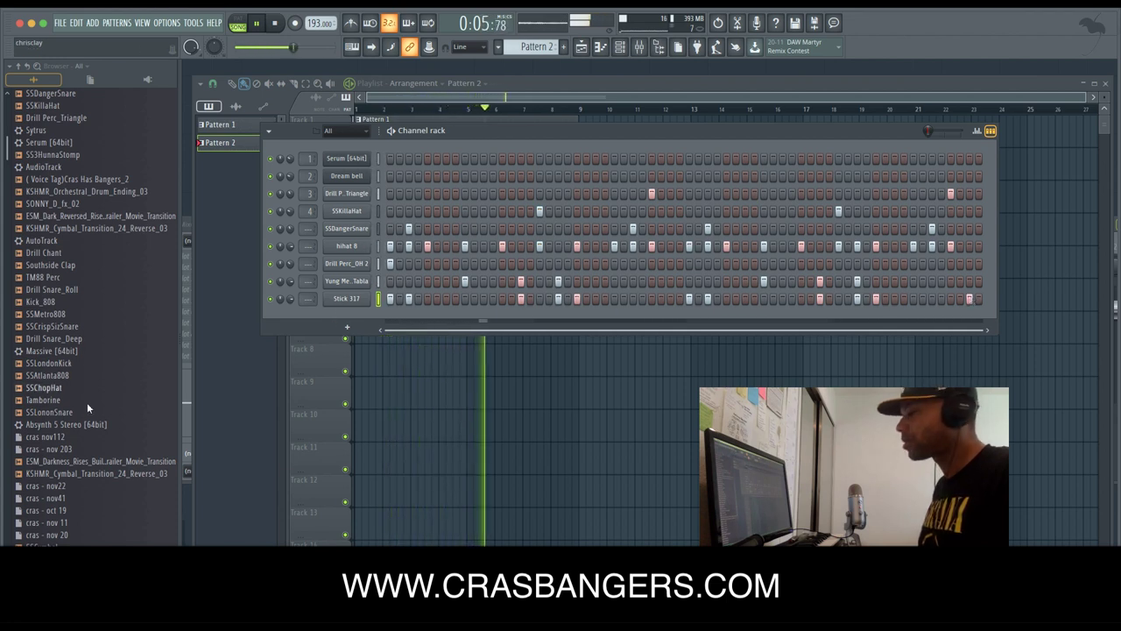
# Audition SSChopHat, hihat 1 and Zay Dirty Rim among the browser samples while the arrangement plays.
pyautogui.click(48, 389)
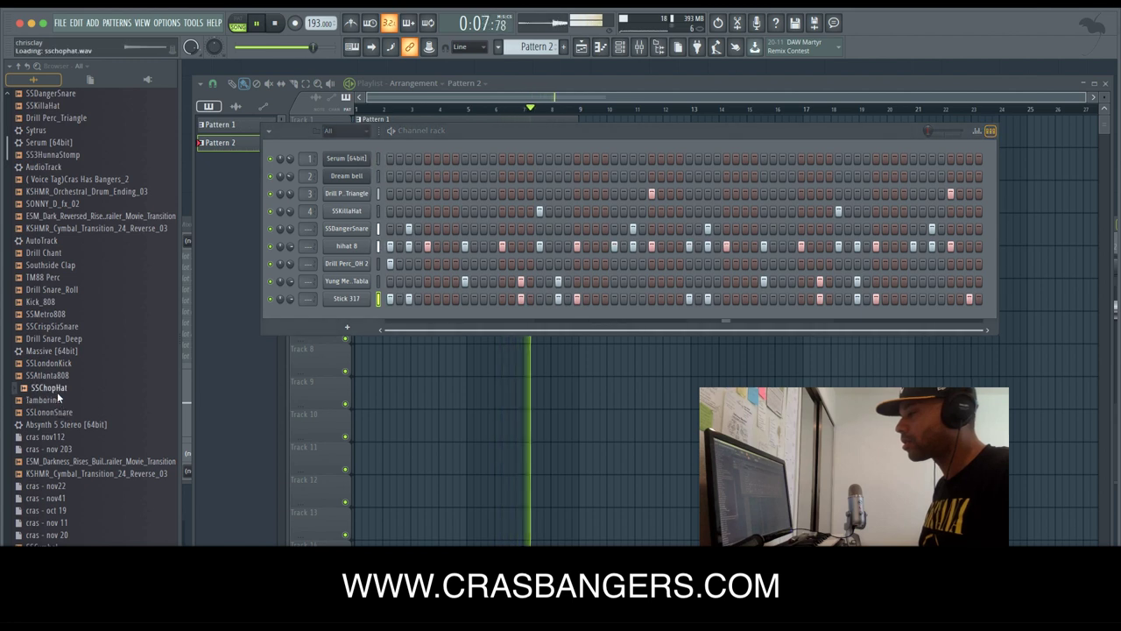
pyautogui.click(51, 558)
pyautogui.click(51, 571)
pyautogui.click(51, 583)
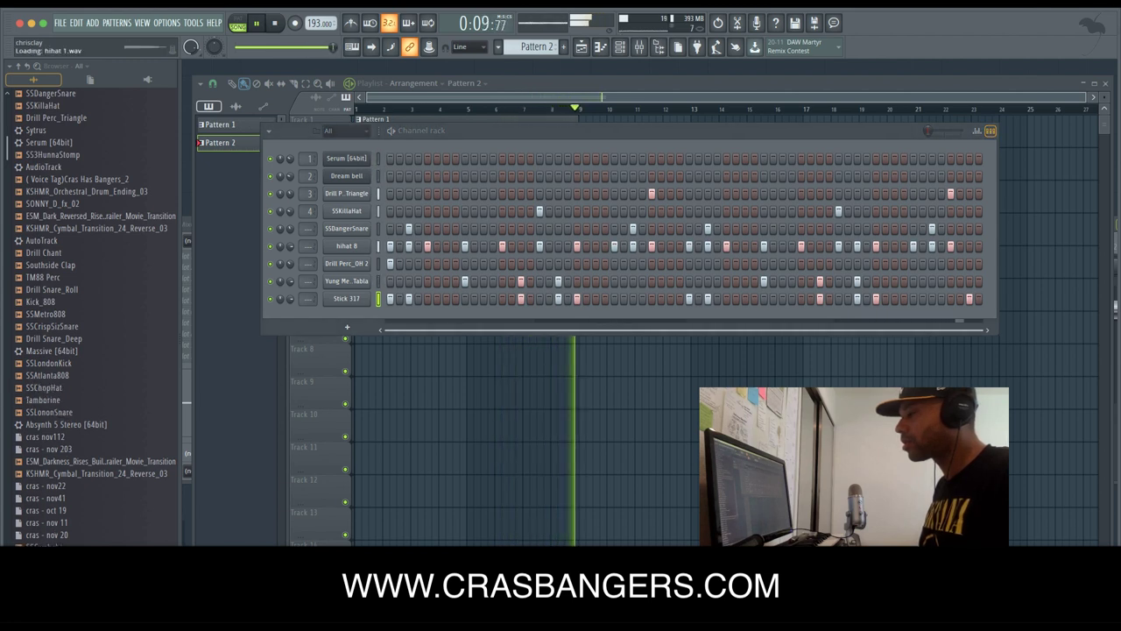
pyautogui.scroll(-5, 60, 454)
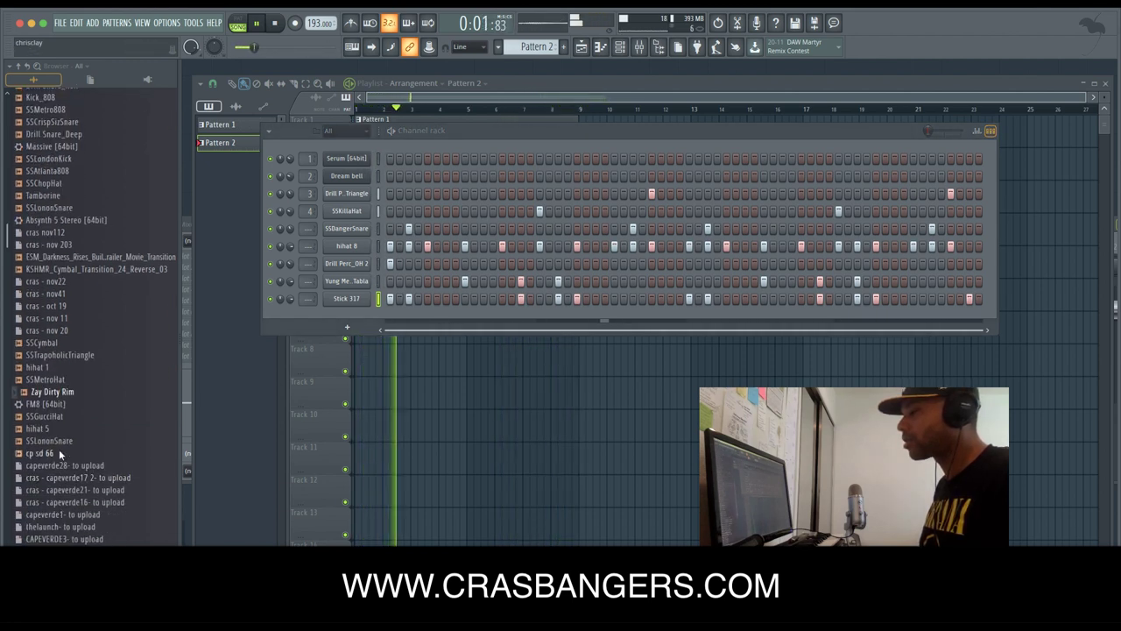
# Audition the SSTabla, Dark Perc_Vox, Drill Money and filthy kick samples near the end of the sample list.
pyautogui.scroll(-10, 60, 438)
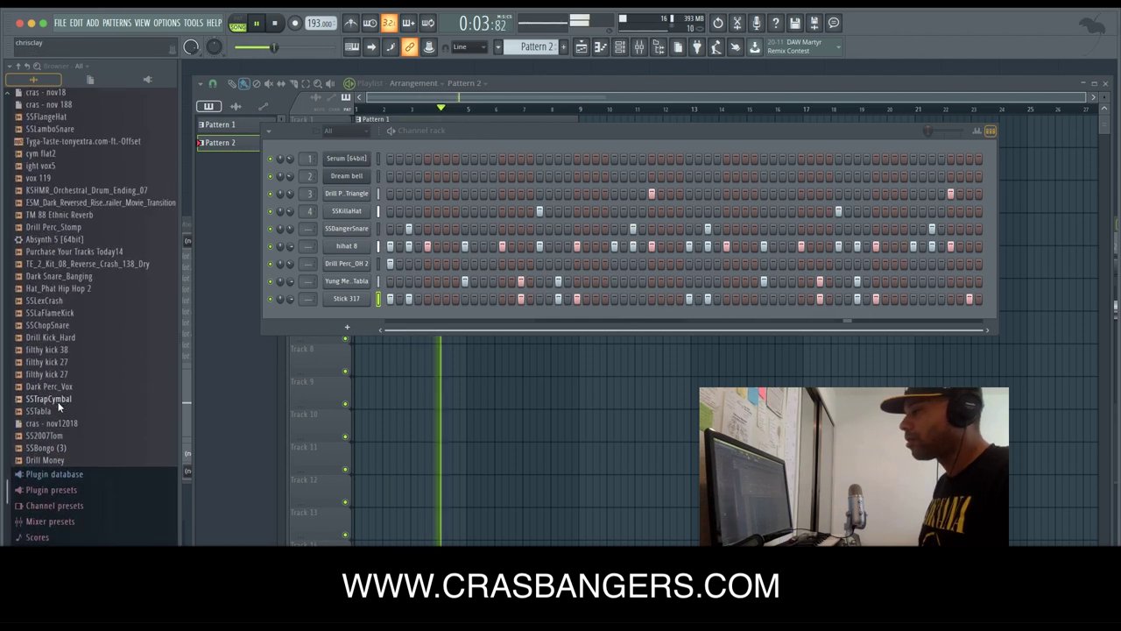
pyautogui.click(62, 410)
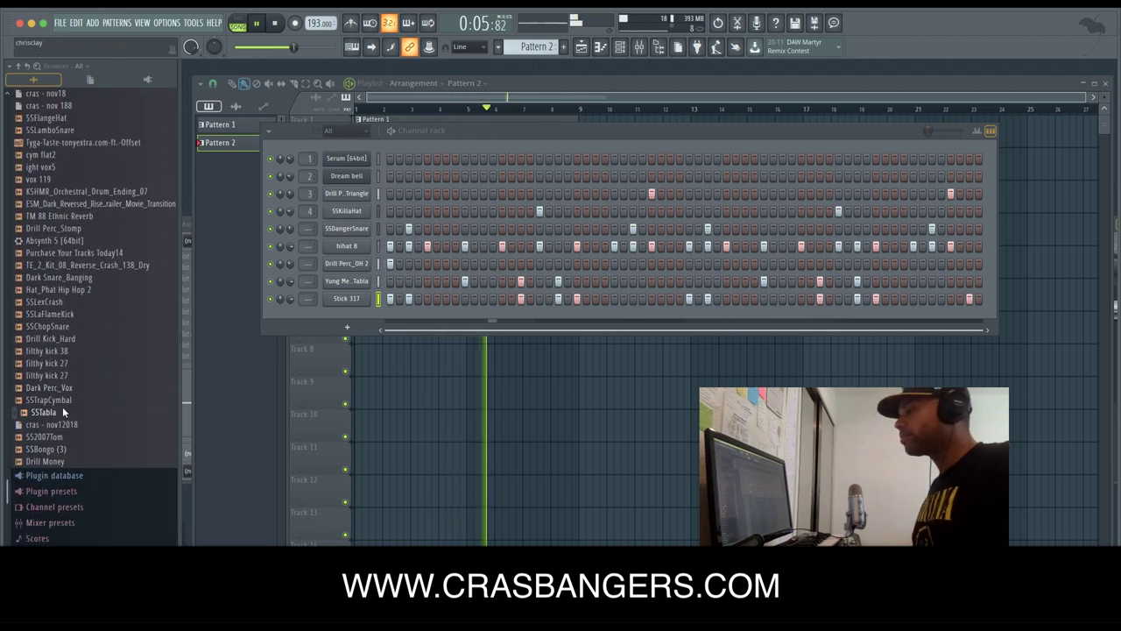
pyautogui.click(65, 389)
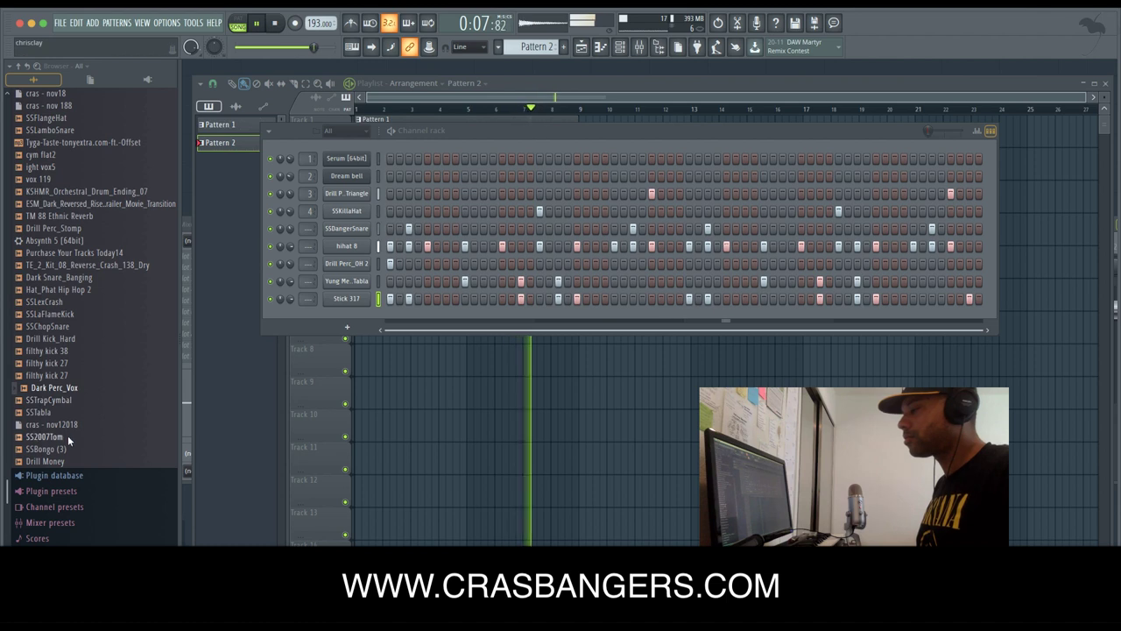
pyautogui.click(65, 459)
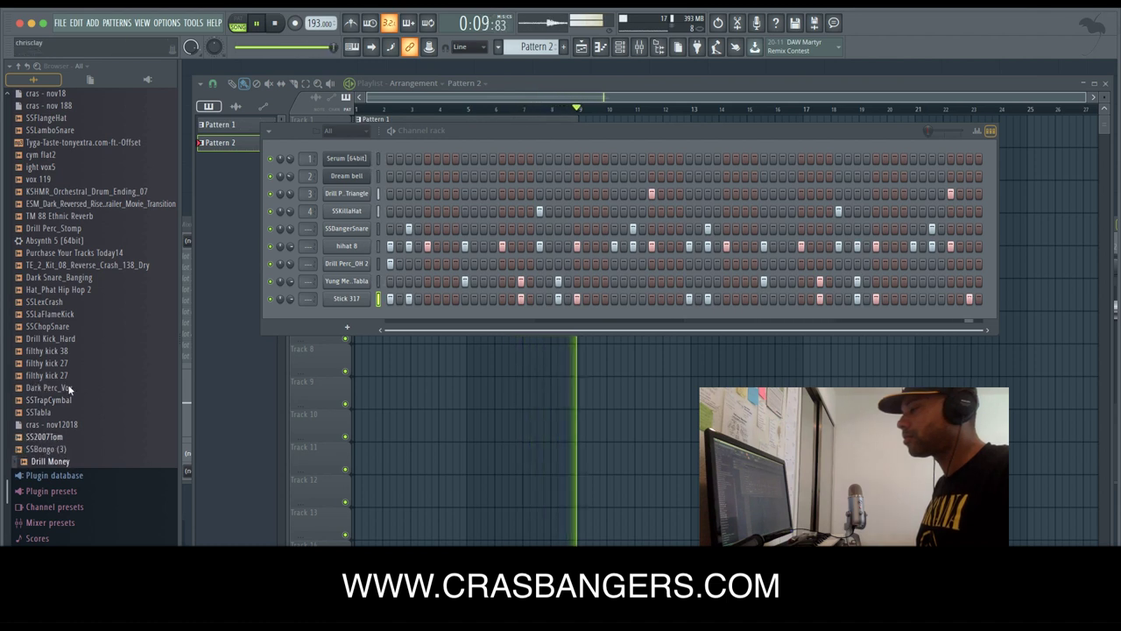
pyautogui.click(76, 351)
pyautogui.click(75, 363)
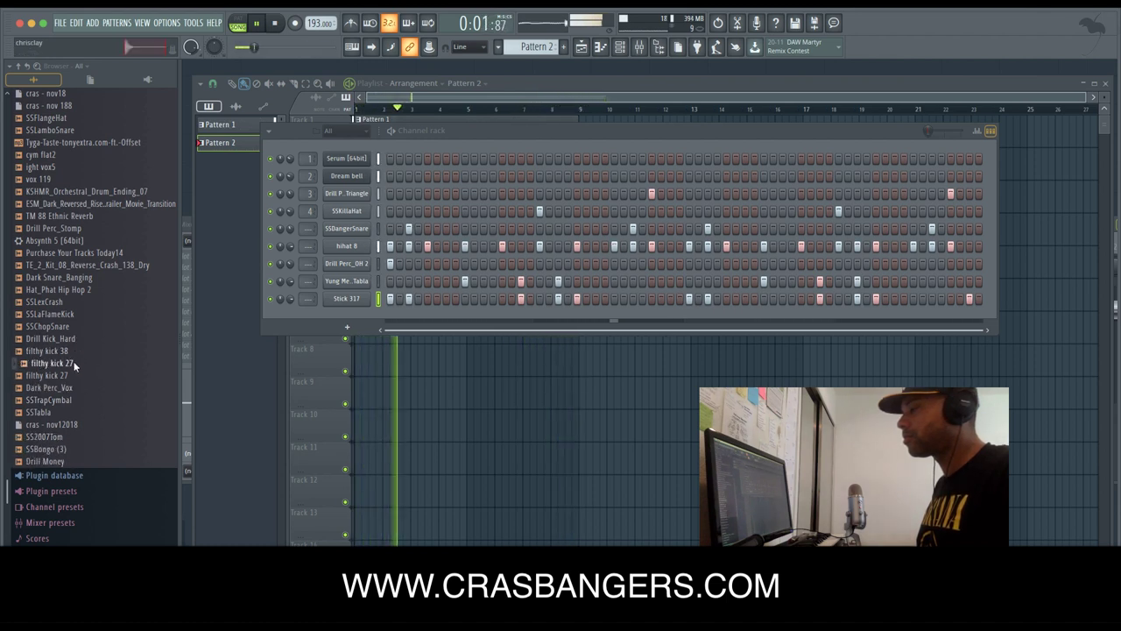
# Audition the Hat_Phat Hip Hop 2, Dark Snare_Banging, TM 88 Ethnic Reverb, Drill Perc_Stomp and vox 119 samples.
pyautogui.click(69, 289)
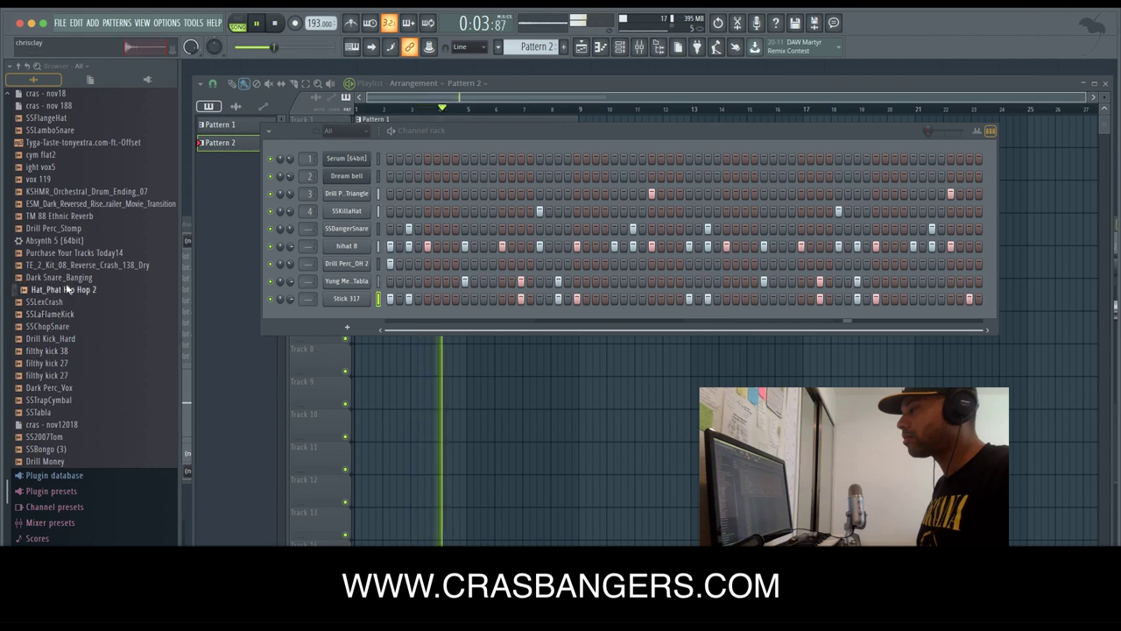
pyautogui.click(67, 279)
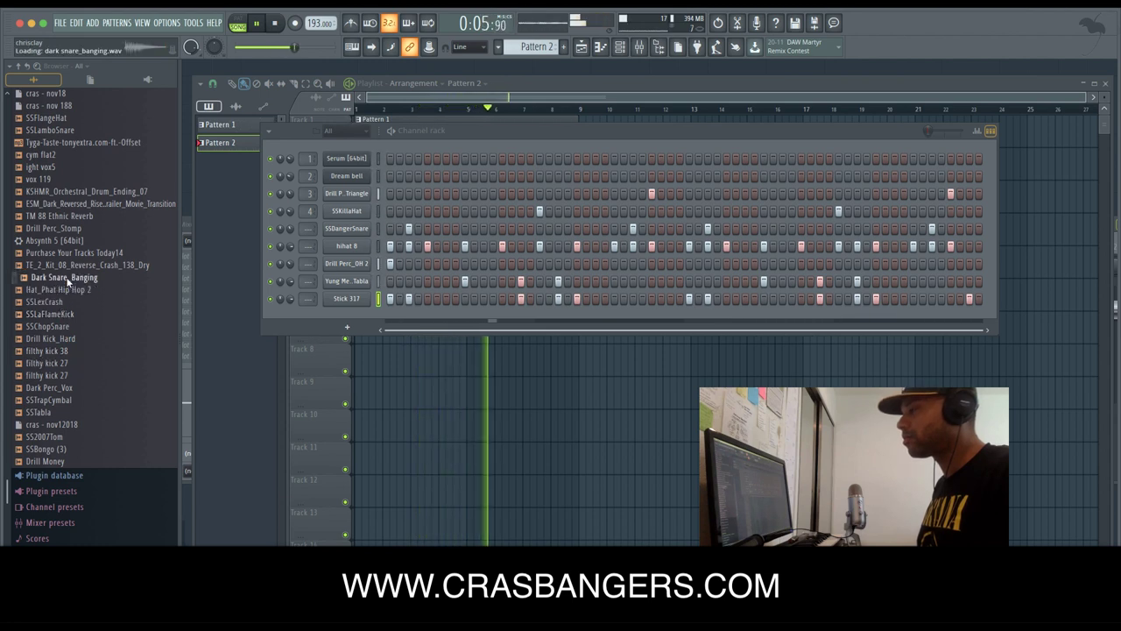
pyautogui.click(68, 217)
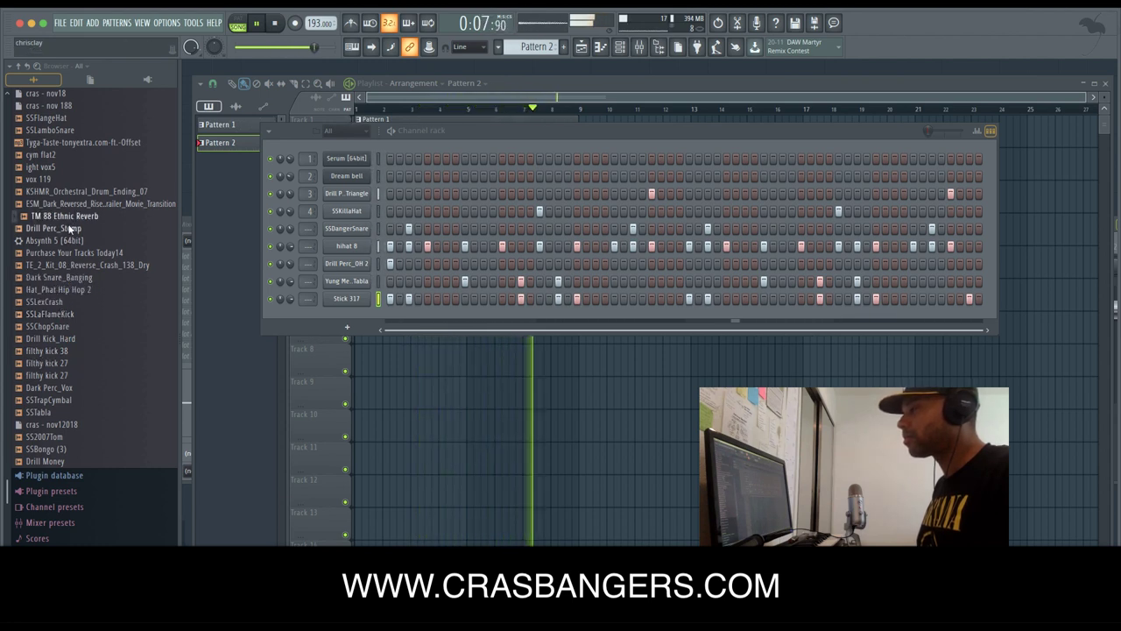
pyautogui.click(69, 228)
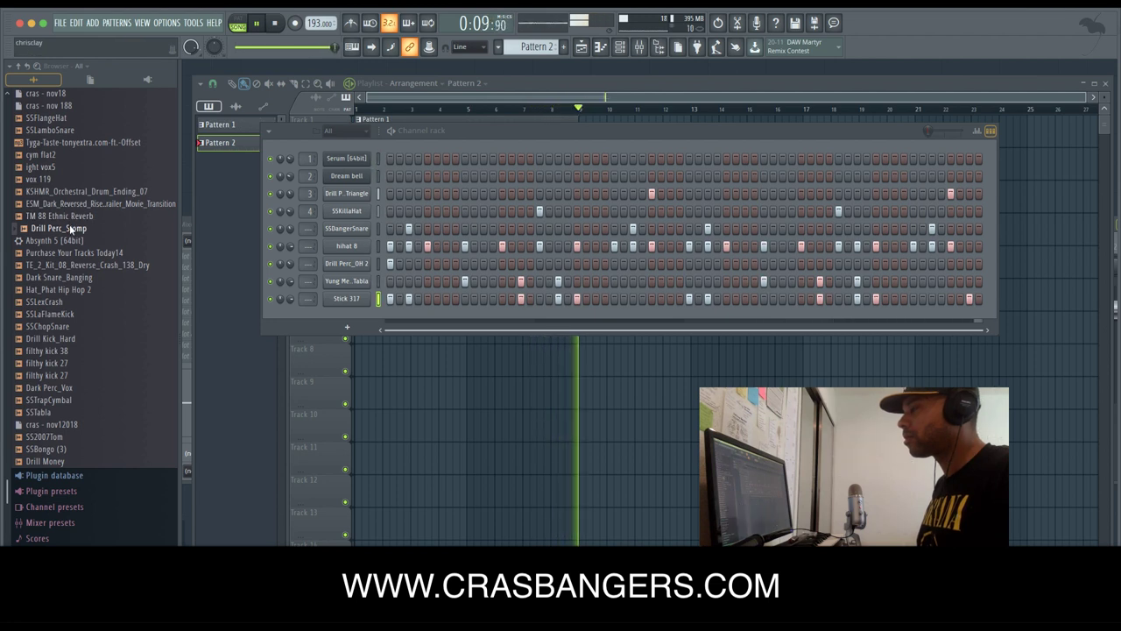
pyautogui.click(69, 181)
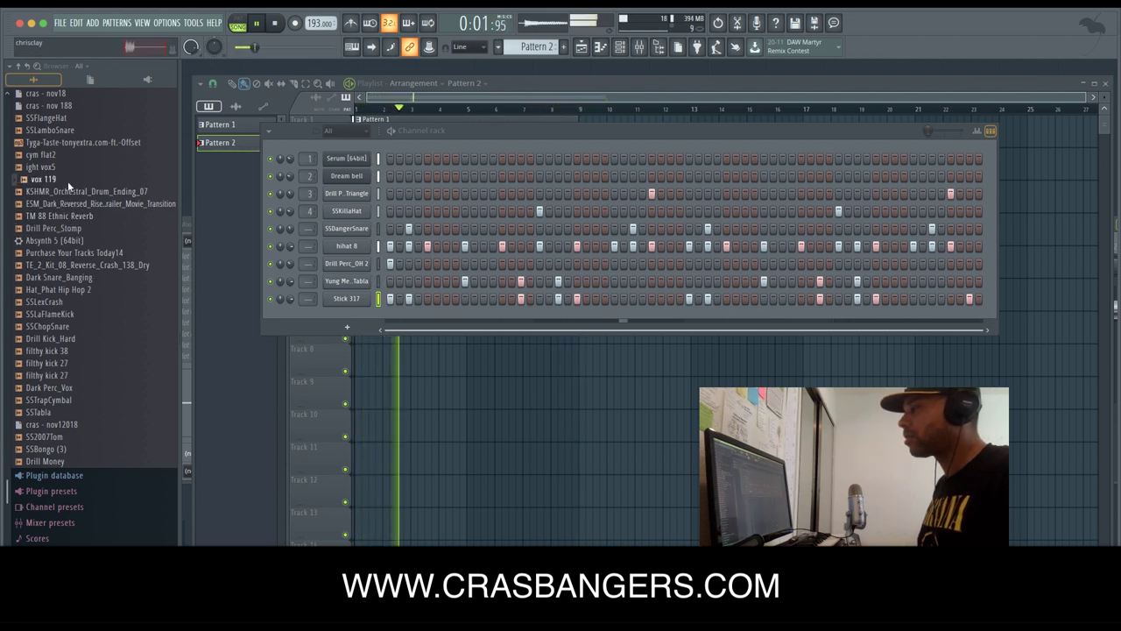
# Audition the ight vox5, SSFlangeHat and SSDangerSnare samples from the browser while the arrangement plays.
pyautogui.click(68, 168)
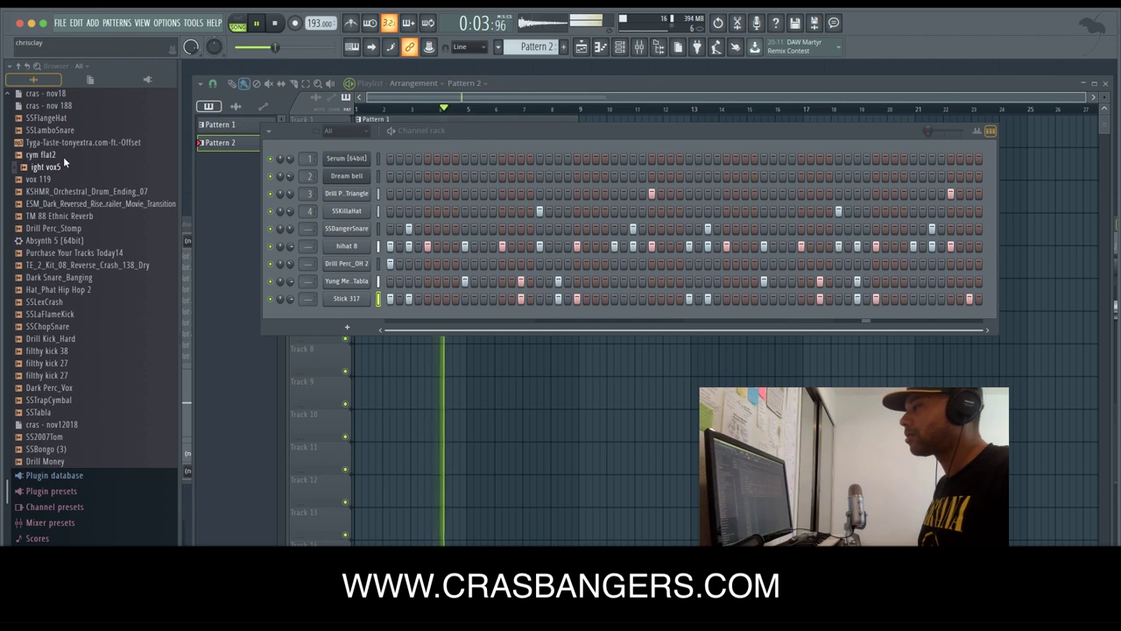
pyautogui.scroll(5, 70, 210)
pyautogui.click(61, 303)
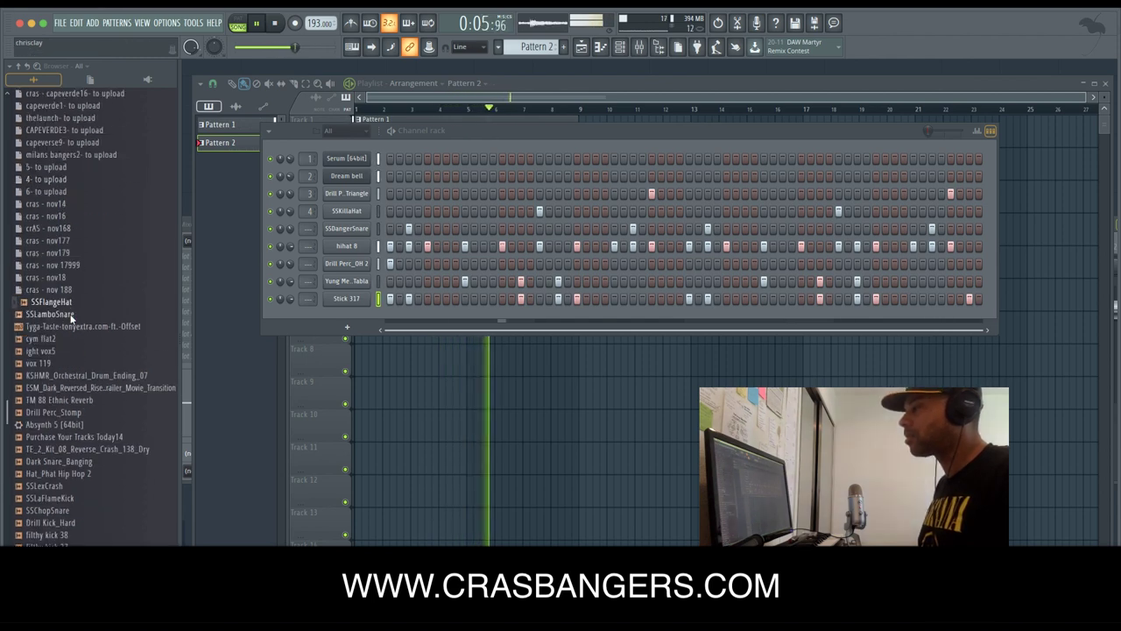
pyautogui.scroll(10, 70, 312)
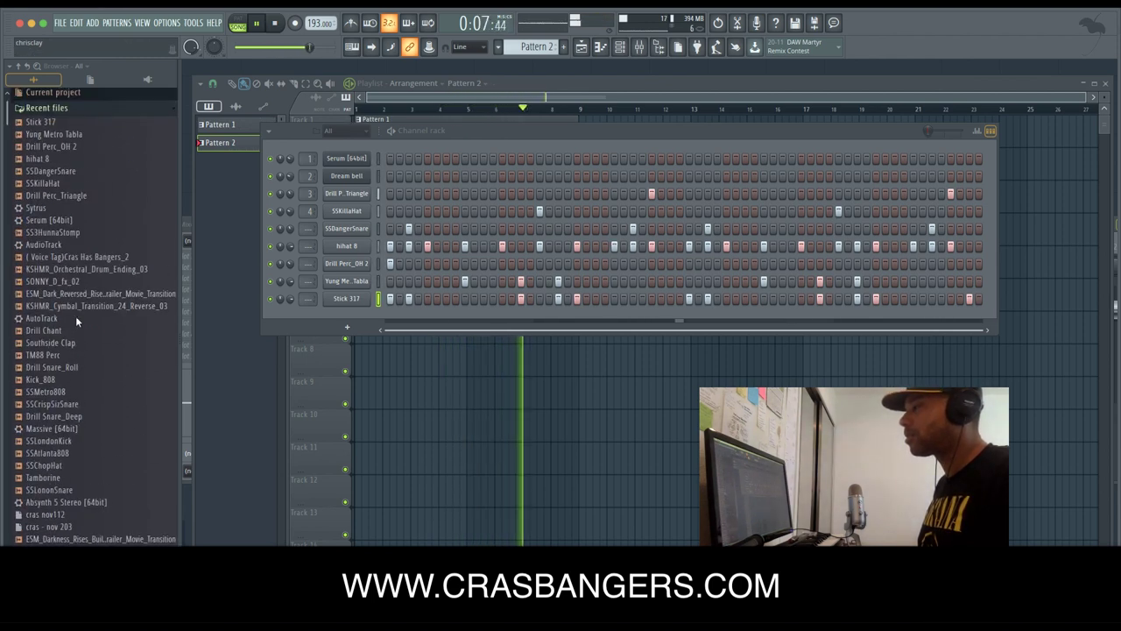
pyautogui.click(63, 171)
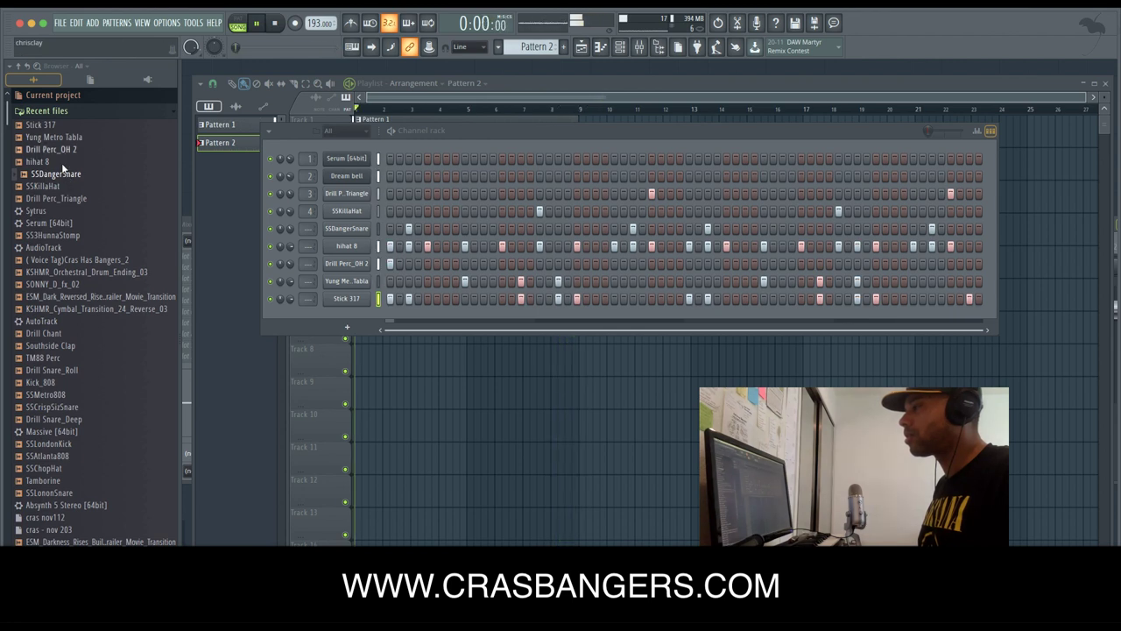
# Add Southside Clap as a new channel and place its hits on steps 9, 25, 41, 51 and 57.
pyautogui.click(73, 346)
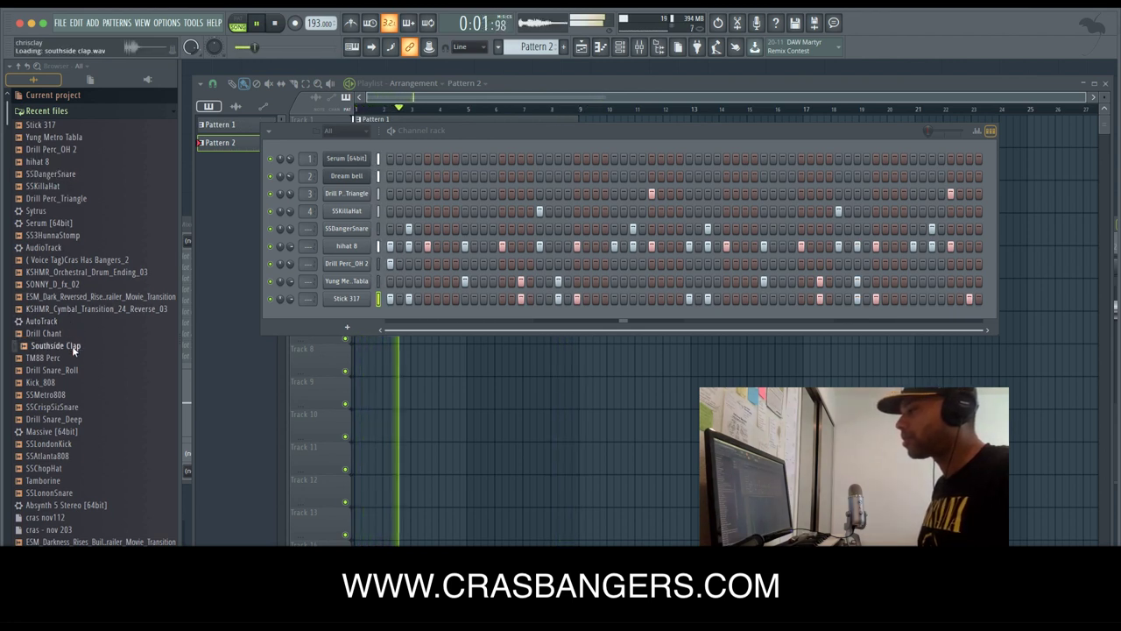
pyautogui.moveTo(72, 346); pyautogui.dragTo(351, 317)
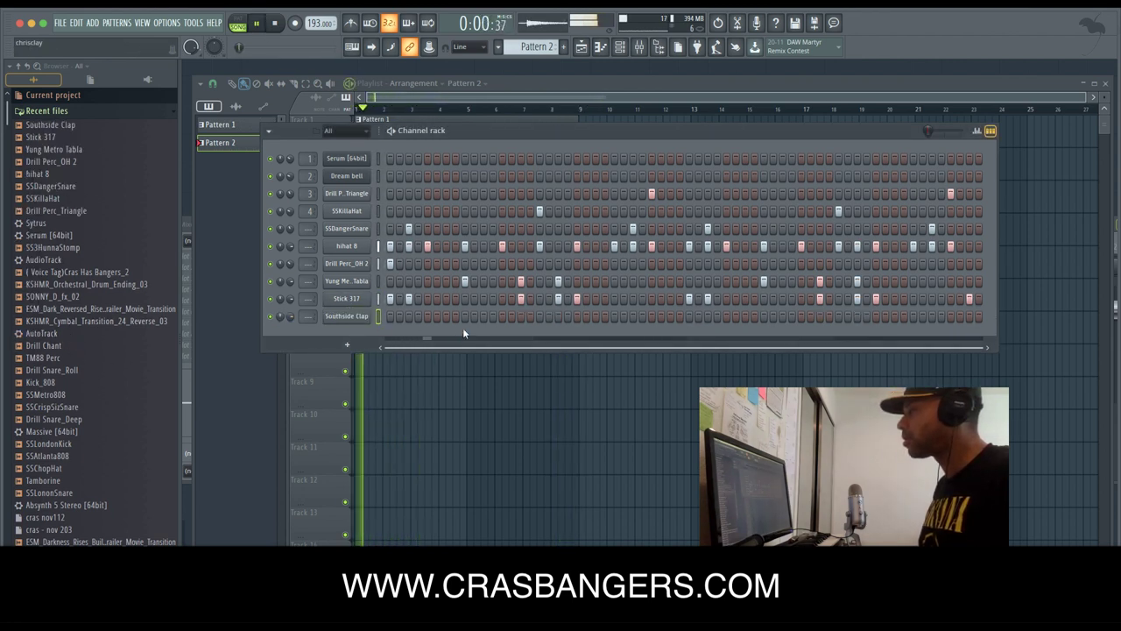
pyautogui.press('space')
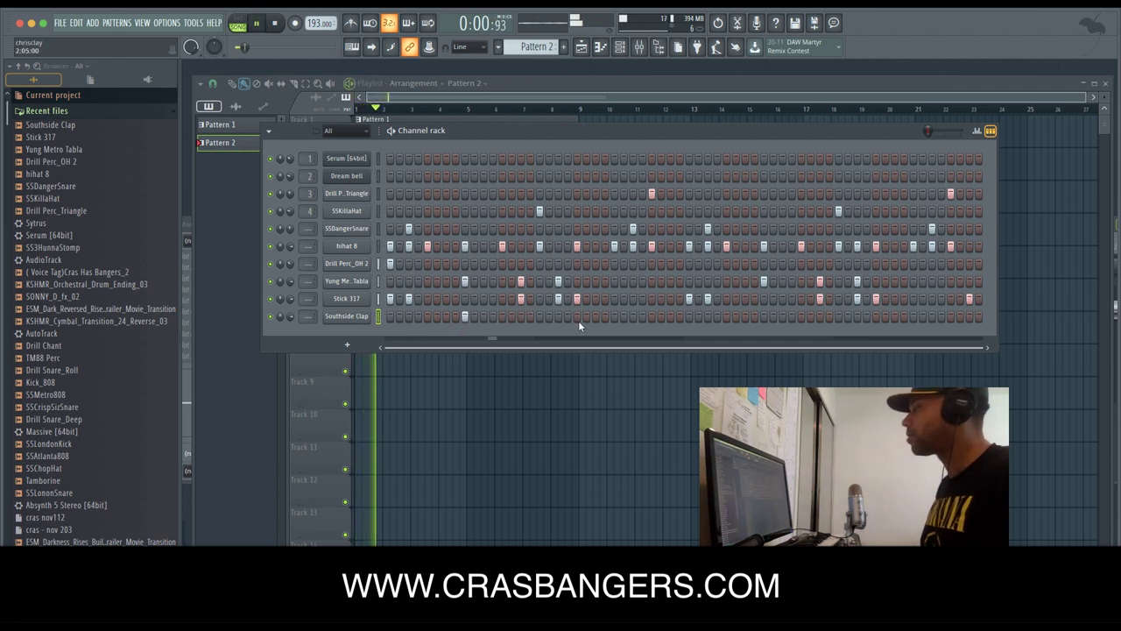
pyautogui.click(614, 317)
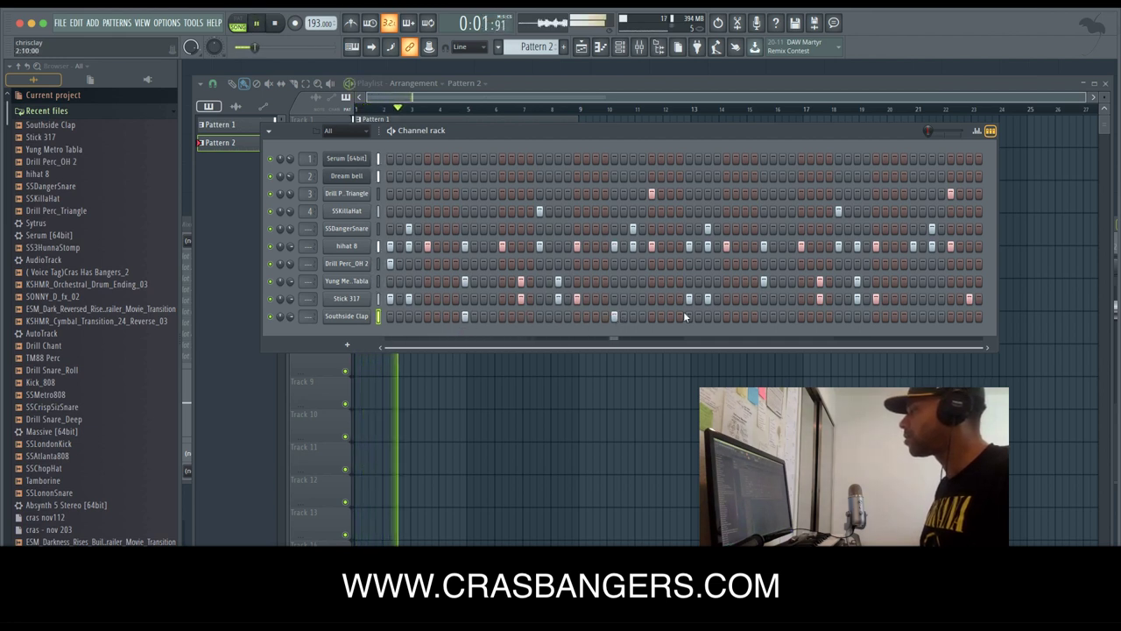
pyautogui.click(764, 317)
pyautogui.click(847, 316)
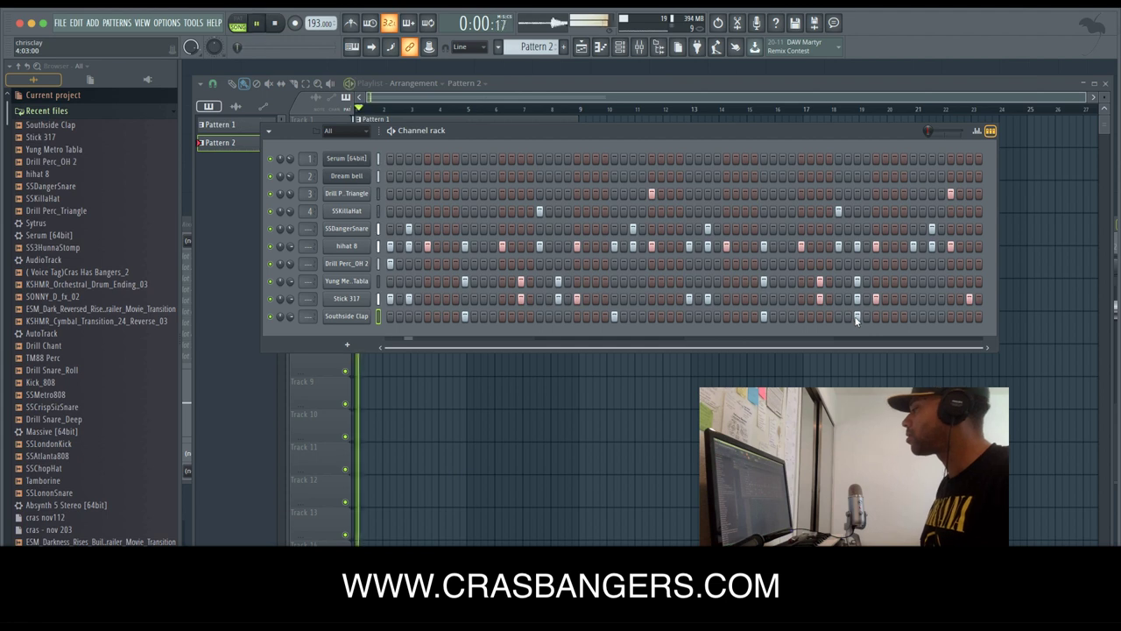
pyautogui.click(913, 316)
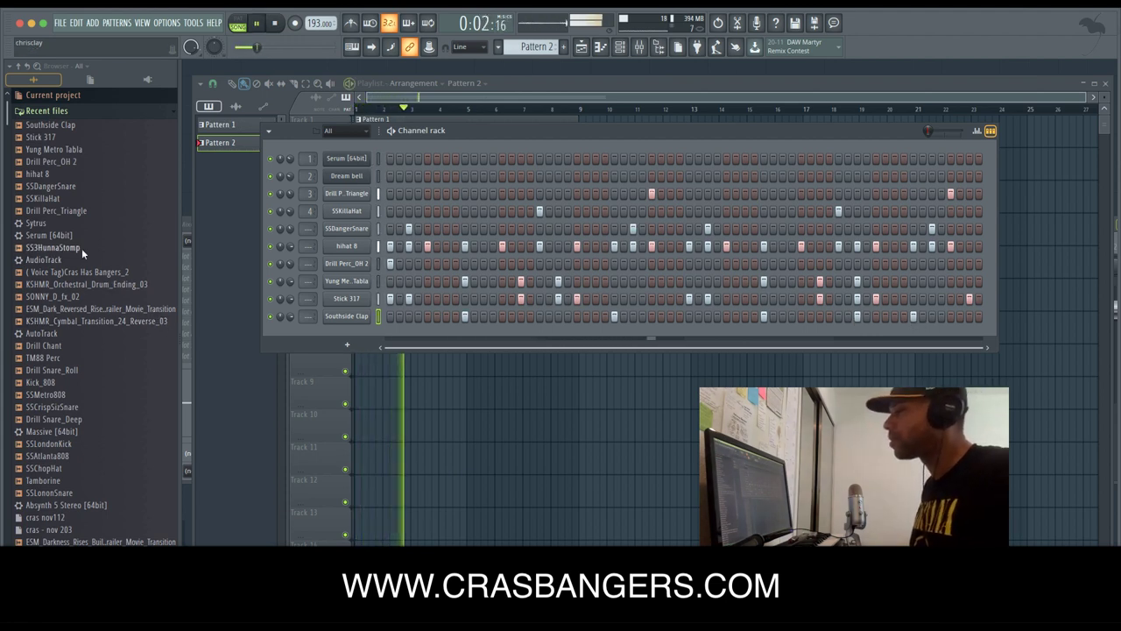
# Audition the SSKillaHat, SSDangerSnare, Drill Chant, TM88 Perc and Drill Snare_Roll samples.
pyautogui.click(64, 197)
pyautogui.click(63, 185)
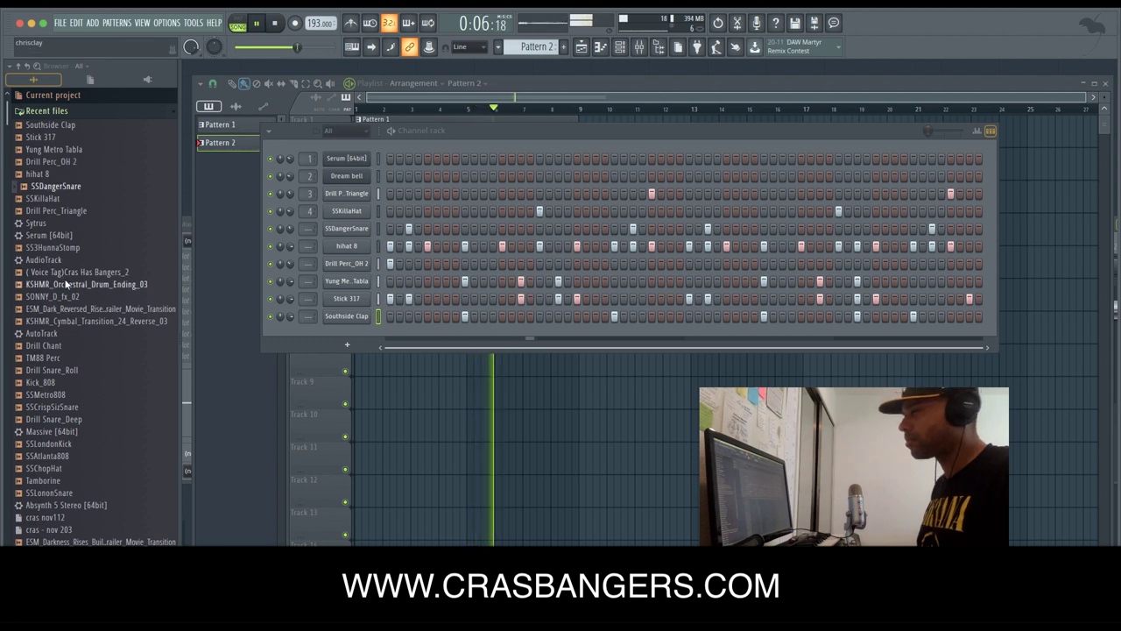
pyautogui.click(71, 346)
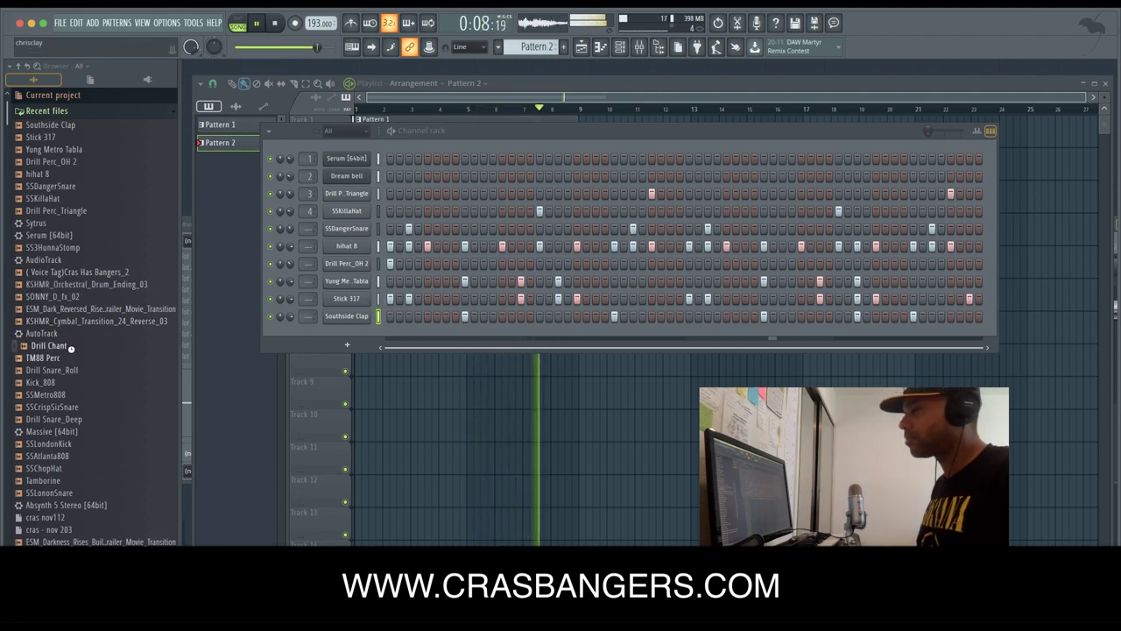
pyautogui.click(70, 358)
pyautogui.click(70, 370)
# Add Kick_808 as a new channel with a hit on step 1 and check its sampler settings.
pyautogui.click(70, 383)
pyautogui.moveTo(67, 383); pyautogui.dragTo(101, 376)
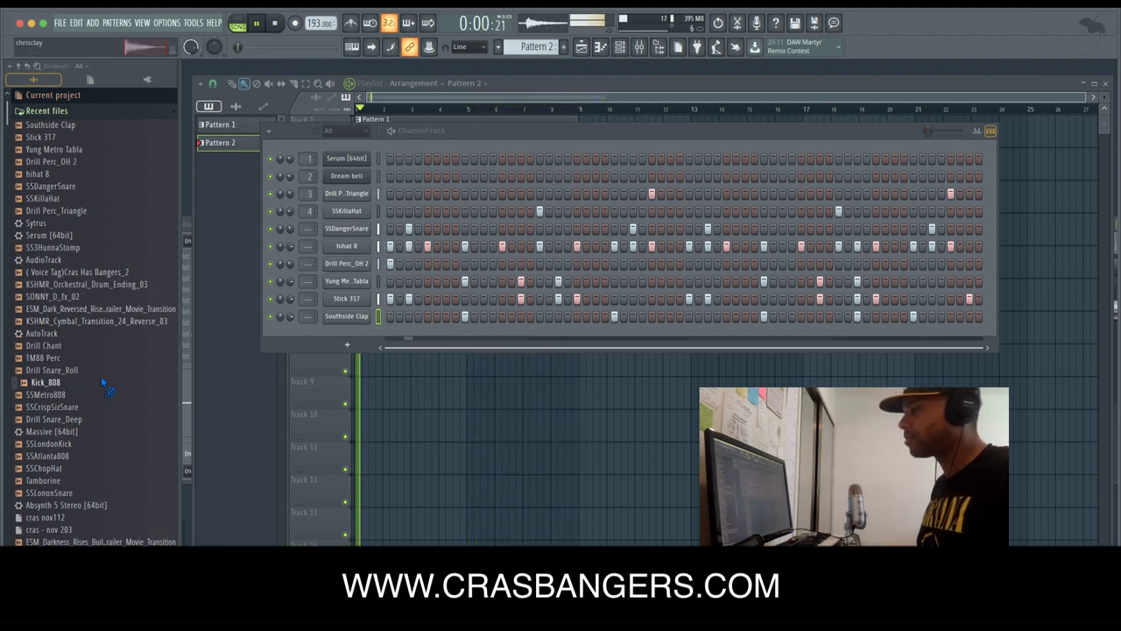
pyautogui.moveTo(335, 331); pyautogui.dragTo(341, 333)
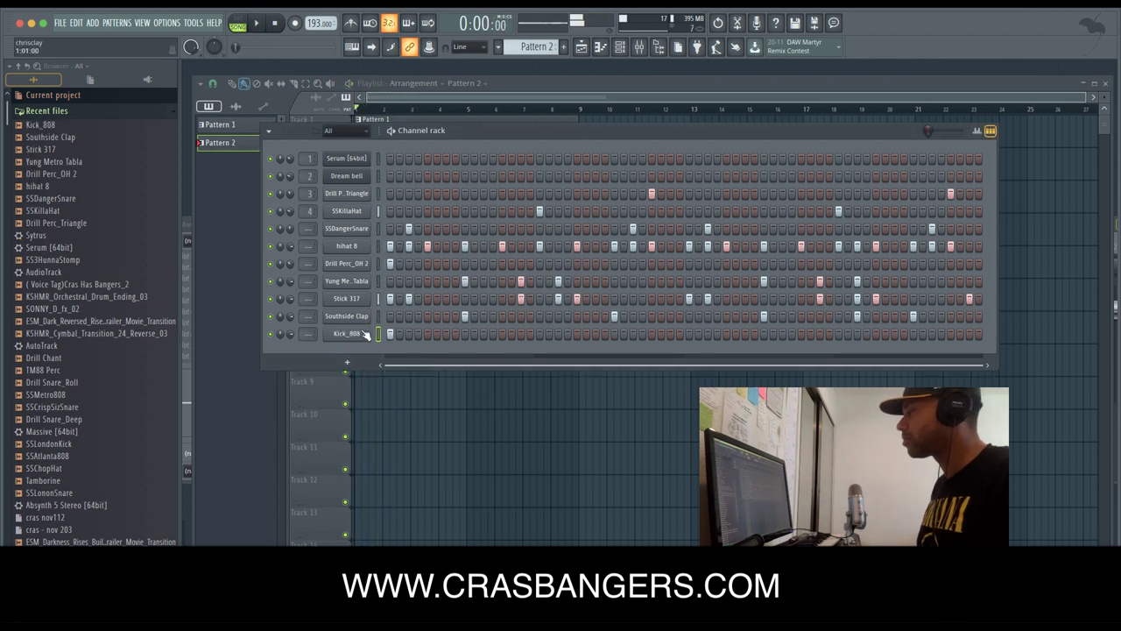
pyautogui.click(365, 334)
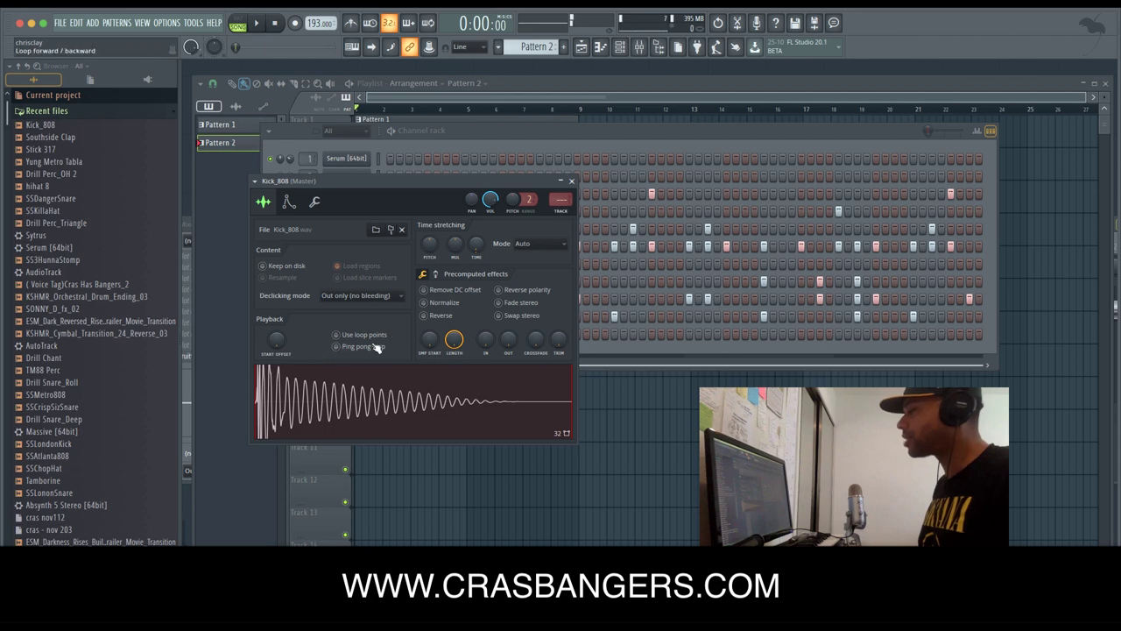
pyautogui.click(570, 182)
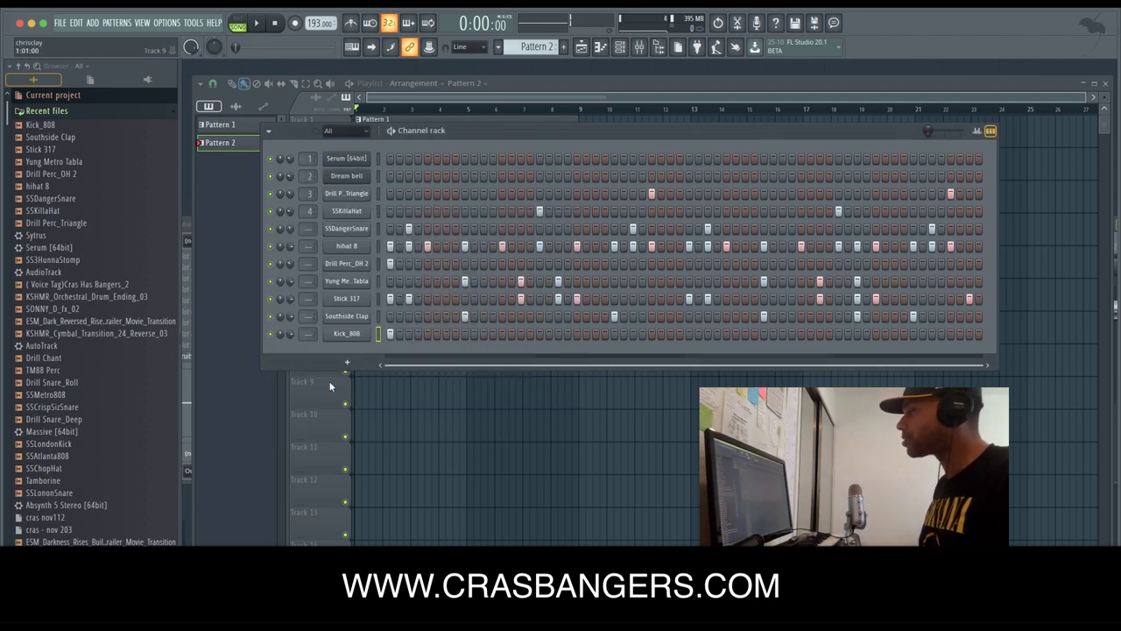
# Place further Kick_808 hits on steps 21, 33, 35, 53 and 59 and play the arrangement.
pyautogui.rightClick(350, 335)
pyautogui.click(415, 410)
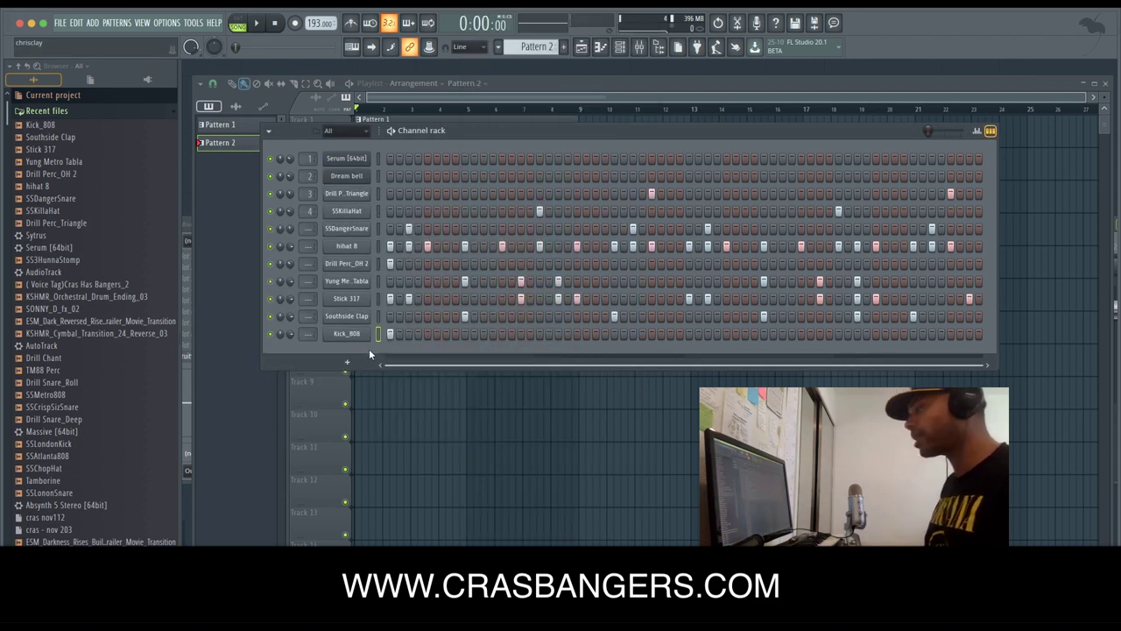
pyautogui.press('space')
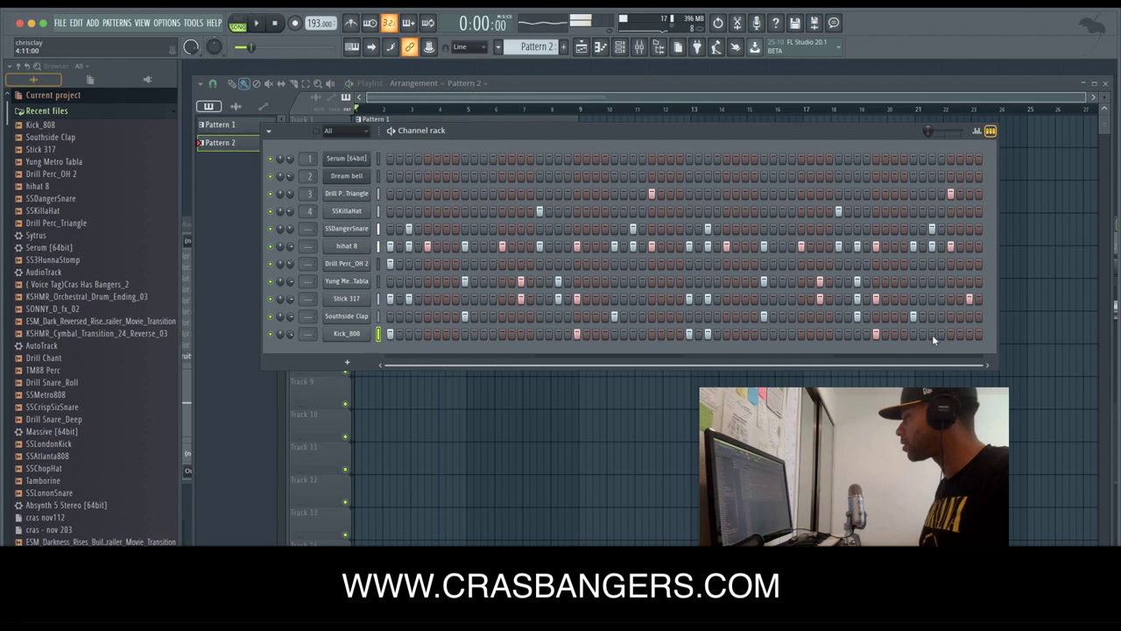
pyautogui.press('space')
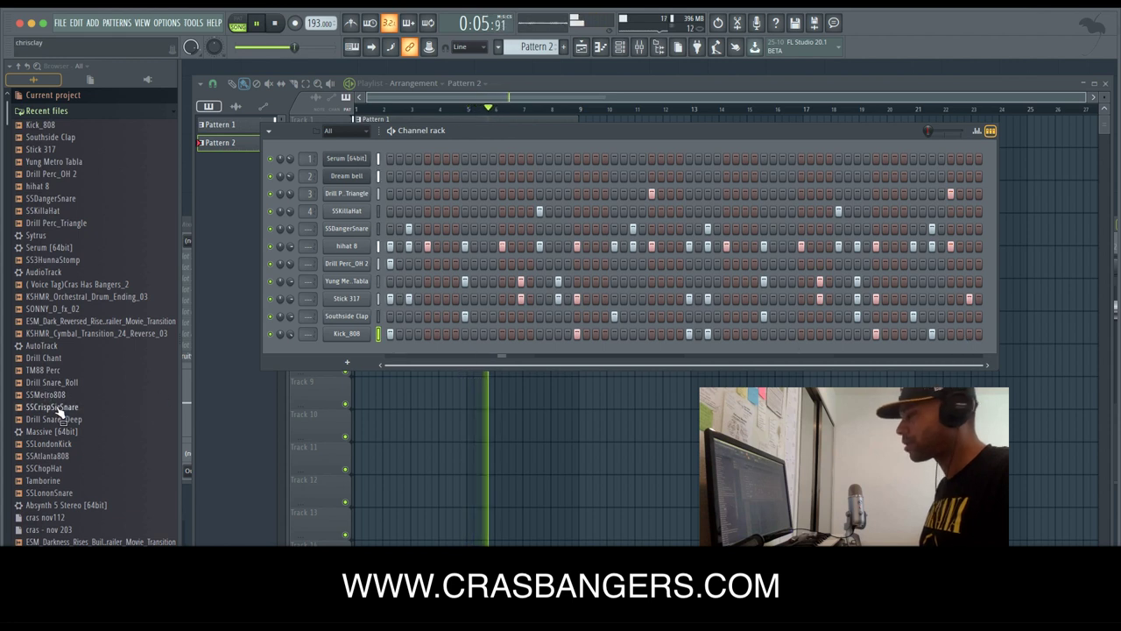
# Add SSMetro808 as a new channel and try out bass notes over the arrangement with its sampler settings open.
pyautogui.moveTo(50, 394); pyautogui.dragTo(358, 352)
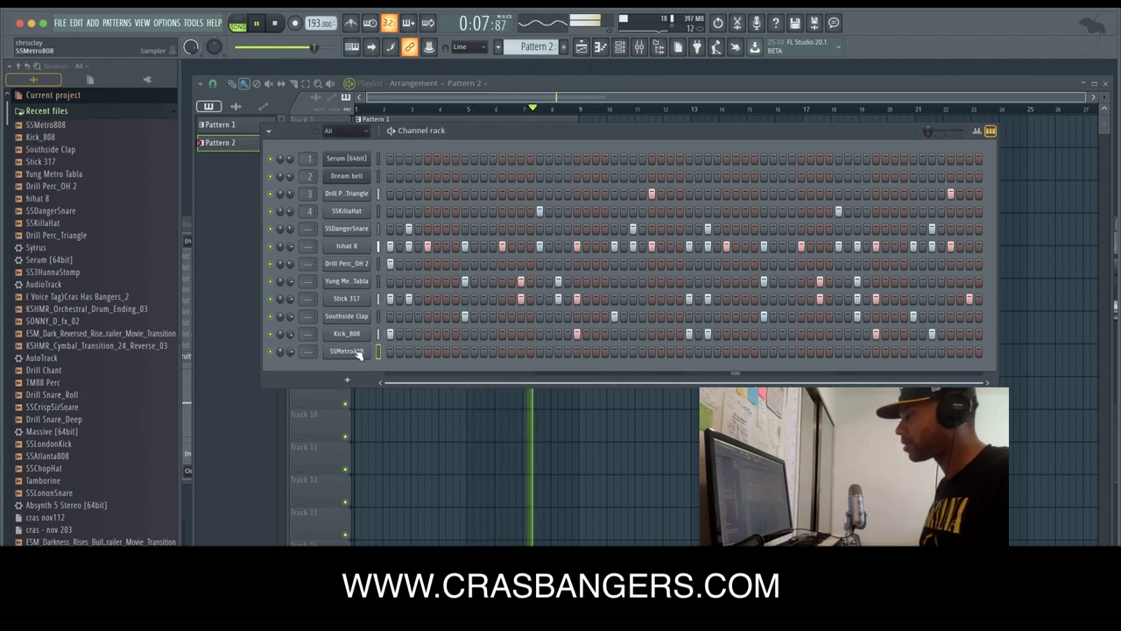
pyautogui.press('space')
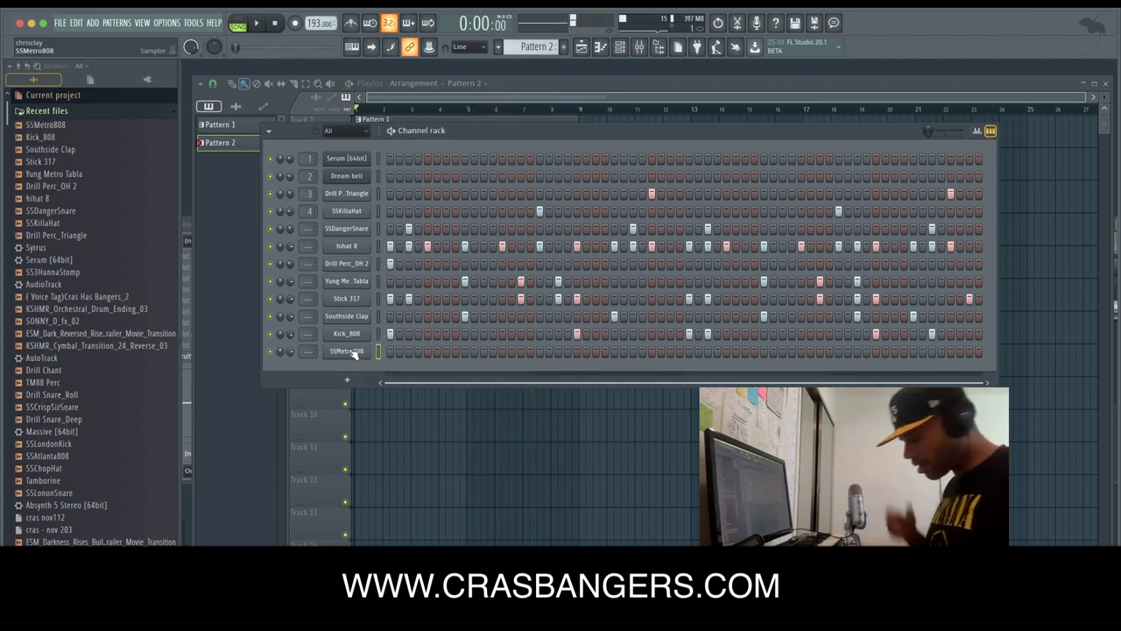
pyautogui.click(352, 351)
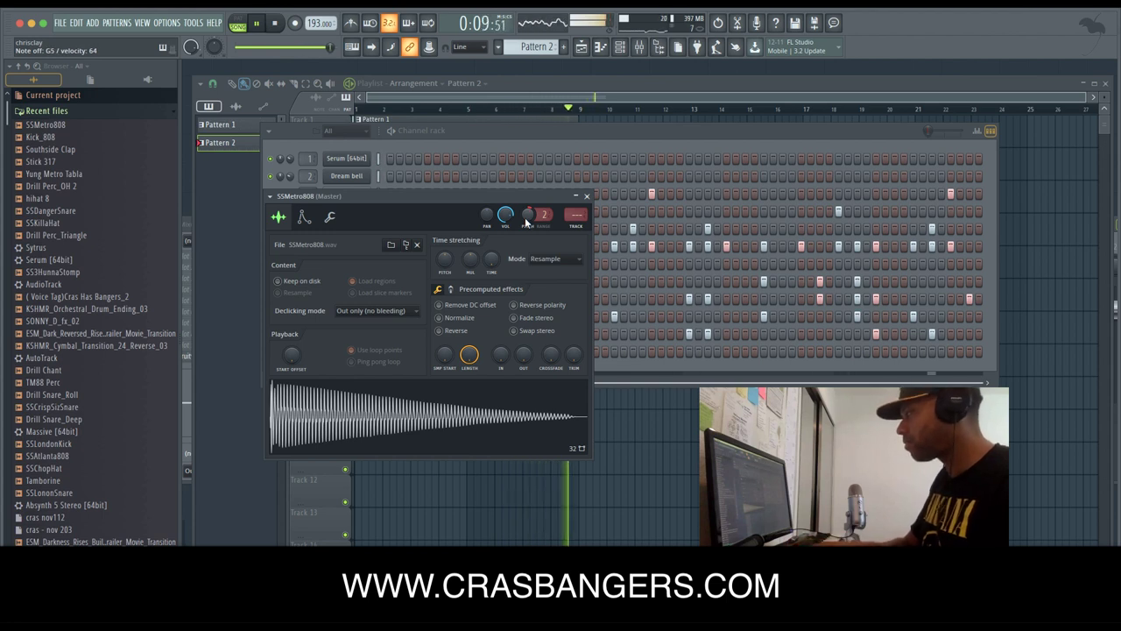
pyautogui.click(586, 197)
pyautogui.press('space')
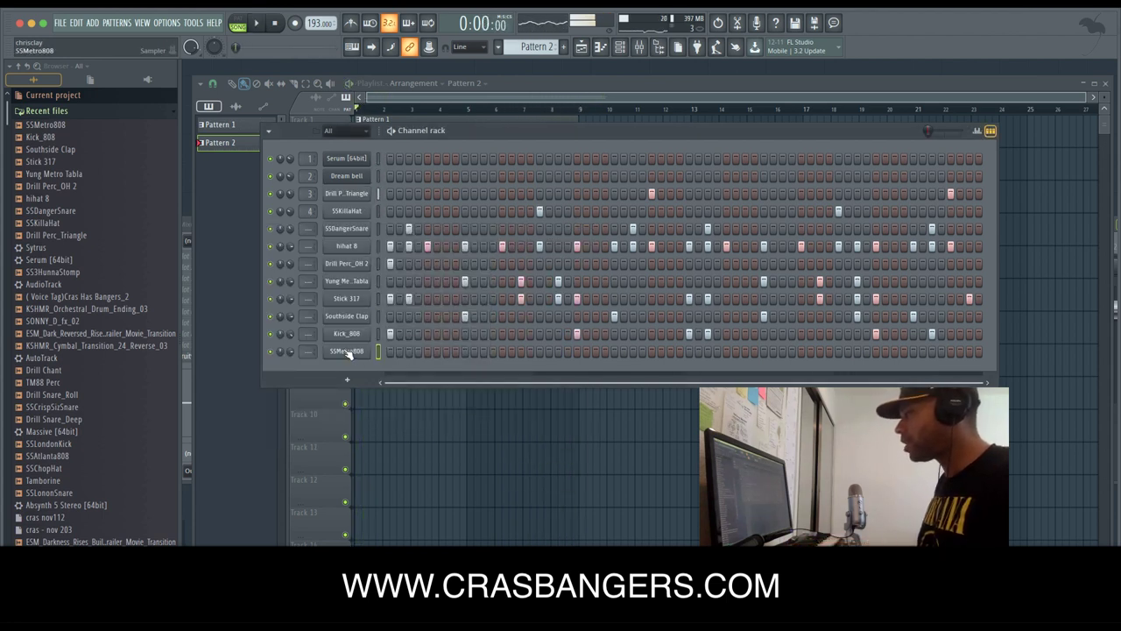
# Record a live SSMetro808 bass line into Pattern 2 using the notes F5, G5 and G#5.
pyautogui.rightClick(348, 352)
pyautogui.click(407, 418)
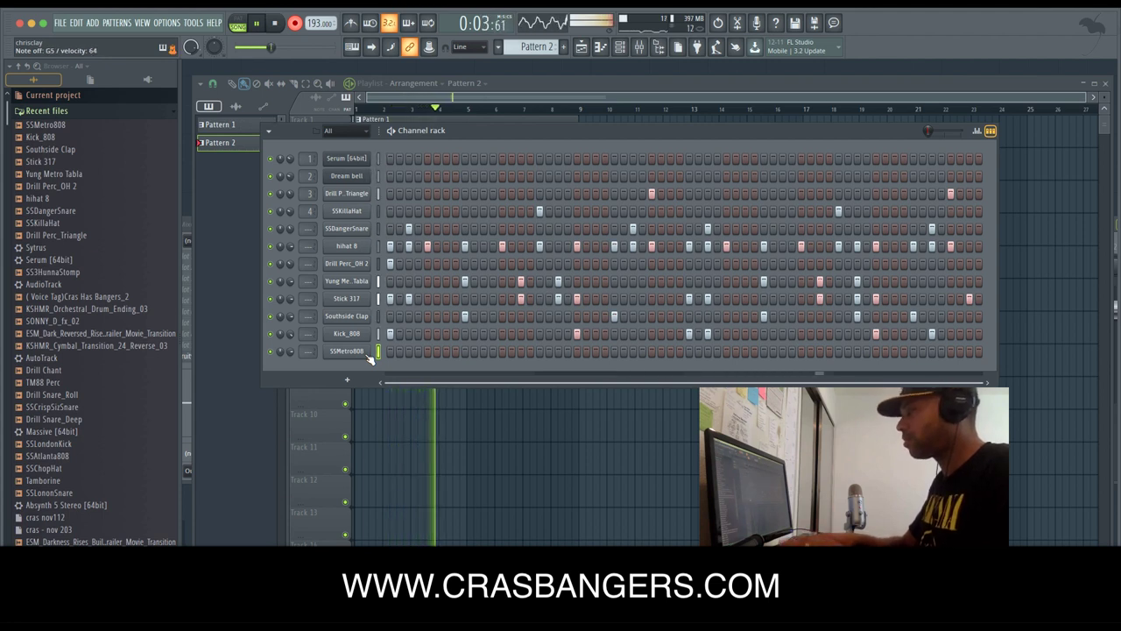
pyautogui.press('space')
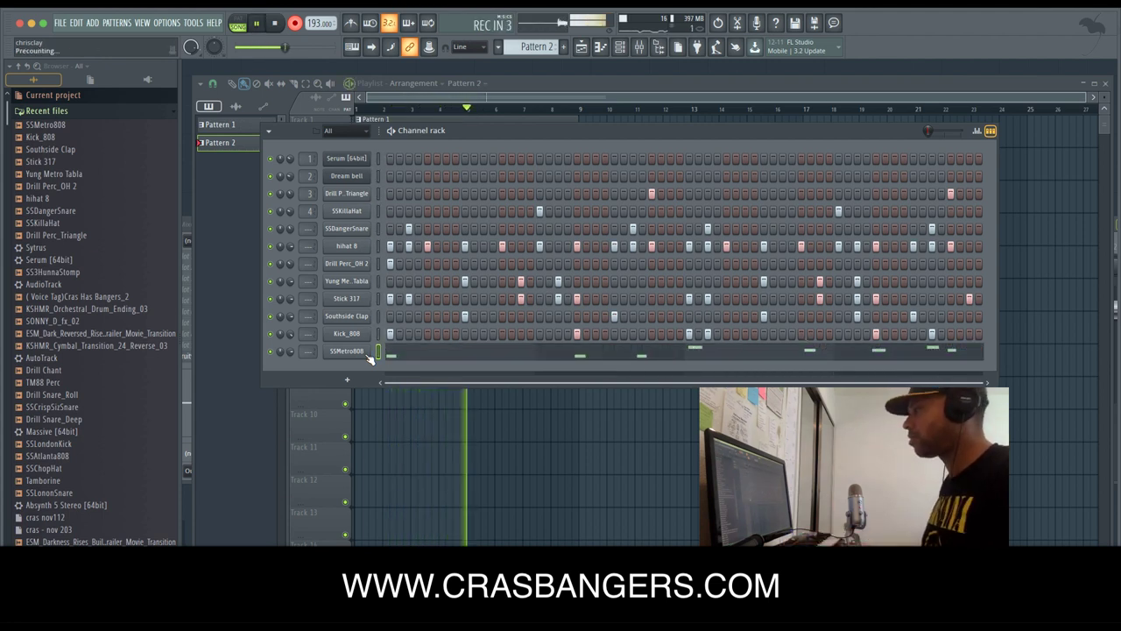
# Quantize the recorded SSMetro808 notes in the piano roll and switch recording off.
pyautogui.click(427, 352)
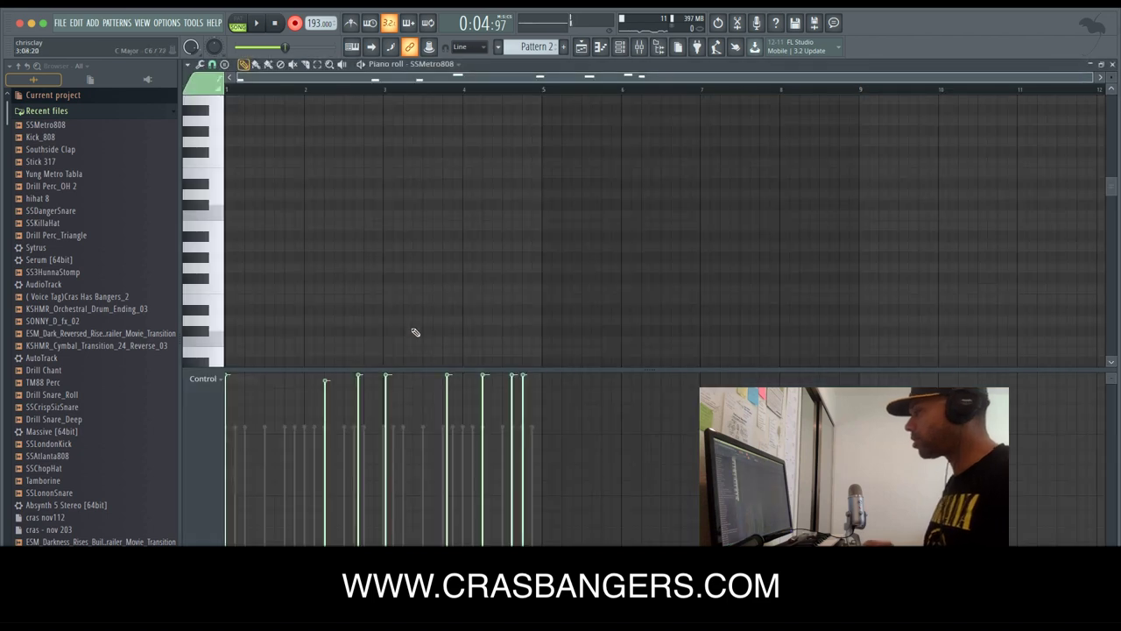
pyautogui.scroll(5, 401, 308)
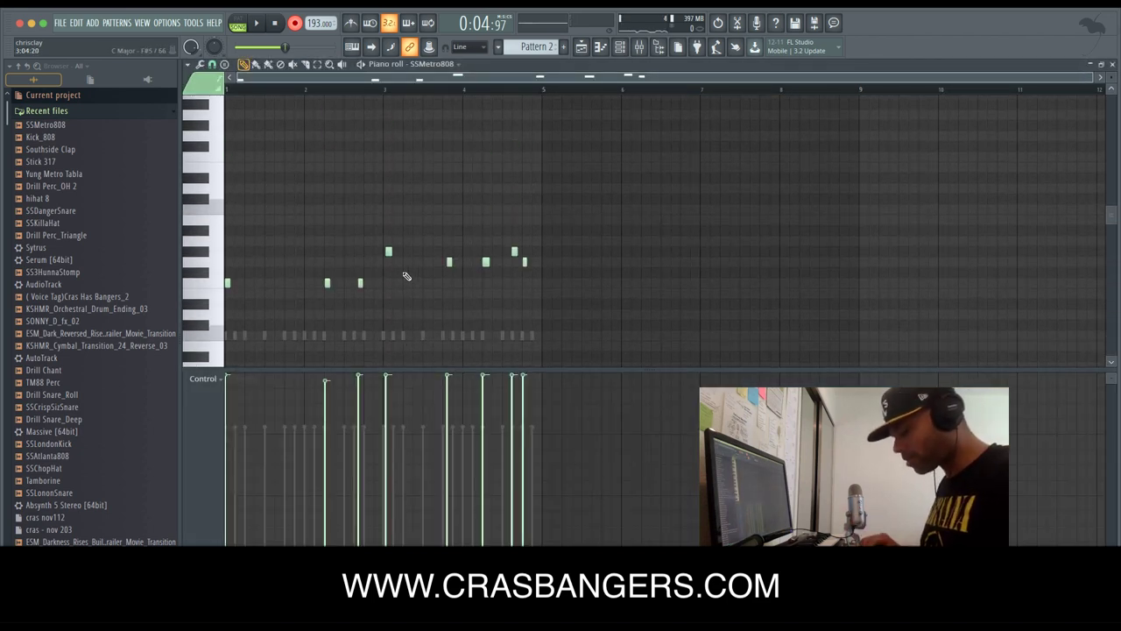
pyautogui.hotkey('ctrl', 'q')
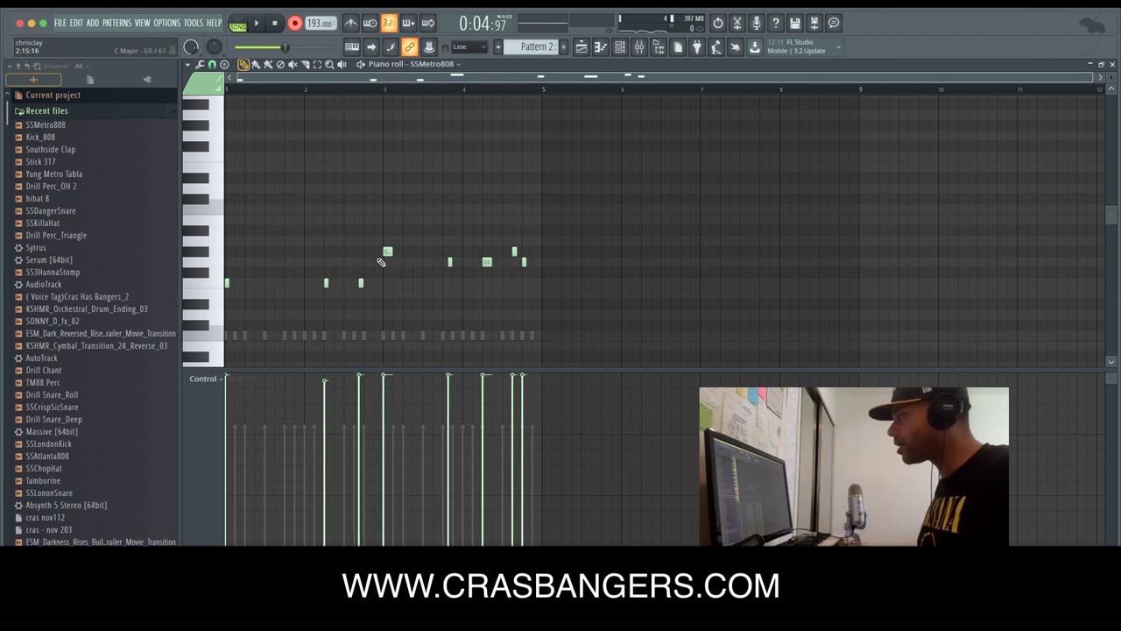
pyautogui.press('r')
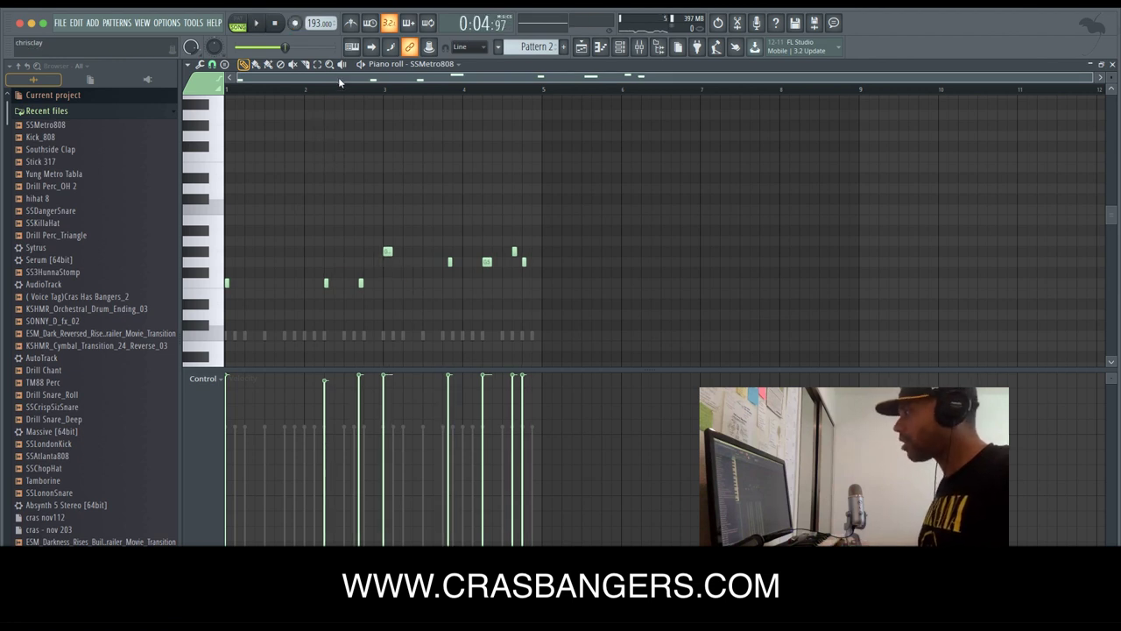
# Move the third F5 note and the first G5 note one step earlier, and lengthen the SSMetro808 notes so each reaches the next.
pyautogui.moveTo(338, 77); pyautogui.dragTo(339, 140)
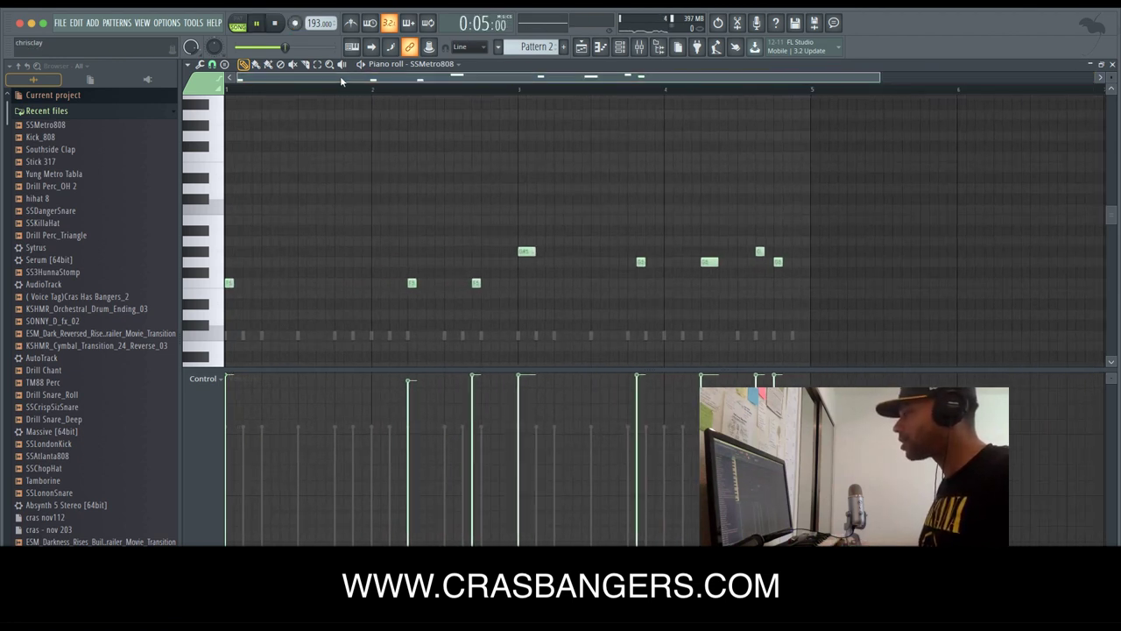
pyautogui.press('space')
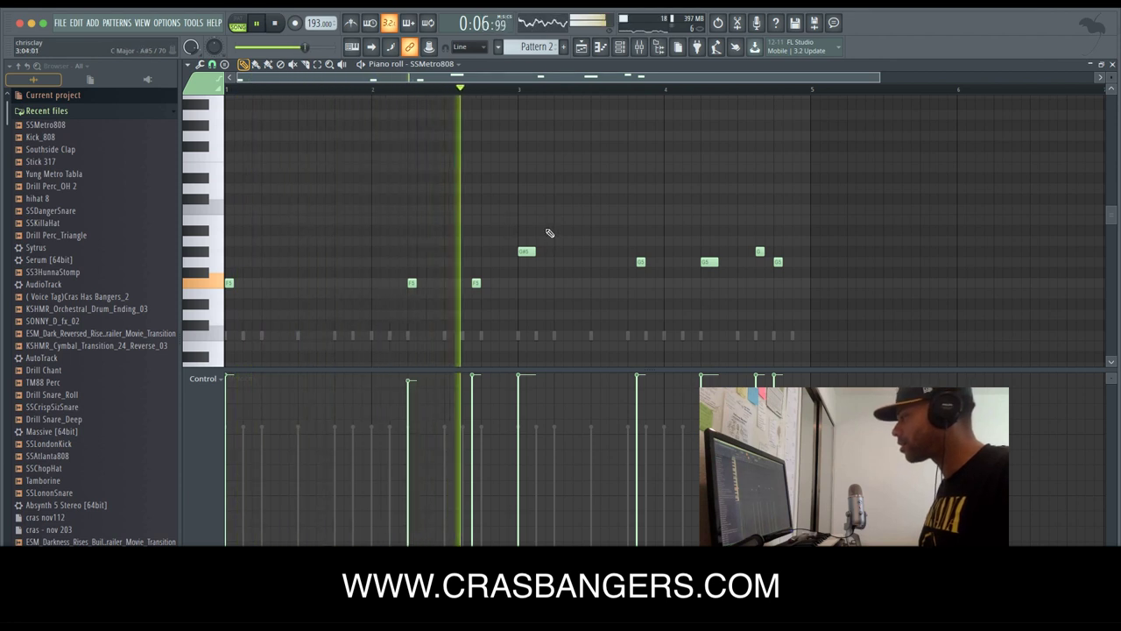
pyautogui.moveTo(476, 283); pyautogui.dragTo(466, 283)
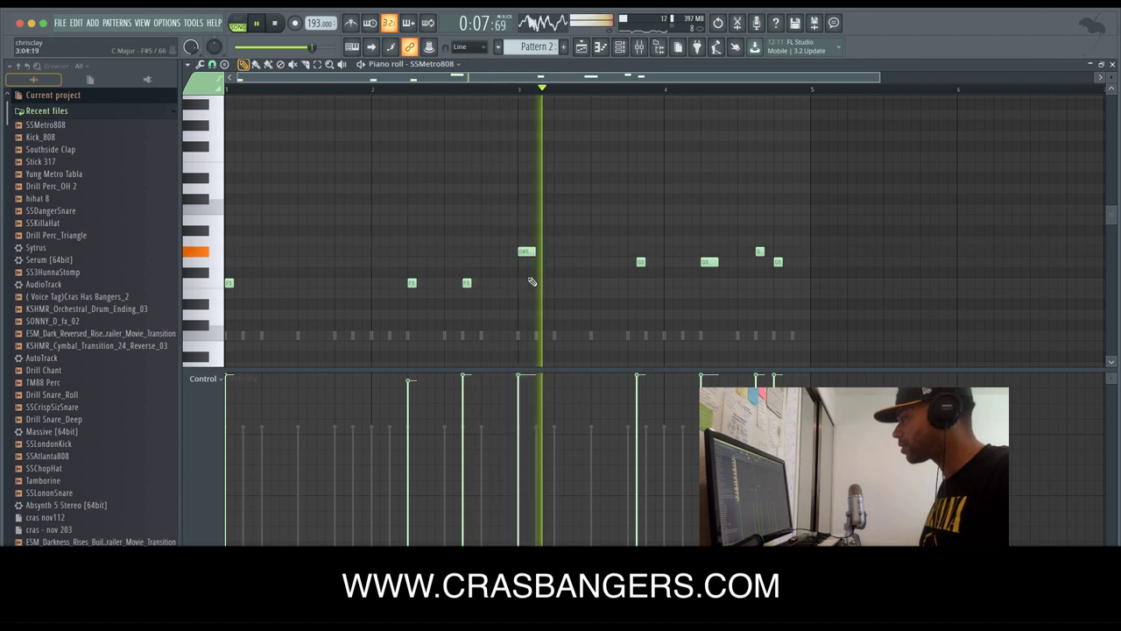
pyautogui.moveTo(641, 262); pyautogui.dragTo(631, 262)
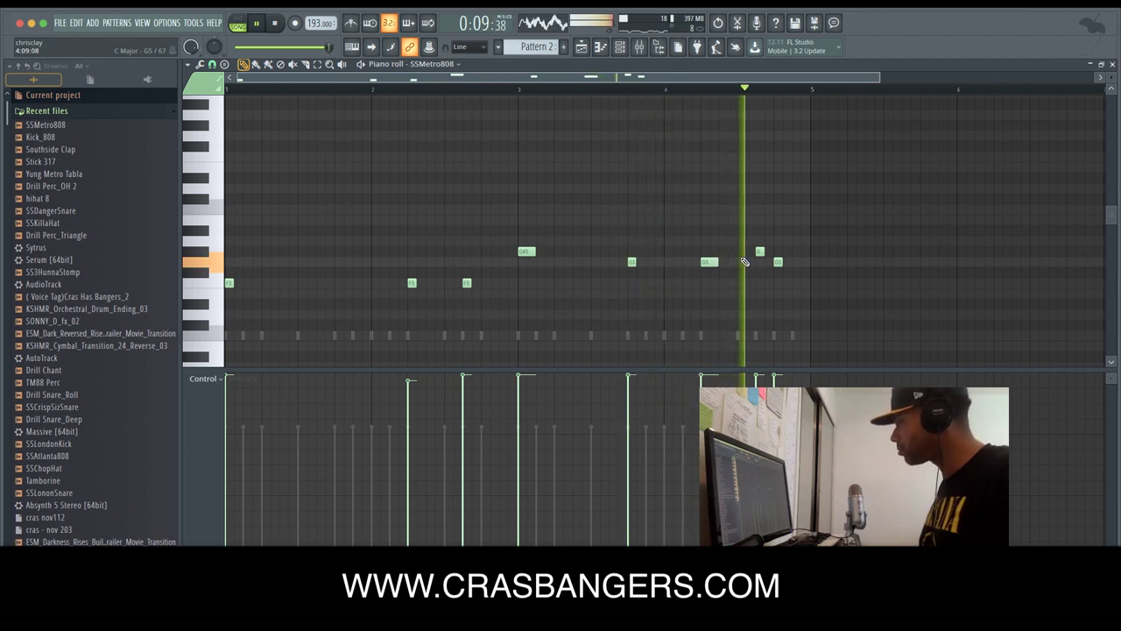
pyautogui.press('space')
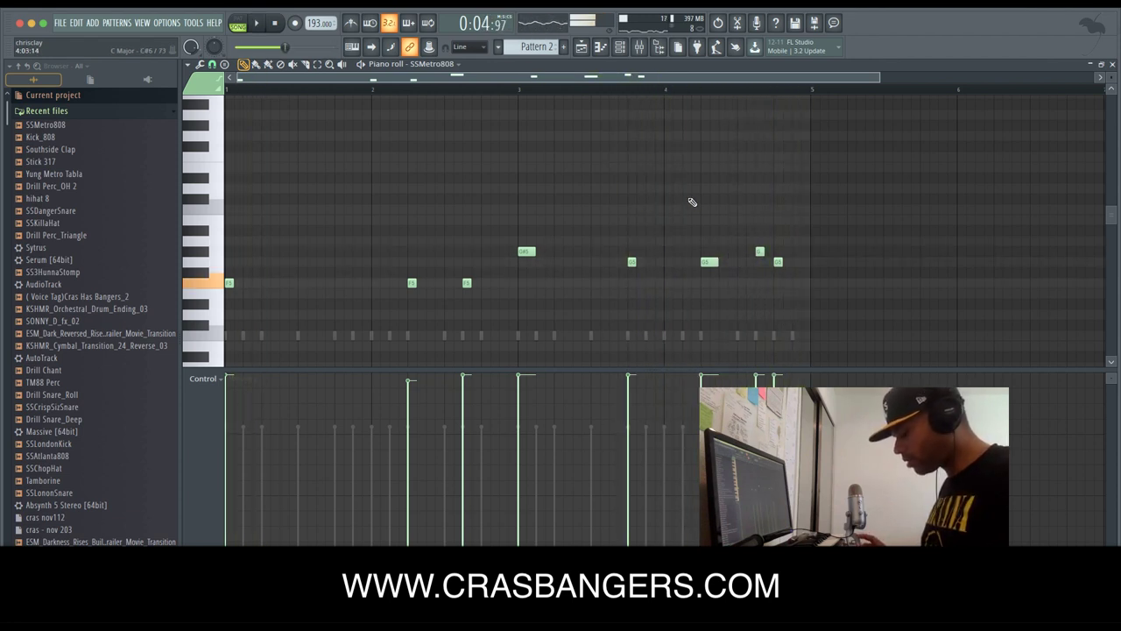
pyautogui.hotkey('ctrl', 'l')
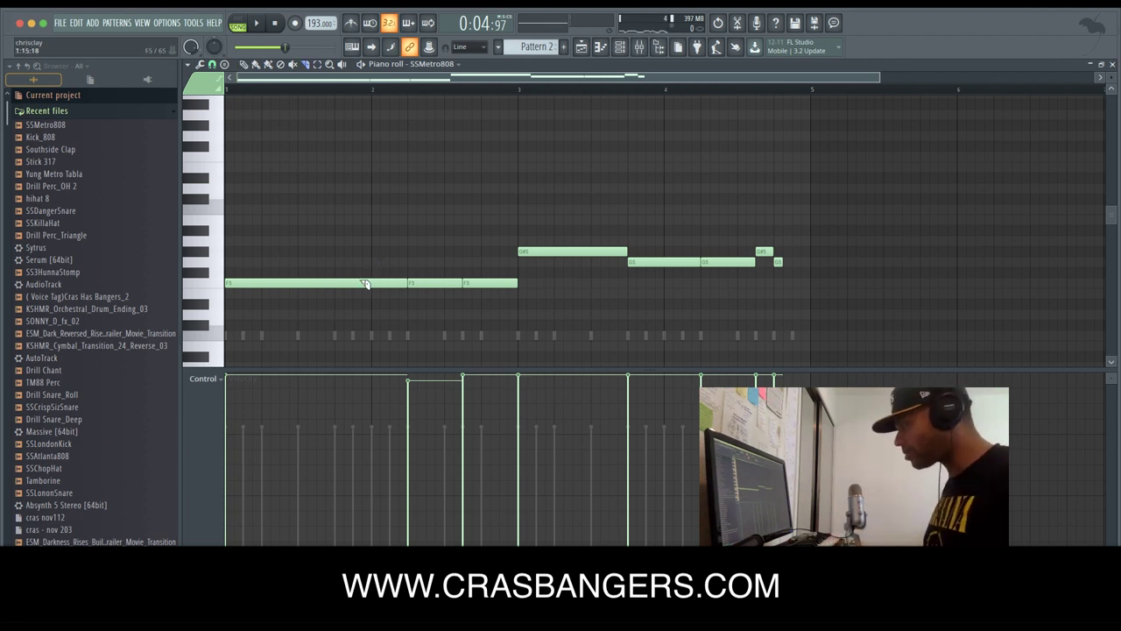
# Slice a short piece off the end of the first F5 bass note, raise it one octave to F6, and play the line back.
pyautogui.press('space')
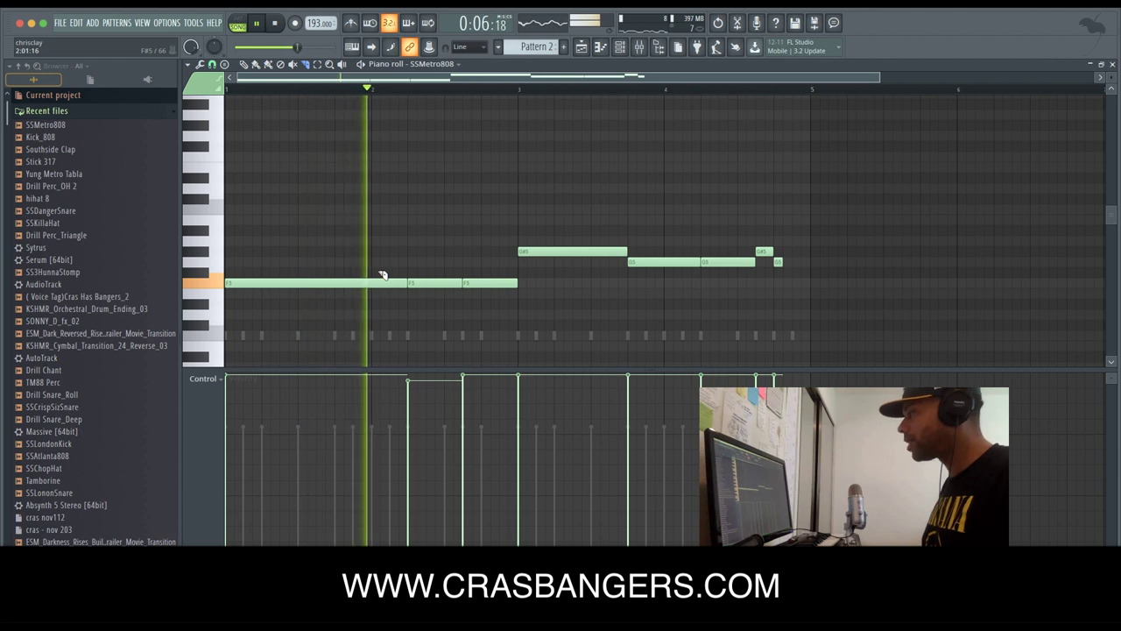
pyautogui.press('space')
pyautogui.press('space')
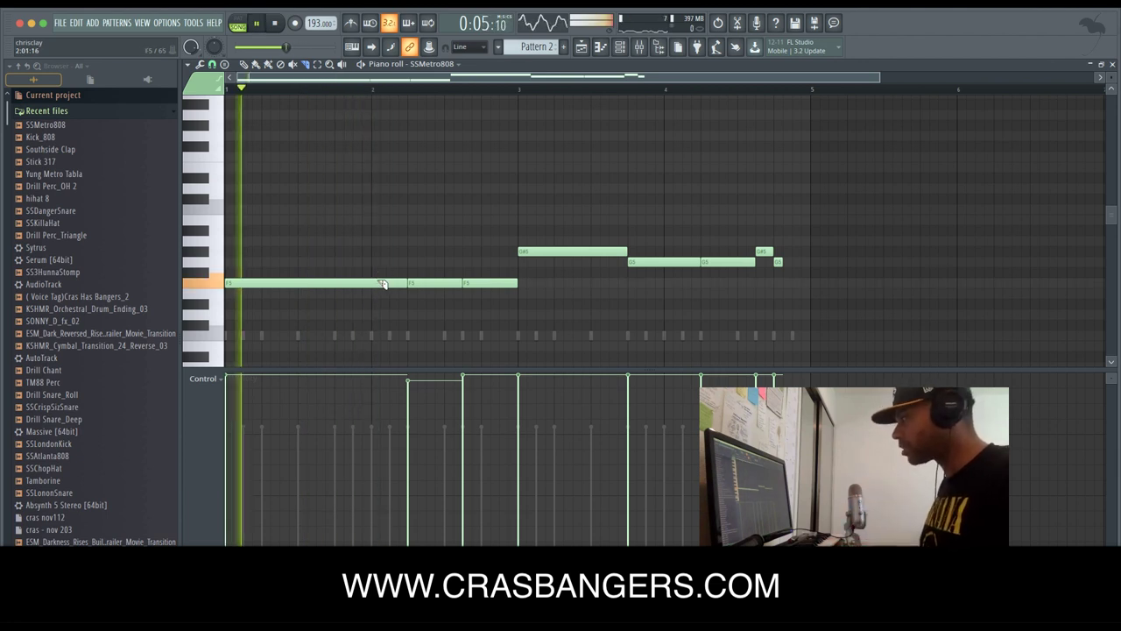
pyautogui.press('space')
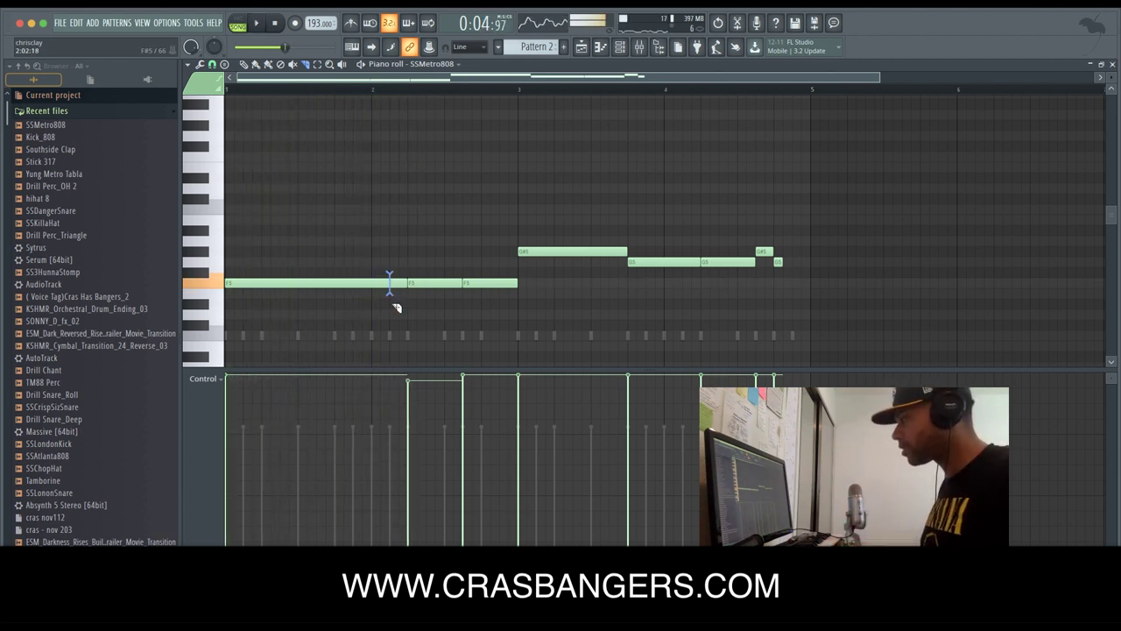
pyautogui.moveTo(391, 302); pyautogui.dragTo(396, 288)
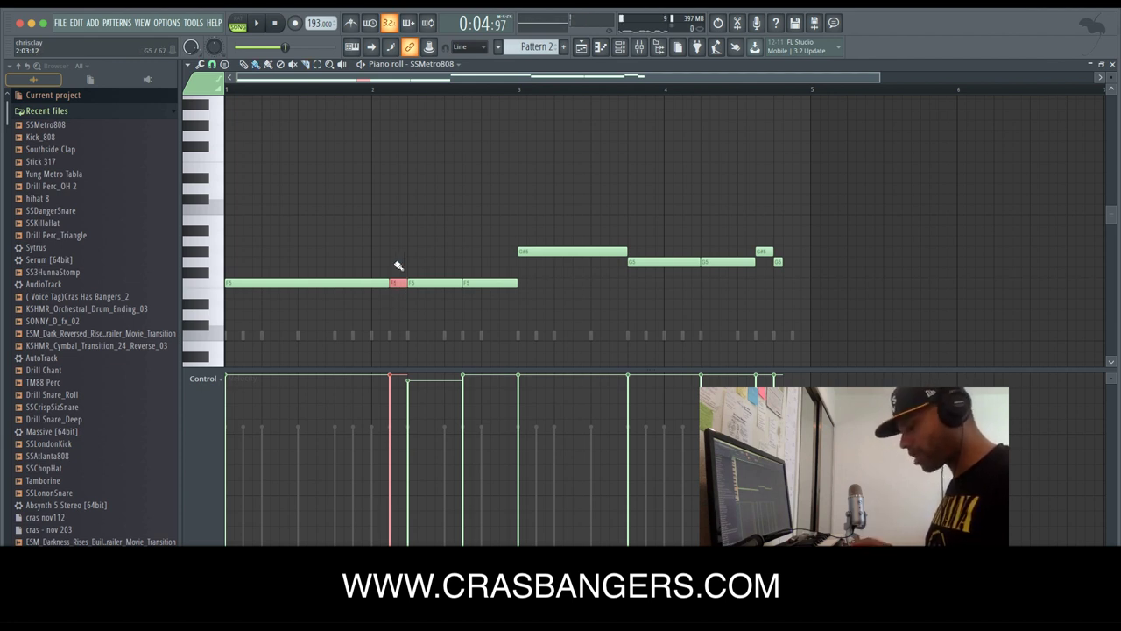
pyautogui.hotkey('ctrl', 'Up')
pyautogui.press('space')
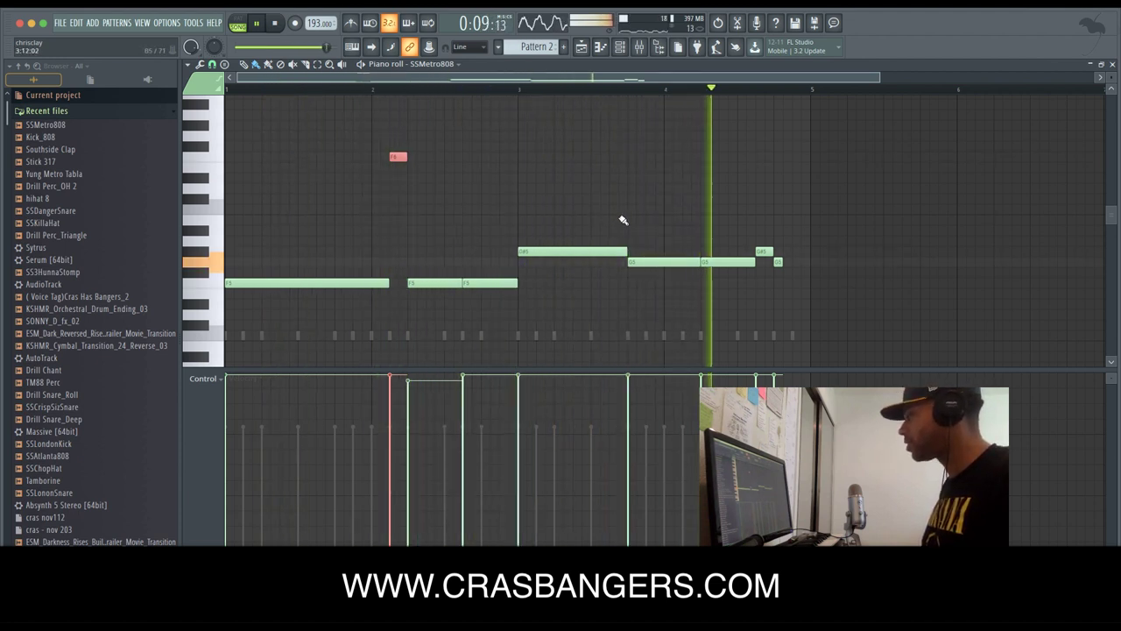
pyautogui.press('space')
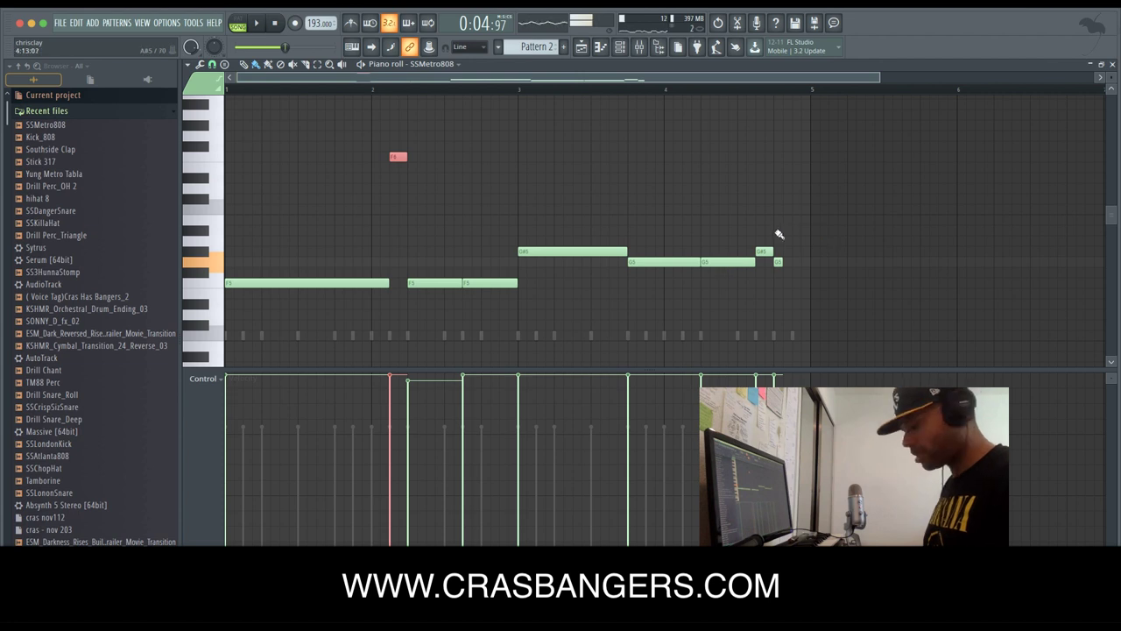
# Change the short G#5 note near the end of the bass line to G6 and play the line back.
pyautogui.moveTo(762, 251); pyautogui.dragTo(763, 261)
pyautogui.hotkey('ctrl', 'Up')
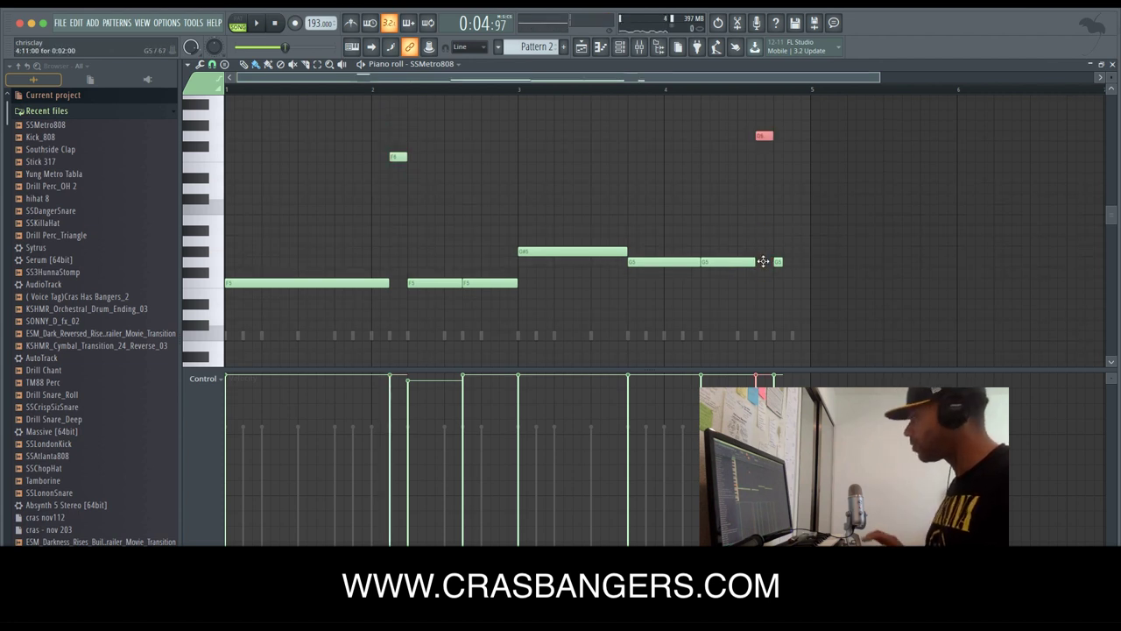
pyautogui.press('space')
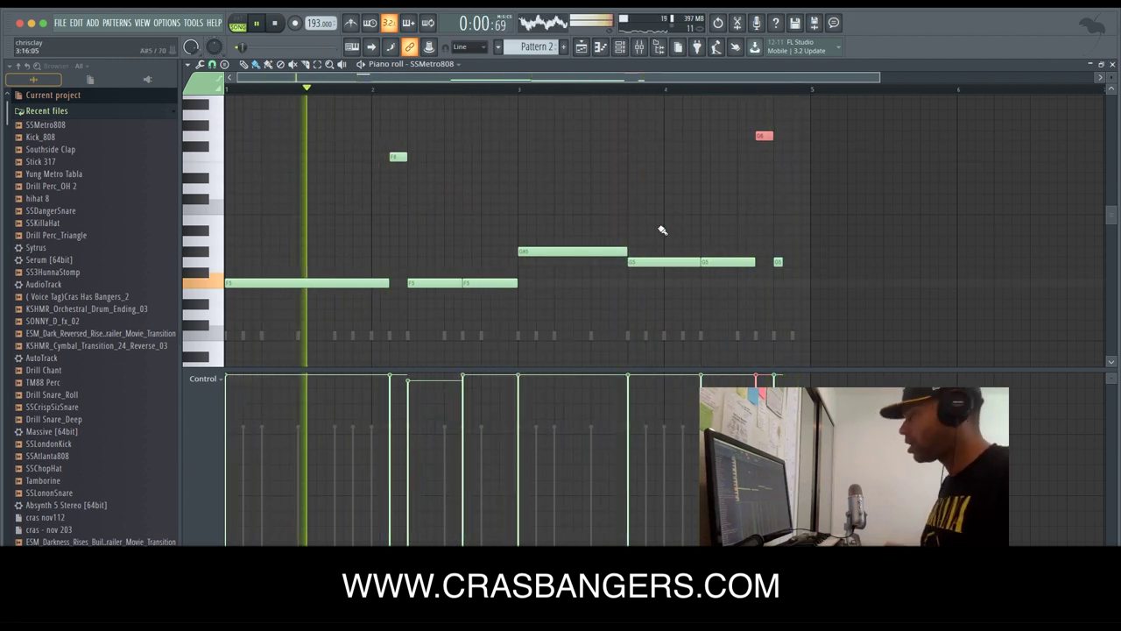
# Audition the SSMetro808 line in Pattern 2 with and without a second G6 note at the end of bar 4.
pyautogui.press('space')
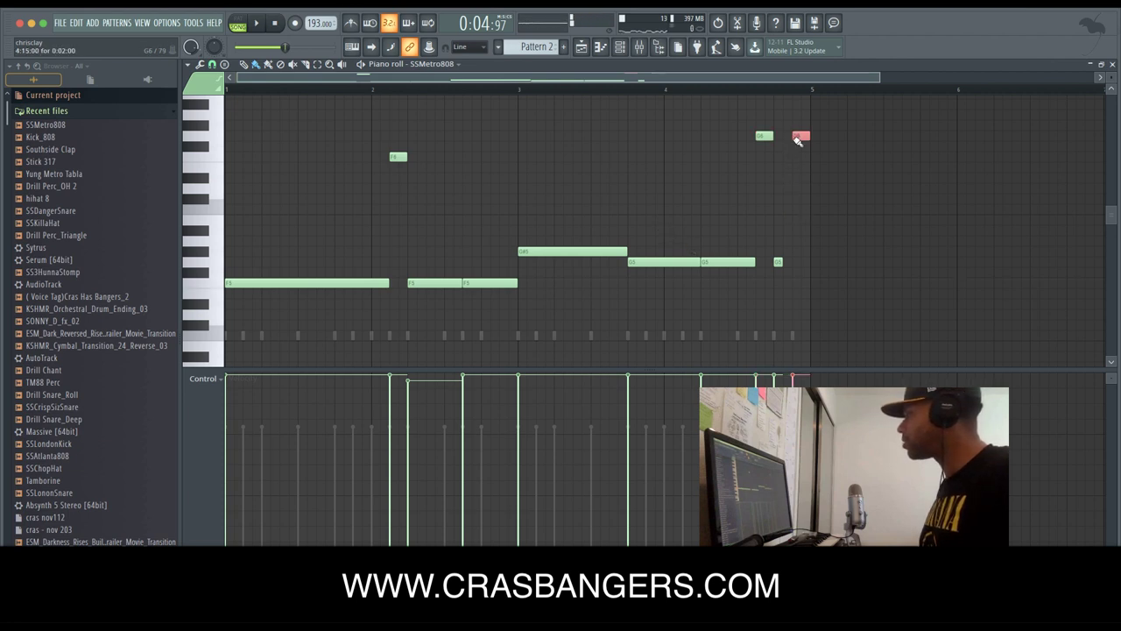
pyautogui.press('space')
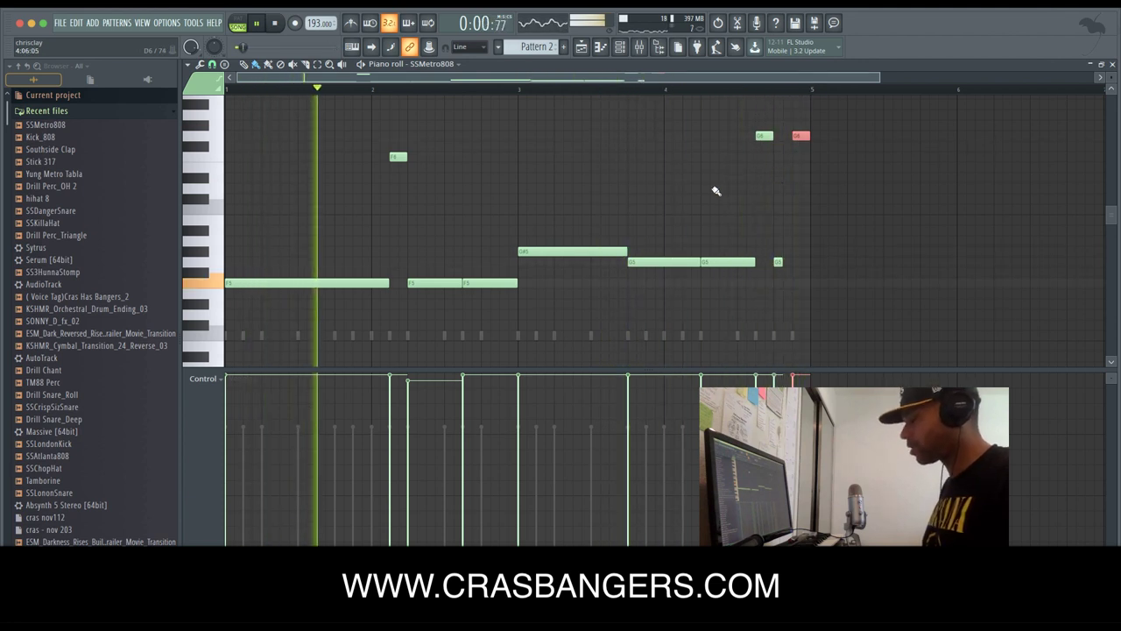
pyautogui.press('space')
pyautogui.press('Delete')
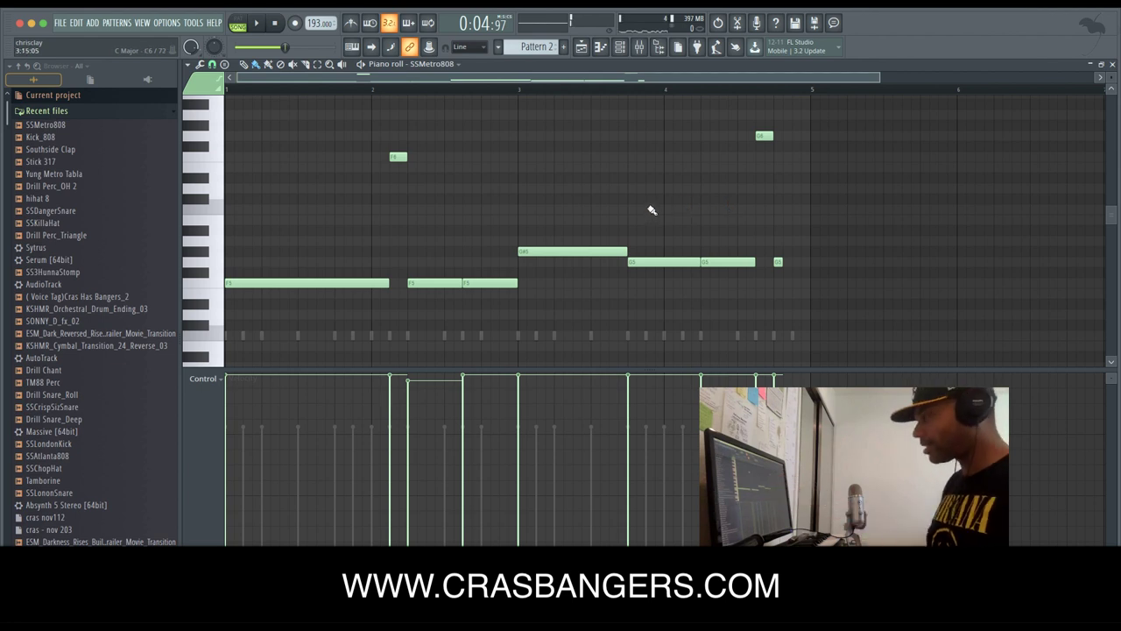
pyautogui.press('space')
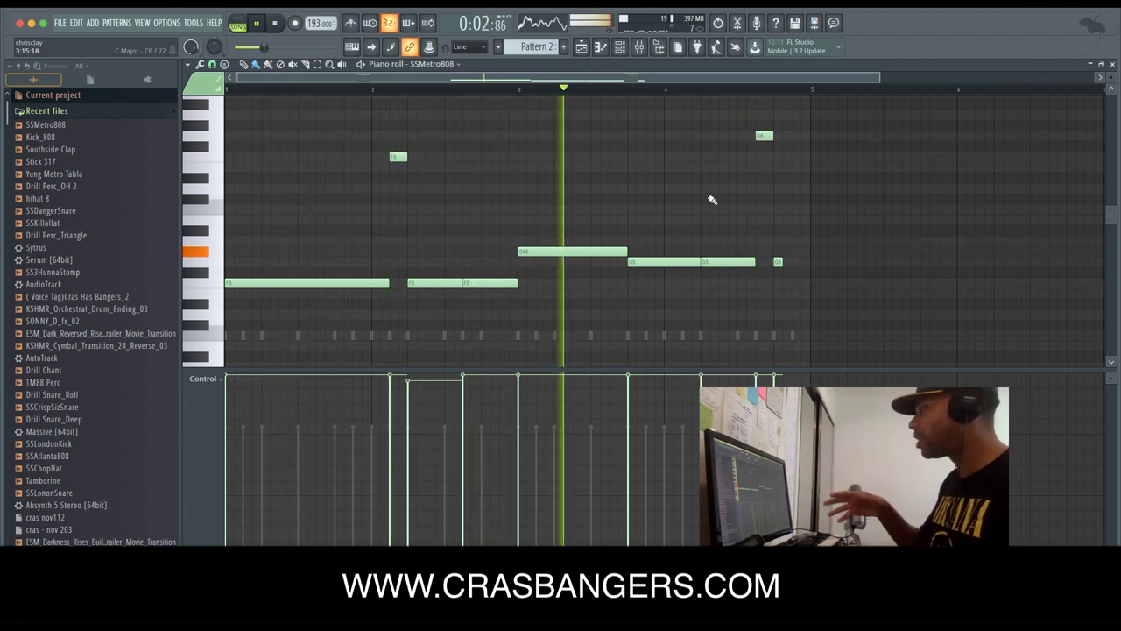
pyautogui.click(795, 137)
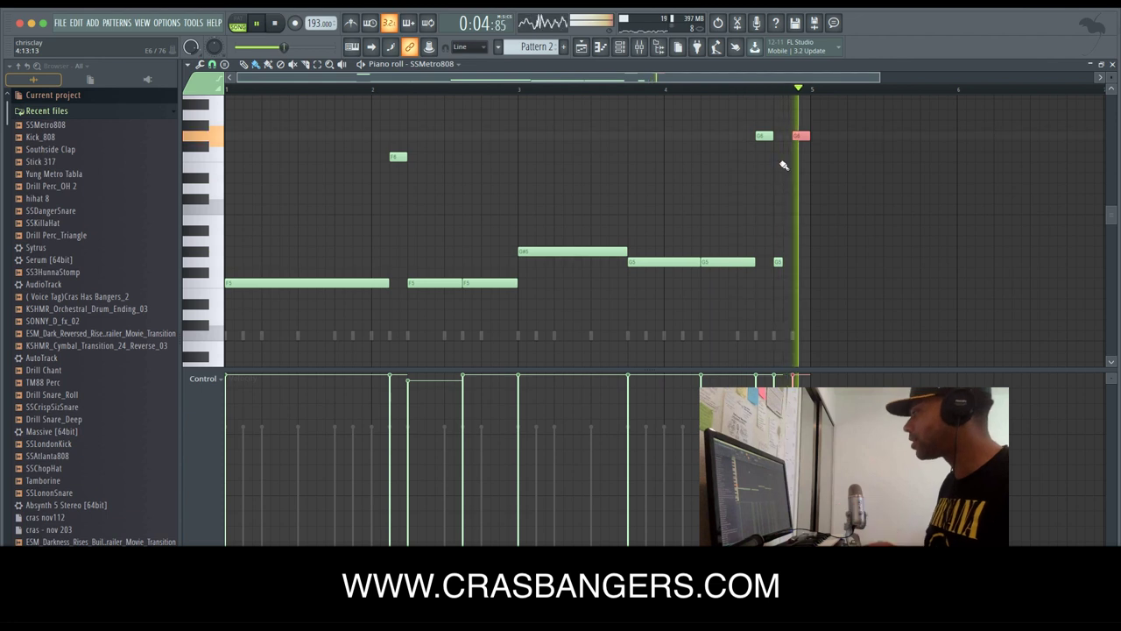
pyautogui.rightClick(799, 138)
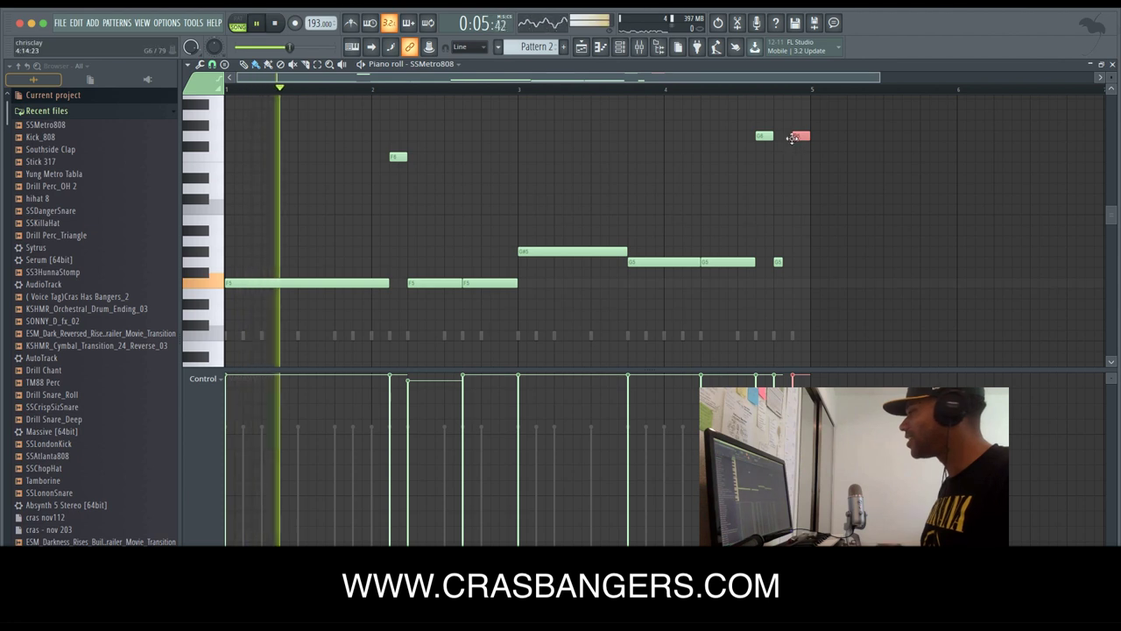
pyautogui.rightClick(798, 138)
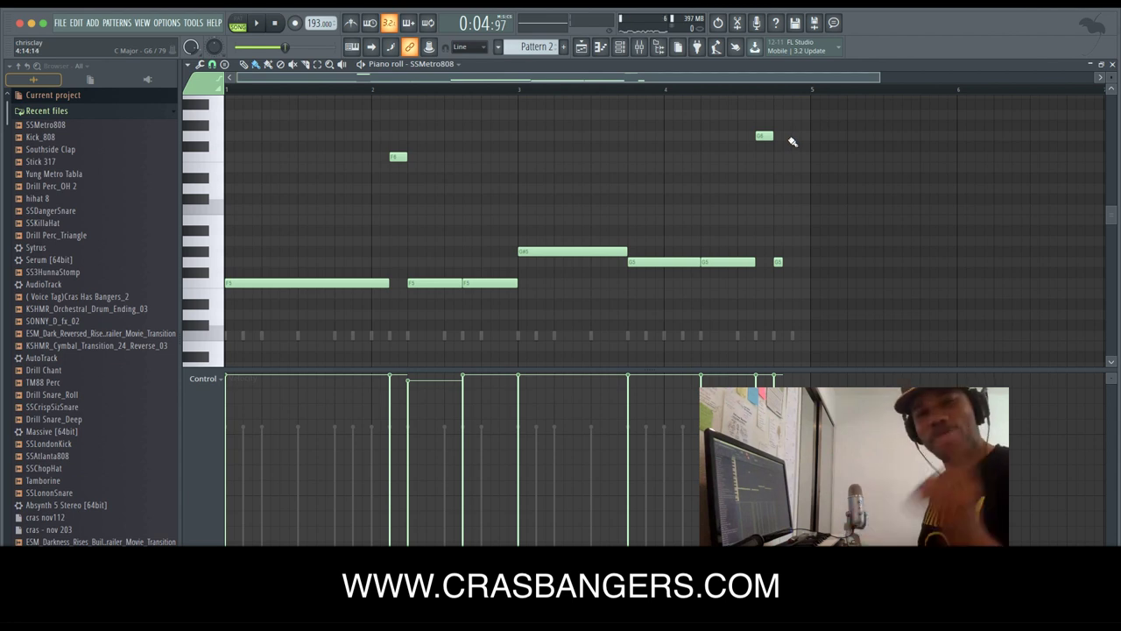
pyautogui.press('space')
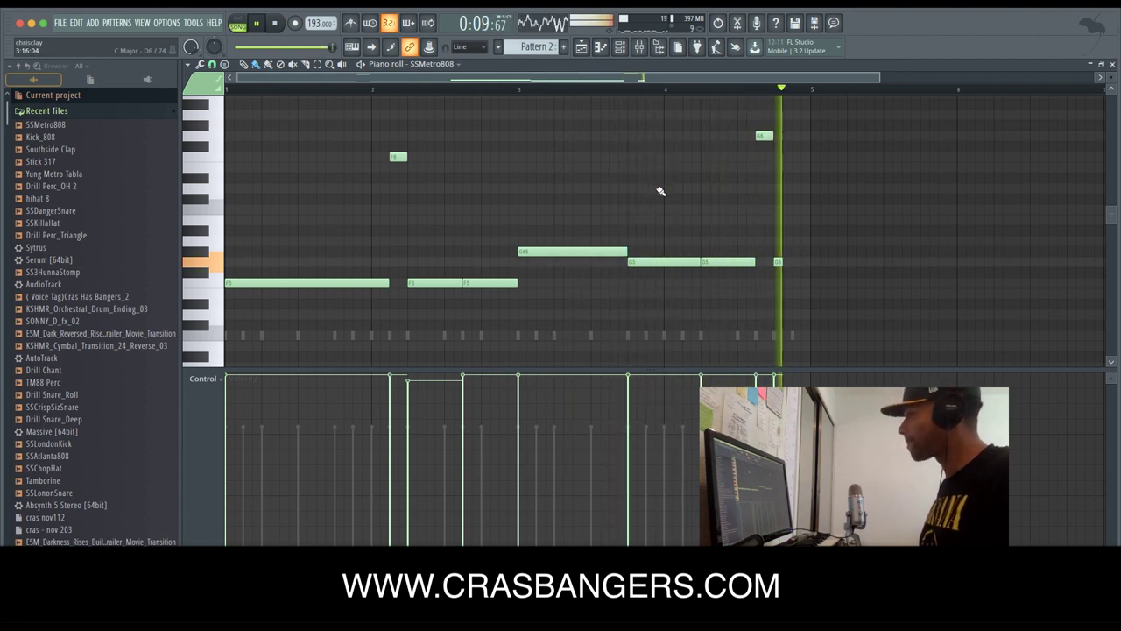
pyautogui.press('space')
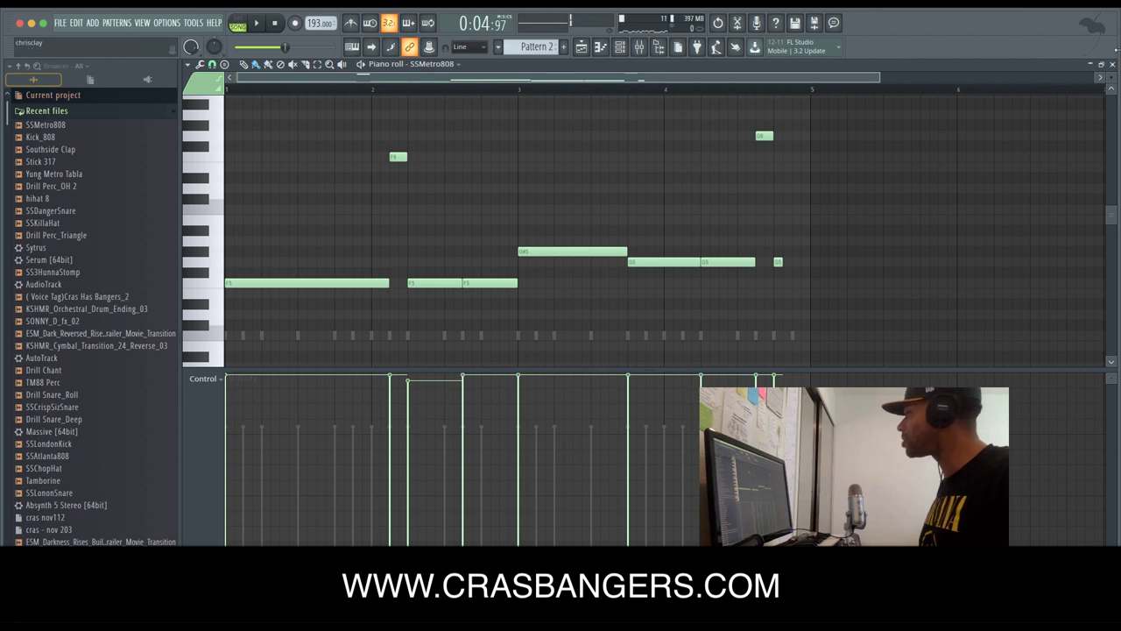
# Return to the playlist and make the second Pattern 2 clip on Track 2 unique.
pyautogui.click(1114, 65)
pyautogui.click(347, 376)
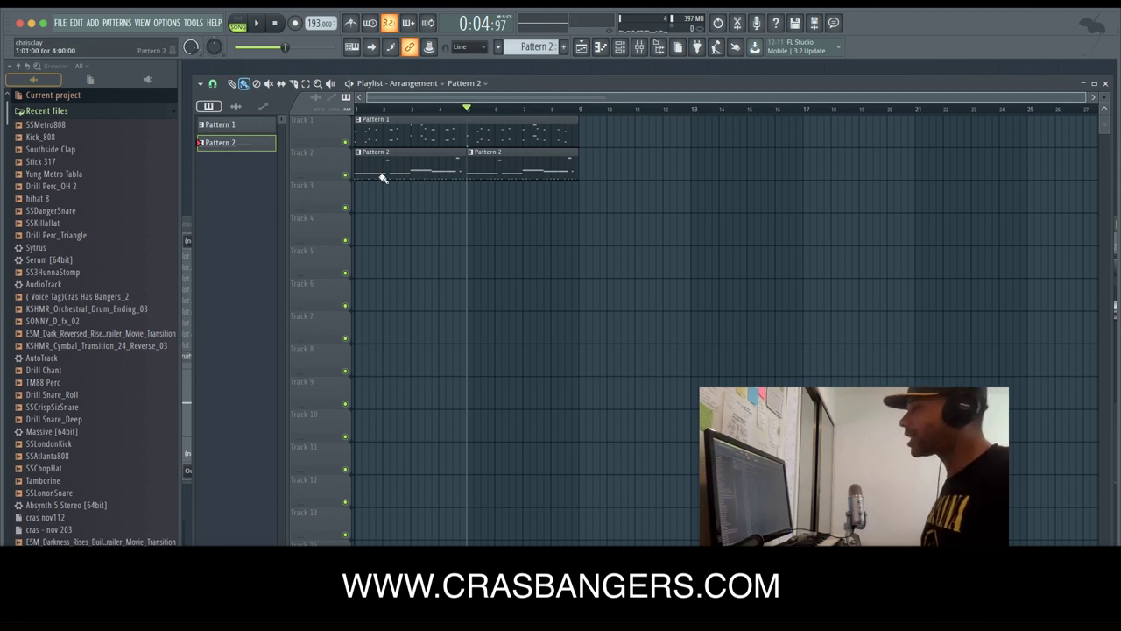
pyautogui.click(472, 155)
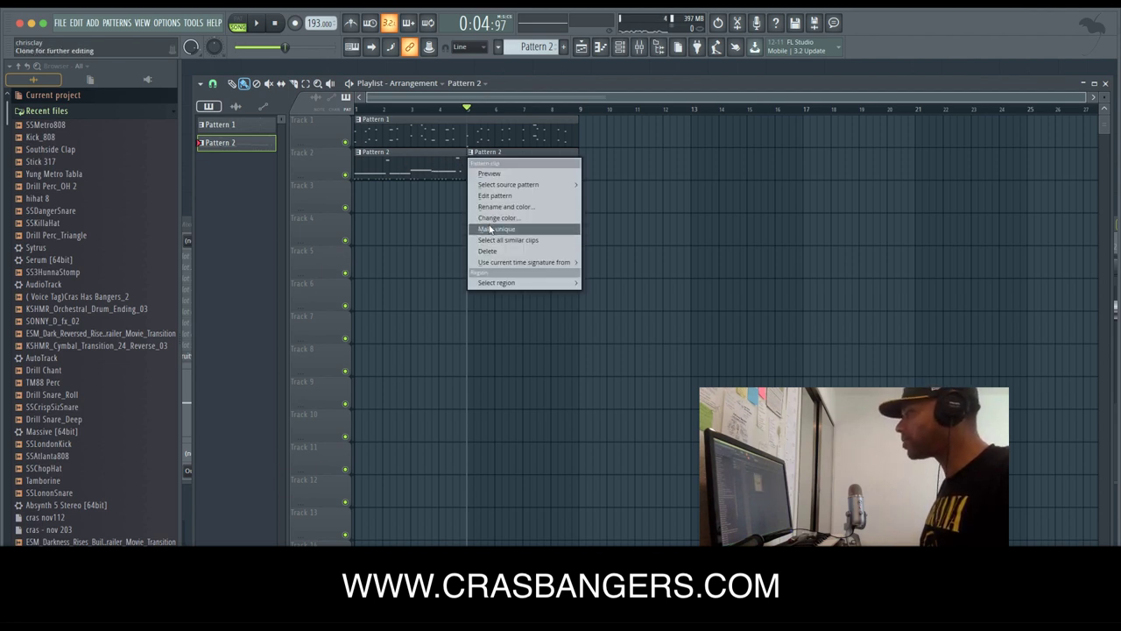
pyautogui.click(490, 225)
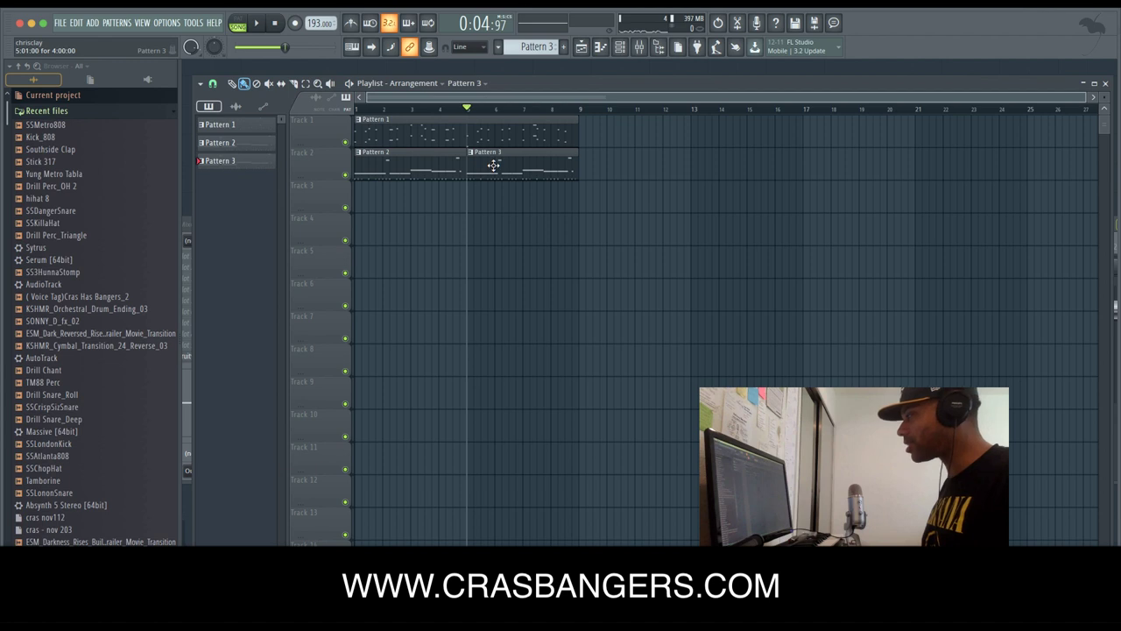
pyautogui.doubleClick(494, 166)
pyautogui.scroll(5, 876, 138)
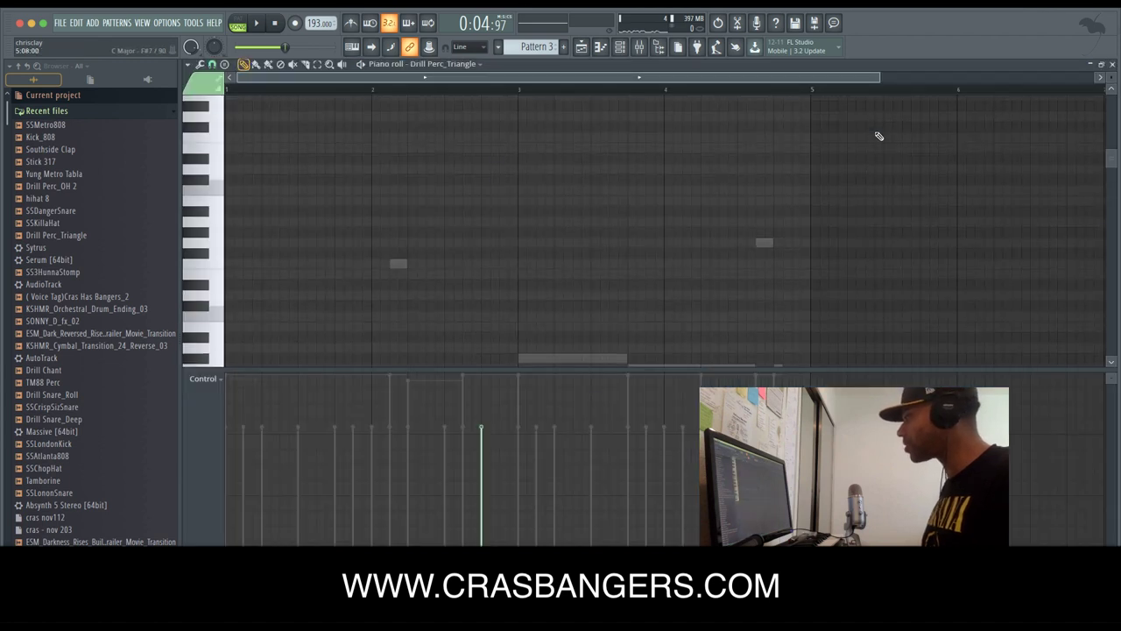
pyautogui.scroll(-3, 878, 135)
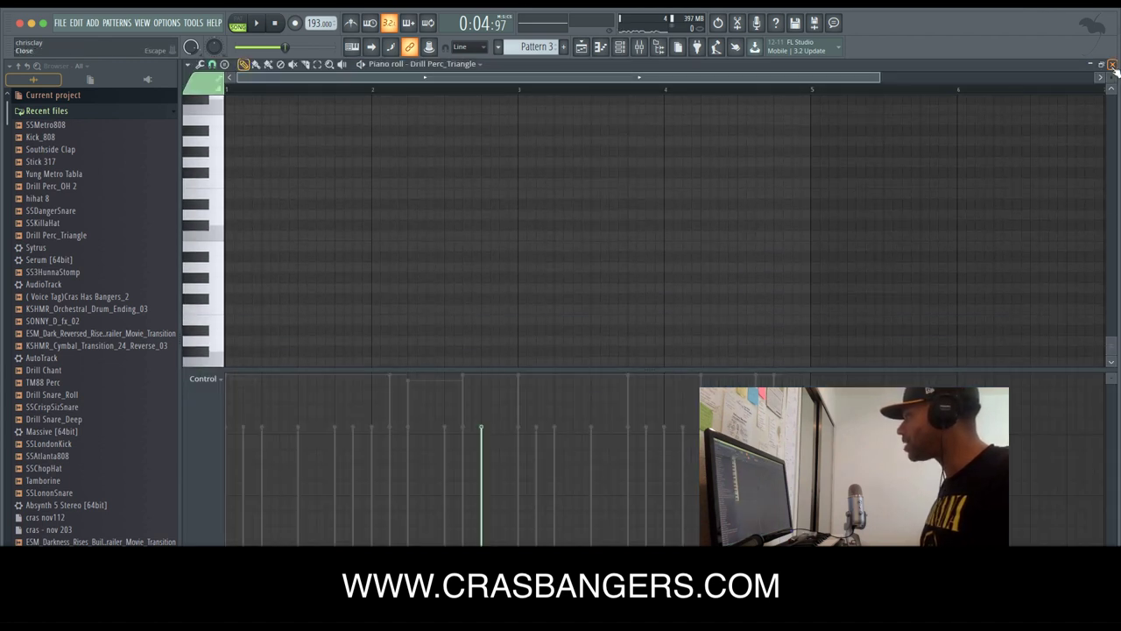
pyautogui.click(1112, 66)
pyautogui.click(603, 81)
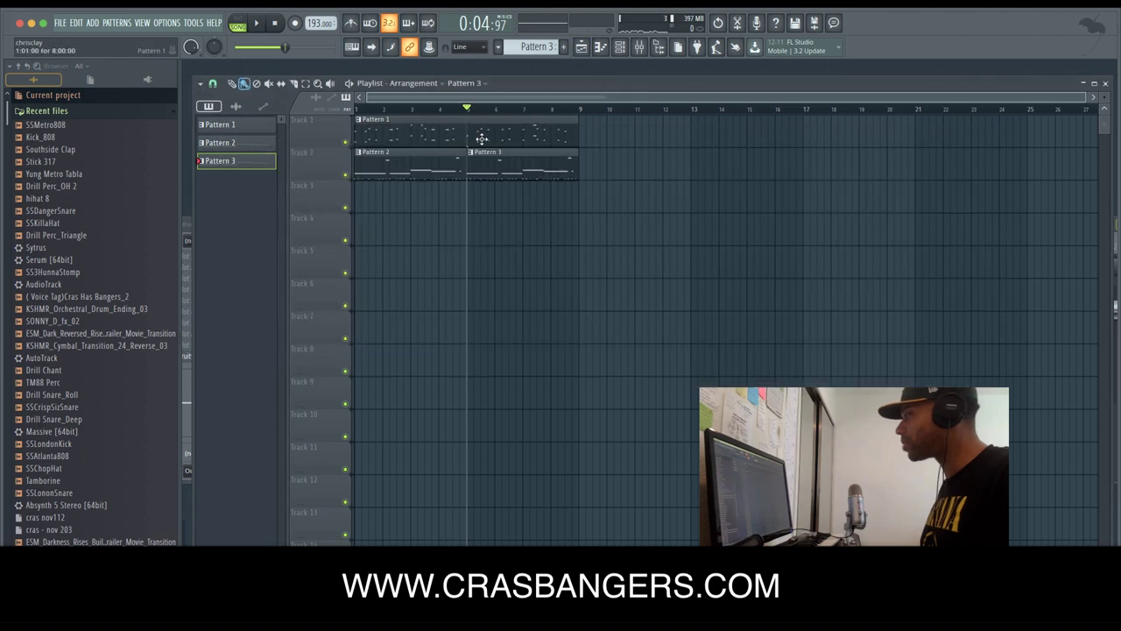
pyautogui.click(473, 155)
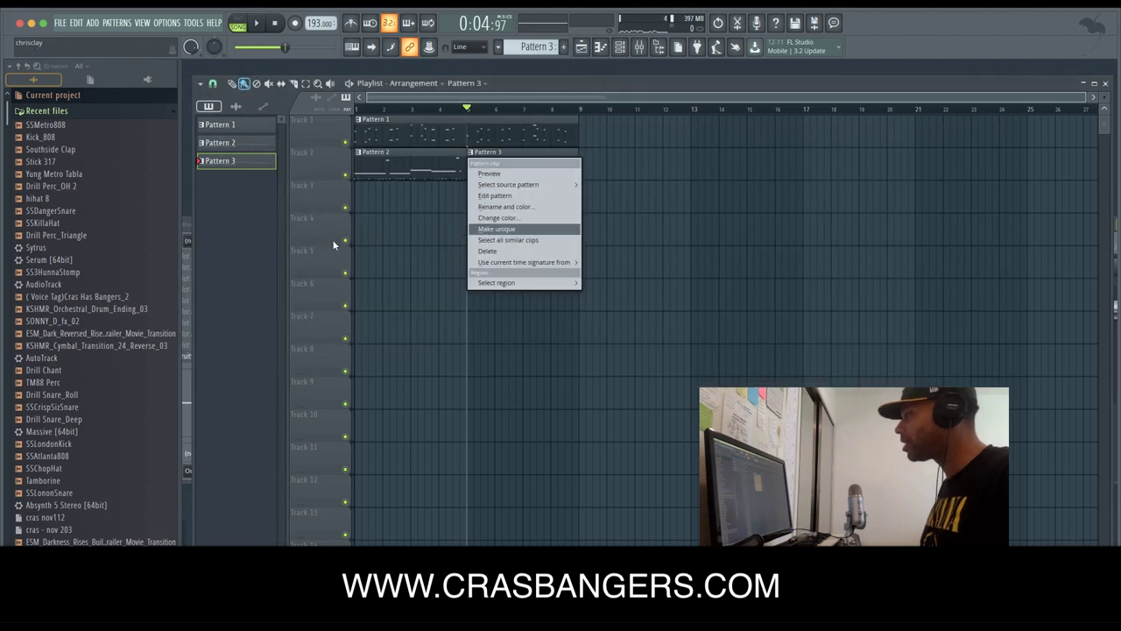
pyautogui.click(332, 245)
# Add a second G6 note at the end of bar 4 to the SSMetro808 channel of Pattern 3.
pyautogui.doubleClick(487, 169)
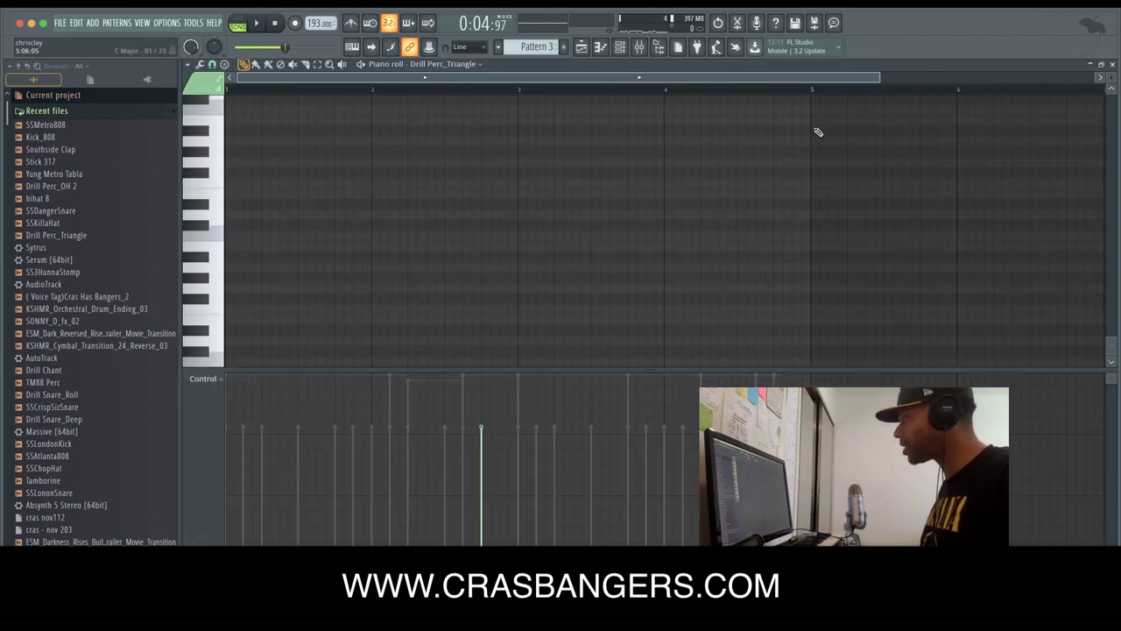
pyautogui.click(1112, 66)
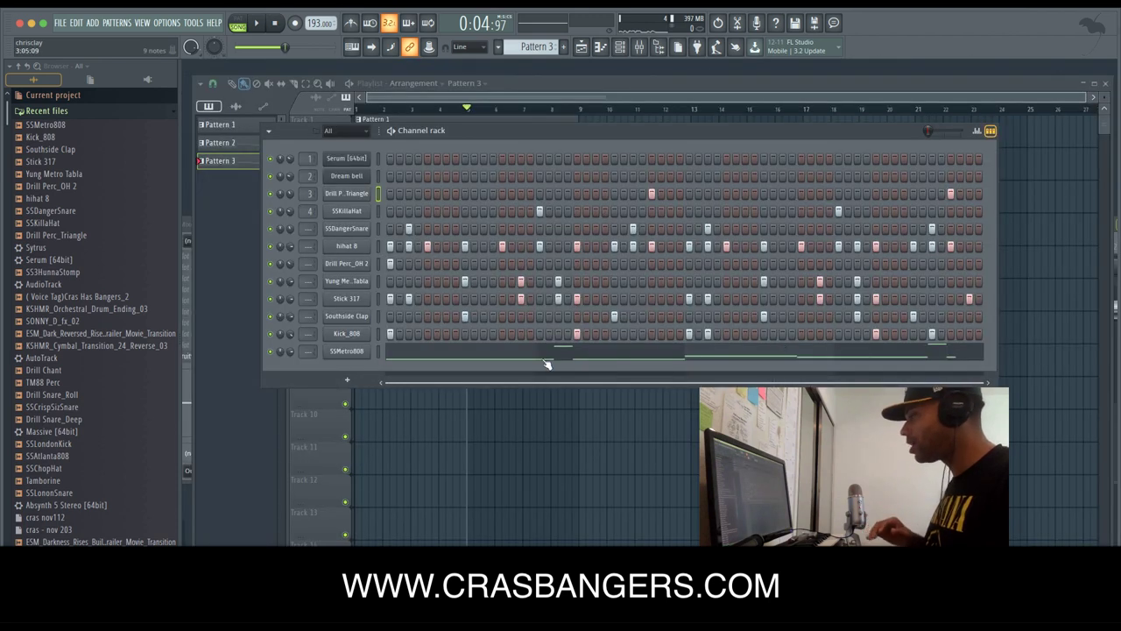
pyautogui.click(426, 347)
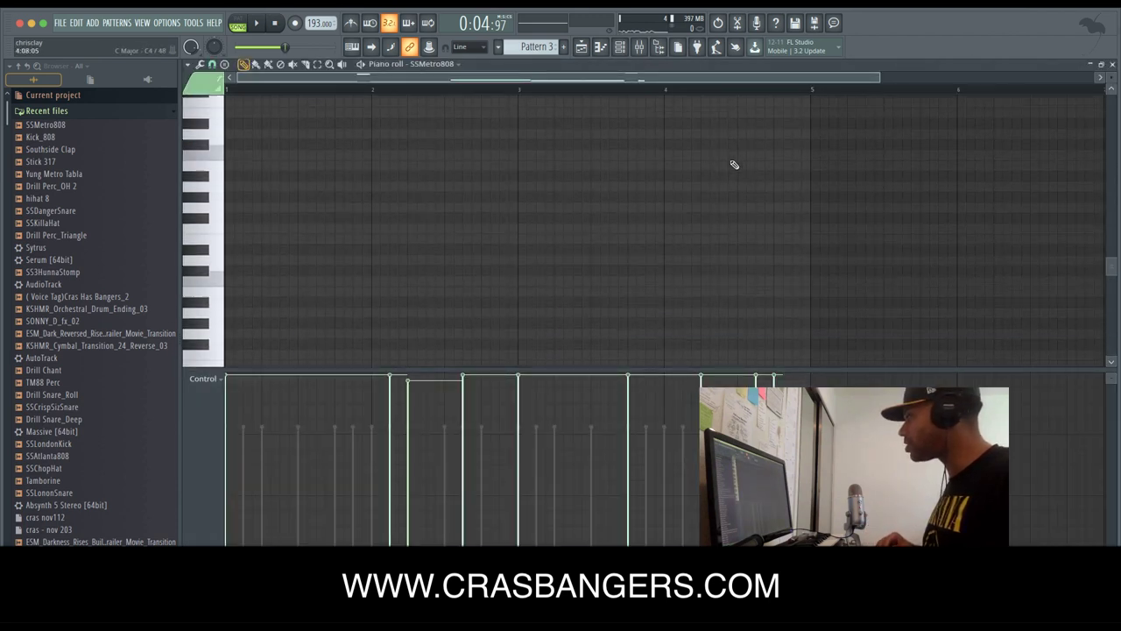
pyautogui.scroll(-3, 735, 166)
pyautogui.click(794, 164)
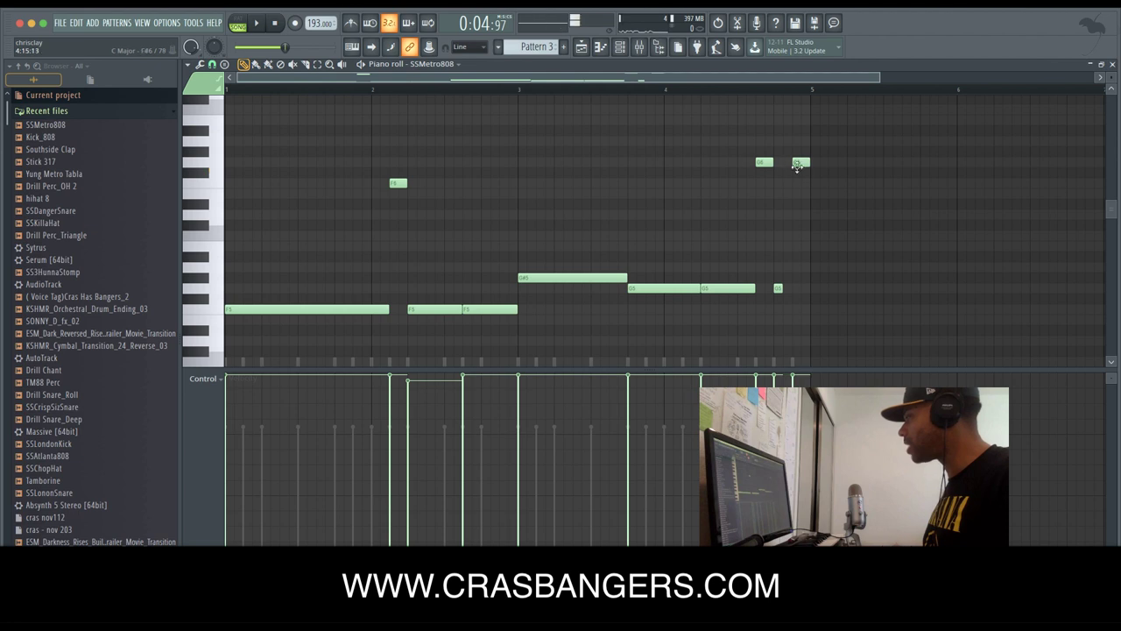
pyautogui.click(1113, 65)
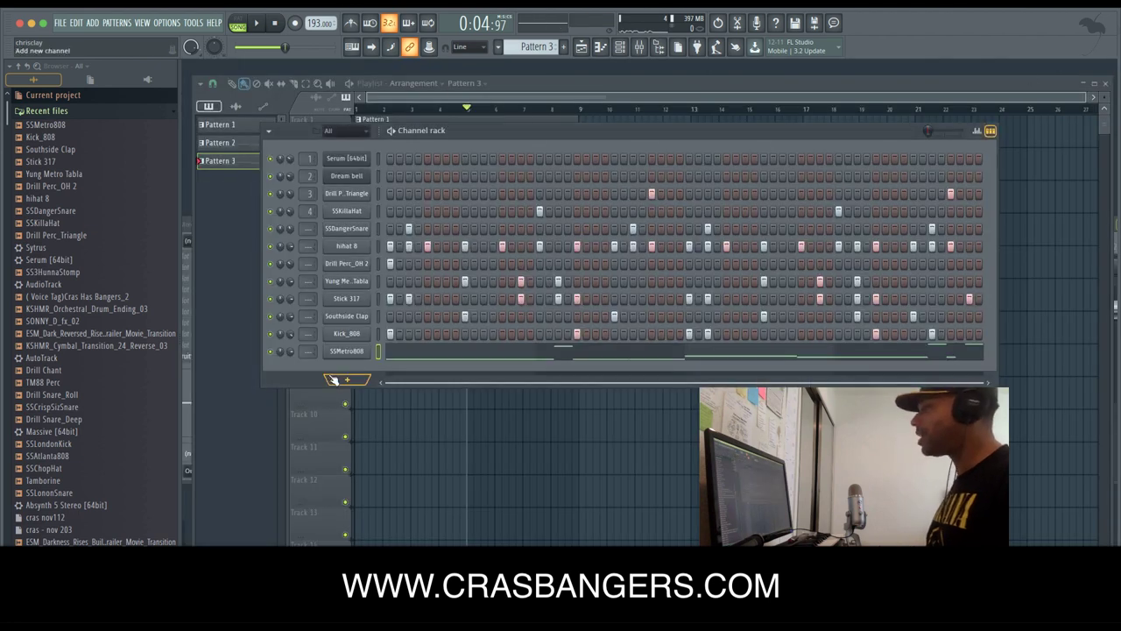
pyautogui.click(311, 401)
# Add Southside Clap hits at steps 19, 31, 59 and 61 of Pattern 3 and audition the pattern.
pyautogui.press('space')
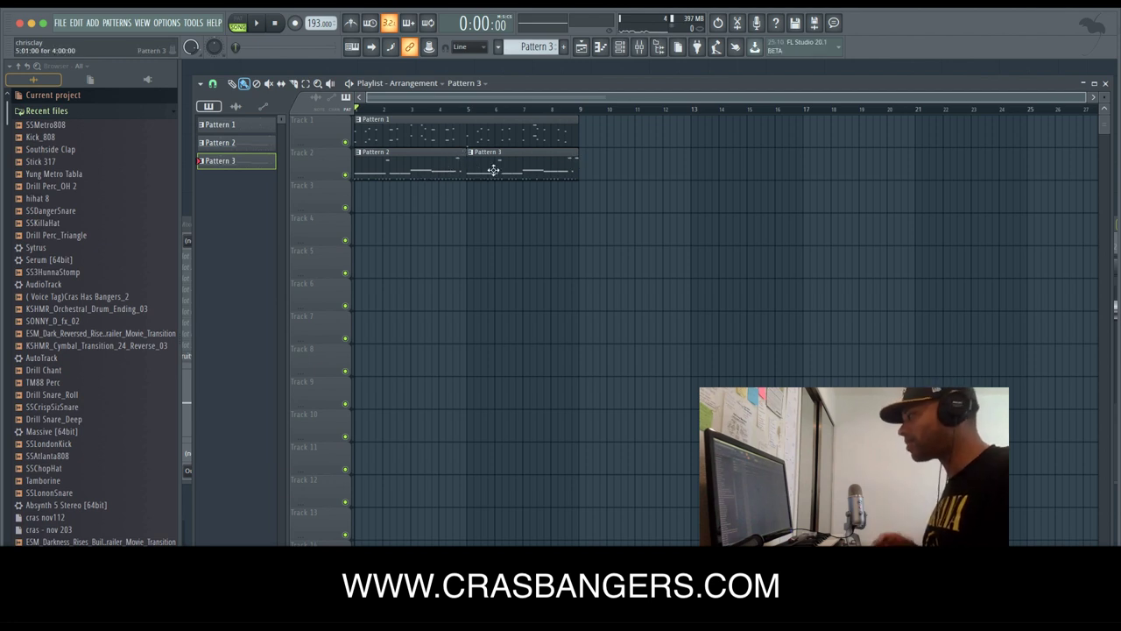
pyautogui.doubleClick(490, 168)
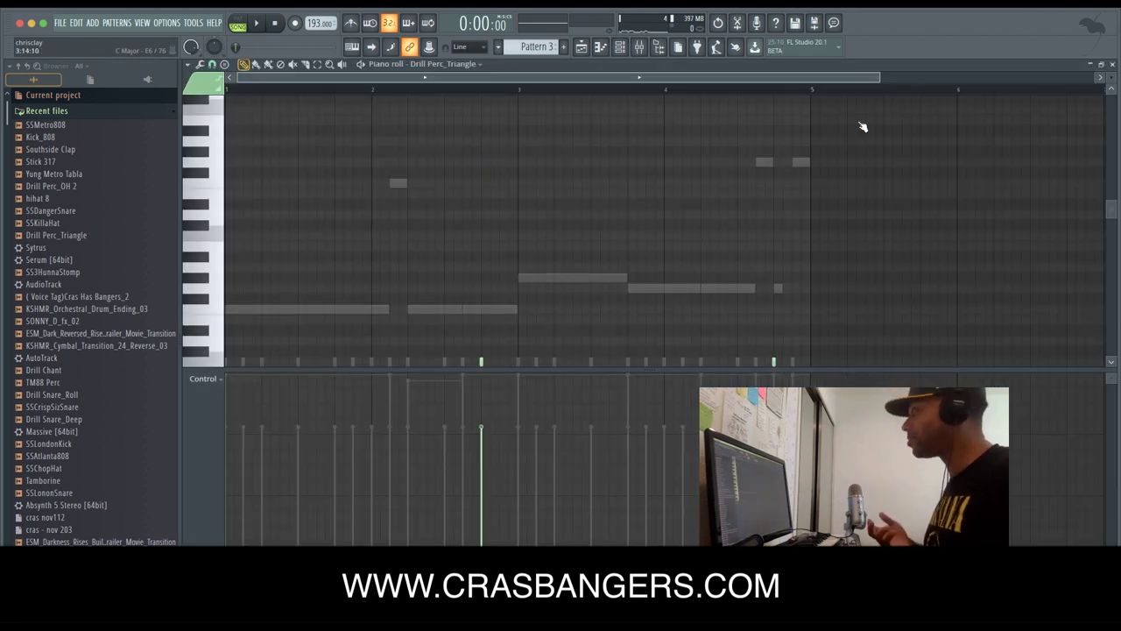
pyautogui.click(1112, 64)
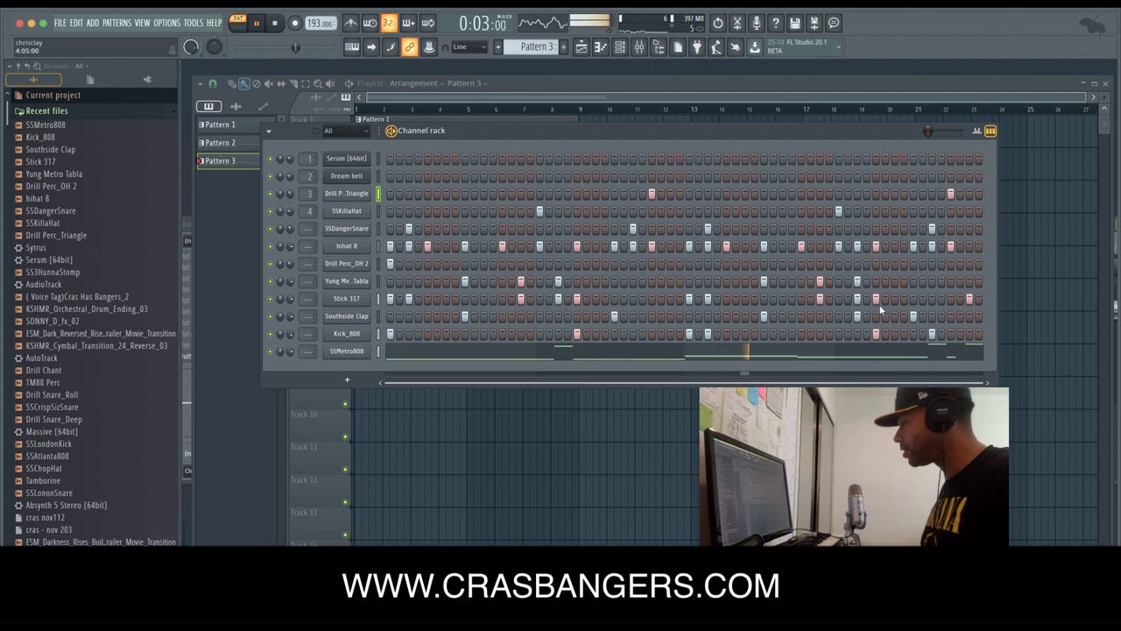
pyautogui.press('space')
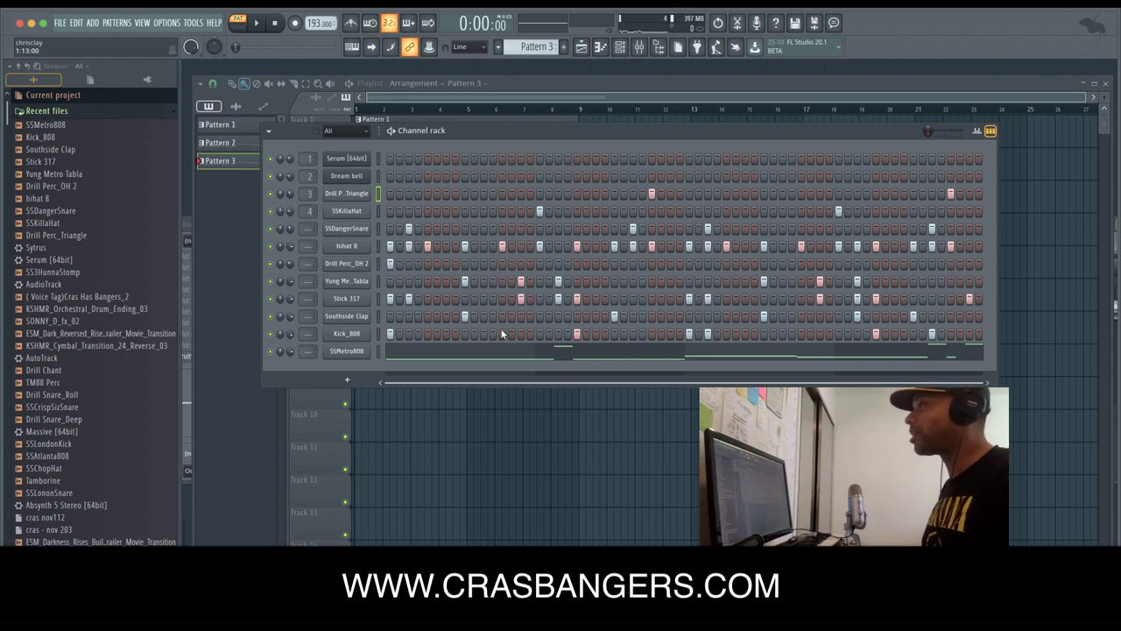
pyautogui.press('space')
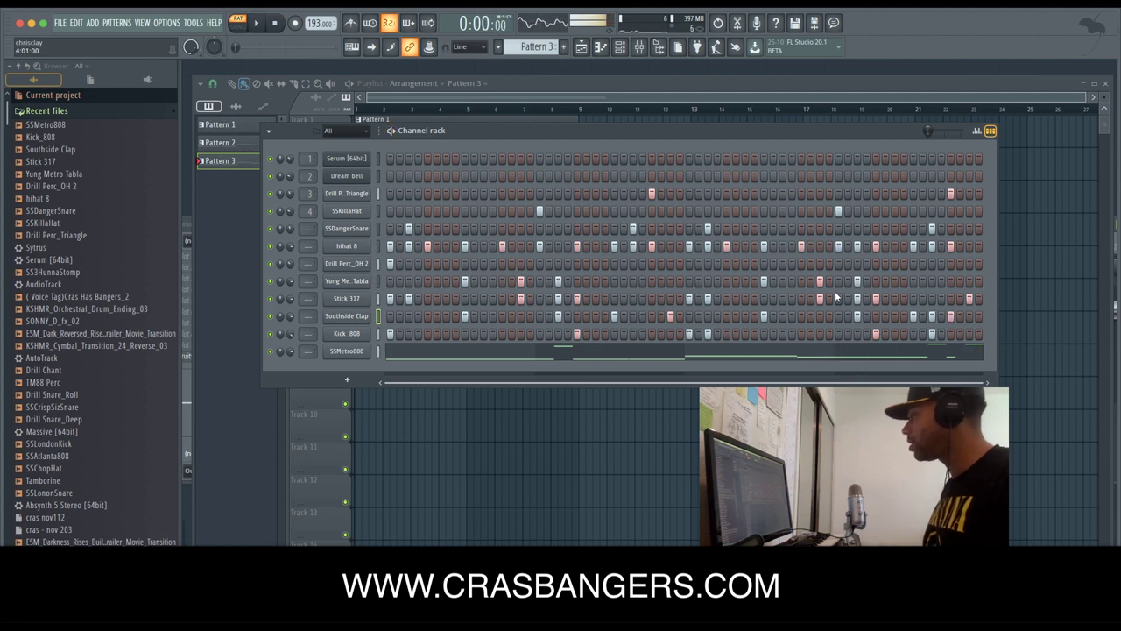
pyautogui.press('space')
# Switch playback to Song mode and listen to the full eight-bar arrangement from the start.
pyautogui.click(890, 83)
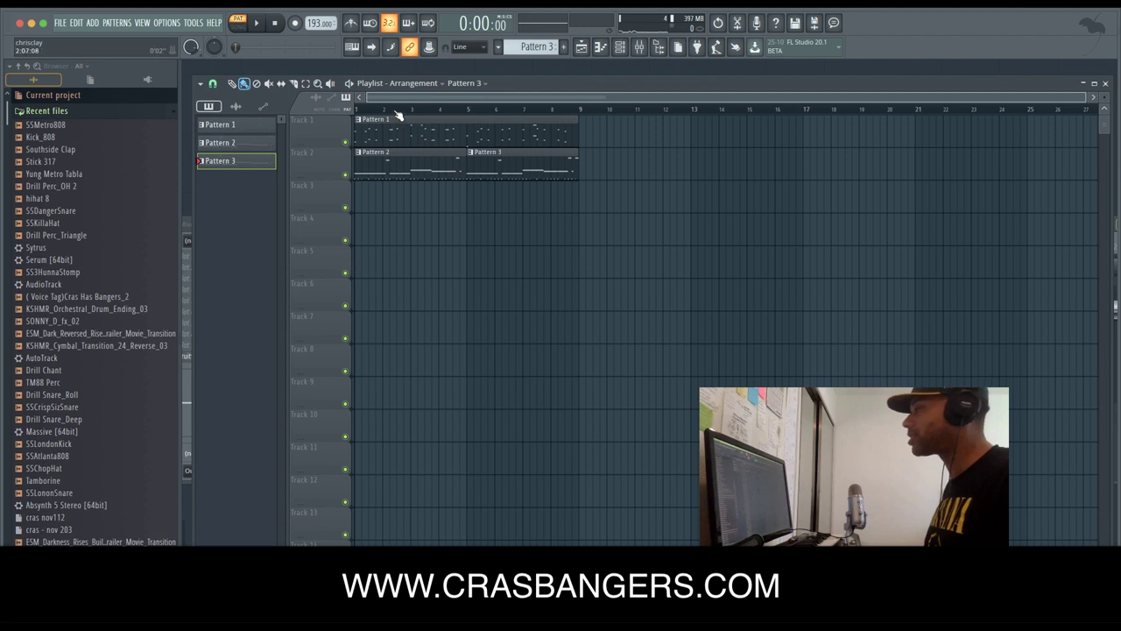
pyautogui.press('l')
pyautogui.press('space')
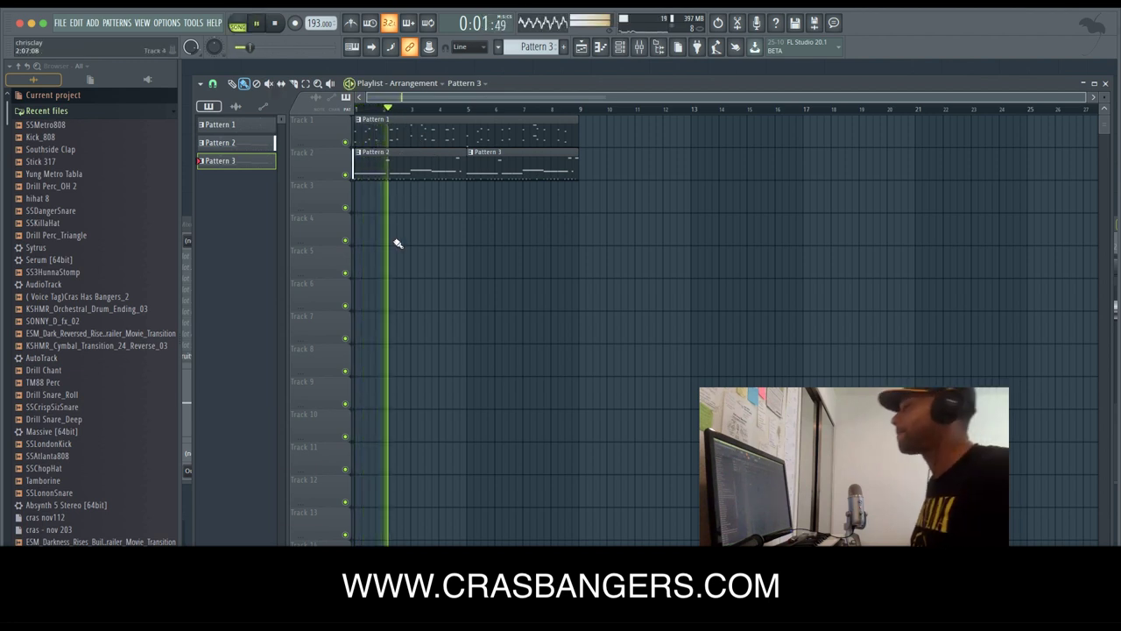
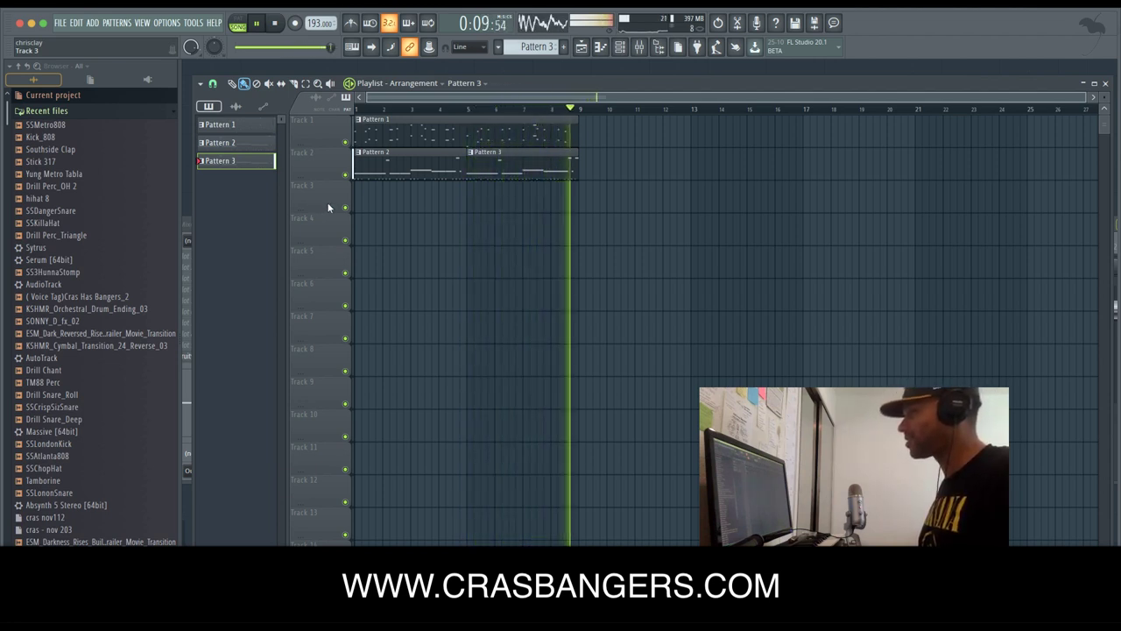
pyautogui.press('space')
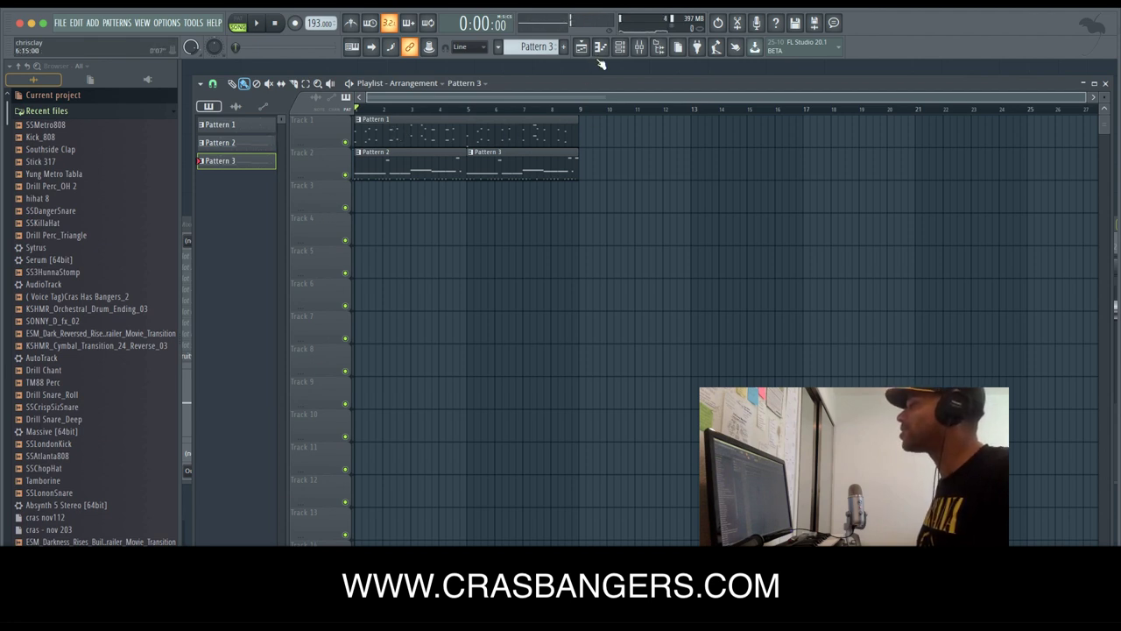
# Route the channels from SSDangerSnare through SSMetro808 to their own mixer tracks, 5 to 12.
pyautogui.click(623, 49)
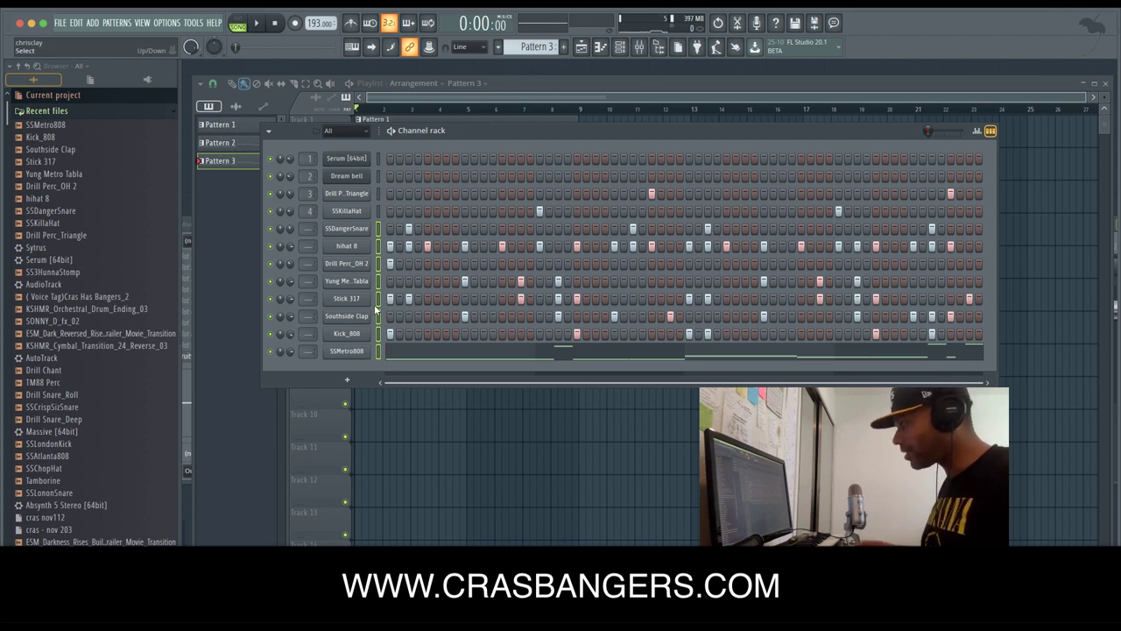
pyautogui.hotkey('ctrl', 'l')
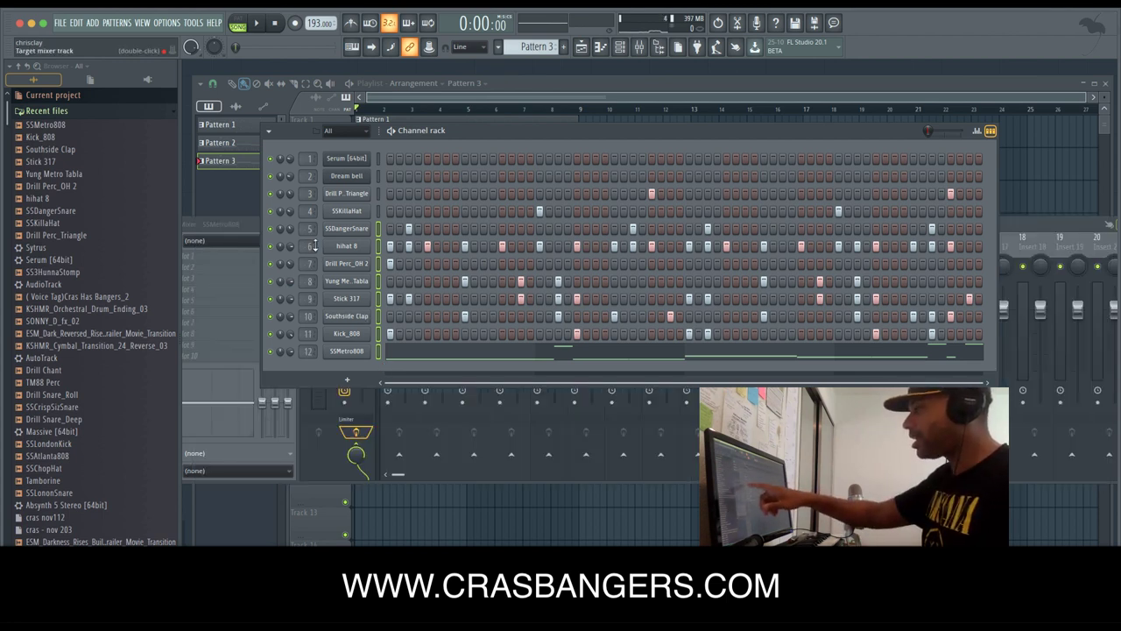
# Solo the Kick_808 mixer track and lower its volume slightly while the arrangement plays.
pyautogui.click(1027, 232)
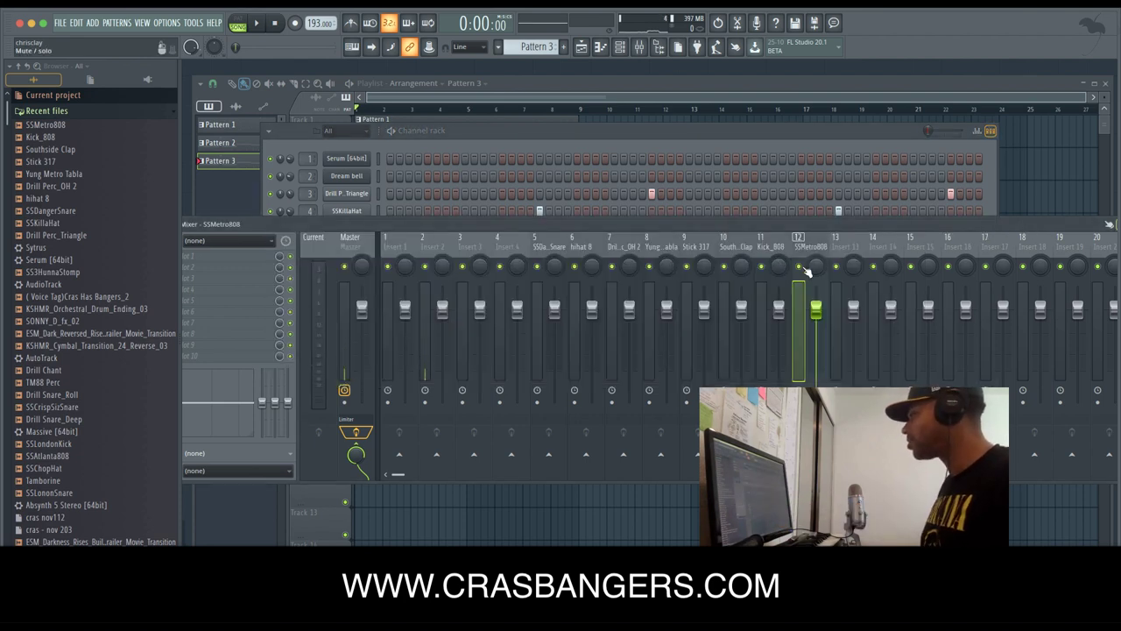
pyautogui.press('space')
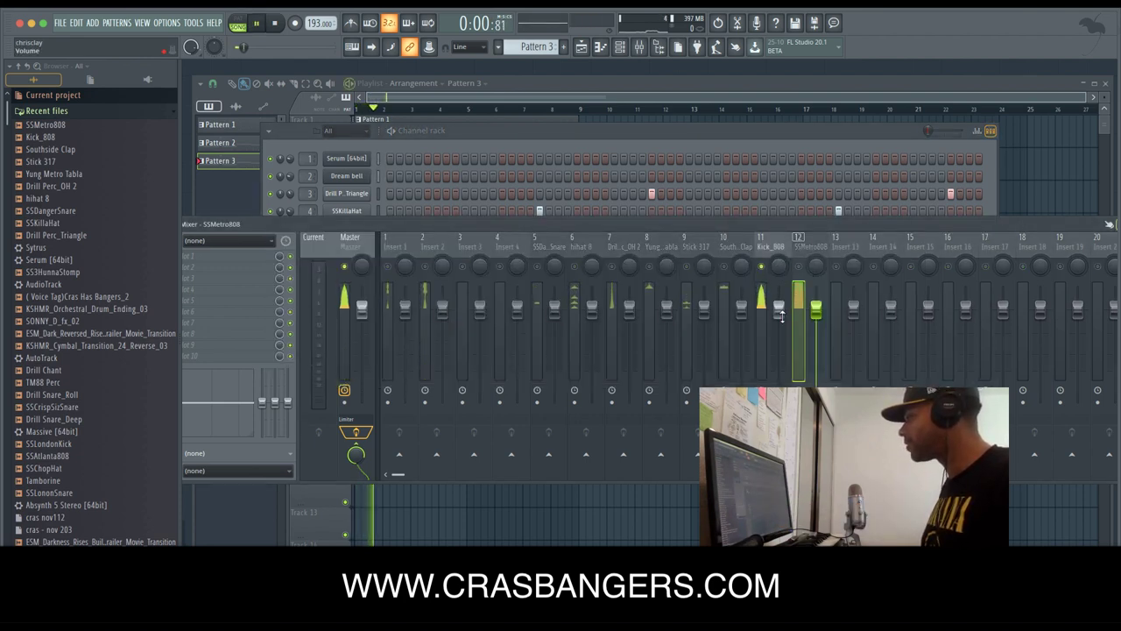
pyautogui.moveTo(779, 309); pyautogui.dragTo(778, 323)
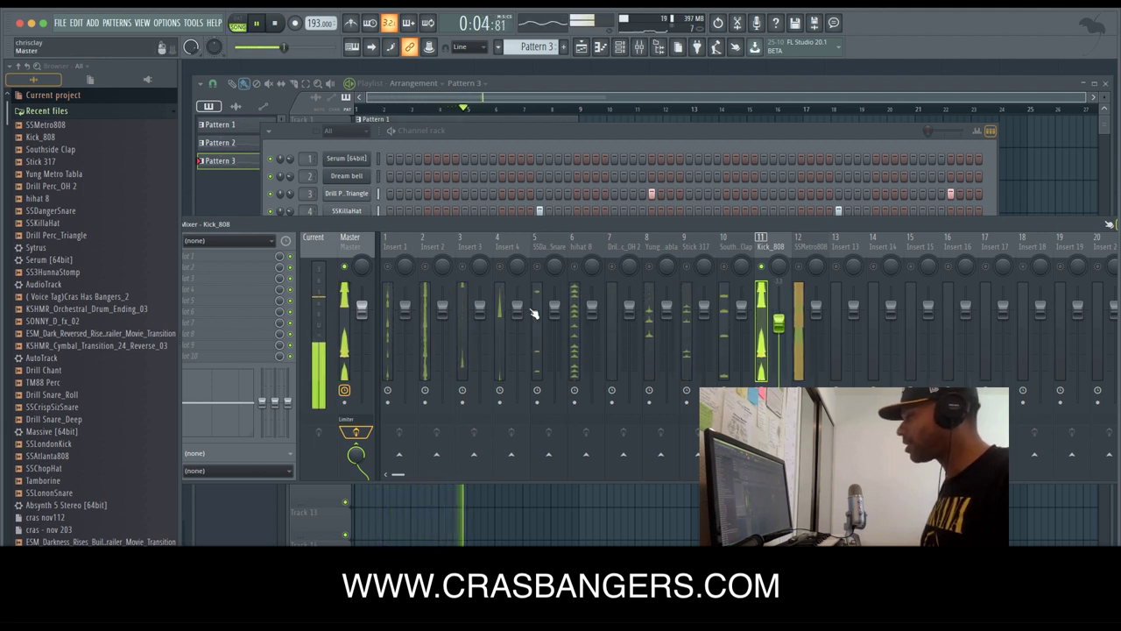
# Bring the SSMetro808 mixer track in beside Kick_808 and lower its volume to about -11.3 dB.
pyautogui.moveTo(815, 307); pyautogui.dragTo(817, 335)
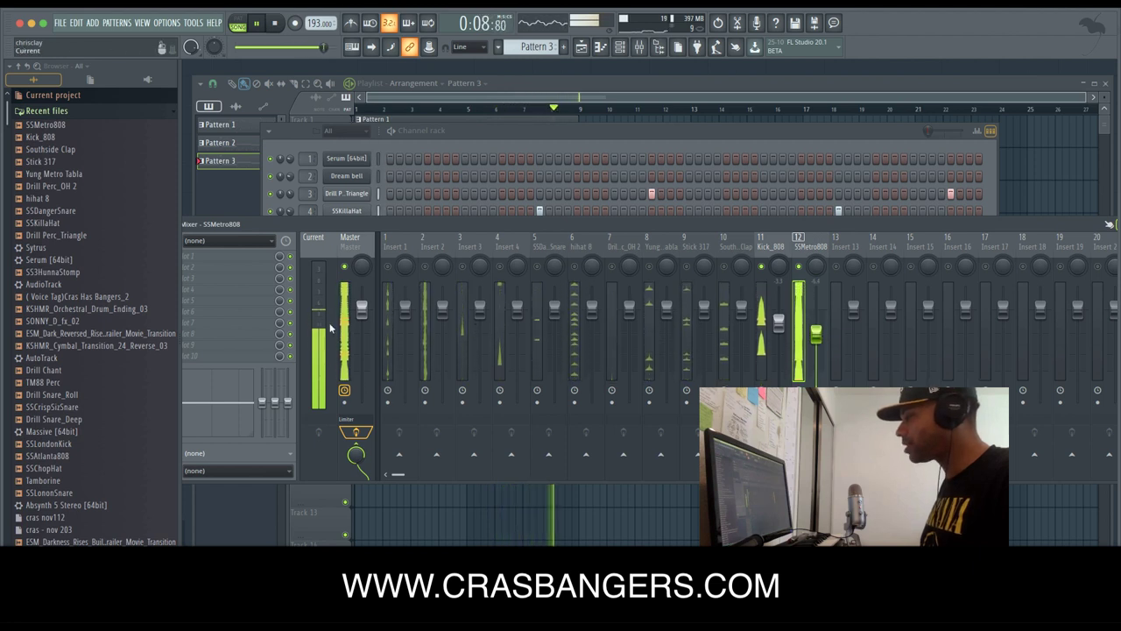
pyautogui.moveTo(817, 335); pyautogui.dragTo(816, 349)
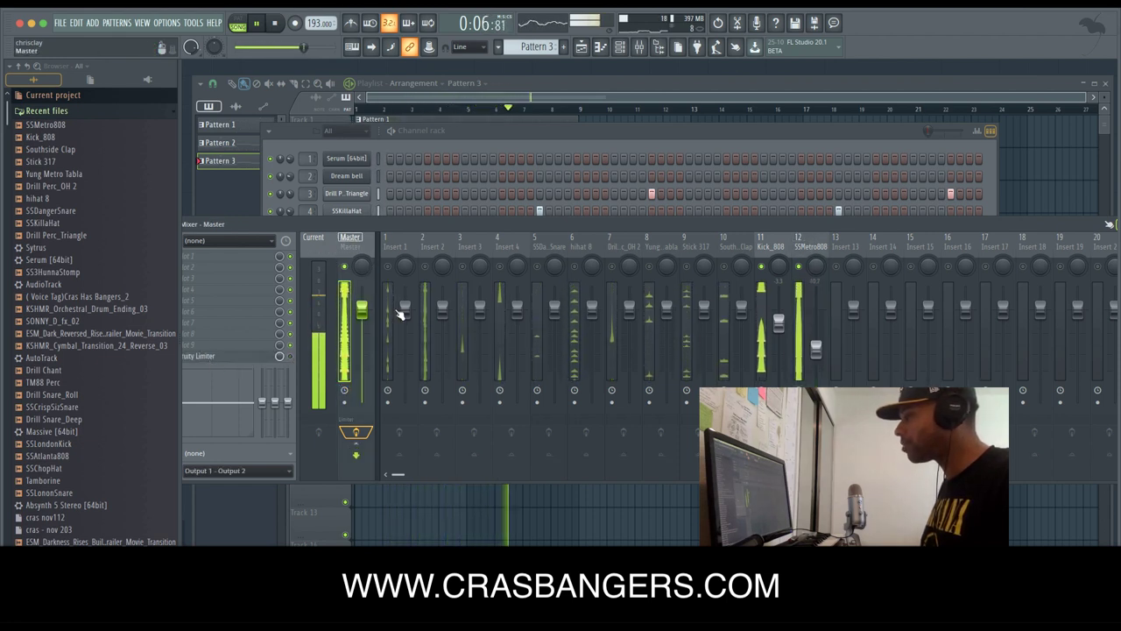
pyautogui.click(769, 248)
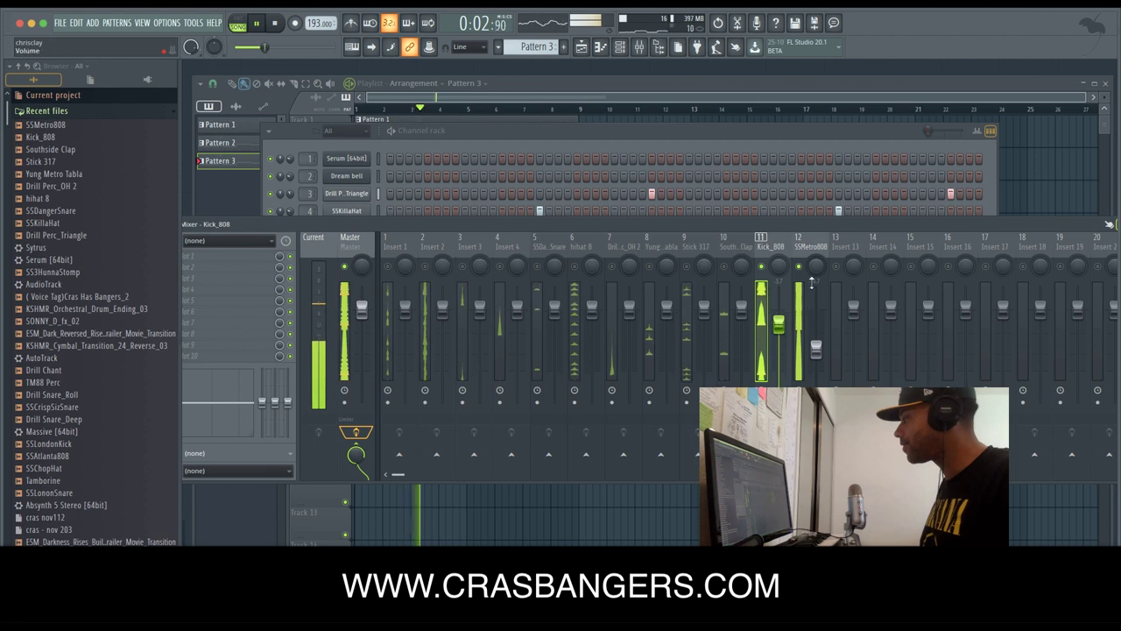
pyautogui.click(815, 350)
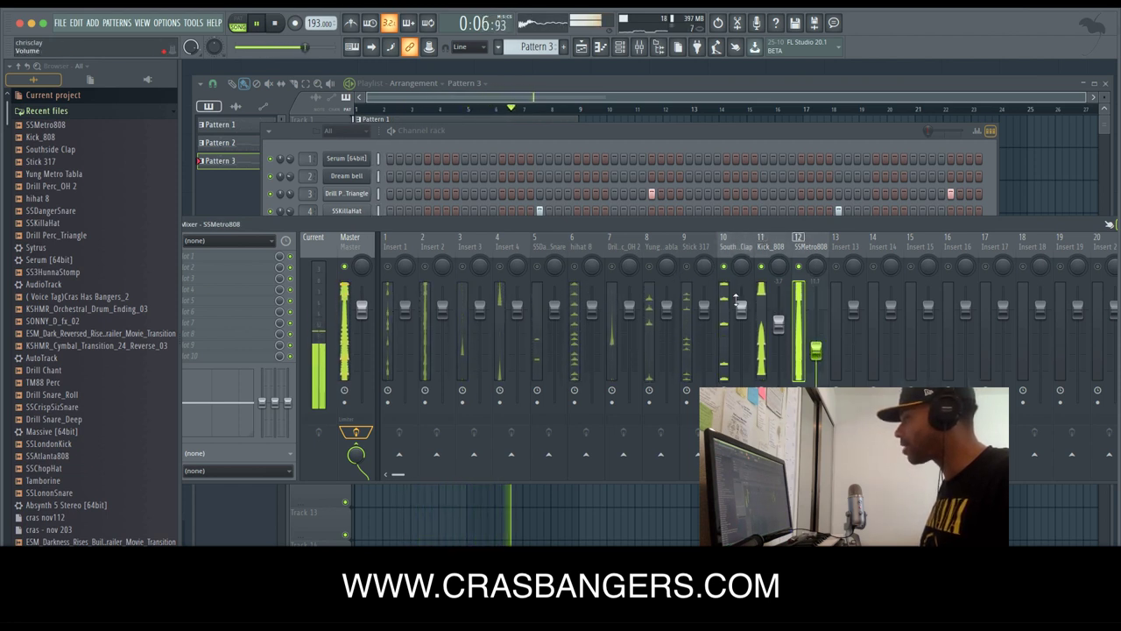
# Unmute and lower Southside Clap, Stick 317 and Yung Metro Tabla, panning the tabla left and the stick 56% right.
pyautogui.moveTo(741, 309); pyautogui.dragTo(741, 330)
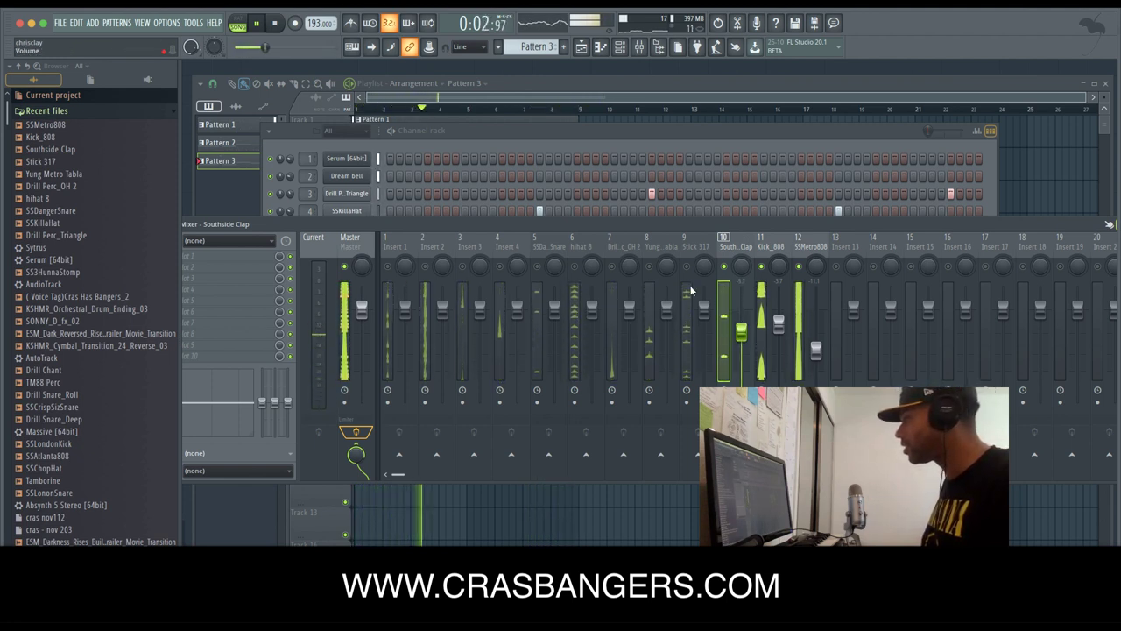
pyautogui.moveTo(703, 308); pyautogui.dragTo(704, 344)
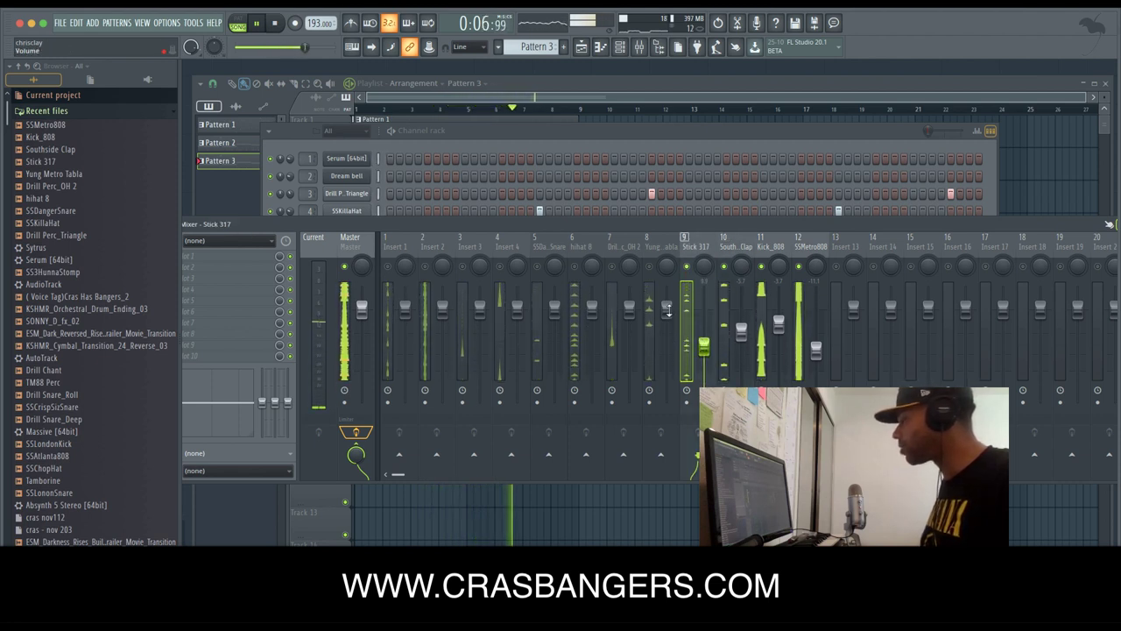
pyautogui.moveTo(668, 310); pyautogui.dragTo(666, 349)
pyautogui.click(650, 266)
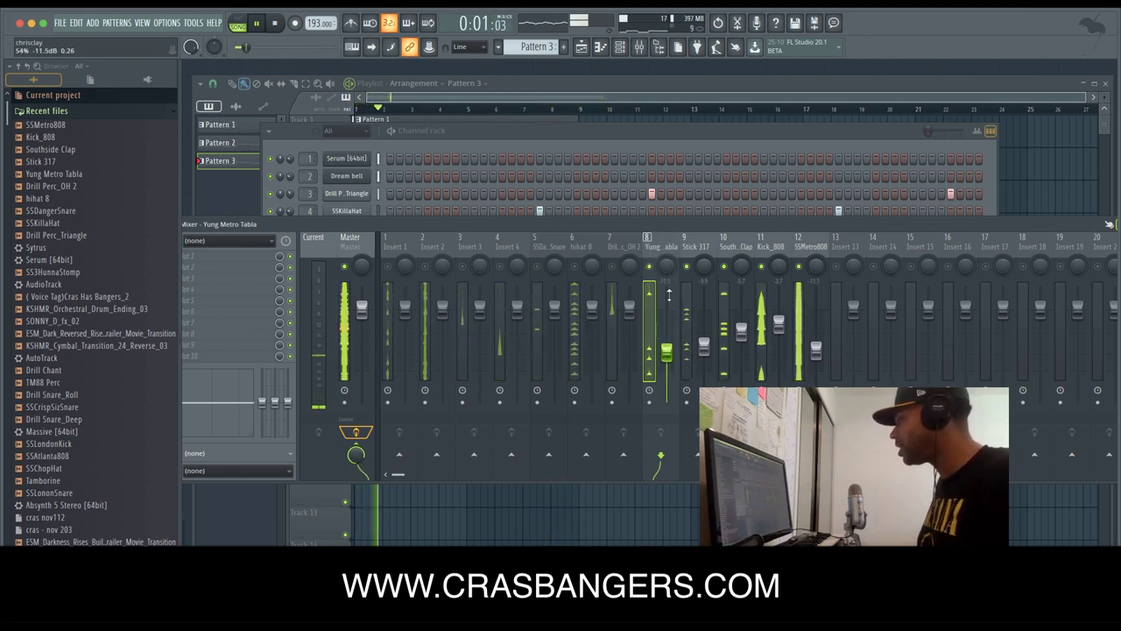
pyautogui.click(687, 267)
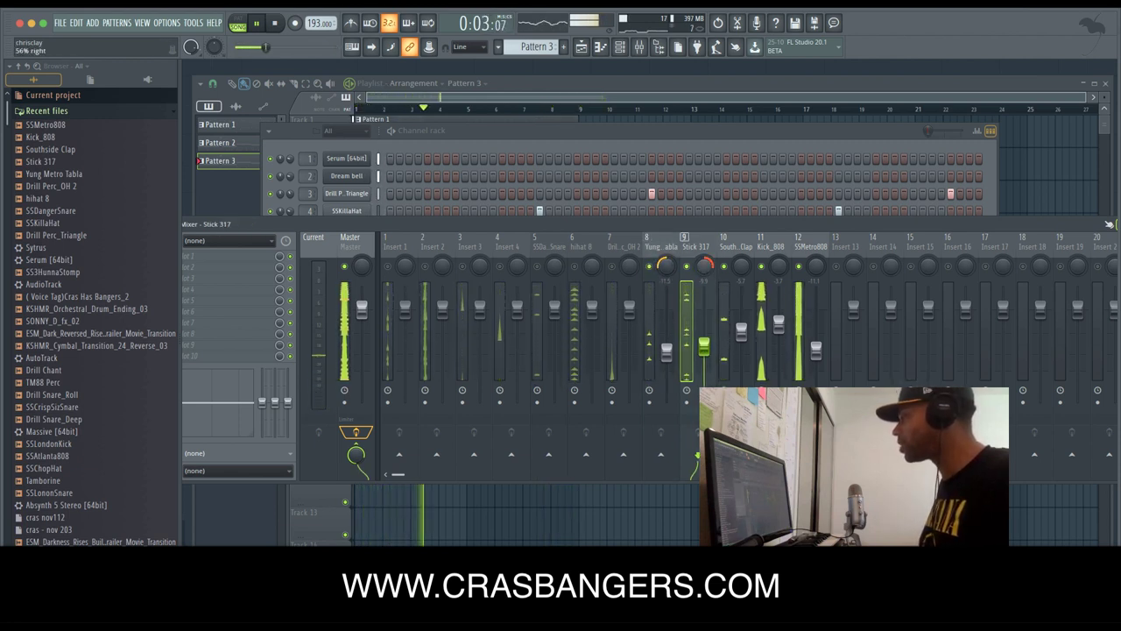
# Unmute the Drill Perc_OH 2, hihat 8 and SSDangerSnare mixer tracks and lower their volumes well below the kick.
pyautogui.click(612, 266)
pyautogui.moveTo(629, 309); pyautogui.dragTo(629, 358)
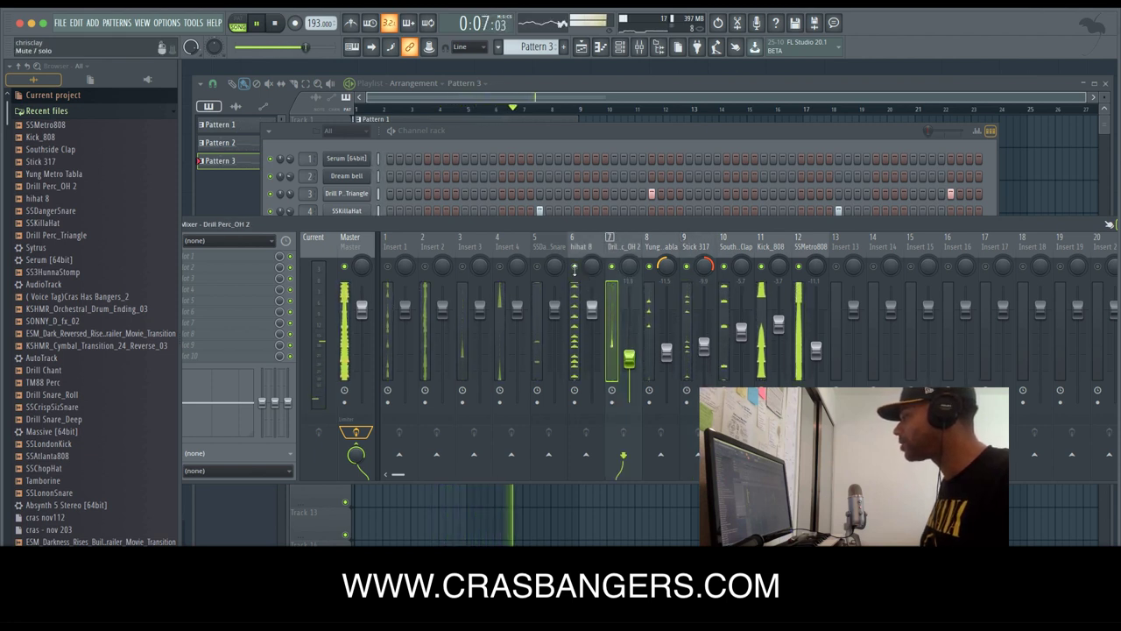
pyautogui.moveTo(592, 288); pyautogui.dragTo(593, 335)
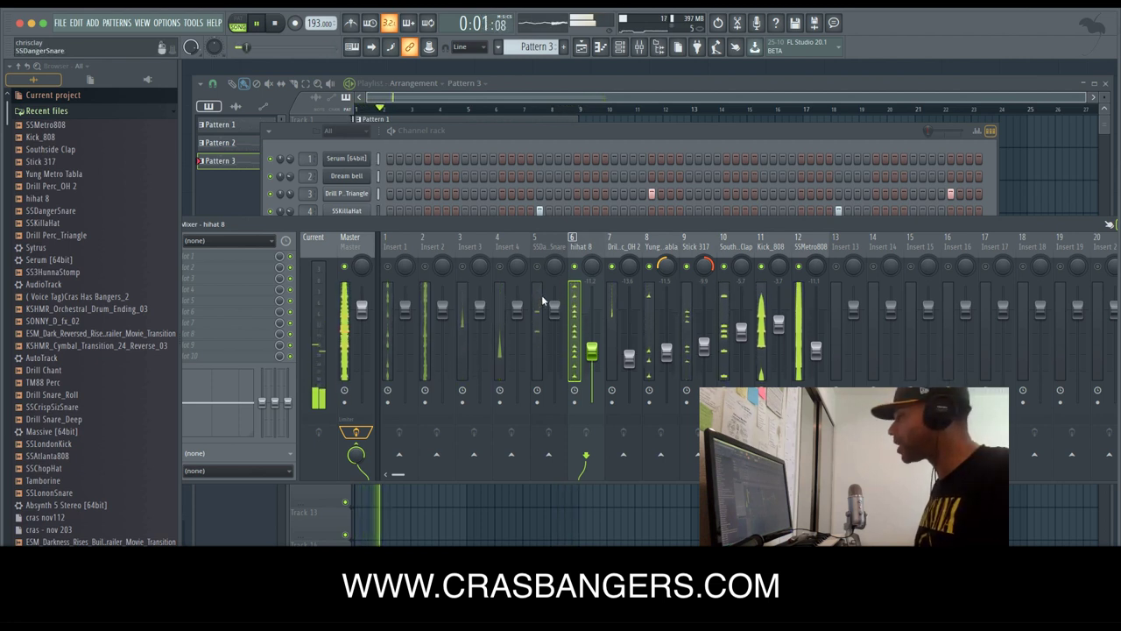
pyautogui.moveTo(554, 307); pyautogui.dragTo(554, 358)
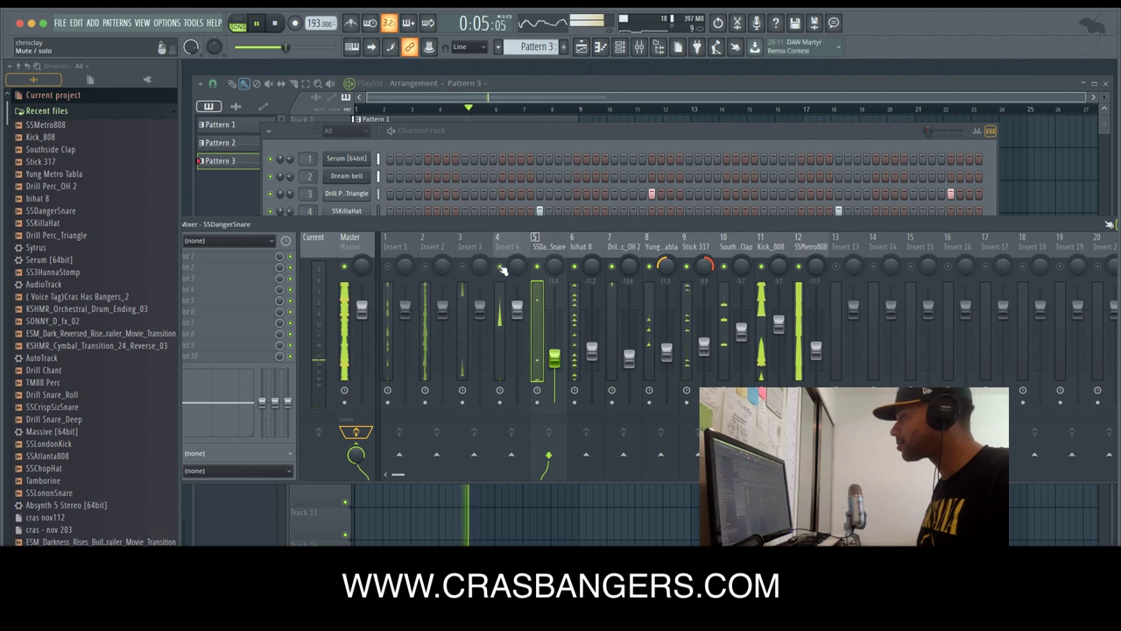
# Unmute Insert 4 and Insert 3, lower both volumes, and pan Insert 3 59% left and Insert 4 right.
pyautogui.moveTo(517, 307); pyautogui.dragTo(516, 353)
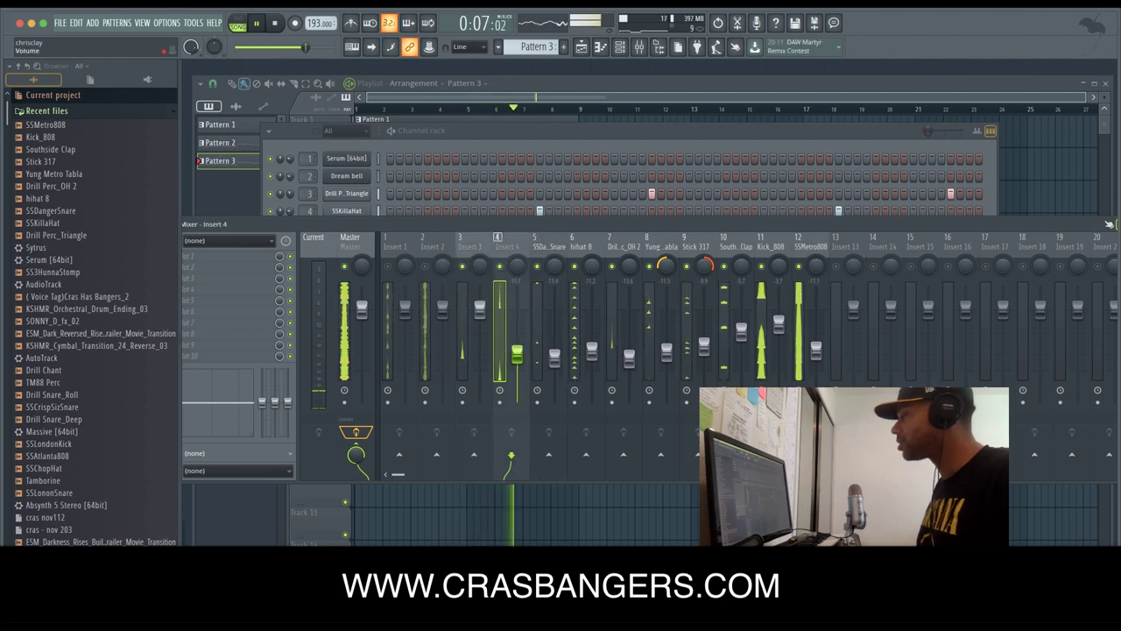
pyautogui.moveTo(479, 309); pyautogui.dragTo(479, 358)
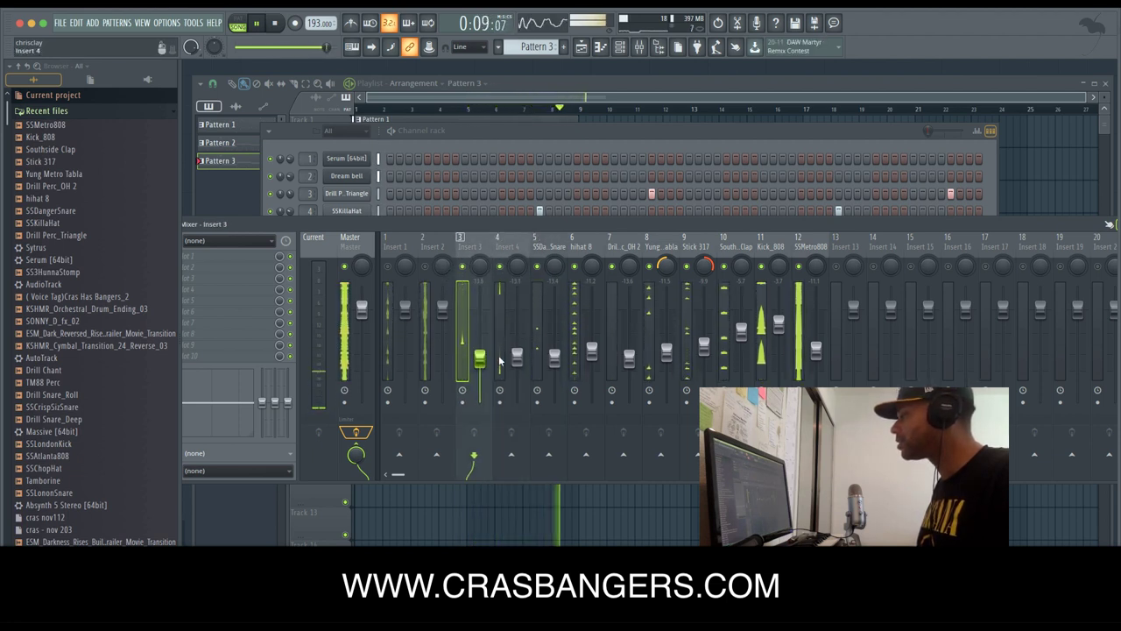
pyautogui.click(517, 357)
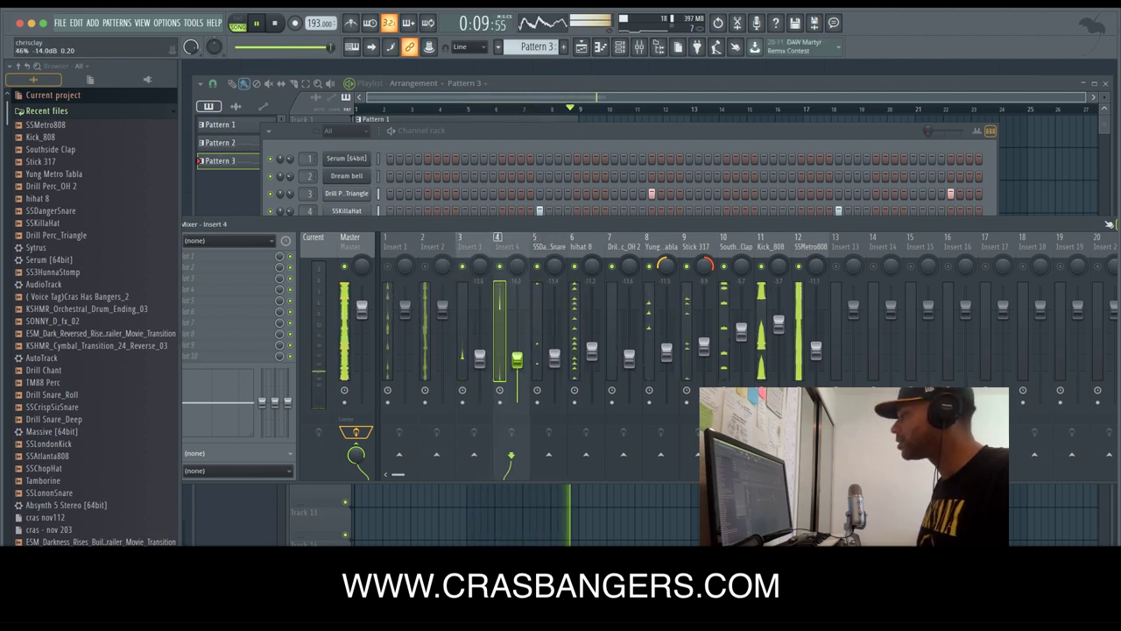
pyautogui.click(487, 265)
pyautogui.moveTo(481, 357); pyautogui.dragTo(481, 359)
pyautogui.moveTo(480, 266); pyautogui.dragTo(482, 316)
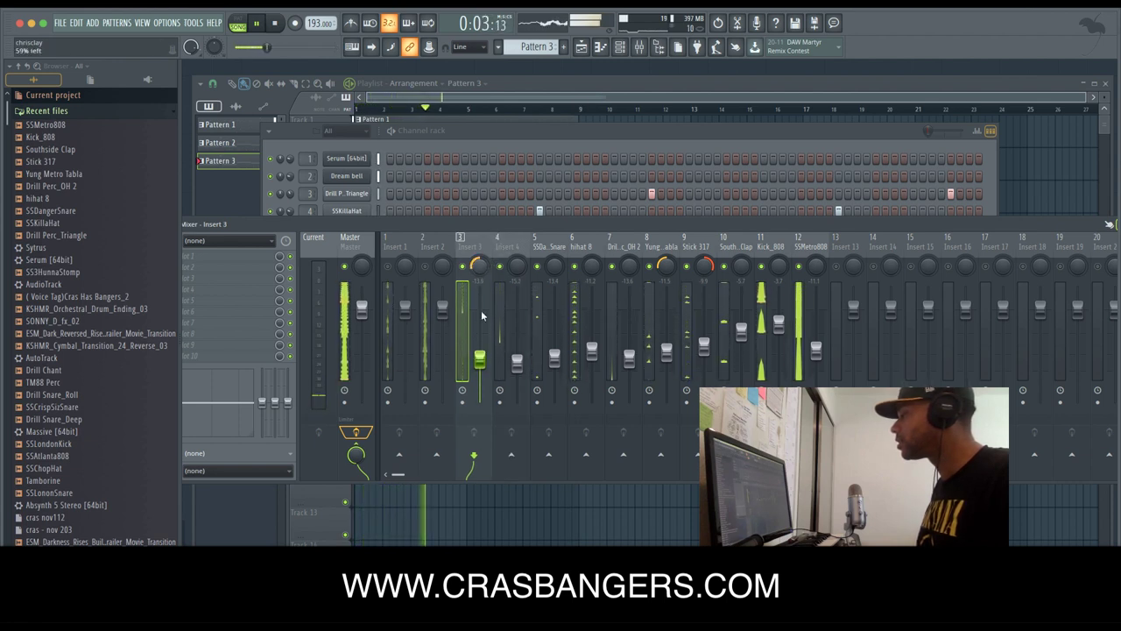
pyautogui.moveTo(517, 266); pyautogui.dragTo(517, 219)
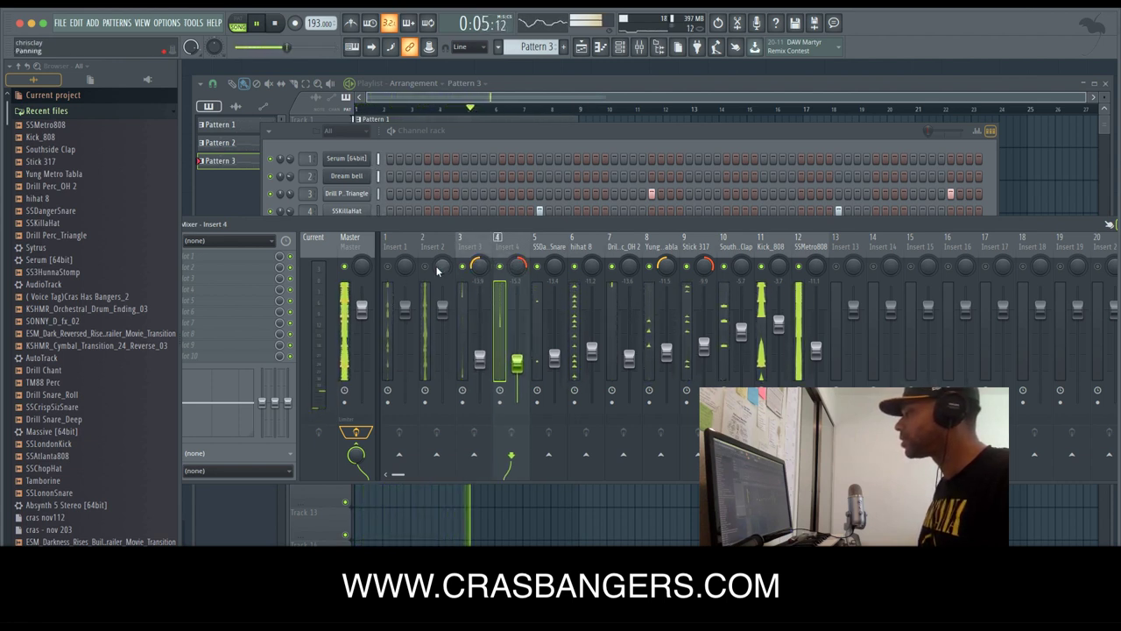
# Unmute and lower Insert 2 and Insert 1, stop playback, and select the Dream bell channel's mixer track.
pyautogui.moveTo(443, 307); pyautogui.dragTo(405, 334)
pyautogui.click(405, 311)
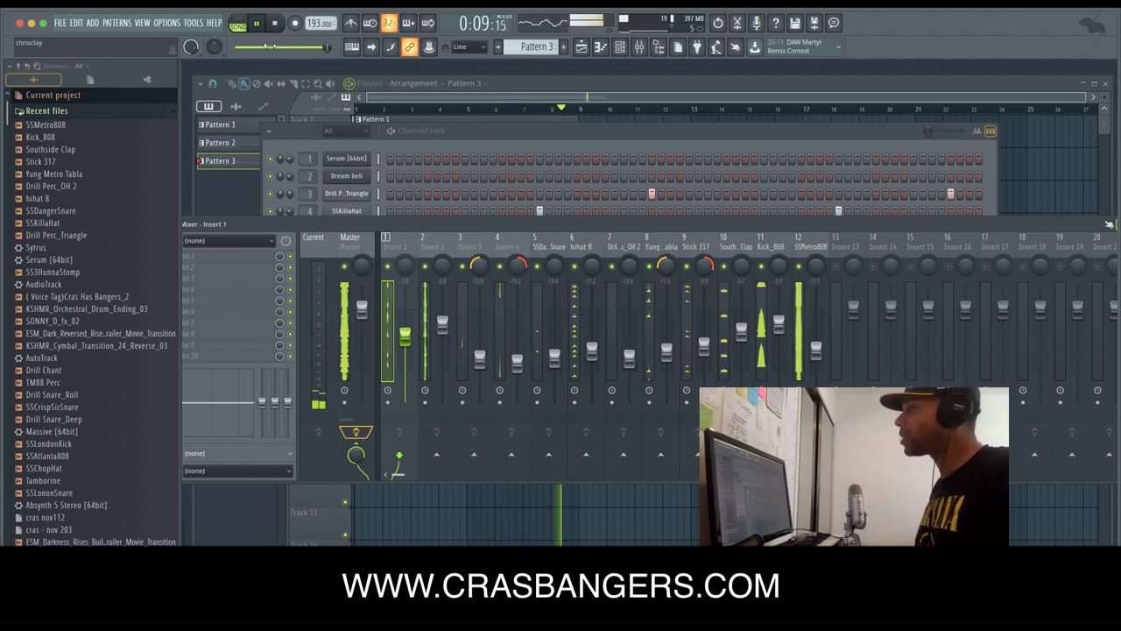
pyautogui.press('space')
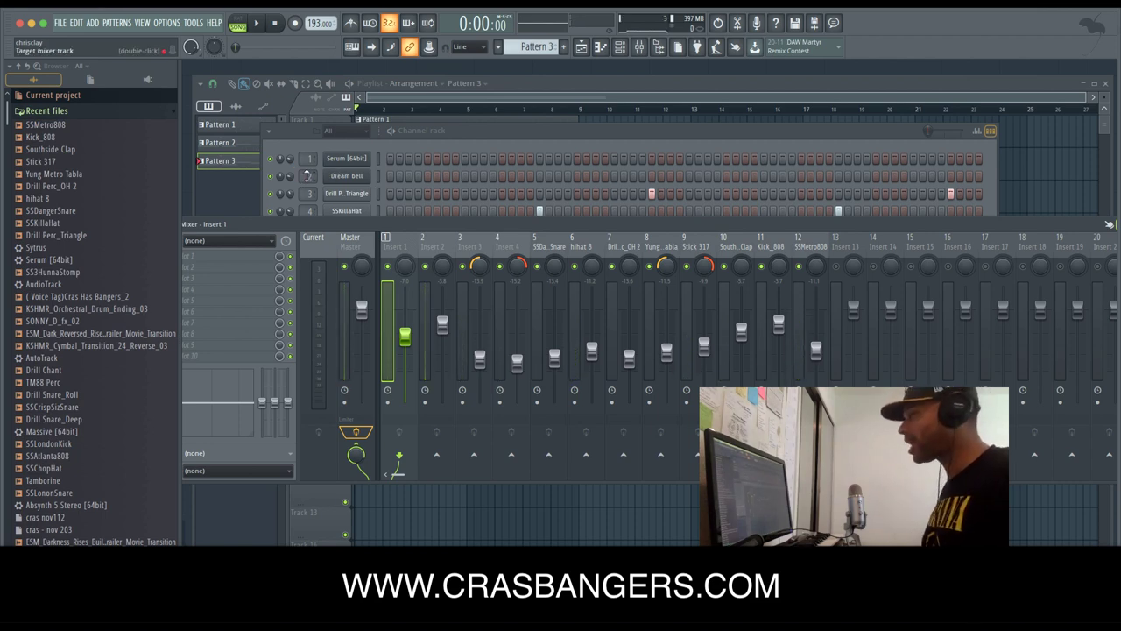
pyautogui.click(307, 175)
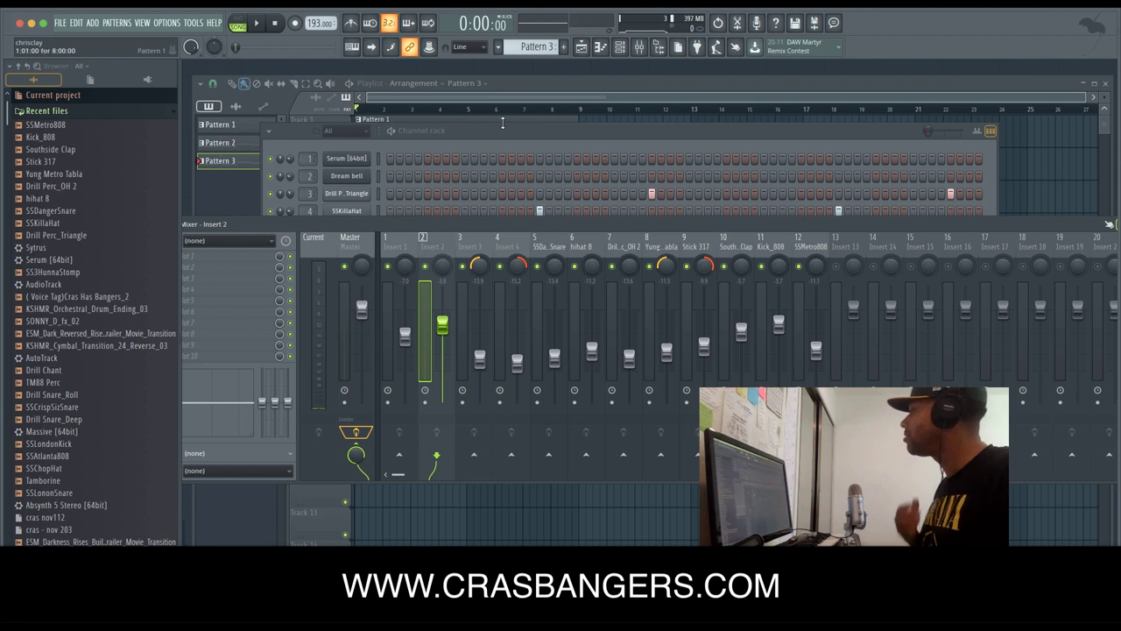
# Replay the arrangement from the start, close the playlist, and move the mixer window fully into view.
pyautogui.click(567, 98)
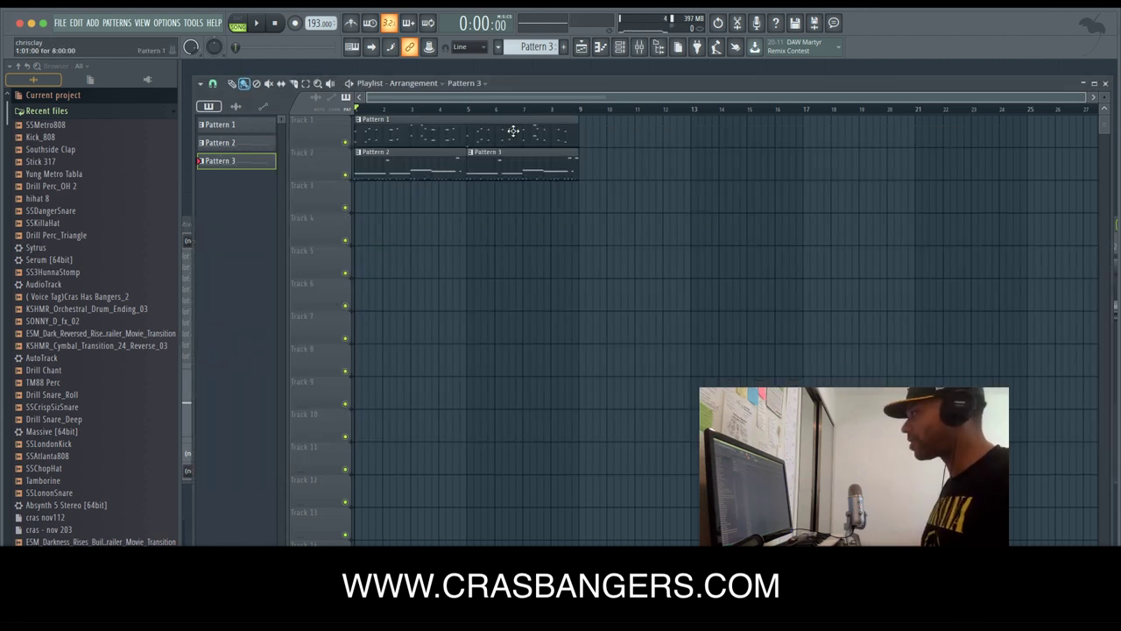
pyautogui.press('space')
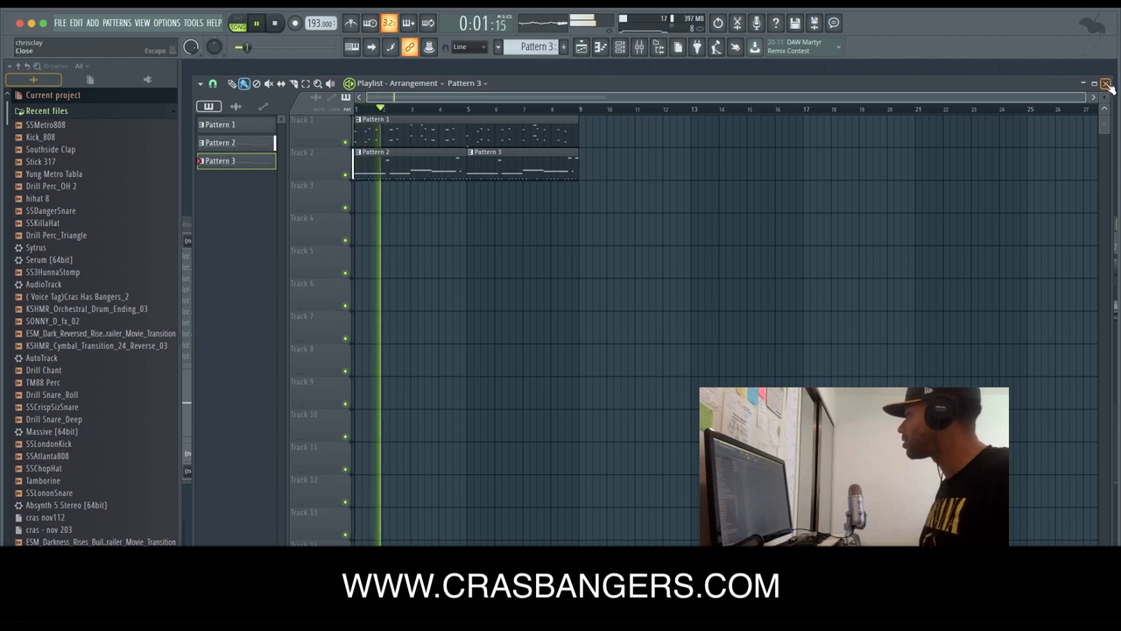
pyautogui.press('F5')
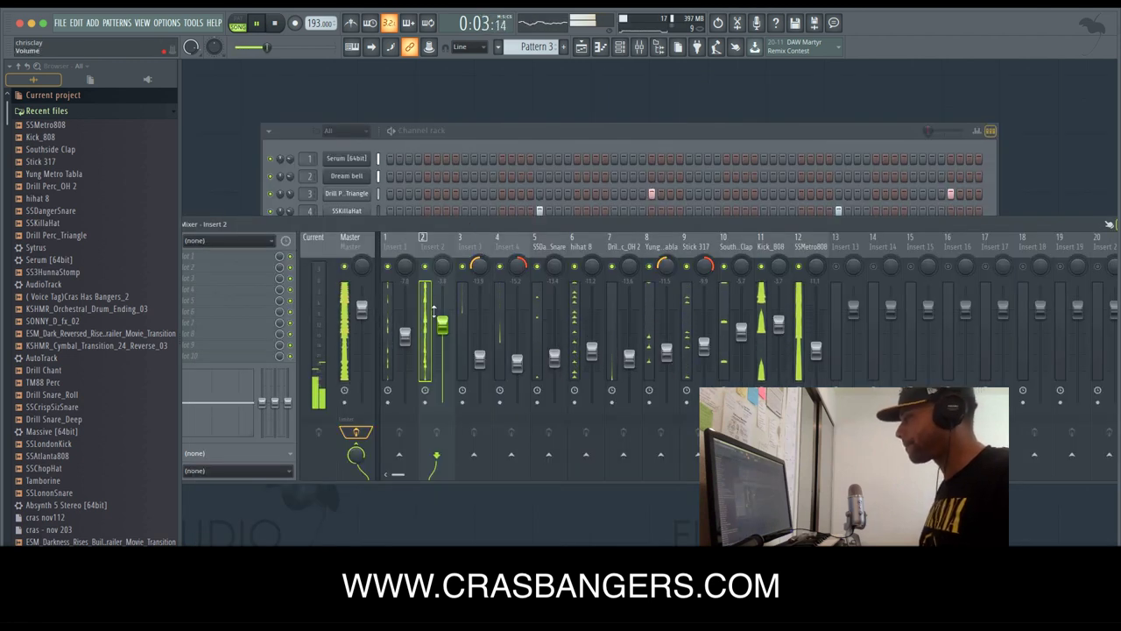
pyautogui.moveTo(418, 225); pyautogui.dragTo(499, 218)
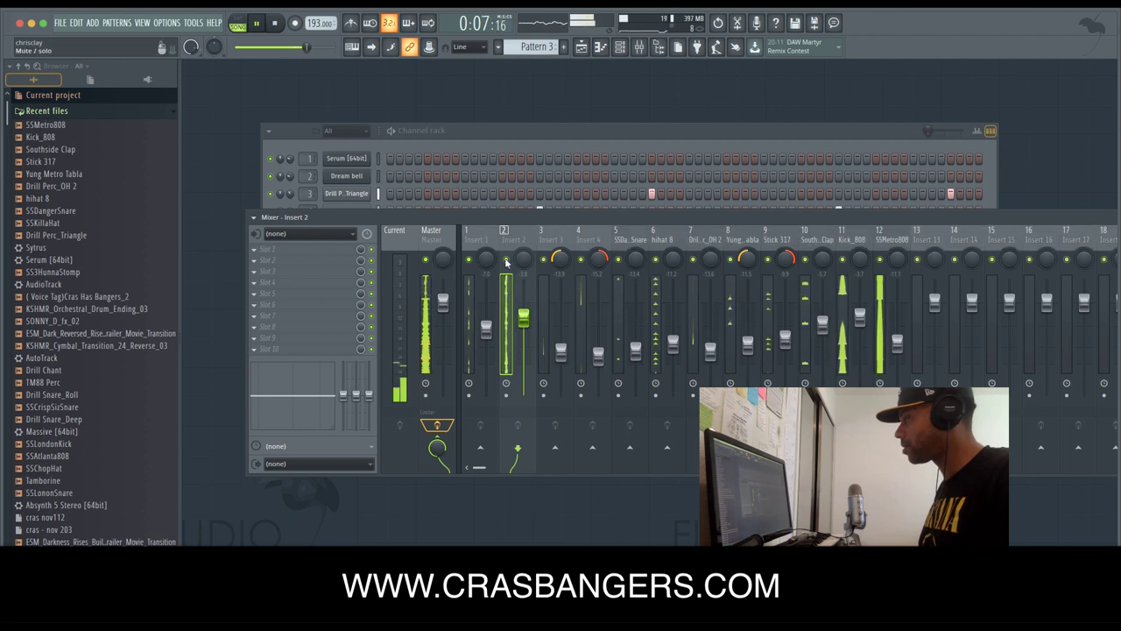
# Solo Insert 1 and Insert 2 to balance them, raise Insert 1, set Insert 2 to -6.4 dB, and unmute all tracks.
pyautogui.rightClick(469, 261)
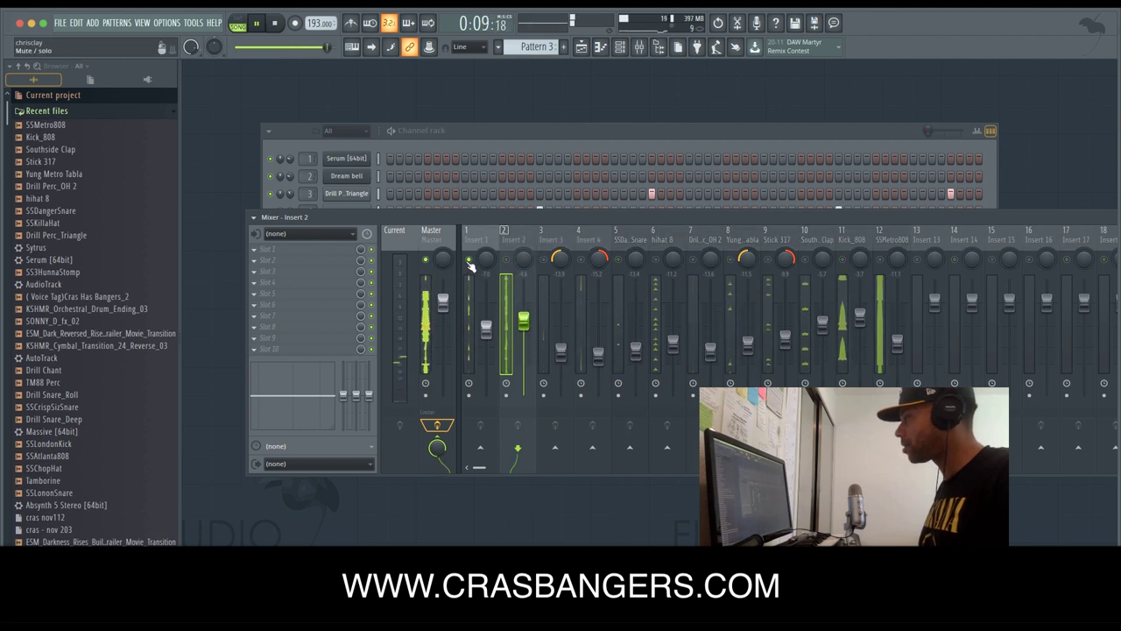
pyautogui.click(486, 325)
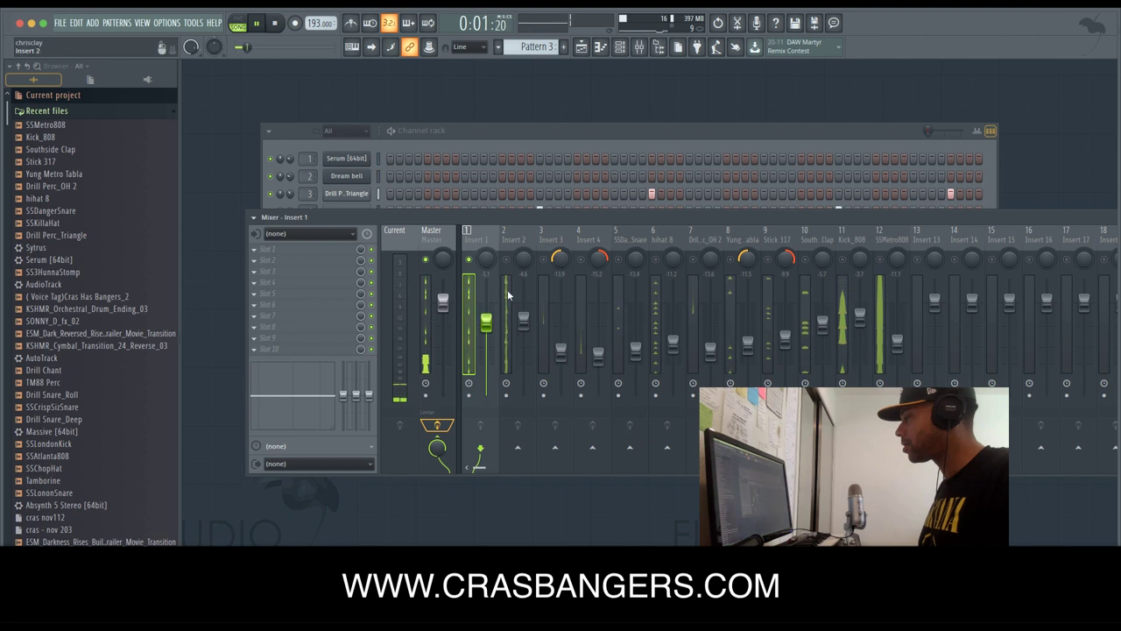
pyautogui.rightClick(499, 263)
pyautogui.click(506, 262)
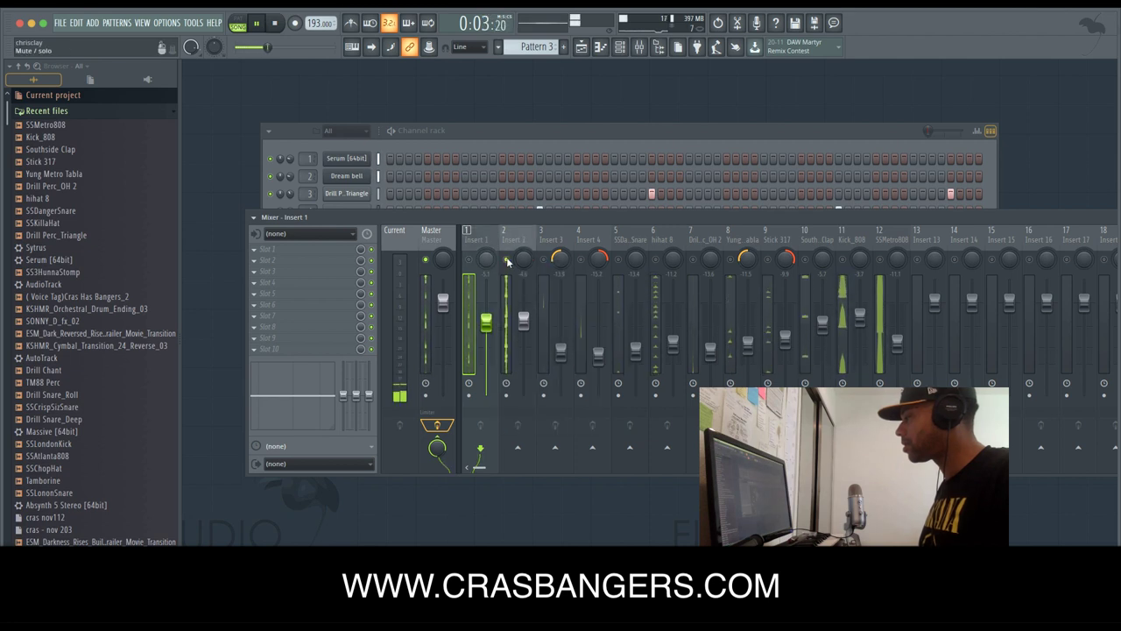
pyautogui.moveTo(523, 317); pyautogui.dragTo(523, 327)
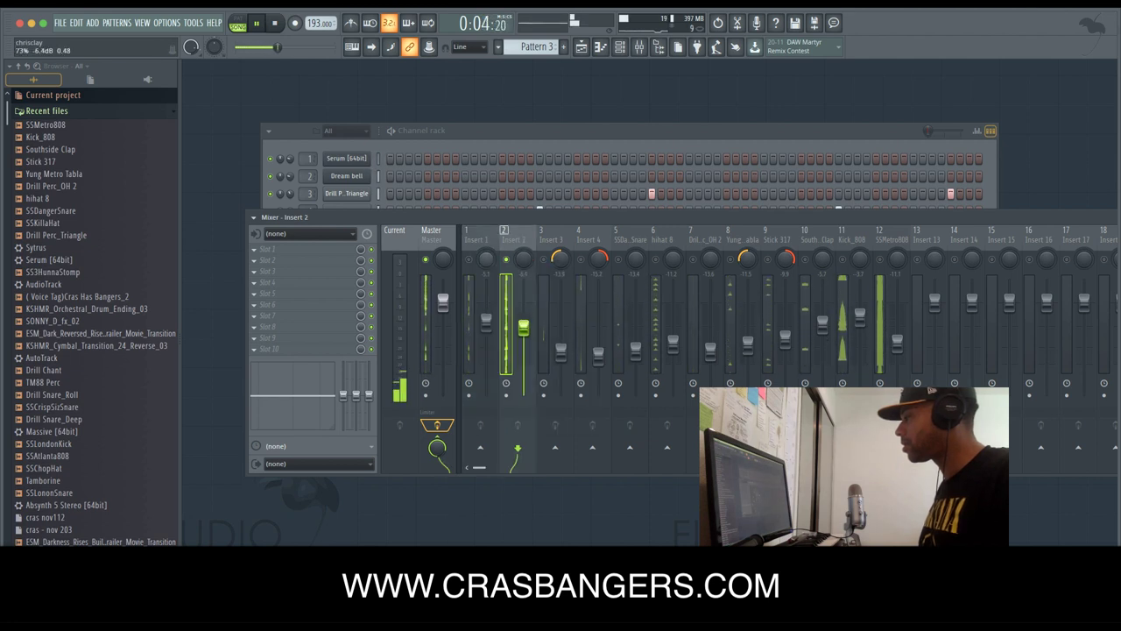
pyautogui.rightClick(507, 262)
pyautogui.rightClick(507, 261)
pyautogui.rightClick(506, 261)
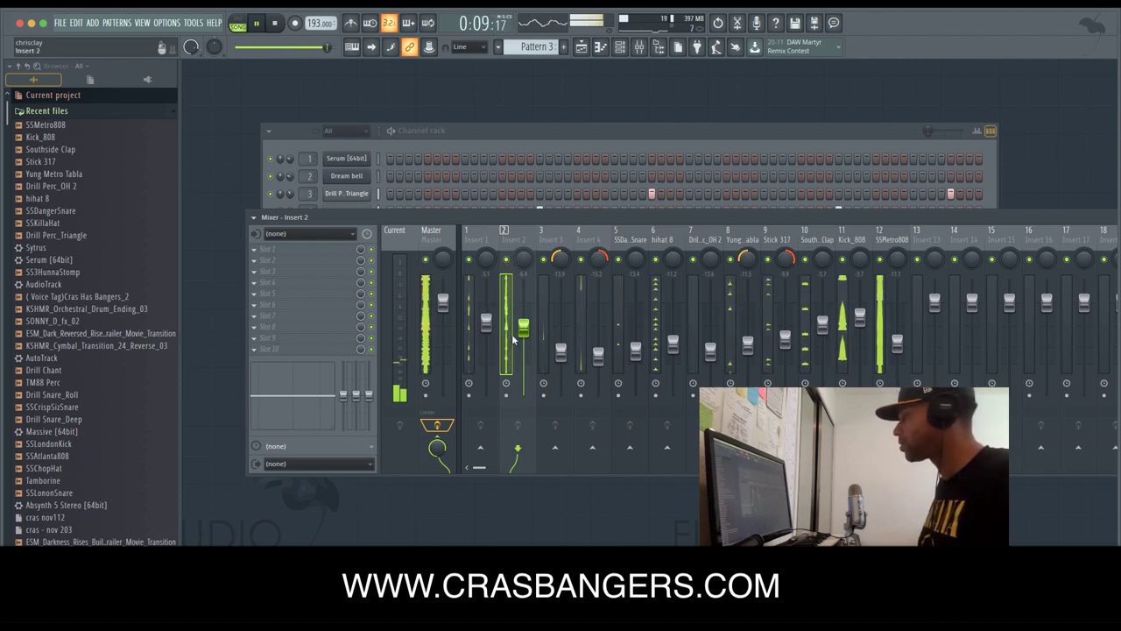
# Stop playback and load Fruity Multiband Compressor into the first effect slot of the Master track.
pyautogui.click(428, 237)
pyautogui.click(268, 254)
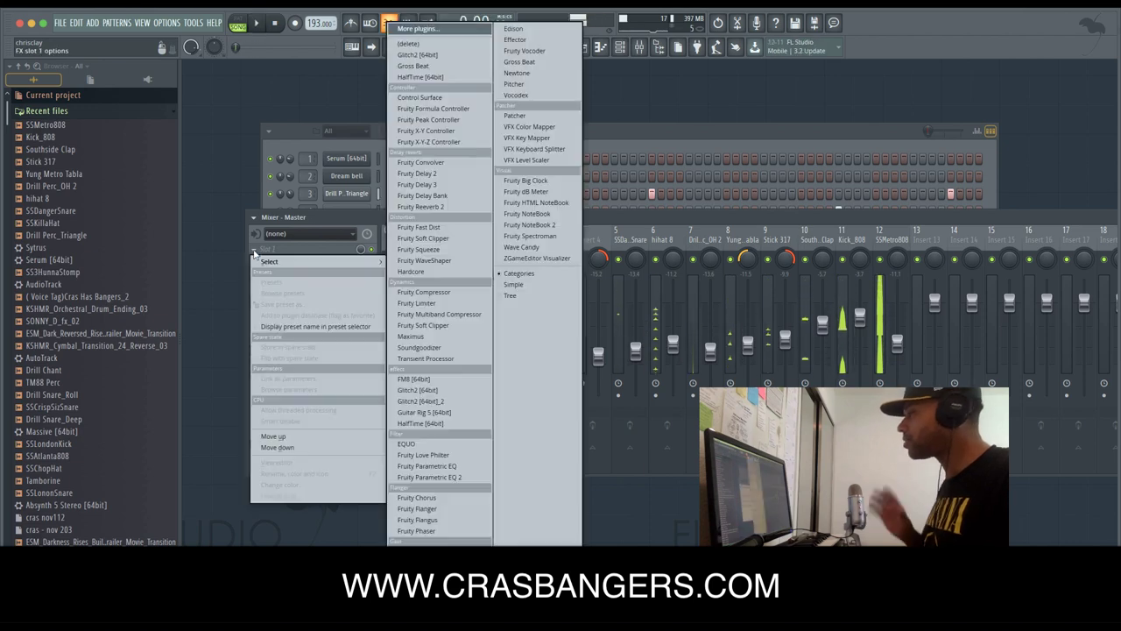
pyautogui.press('Escape')
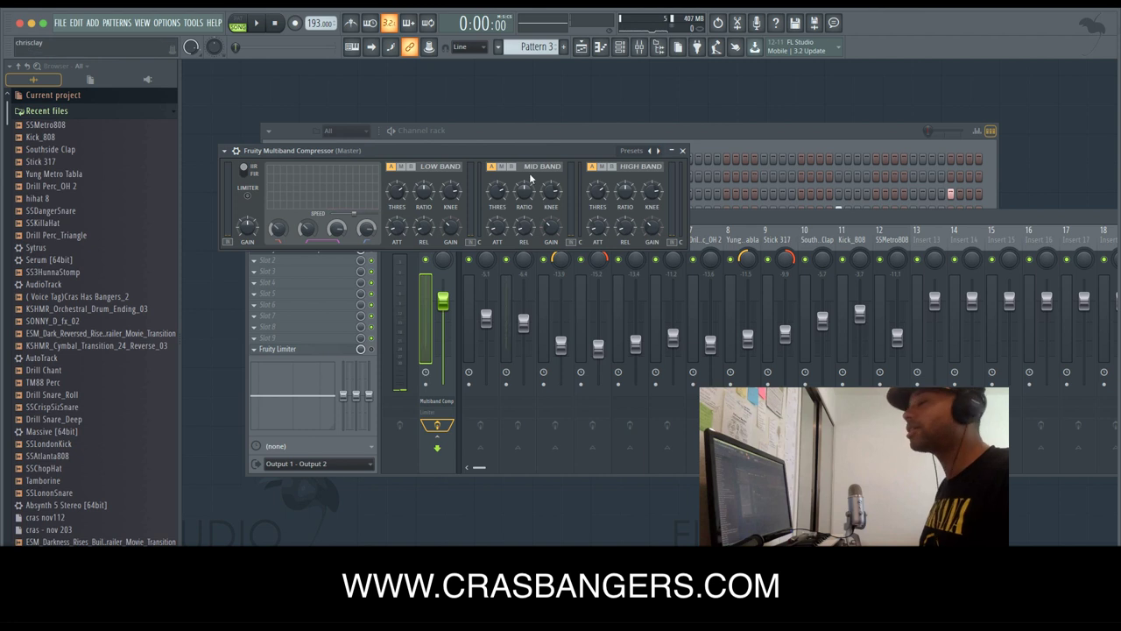
# Apply the Mastering 2.4dB preset to the Master's multiband compressor, audition it with the arrangement, and close the plugin window.
pyautogui.click(235, 151)
pyautogui.moveTo(289, 184)
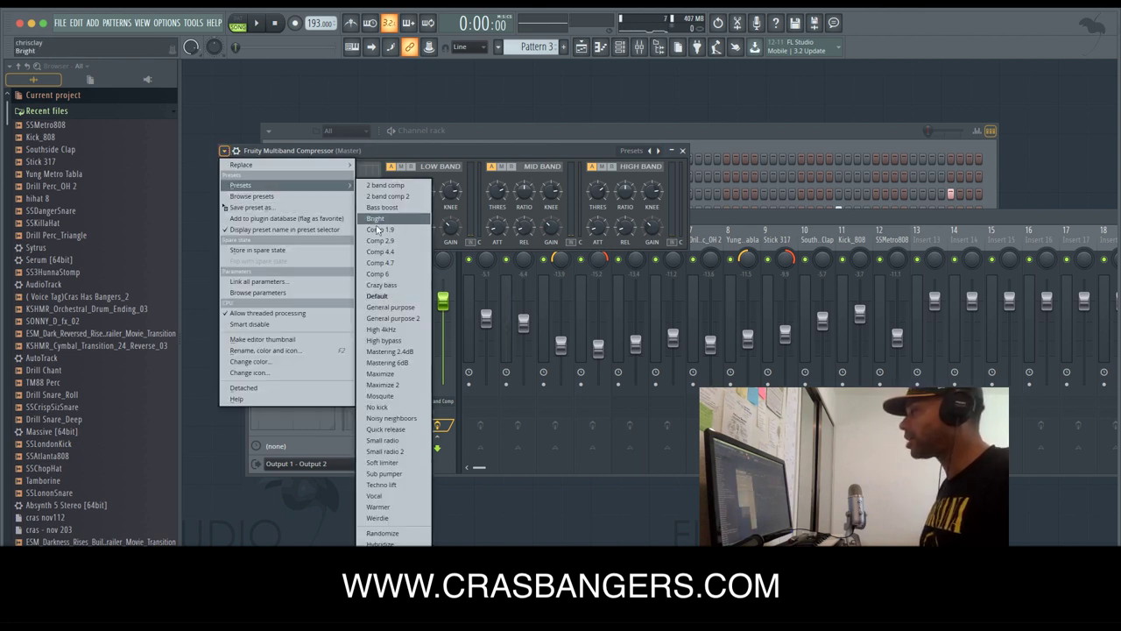
pyautogui.click(410, 352)
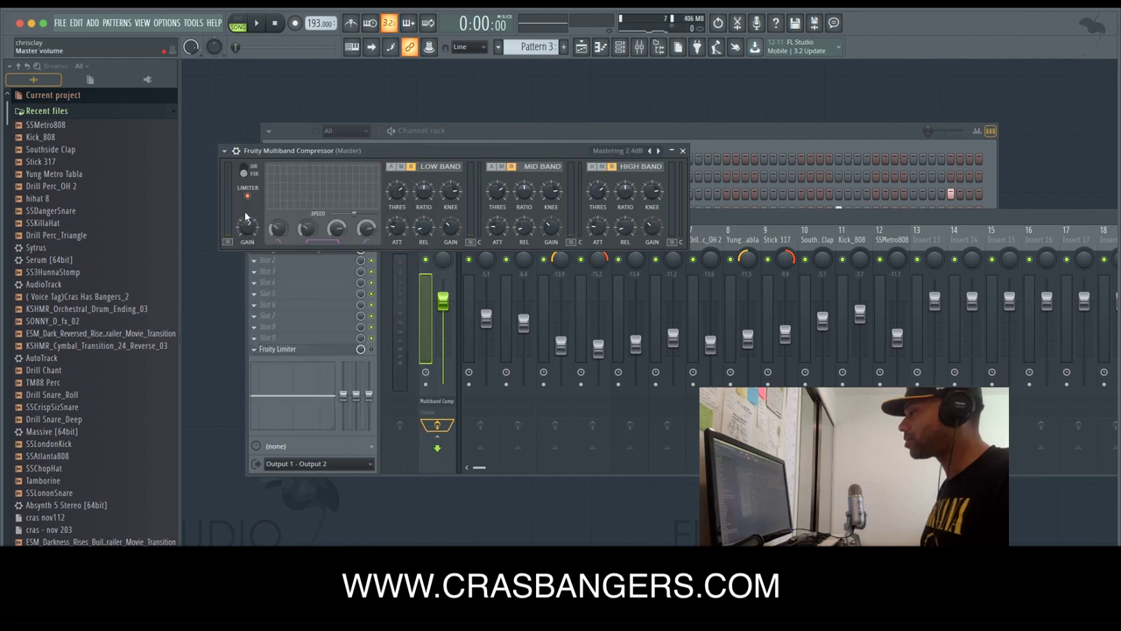
pyautogui.press('space')
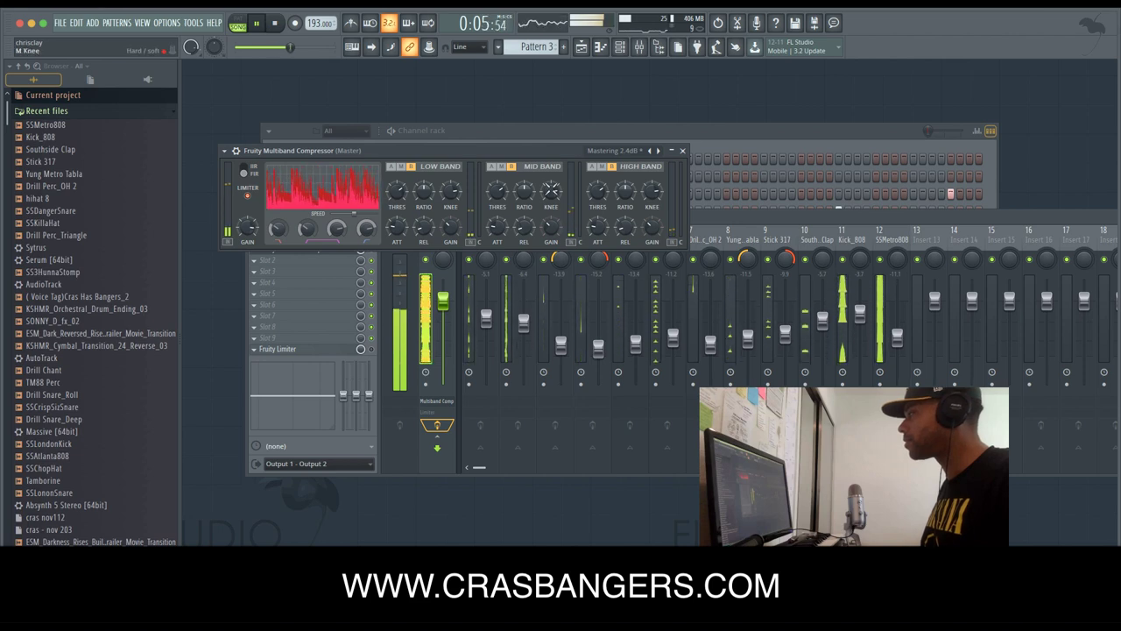
pyautogui.click(683, 150)
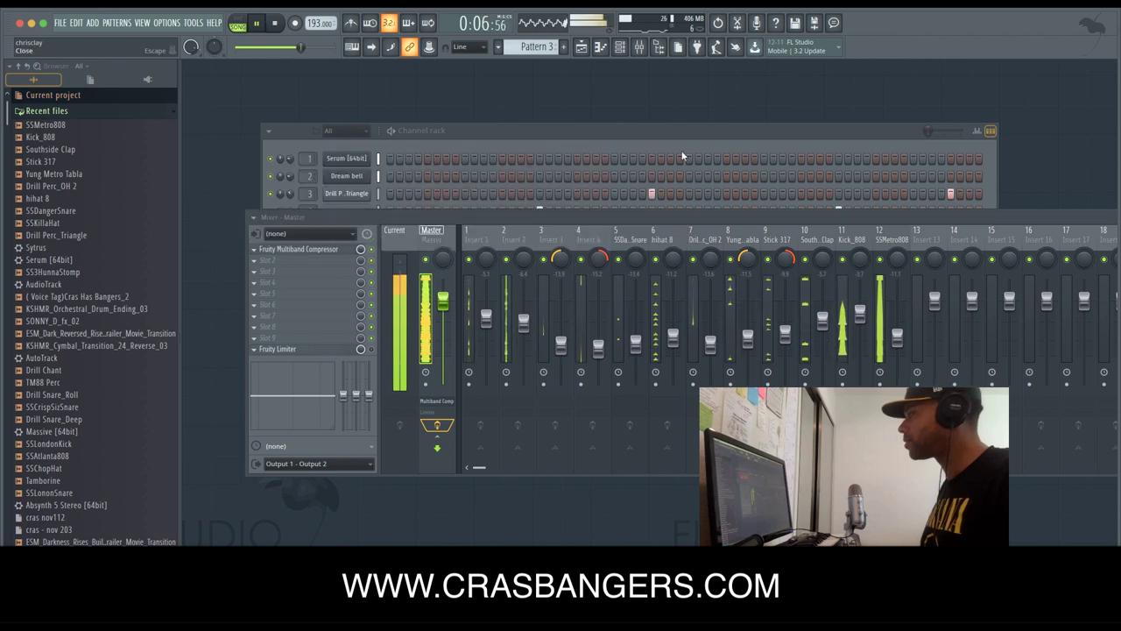
# Load Fruity Soft Clipper into the second effect slot of the Master track and close the plugin window.
pyautogui.click(263, 260)
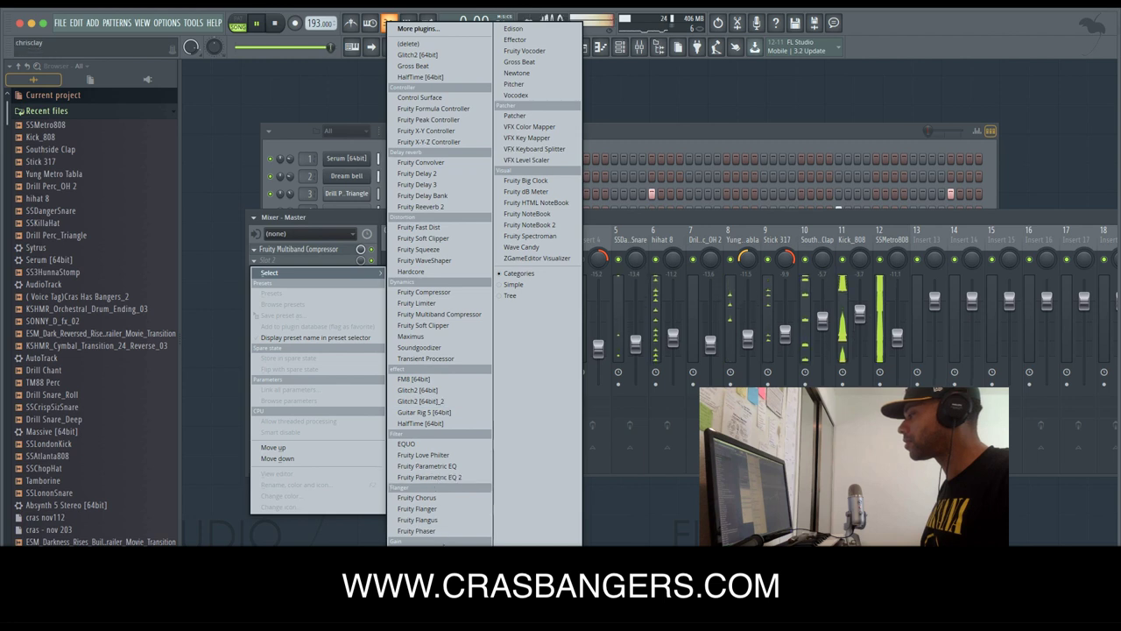
pyautogui.click(438, 238)
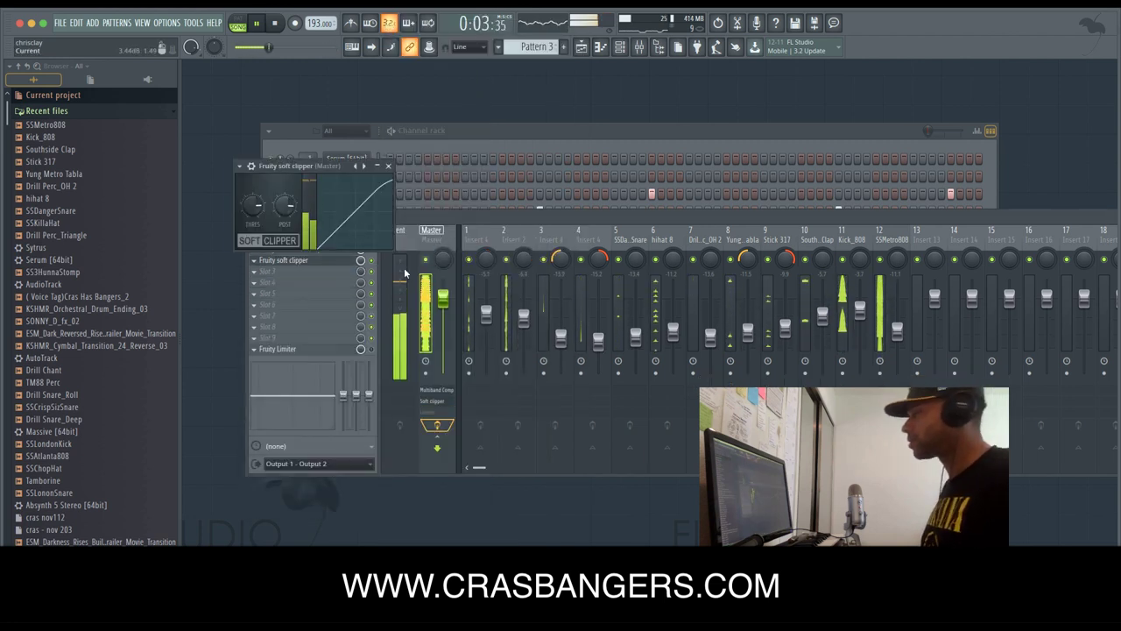
pyautogui.click(389, 167)
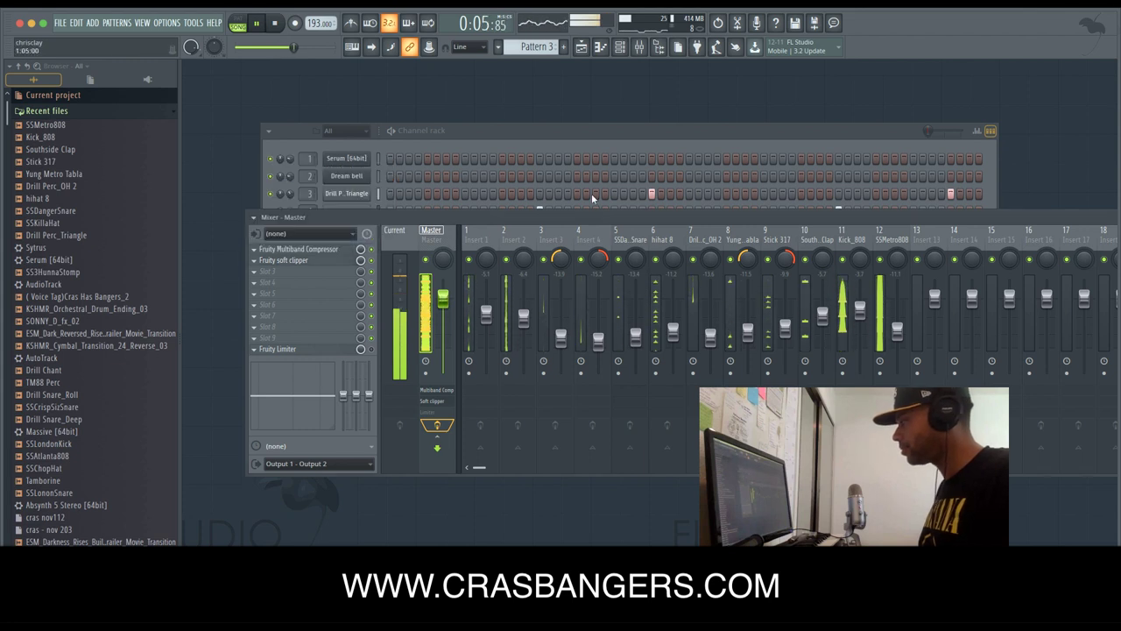
# Solo the Kick_808 mixer track, raise its level slightly, unmute all tracks, and move the mixer window down.
pyautogui.click(848, 263)
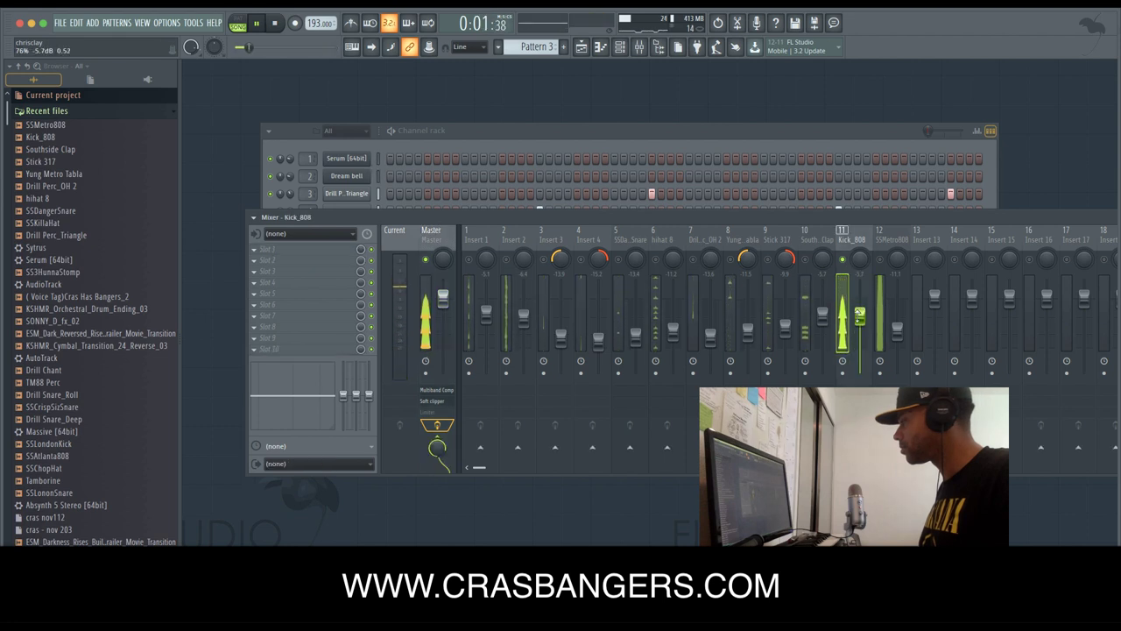
pyautogui.rightClick(843, 260)
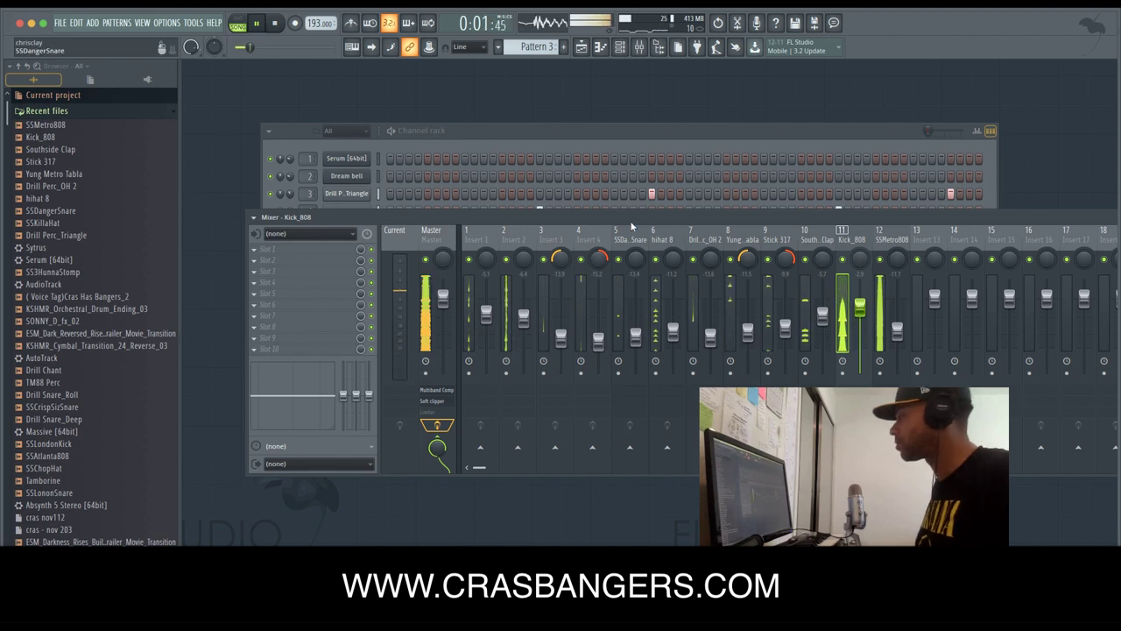
pyautogui.moveTo(616, 216); pyautogui.dragTo(601, 246)
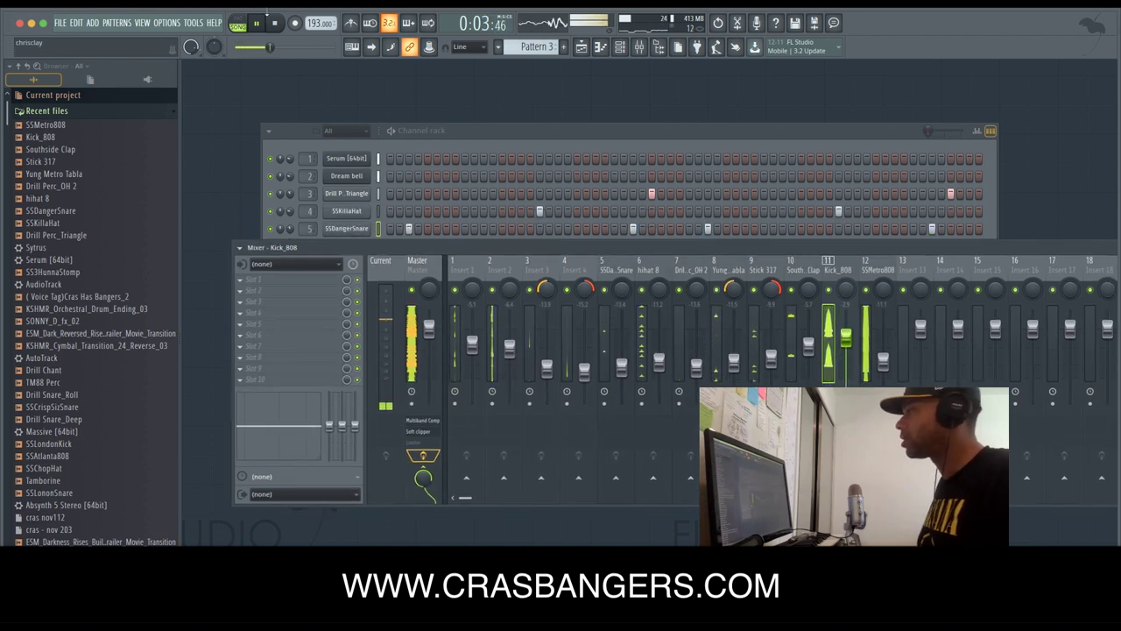
# Stop playback, open the playlist, and split Pattern 2 by channel.
pyautogui.press('space')
pyautogui.click(620, 47)
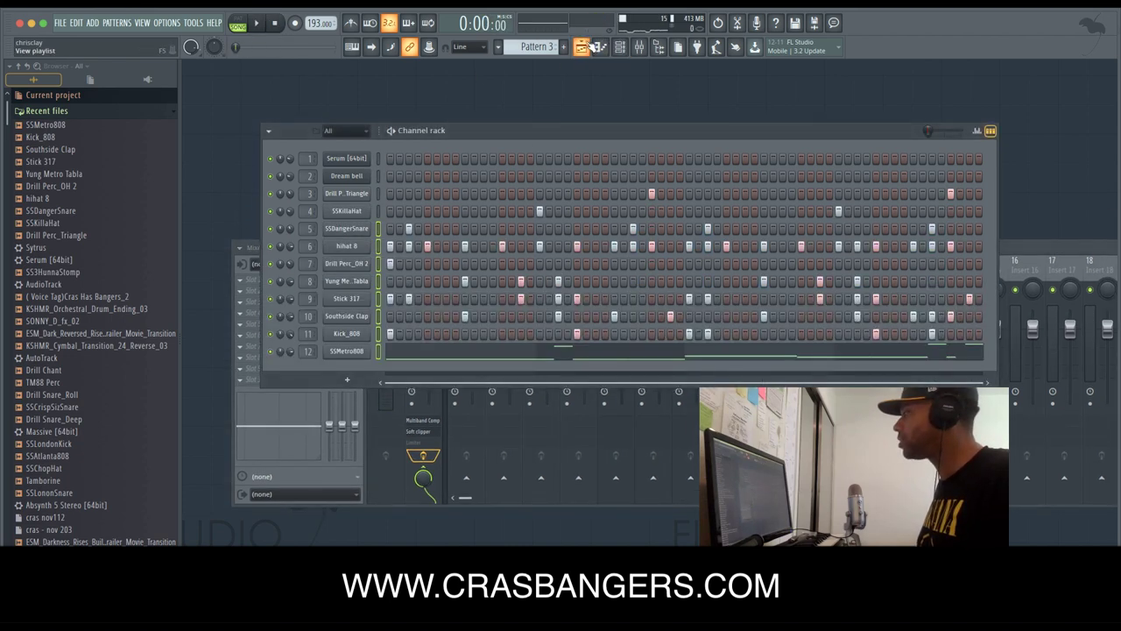
pyautogui.click(592, 48)
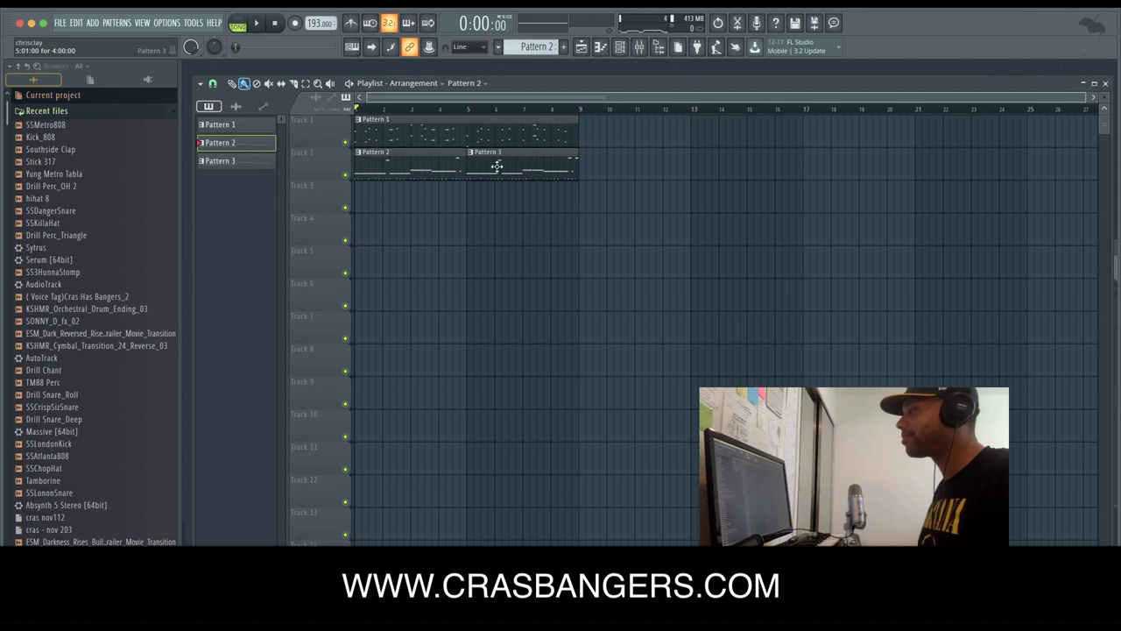
pyautogui.click(129, 23)
pyautogui.click(180, 199)
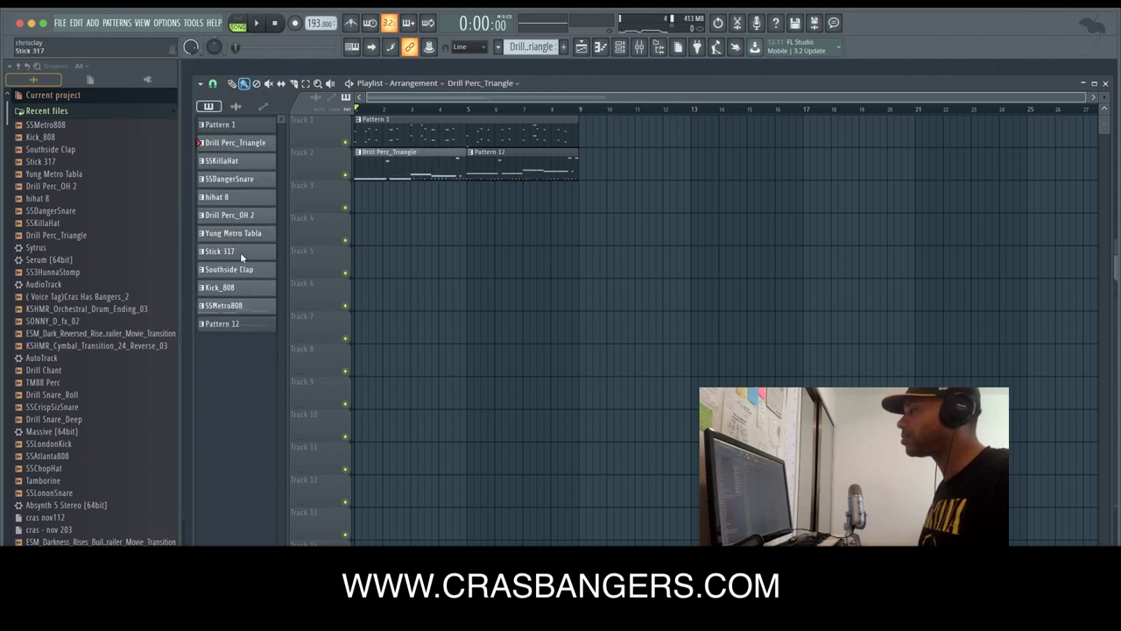
# Place the split drum clips from Drill Perc_Triangle to SSMetro808 at bar 1, one per track on Tracks 3 to 12.
pyautogui.moveTo(411, 152); pyautogui.dragTo(399, 199)
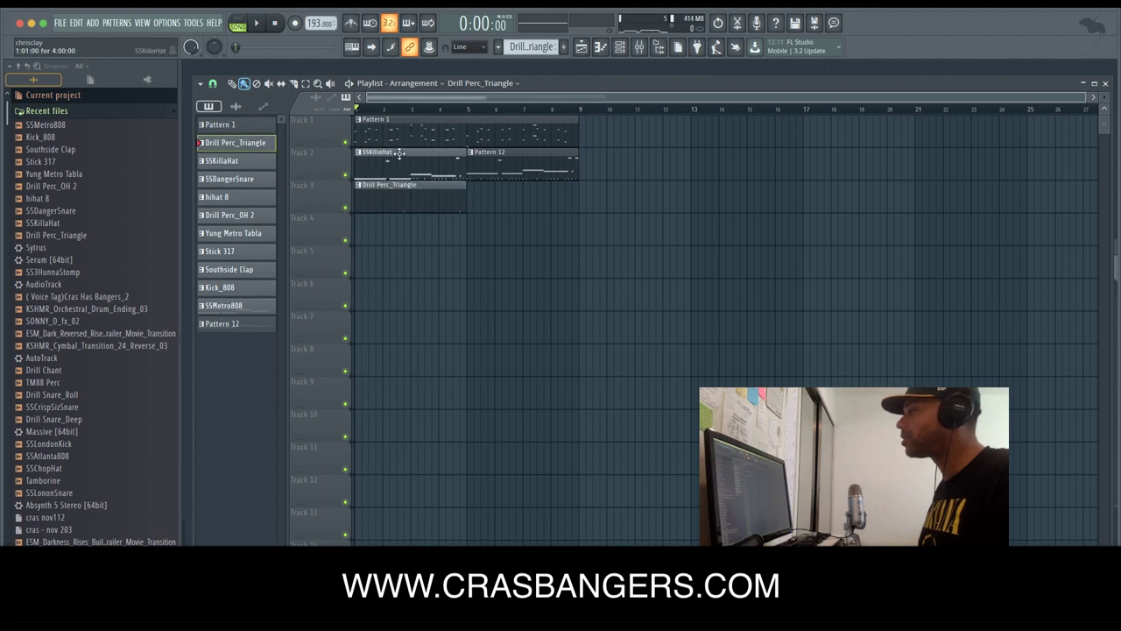
pyautogui.moveTo(399, 152); pyautogui.dragTo(399, 277)
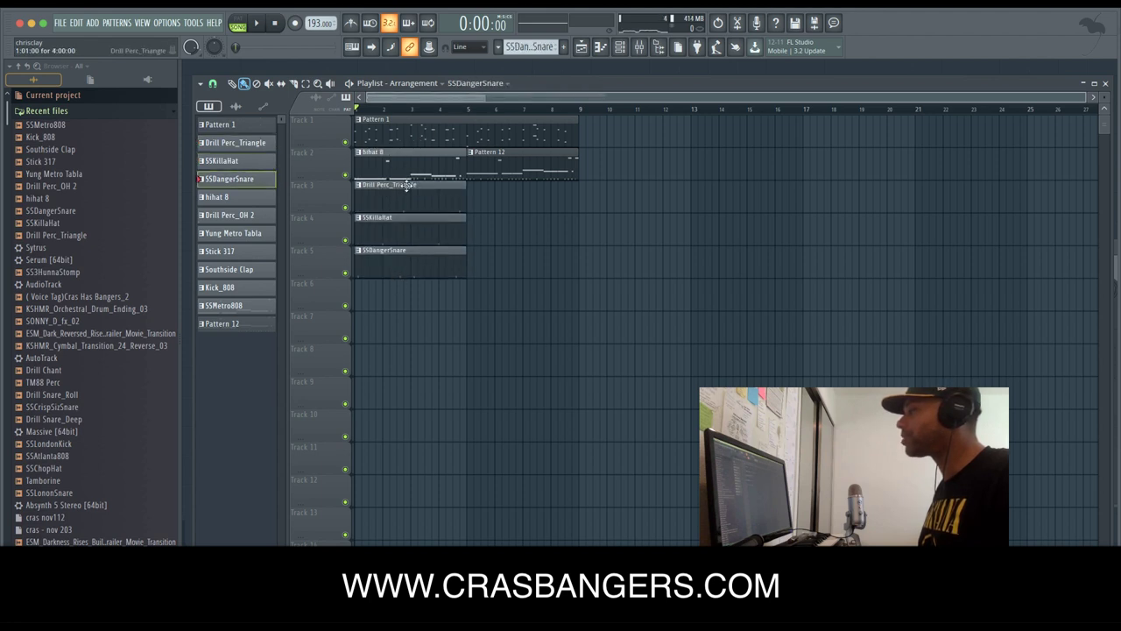
pyautogui.moveTo(413, 161); pyautogui.dragTo(405, 359)
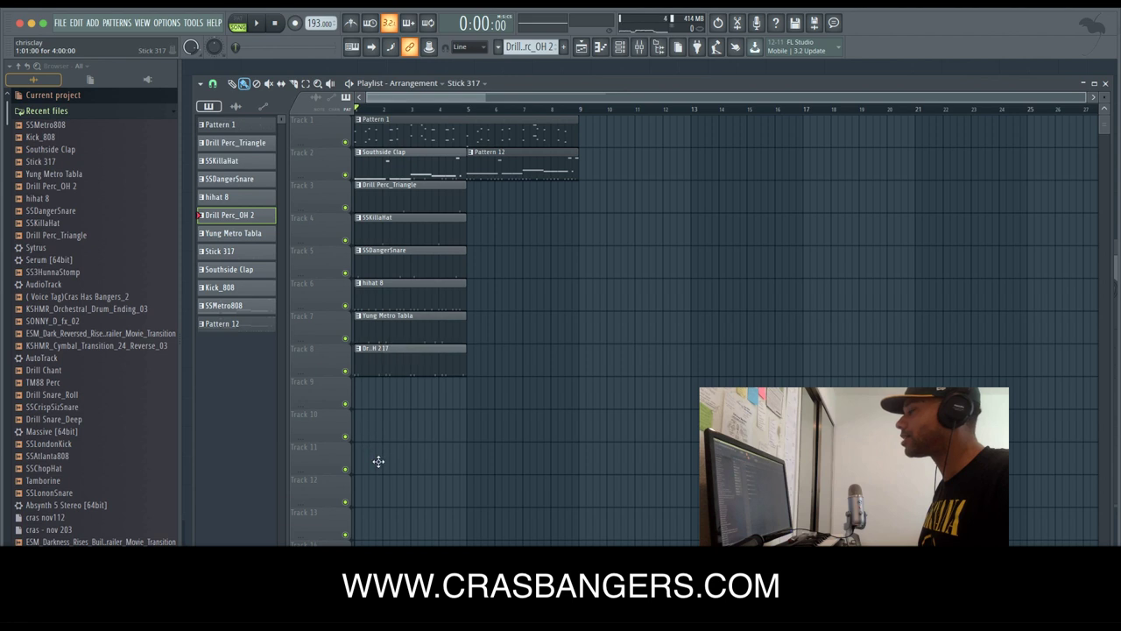
pyautogui.moveTo(378, 461); pyautogui.dragTo(382, 463)
pyautogui.moveTo(392, 152); pyautogui.dragTo(359, 520)
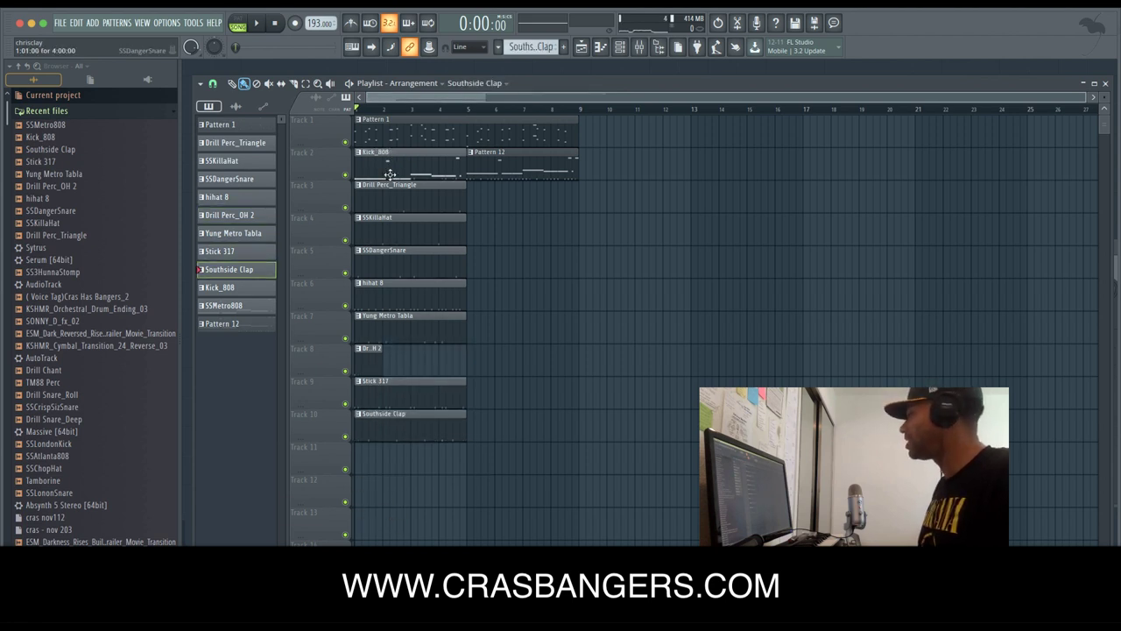
pyautogui.moveTo(380, 299); pyautogui.dragTo(388, 454)
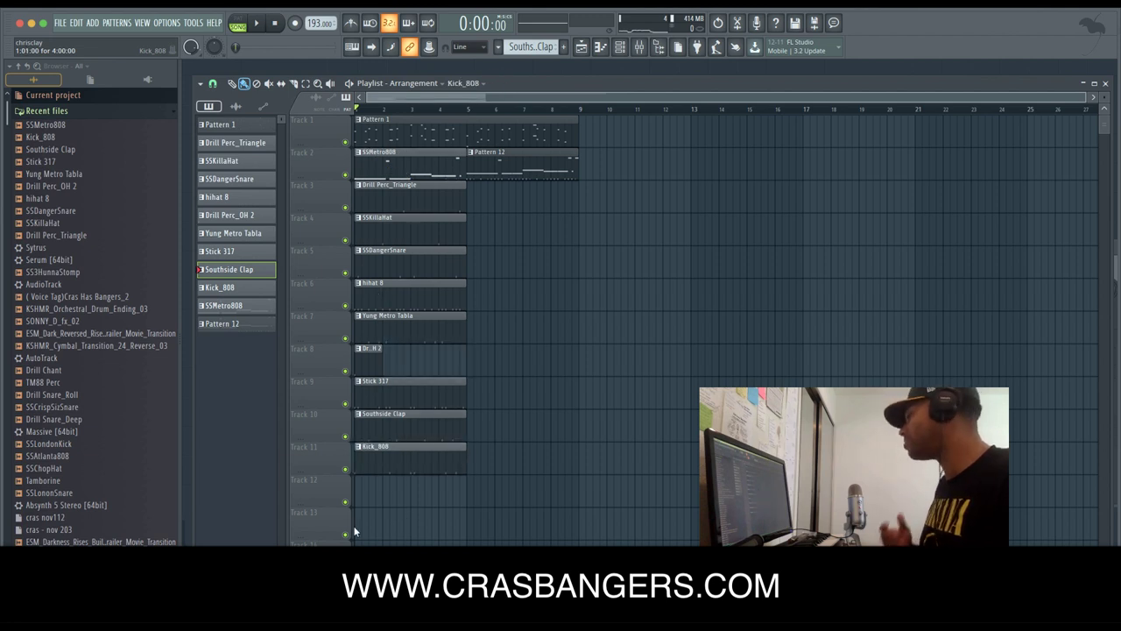
pyautogui.moveTo(415, 153); pyautogui.dragTo(423, 500)
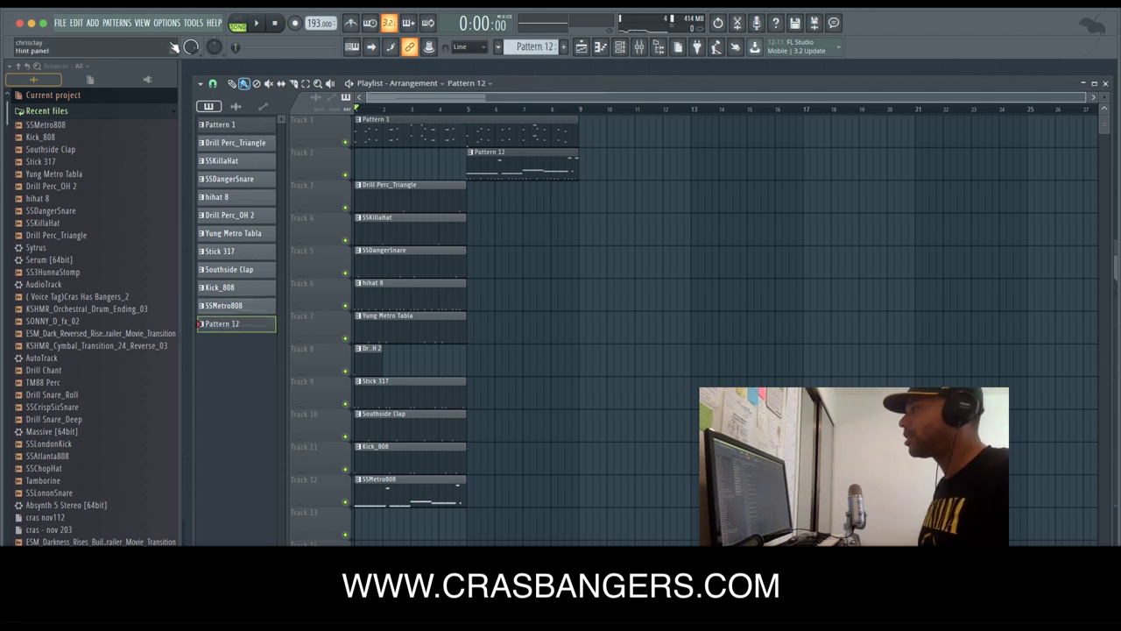
# Split Pattern 12 by channel.
pyautogui.click(148, 27)
pyautogui.click(148, 28)
pyautogui.click(147, 27)
pyautogui.moveTo(130, 24)
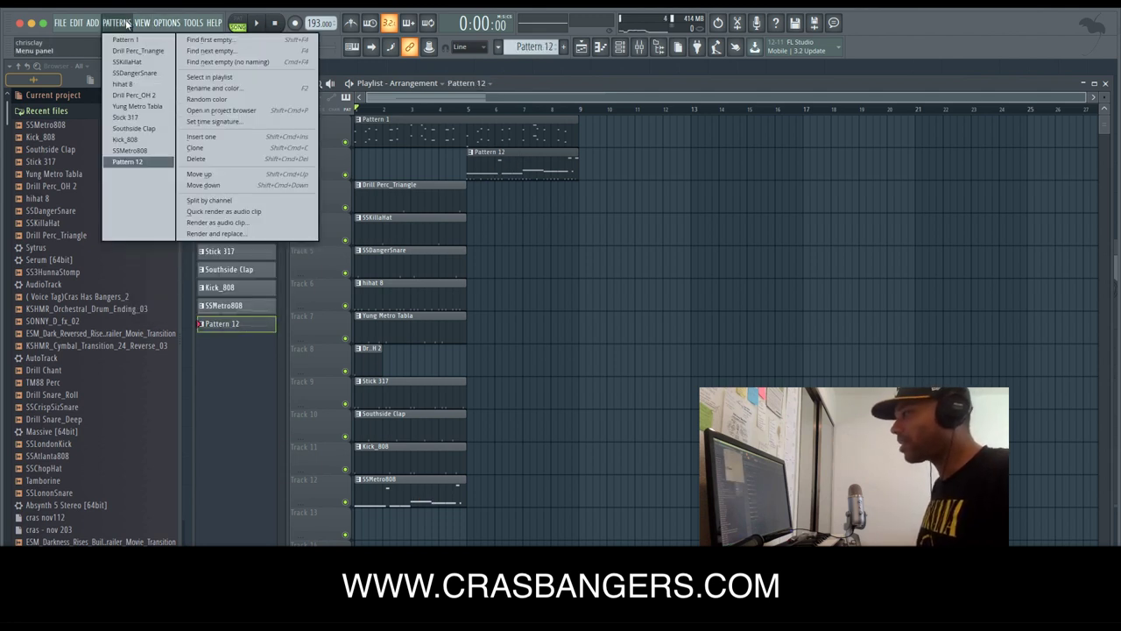
pyautogui.click(284, 201)
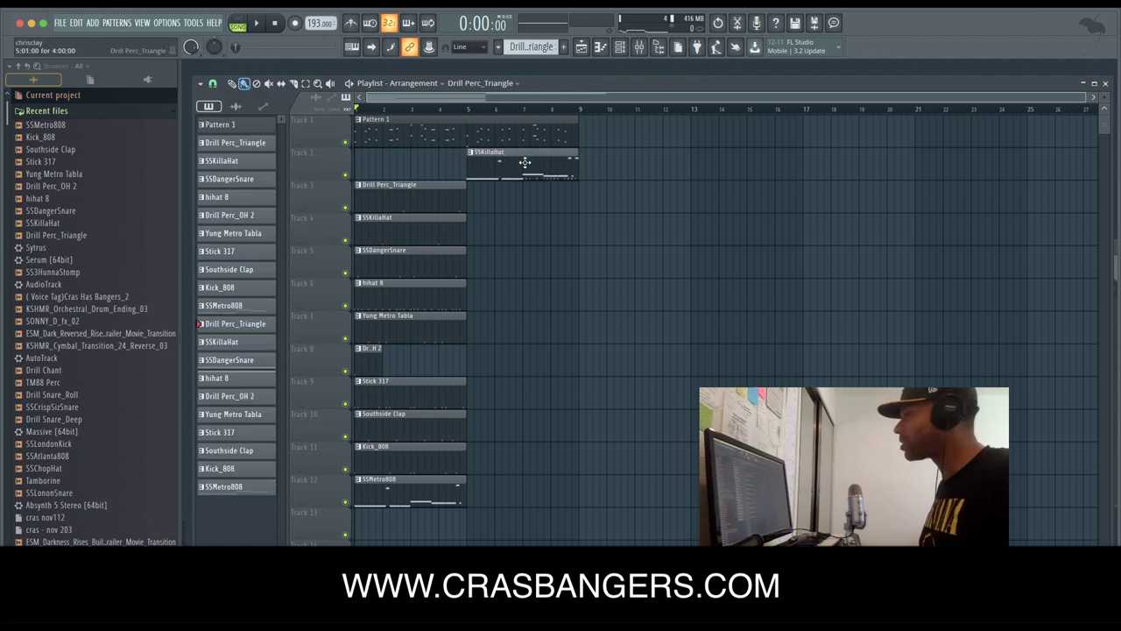
# Place the second set of split drum clips at bar 5 on Tracks 3 to 12, matching each sound to its track.
pyautogui.click(524, 188)
pyautogui.click(519, 219)
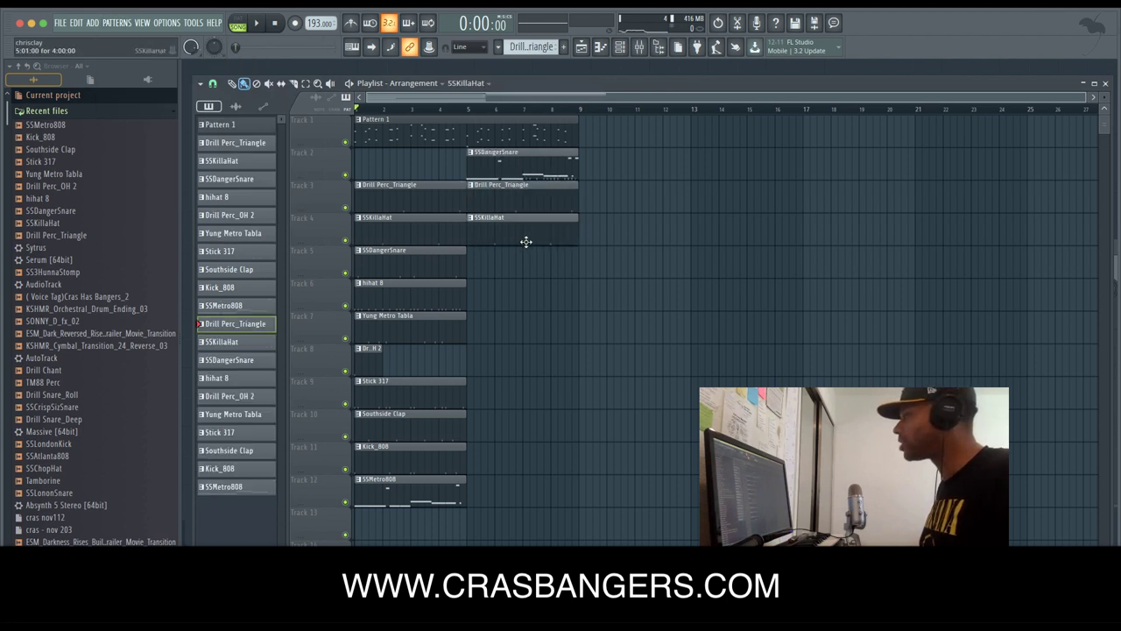
pyautogui.click(528, 261)
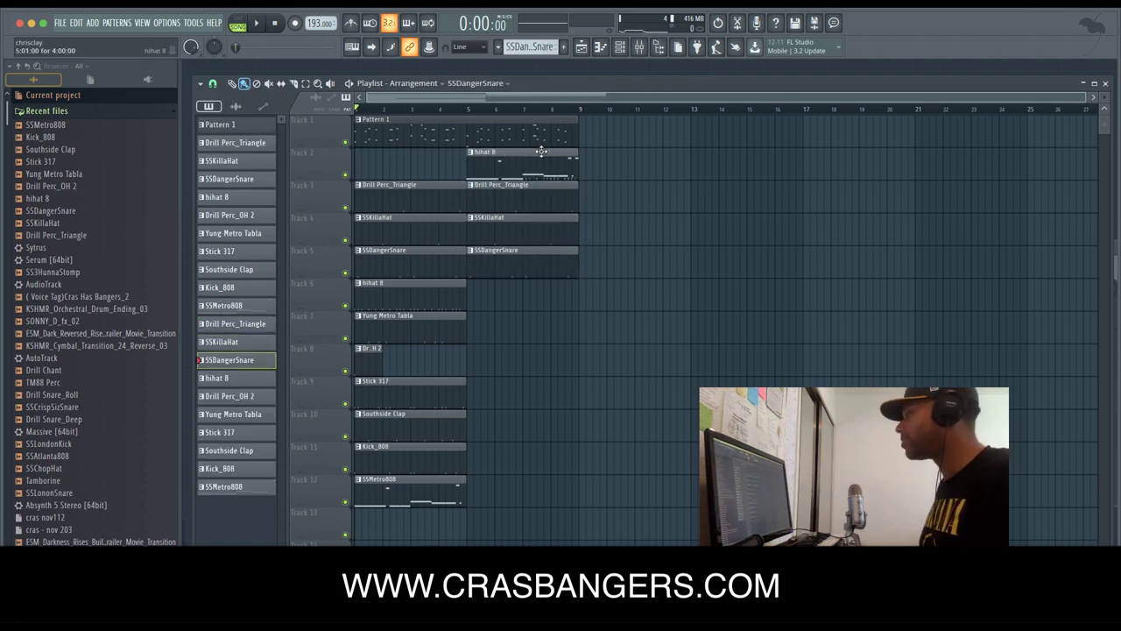
pyautogui.click(521, 294)
pyautogui.moveTo(540, 152); pyautogui.dragTo(541, 333)
pyautogui.moveTo(516, 154); pyautogui.dragTo(536, 349)
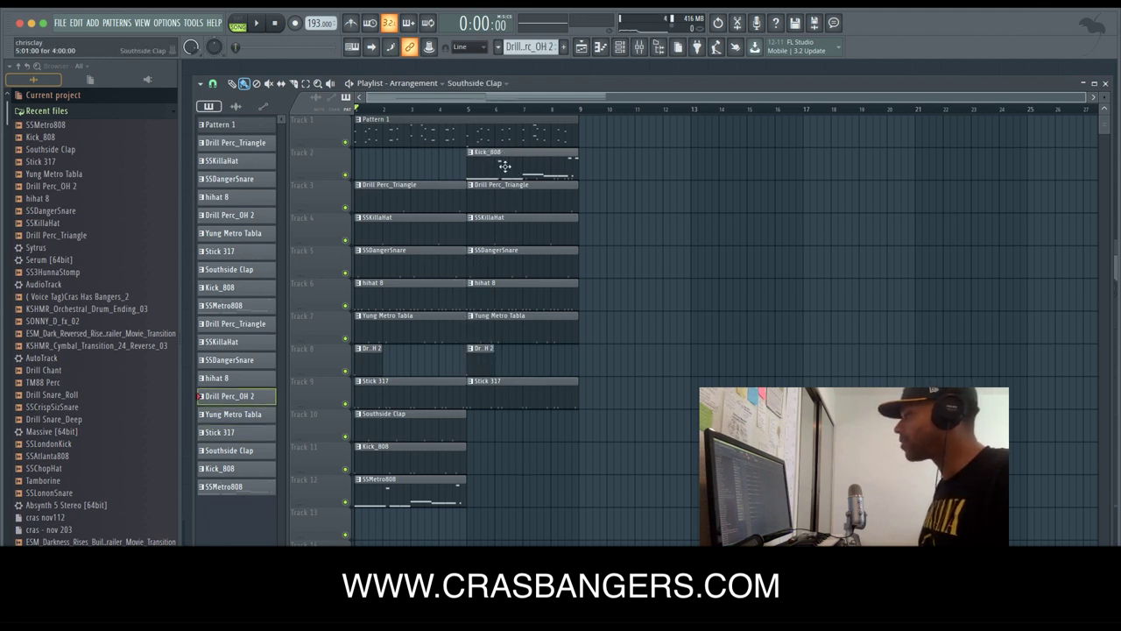
pyautogui.moveTo(505, 166); pyautogui.dragTo(515, 498)
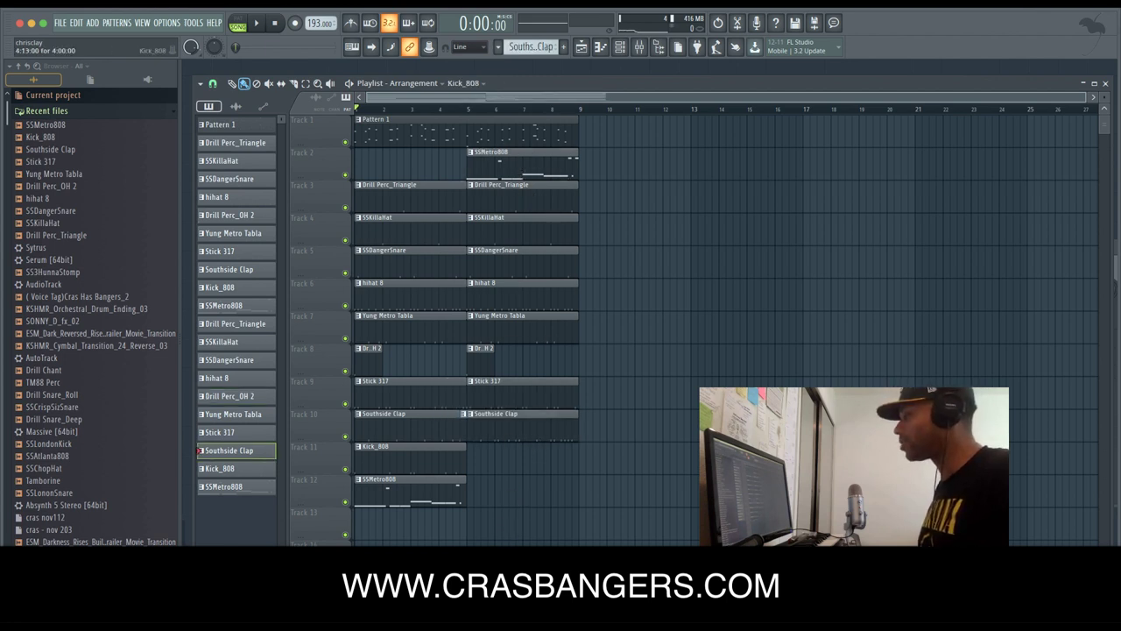
pyautogui.moveTo(508, 427); pyautogui.dragTo(508, 459)
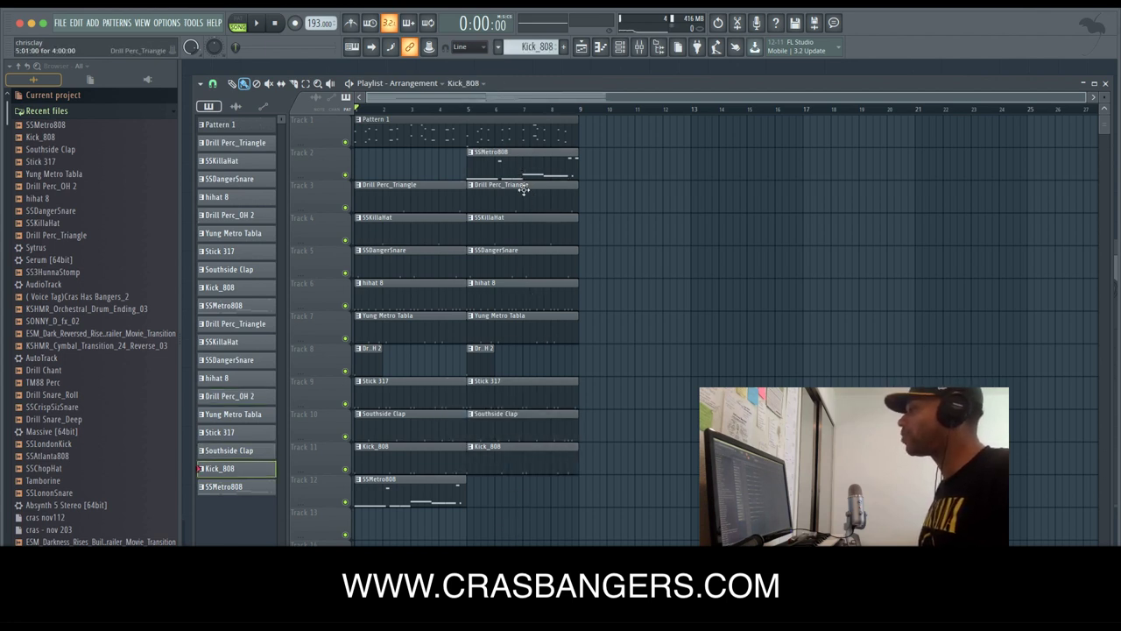
pyautogui.moveTo(524, 151); pyautogui.dragTo(525, 480)
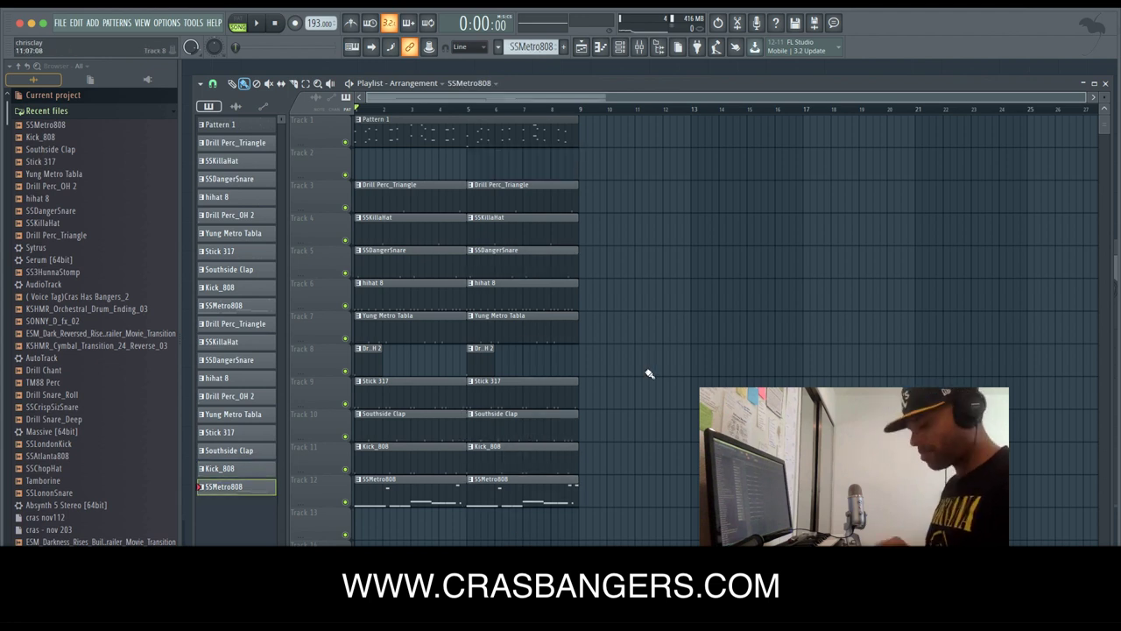
# Select all playlist clips and duplicate the eight-bar section three times to extend the arrangement through bar 32.
pyautogui.hotkey('ctrl', 'a')
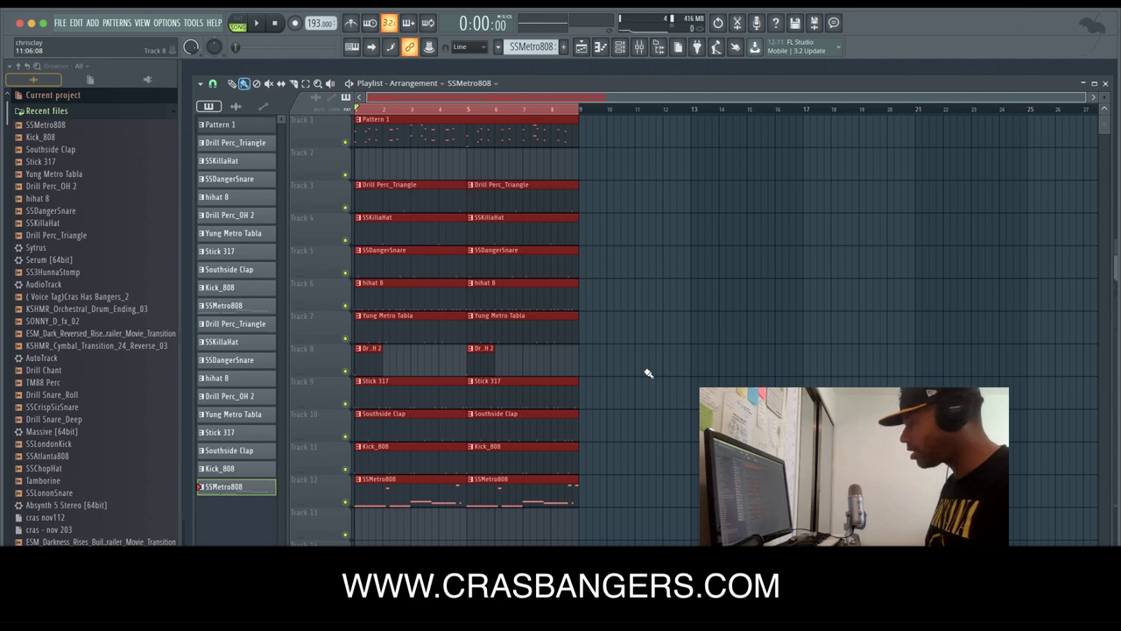
pyautogui.hotkey('ctrl', 'b')
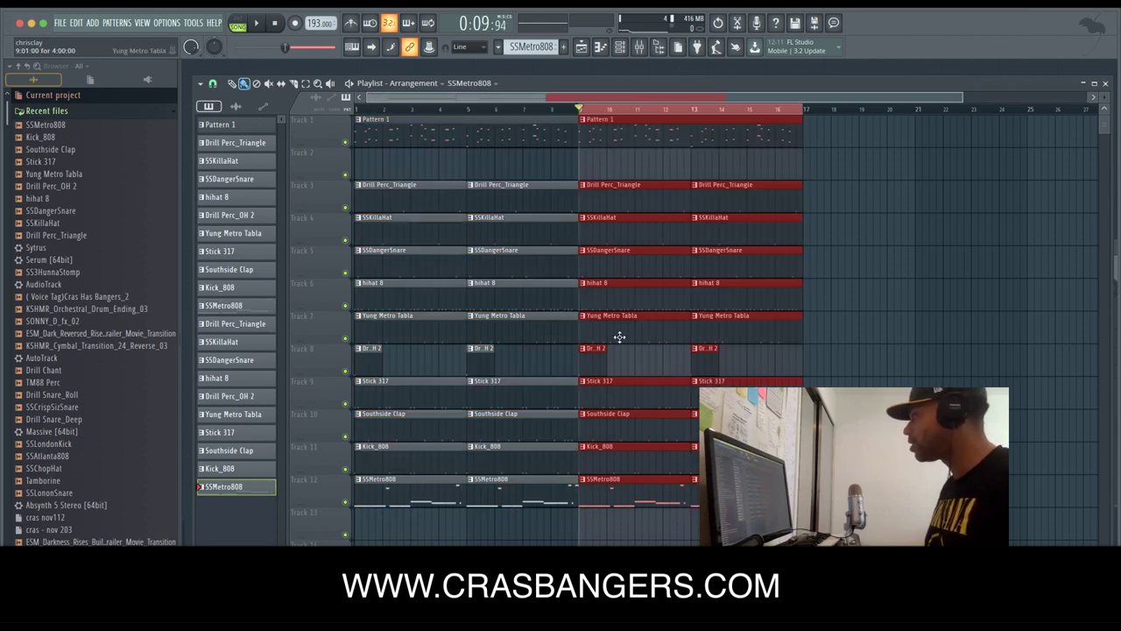
pyautogui.hotkey('ctrl', 'b')
pyautogui.hotkey('ctrl', 'b')
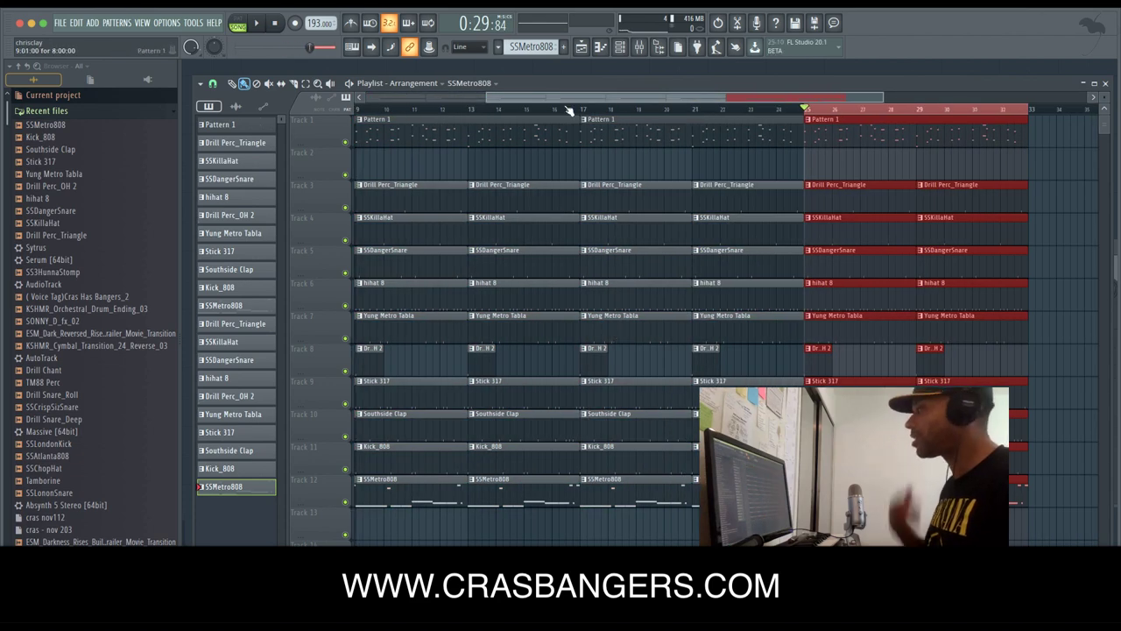
# Delete the first four bars' clips on Tracks 5 to 12, from SSDangerSnare down to SSMetro808.
pyautogui.moveTo(552, 98); pyautogui.dragTo(399, 101)
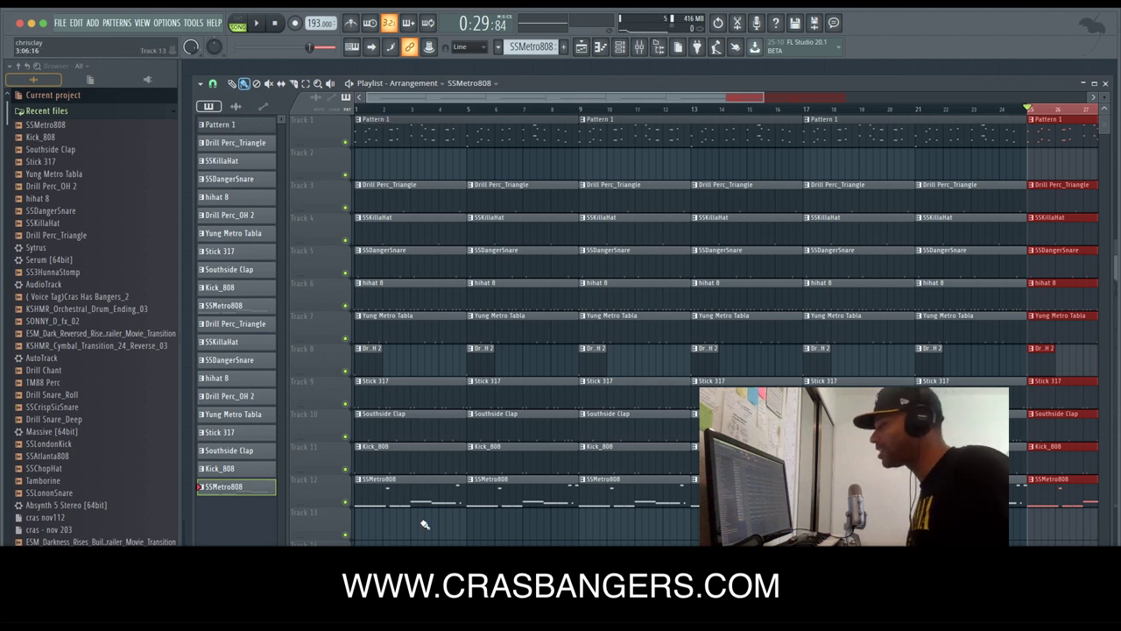
pyautogui.moveTo(424, 495)
pyautogui.mouseDown()
pyautogui.moveTo(414, 389)
pyautogui.moveTo(383, 329)
pyautogui.mouseUp()
pyautogui.moveTo(371, 284); pyautogui.dragTo(376, 274)
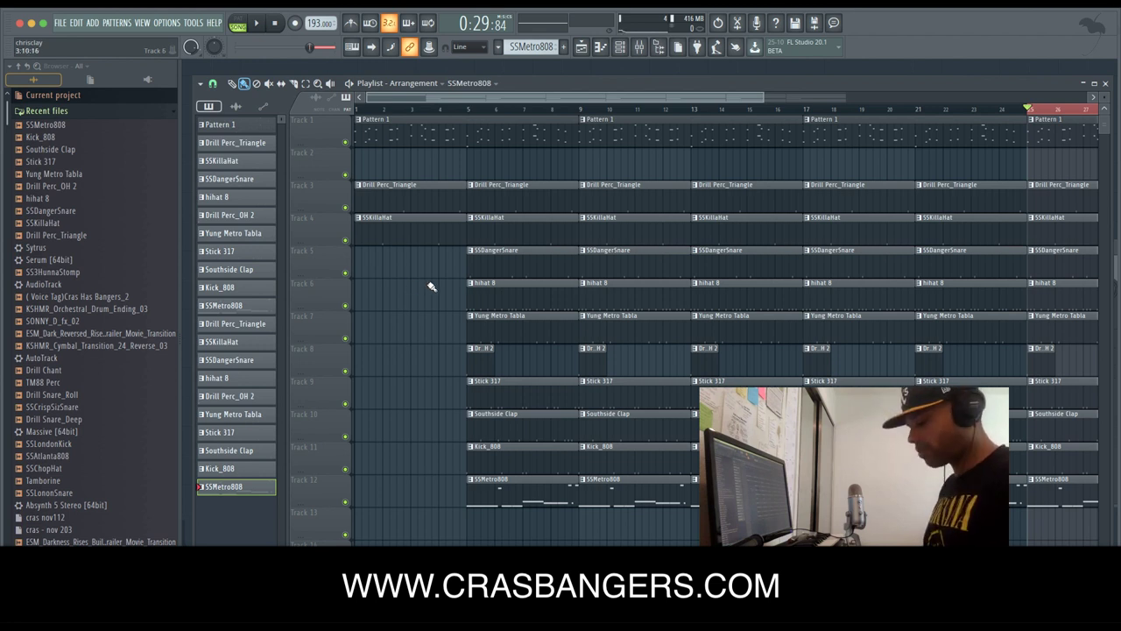
# Make Pattern 1 the current pattern, close its piano roll and the channel rack, and split the pattern by channel.
pyautogui.doubleClick(420, 124)
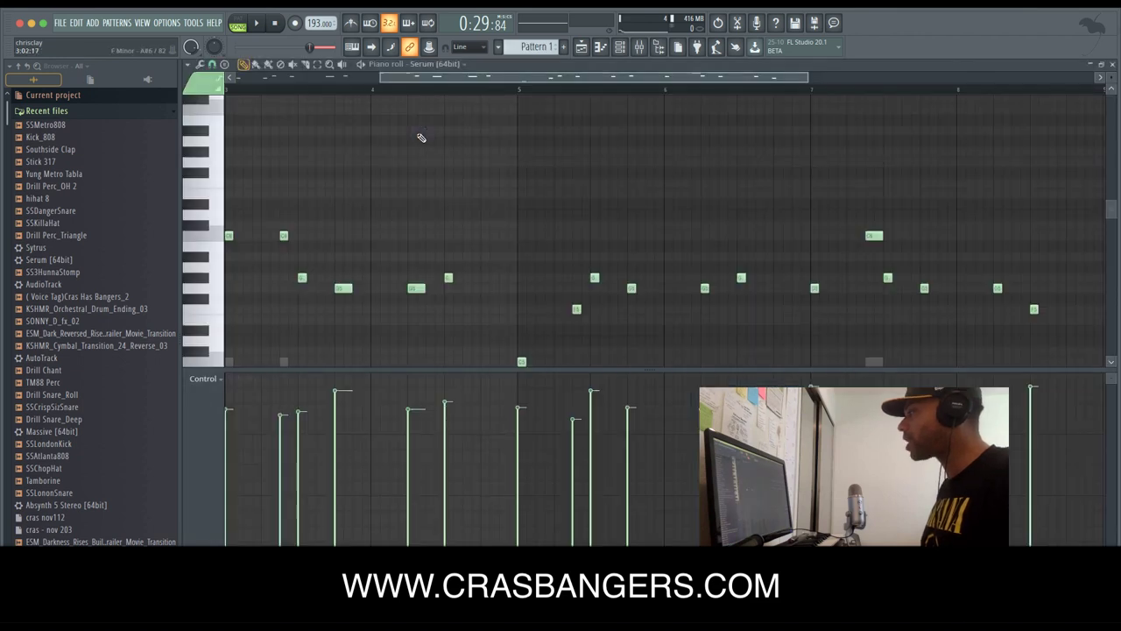
pyautogui.click(1113, 65)
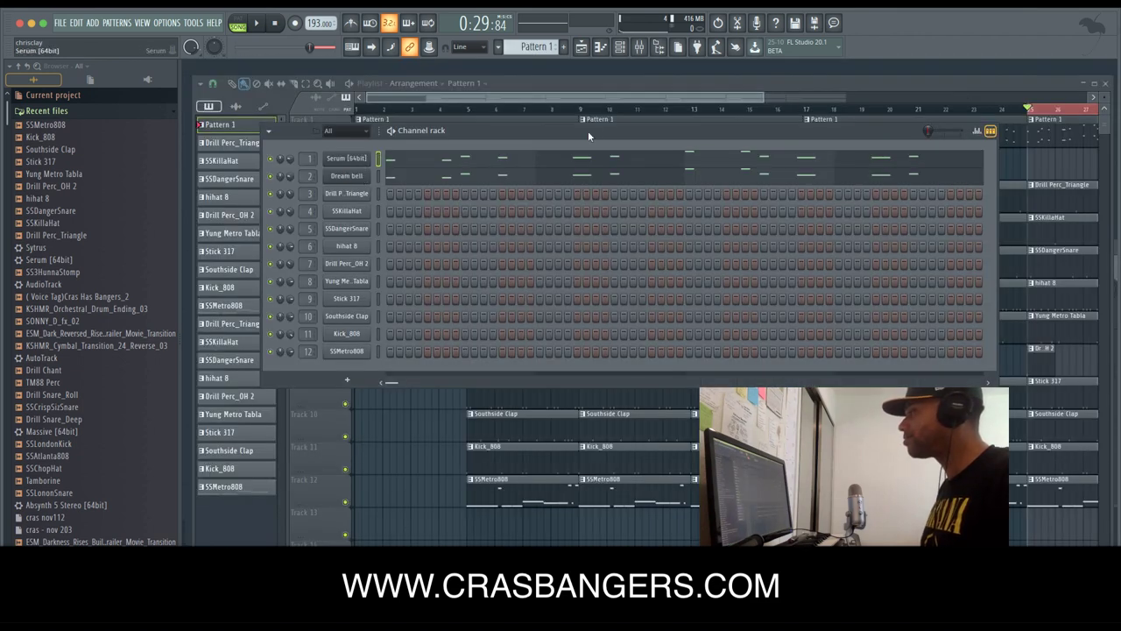
pyautogui.press('F6')
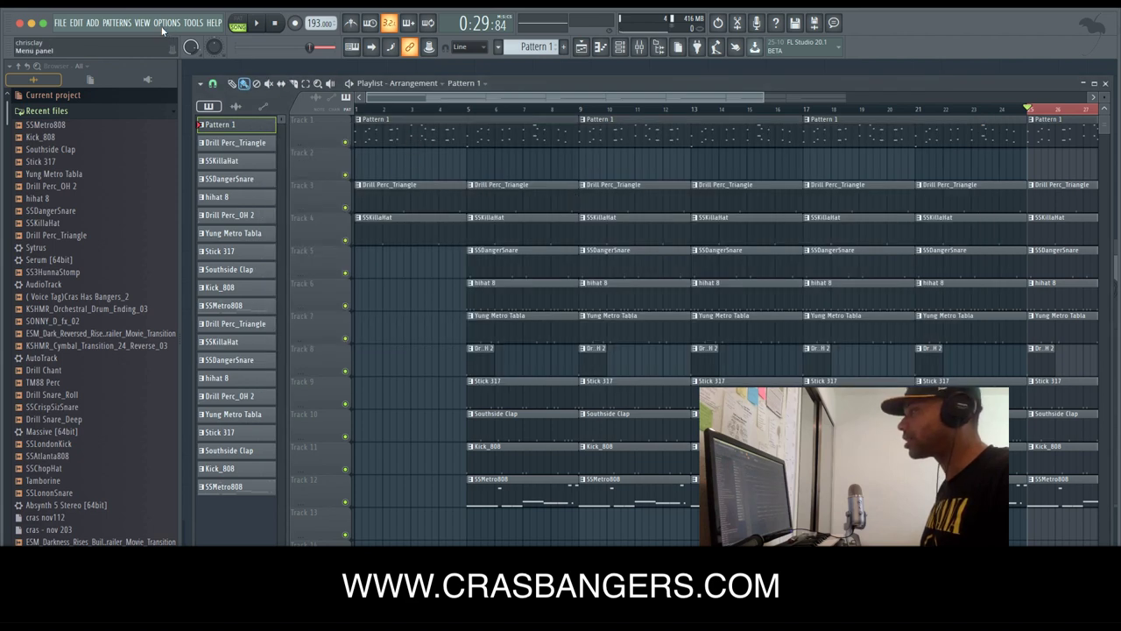
pyautogui.click(115, 26)
pyautogui.click(210, 201)
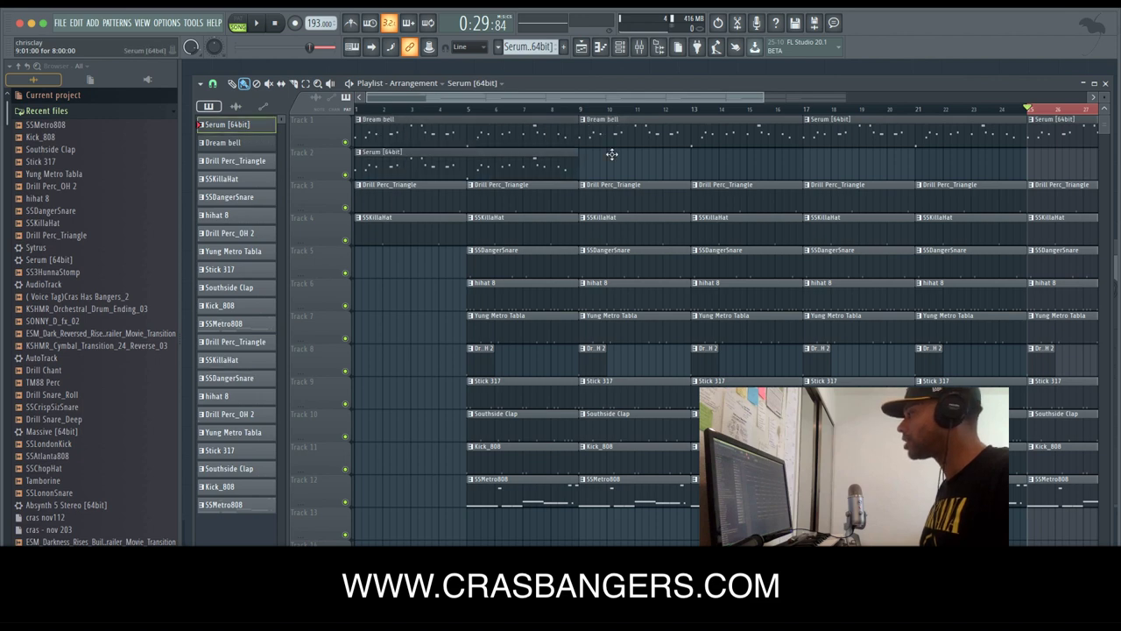
# Place the Serum [64bit] clips on Track 2 at bars 1, 9, 17 and 25, keeping Dream bell on Track 1.
pyautogui.moveTo(611, 154); pyautogui.dragTo(582, 140)
pyautogui.scroll(-4, 634, 127)
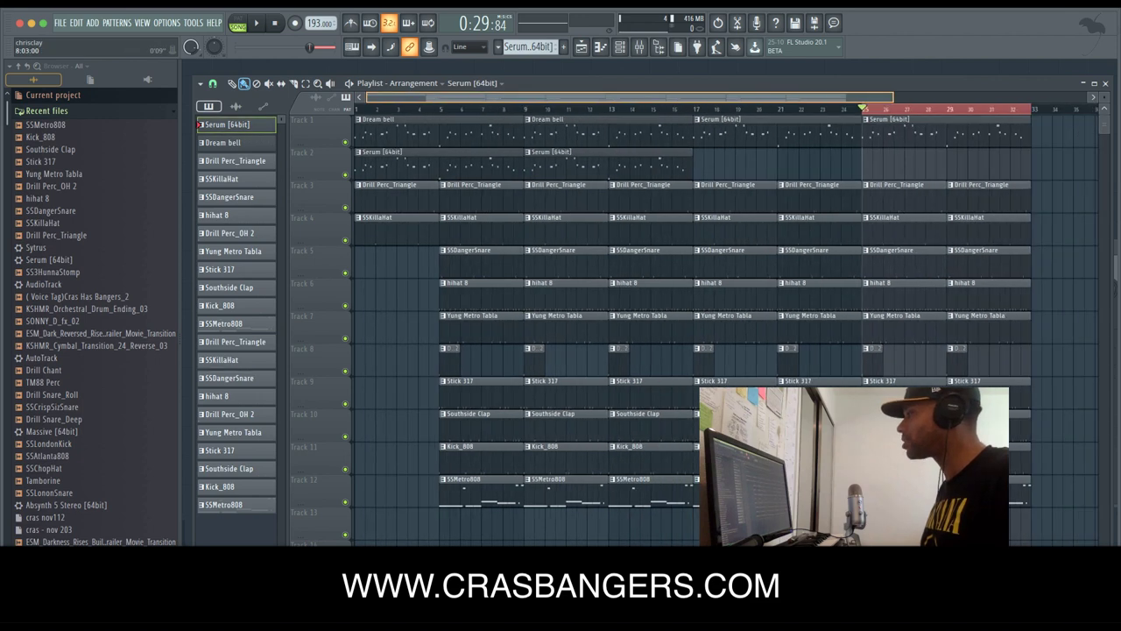
pyautogui.click(679, 165)
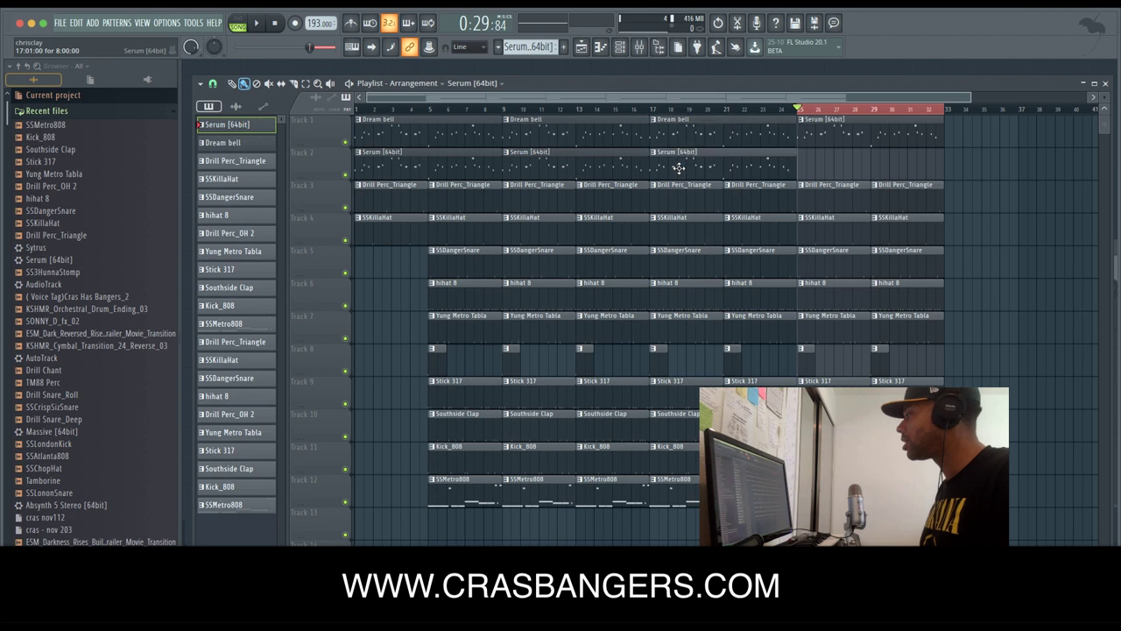
pyautogui.click(842, 172)
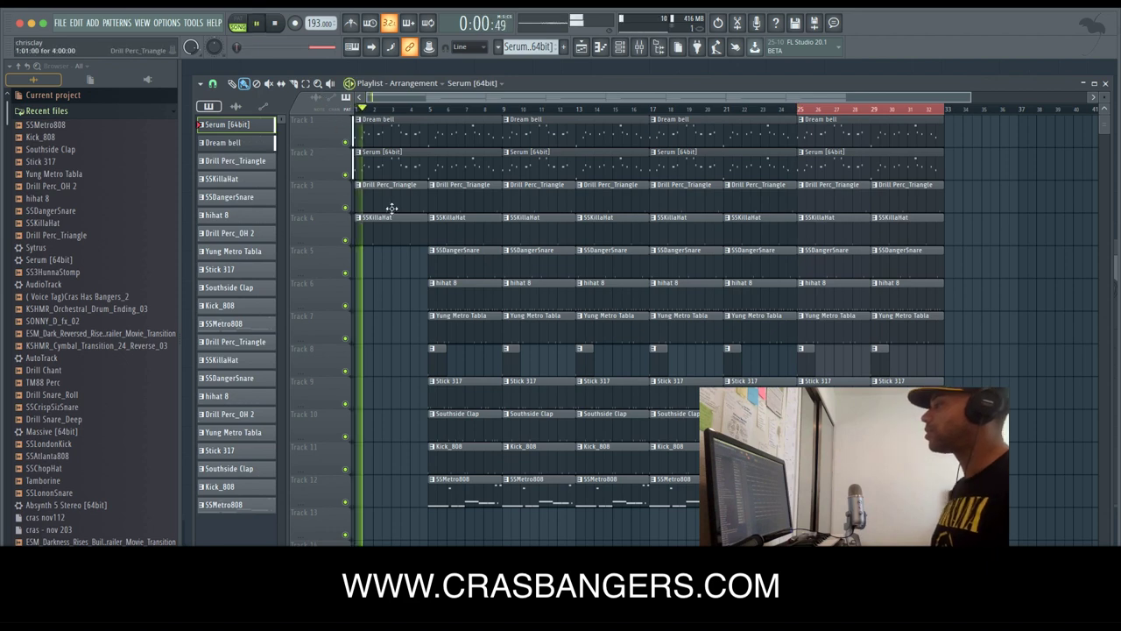
# Delete all clips in bars 1 to 8 on Tracks 3 to 12, keeping only Dream bell and Serum [64bit] there.
pyautogui.scroll(3, 413, 98)
pyautogui.scroll(2, 413, 98)
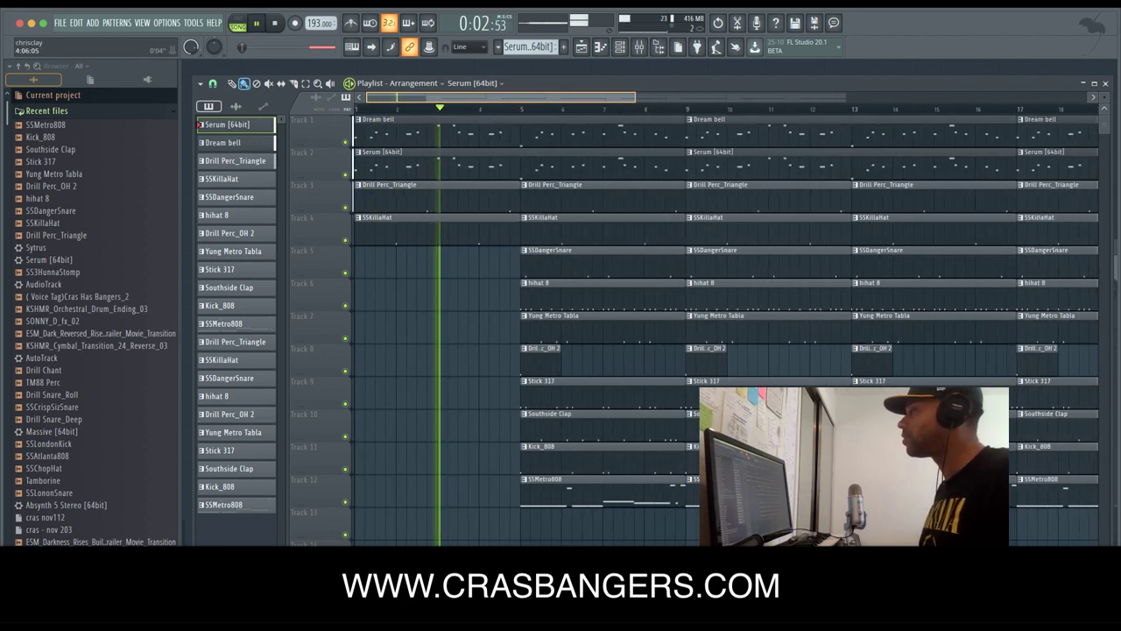
pyautogui.rightClick(443, 196)
pyautogui.rightClick(548, 196)
pyautogui.rightClick(565, 357)
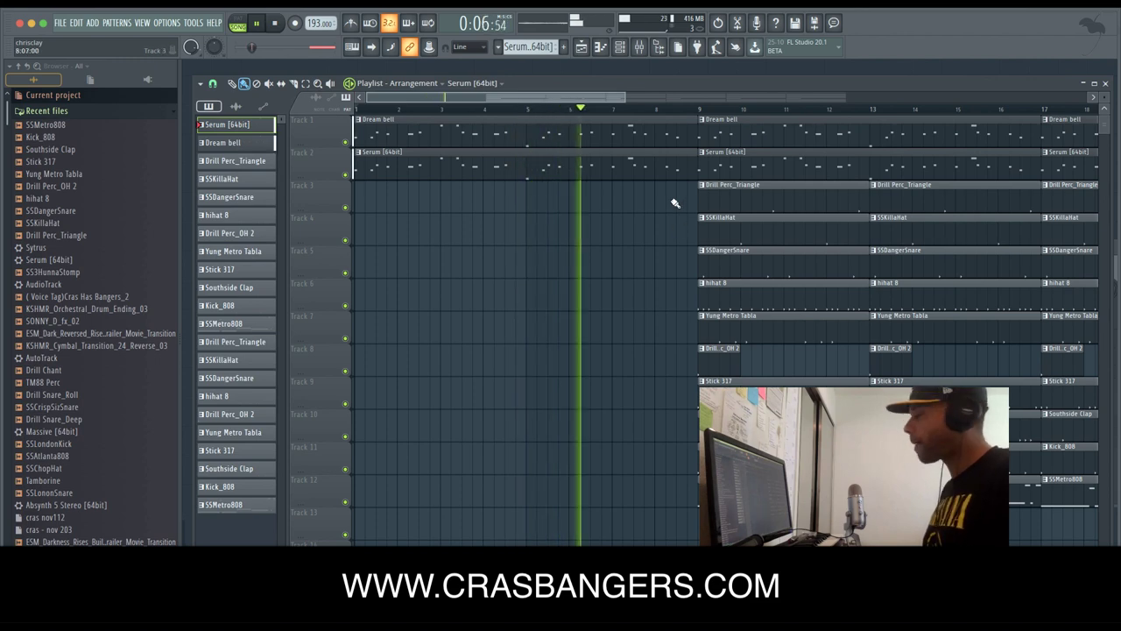
# Shorten the bar 13 clips on Tracks 3 to 12 to 3.5 bars, leaving a half-bar gap before bar 17.
pyautogui.scroll(-1, 570, 104)
pyautogui.scroll(-3, 604, 107)
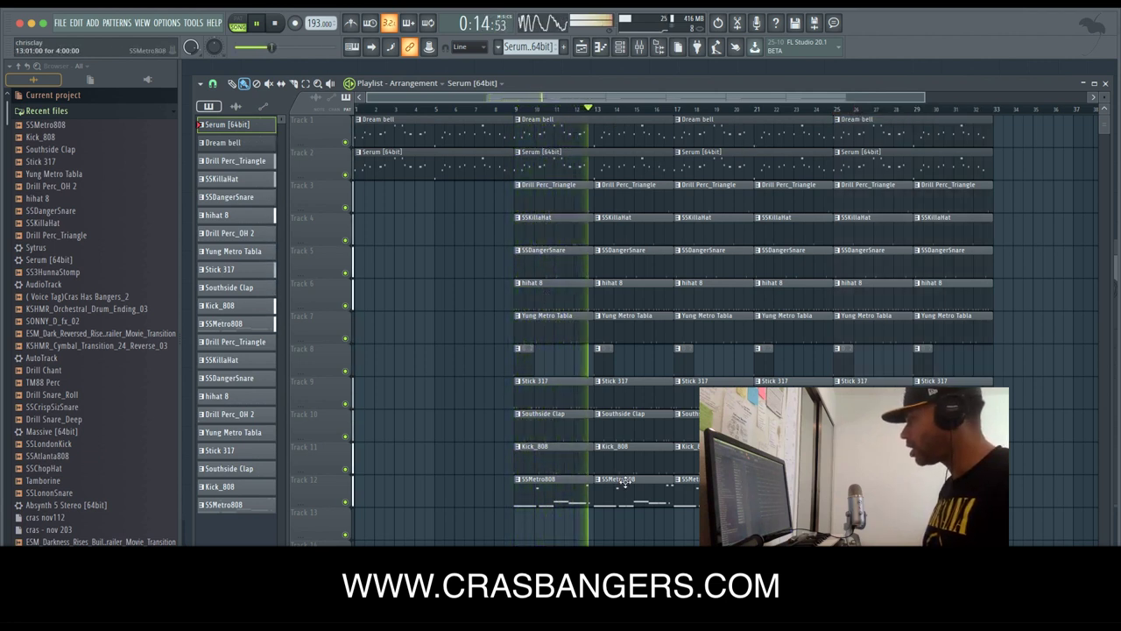
pyautogui.moveTo(666, 521); pyautogui.dragTo(663, 202)
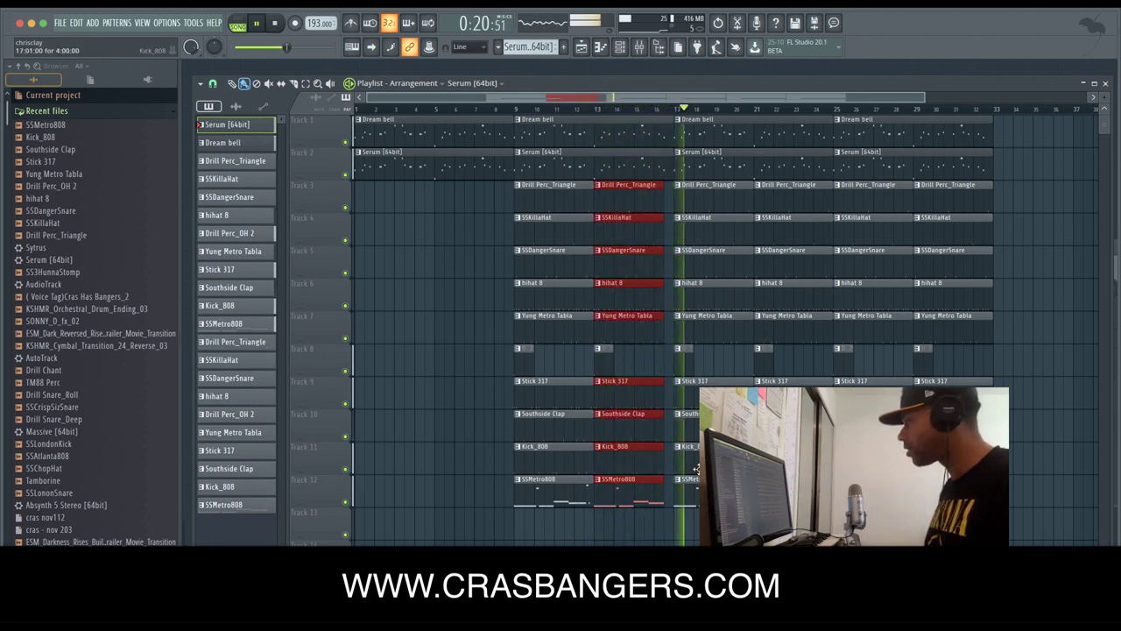
pyautogui.hotkey('ctrl', 'd')
pyautogui.press('space')
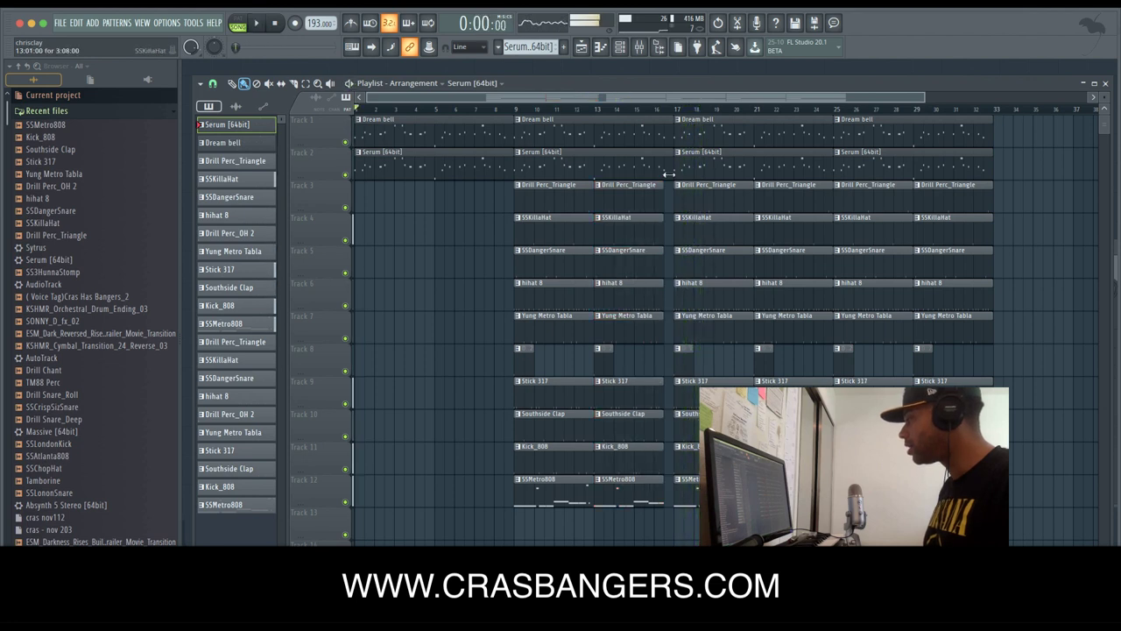
pyautogui.rightClick(691, 128)
pyautogui.press('space')
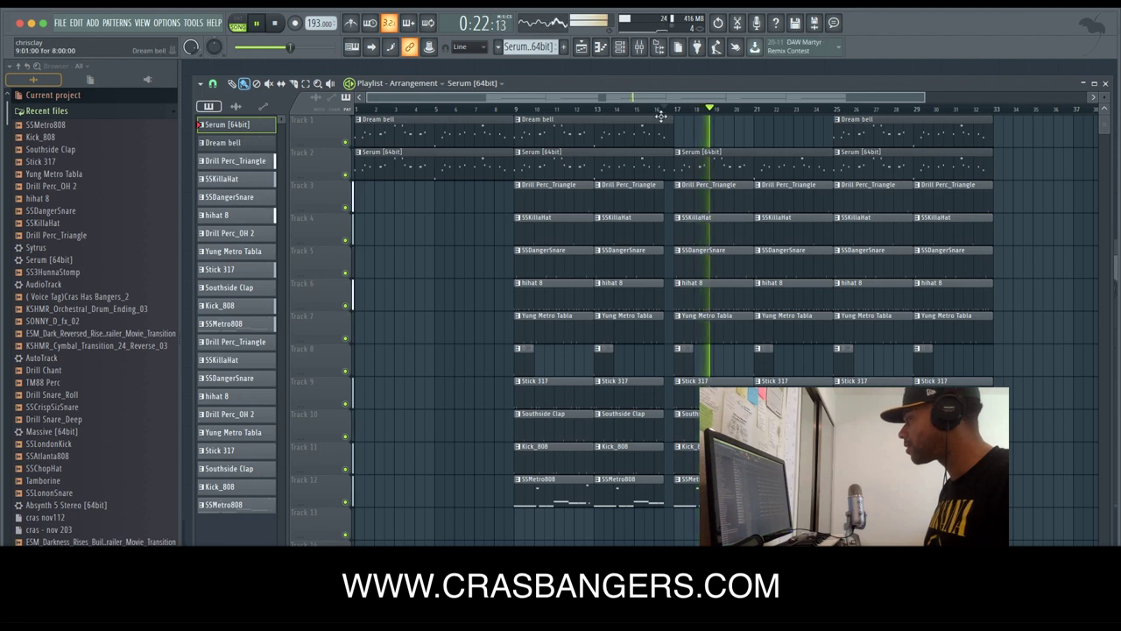
pyautogui.press('space')
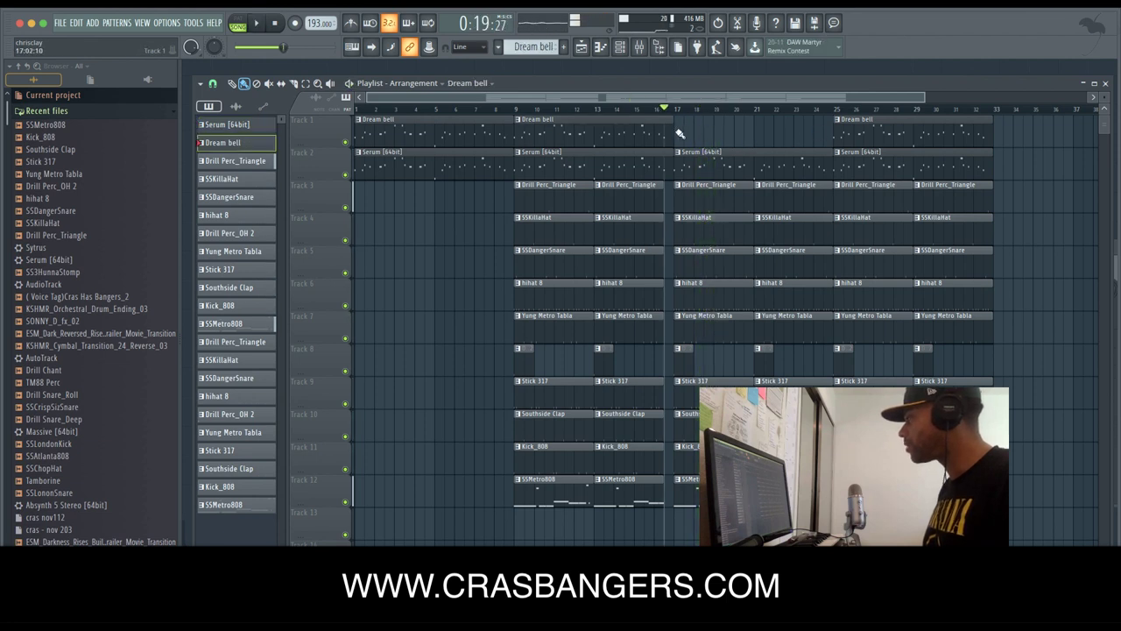
pyautogui.click(679, 133)
# Delete the Serum [64bit] clip at bar 17 on Track 2 and play back the section from bar 17.
pyautogui.click(675, 108)
pyautogui.rightClick(688, 160)
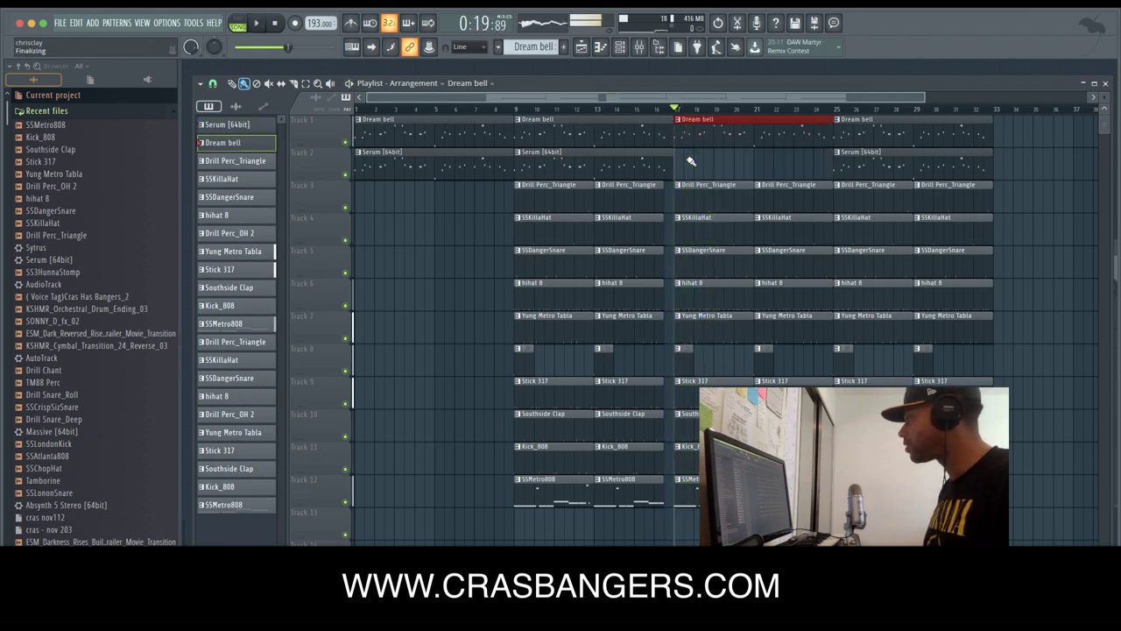
pyautogui.press('space')
pyautogui.press('space')
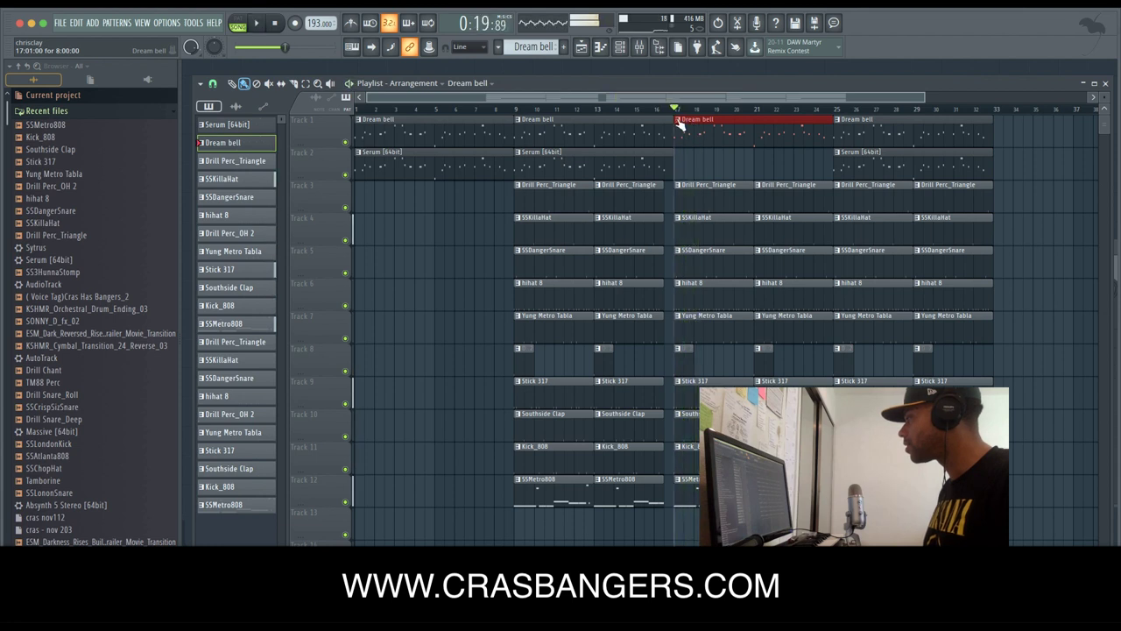
# Make the Dream bell clip at bar 17 a unique pattern and open it in the piano roll, closing the editor and channel rack when done.
pyautogui.click(679, 121)
pyautogui.click(701, 194)
pyautogui.doubleClick(705, 136)
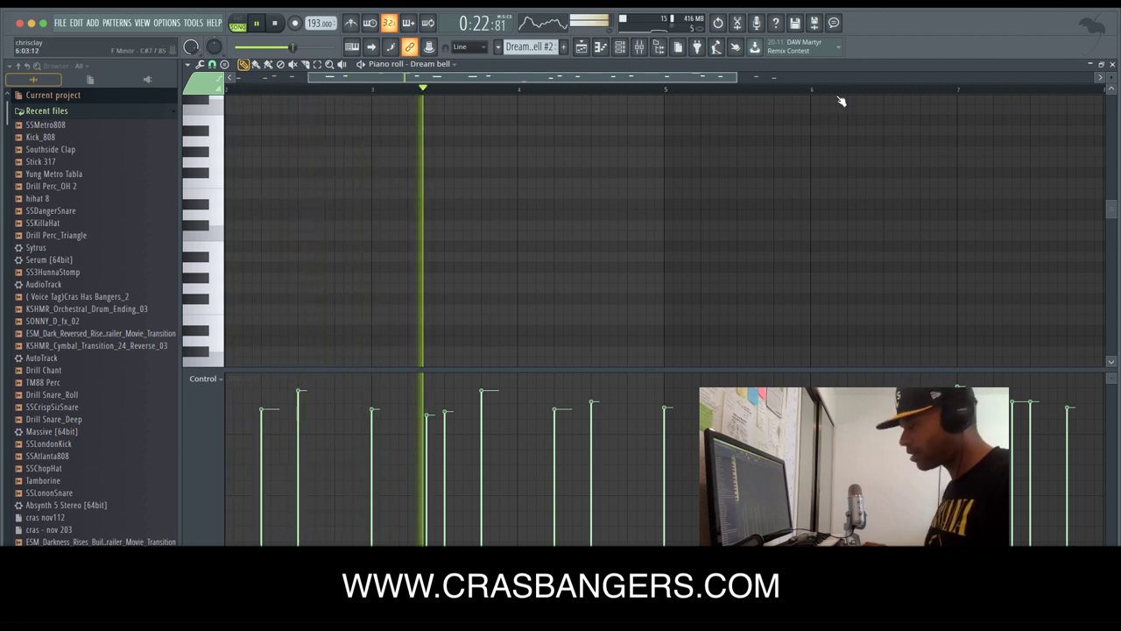
pyautogui.click(1112, 64)
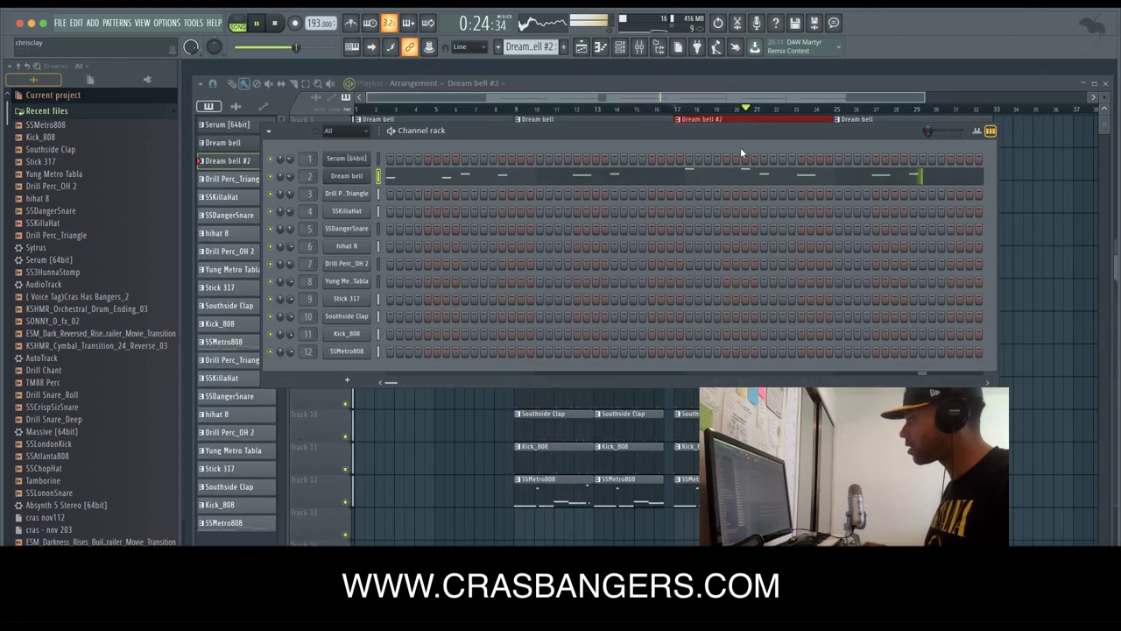
pyautogui.click(789, 83)
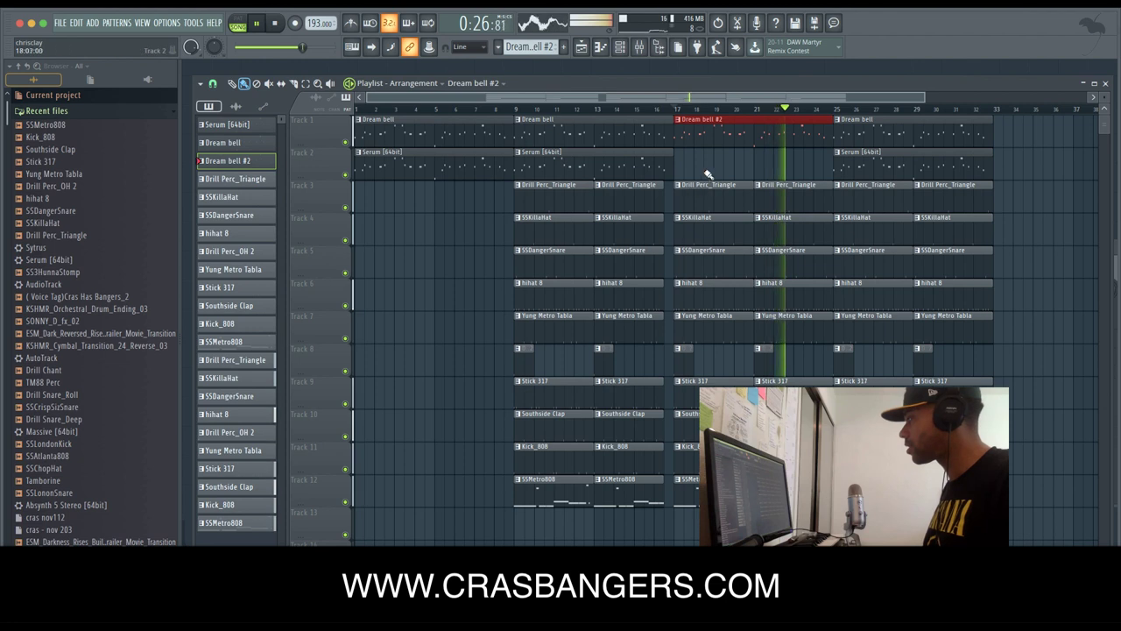
pyautogui.press('space')
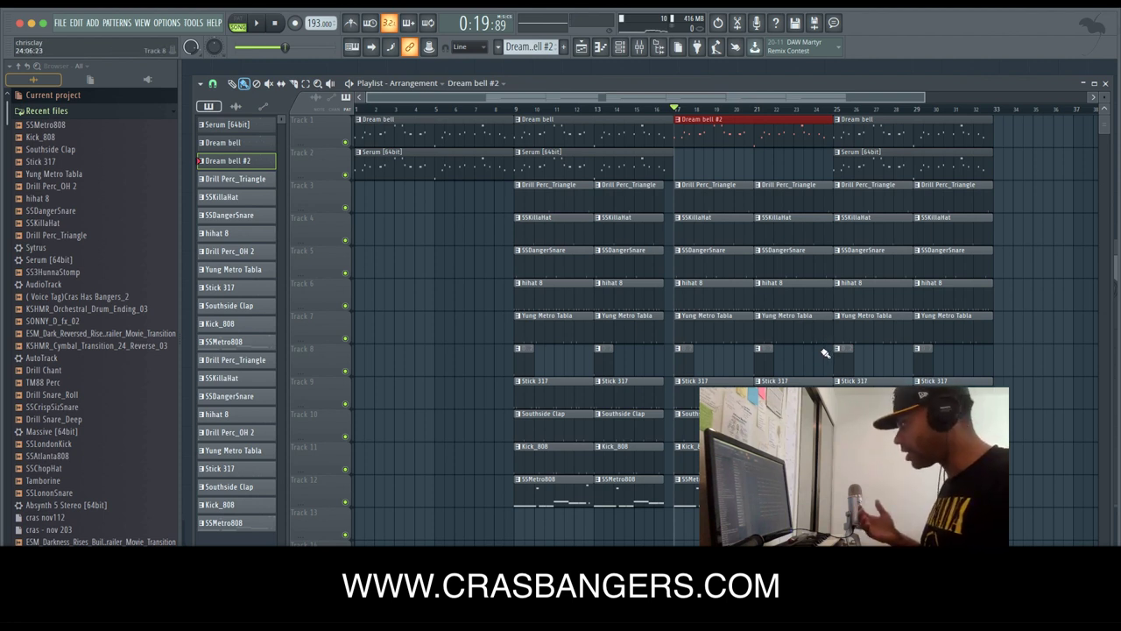
# Replace the bar 25 Dream bell clip with Dream bell #2 and shorten the Serum [64bit] clip below it to about half a bar.
pyautogui.moveTo(646, 97)
pyautogui.mouseDown()
pyautogui.moveTo(711, 97)
pyautogui.moveTo(637, 98)
pyautogui.mouseUp()
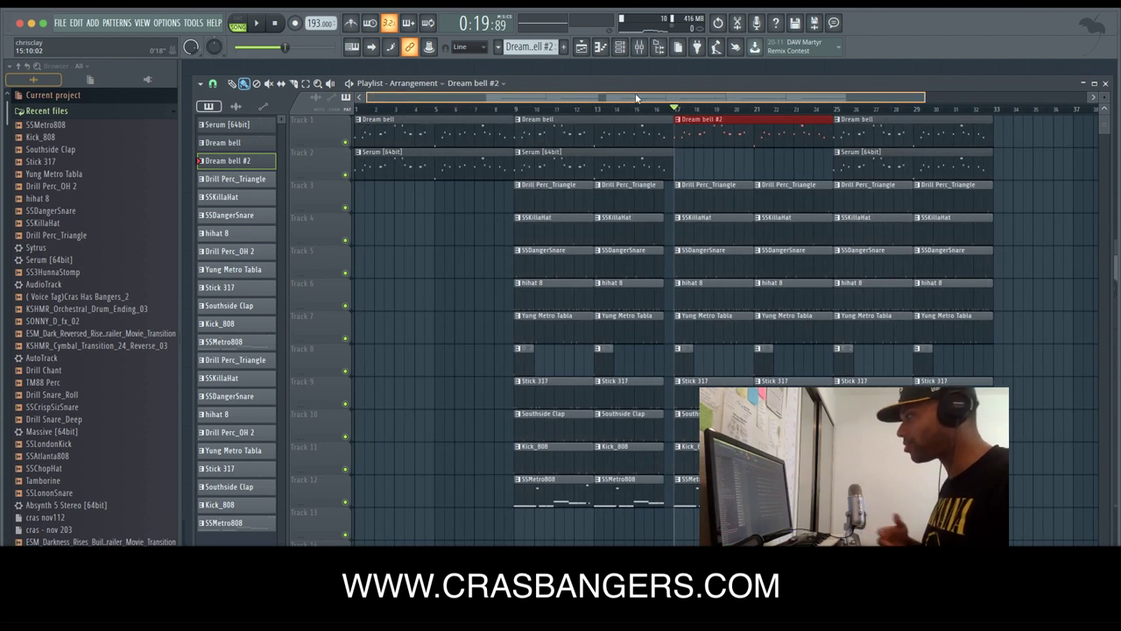
pyautogui.press('space')
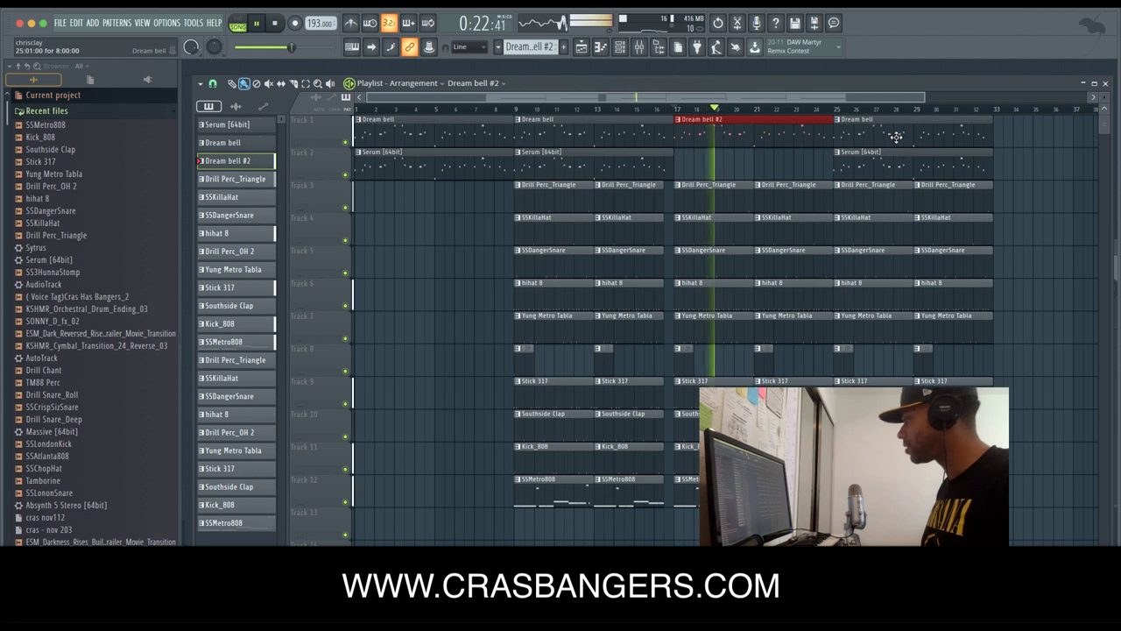
pyautogui.rightClick(840, 138)
pyautogui.click(839, 135)
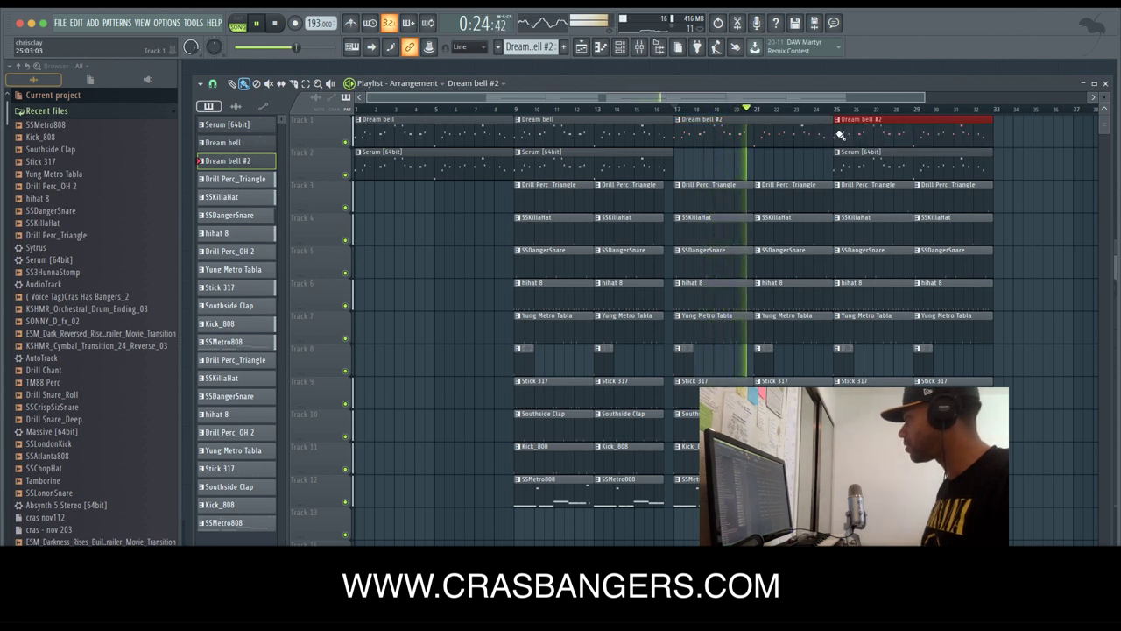
pyautogui.moveTo(990, 159); pyautogui.dragTo(841, 159)
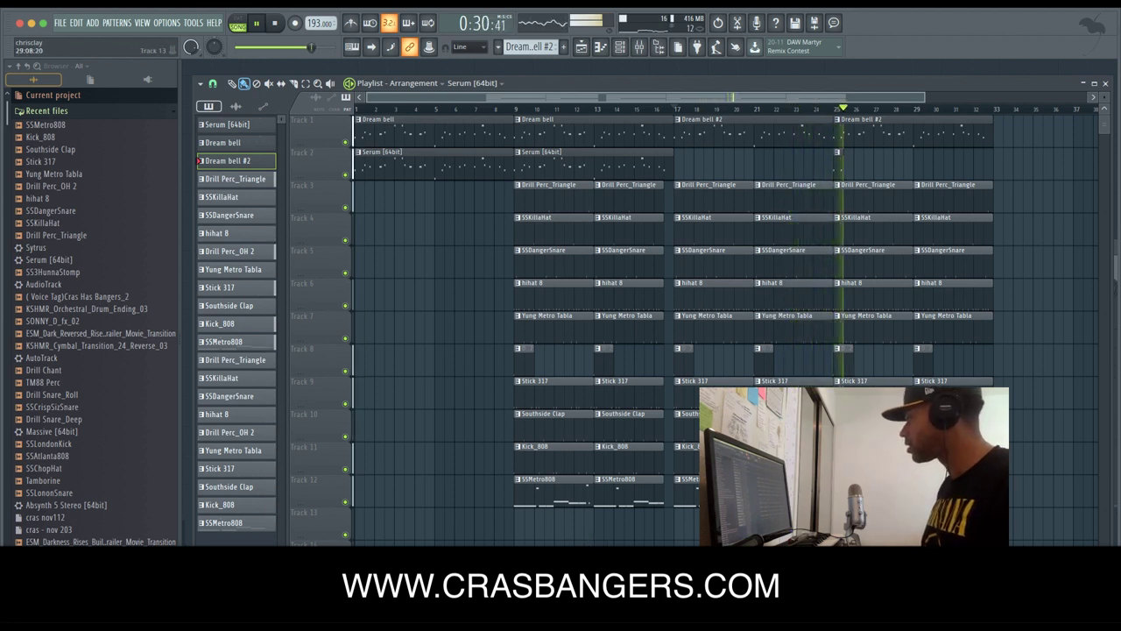
# Duplicate bars 17 to 32 at bar 33 and thin out the drums in bars 33 to 40, removing SSDangerSnare, hihat 8 and Yung Metro Tabla.
pyautogui.moveTo(1029, 388); pyautogui.dragTo(1020, 154)
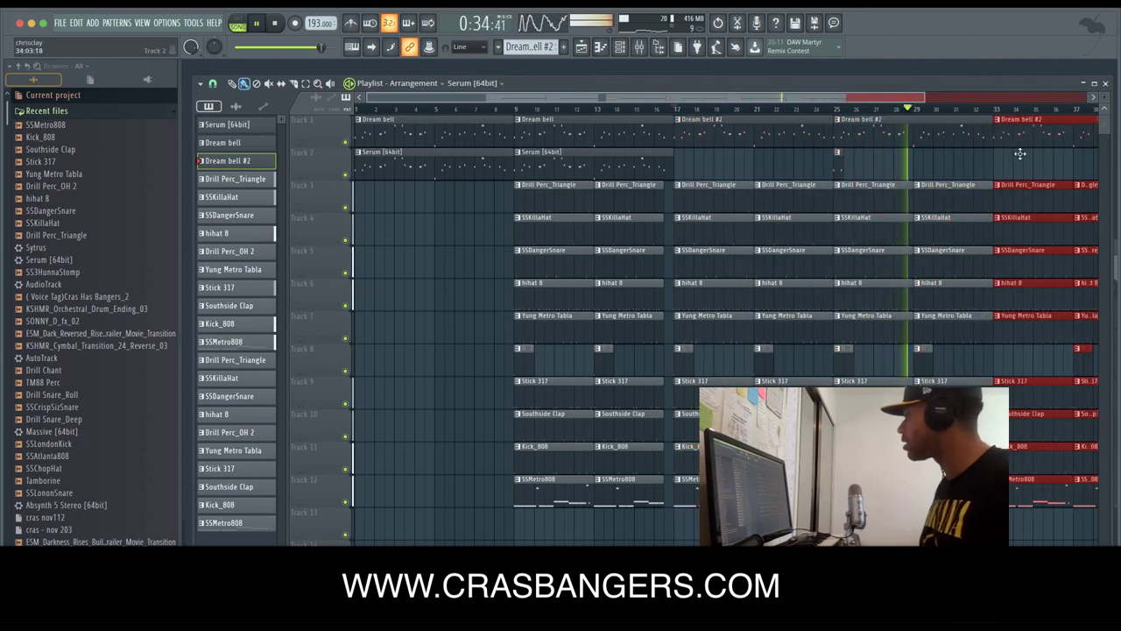
pyautogui.moveTo(782, 103); pyautogui.dragTo(869, 96)
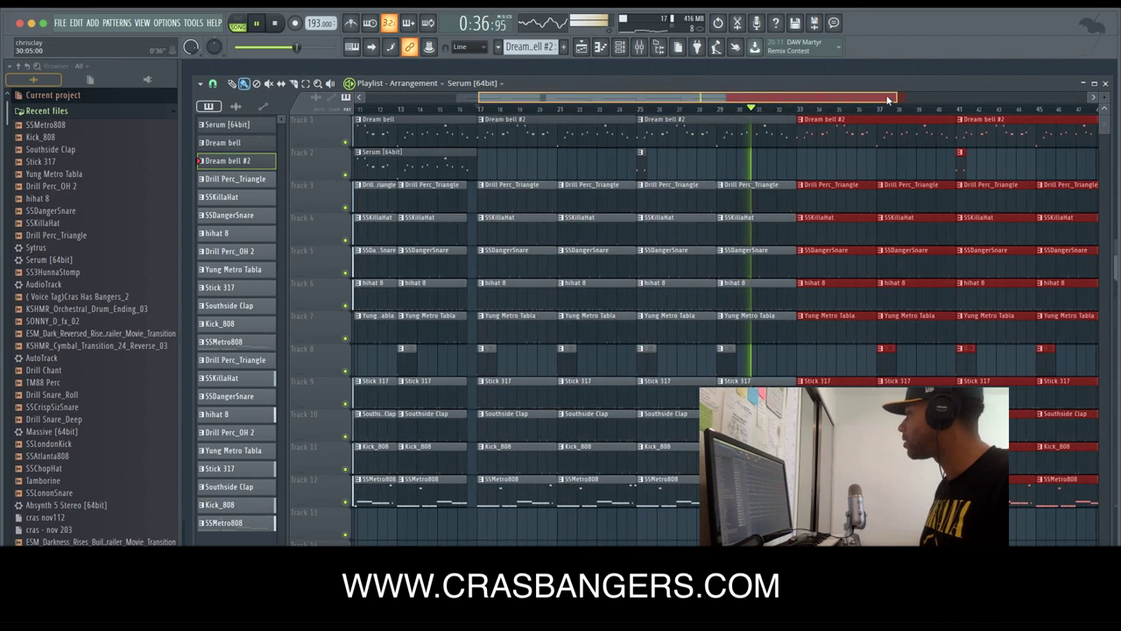
pyautogui.rightClick(907, 261)
pyautogui.rightClick(907, 294)
pyautogui.rightClick(907, 327)
pyautogui.rightClick(908, 382)
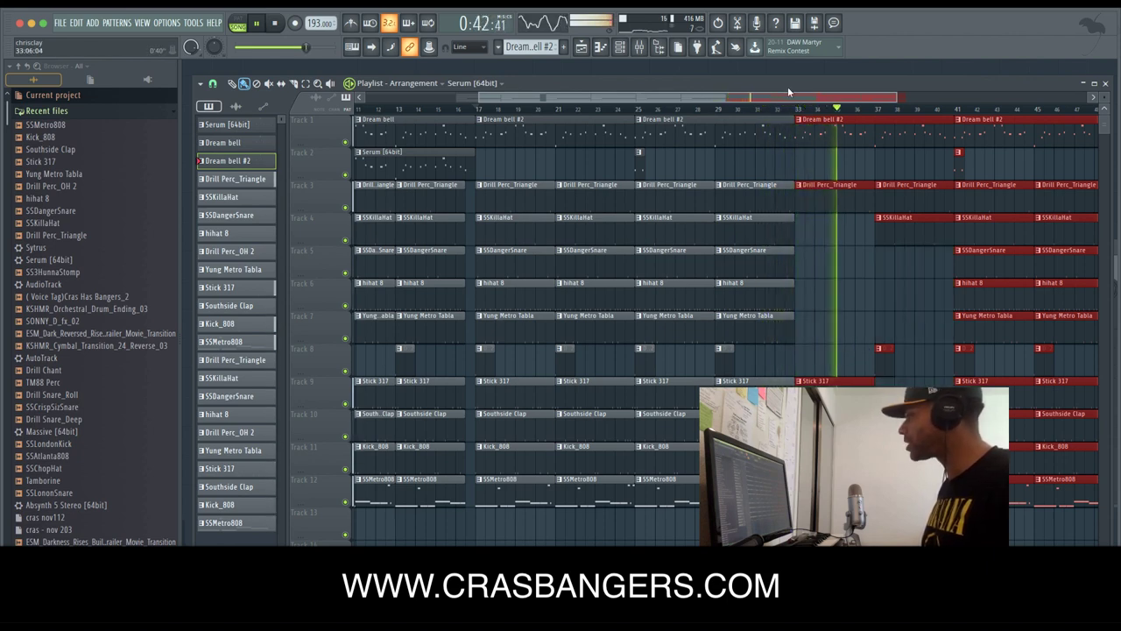
# Delete the bar 41 Drill Perc_Triangle, SSKillaHat and SSDangerSnare clips, and shorten the bar 45 clips on Tracks 3 to 12 to two bars.
pyautogui.moveTo(787, 94); pyautogui.dragTo(844, 95)
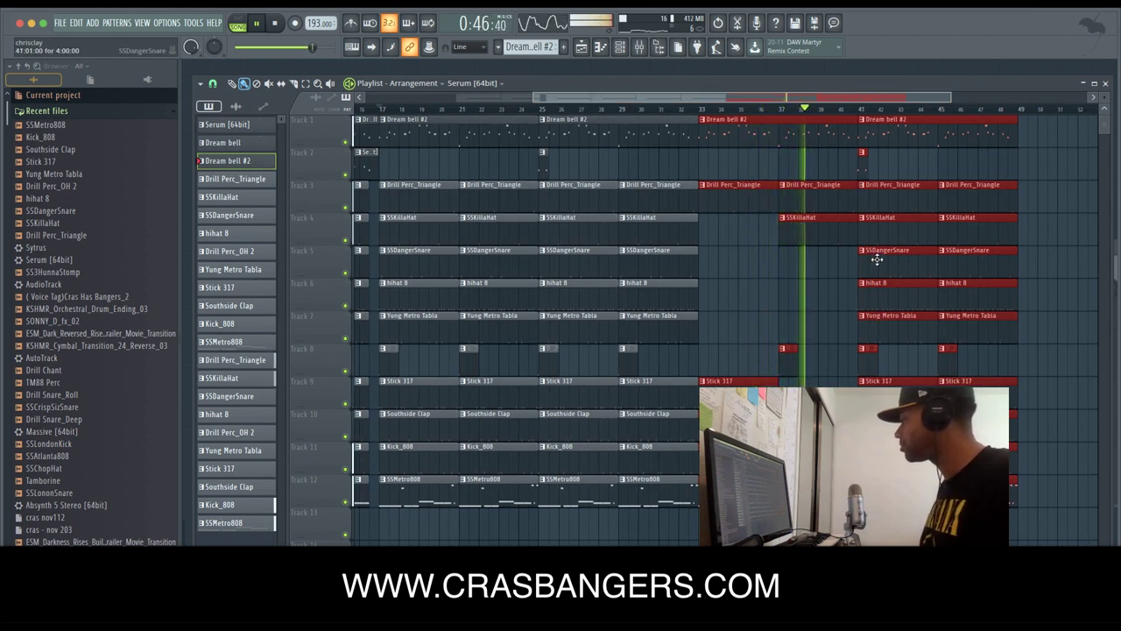
pyautogui.rightClick(889, 185)
pyautogui.rightClick(889, 218)
pyautogui.rightClick(893, 251)
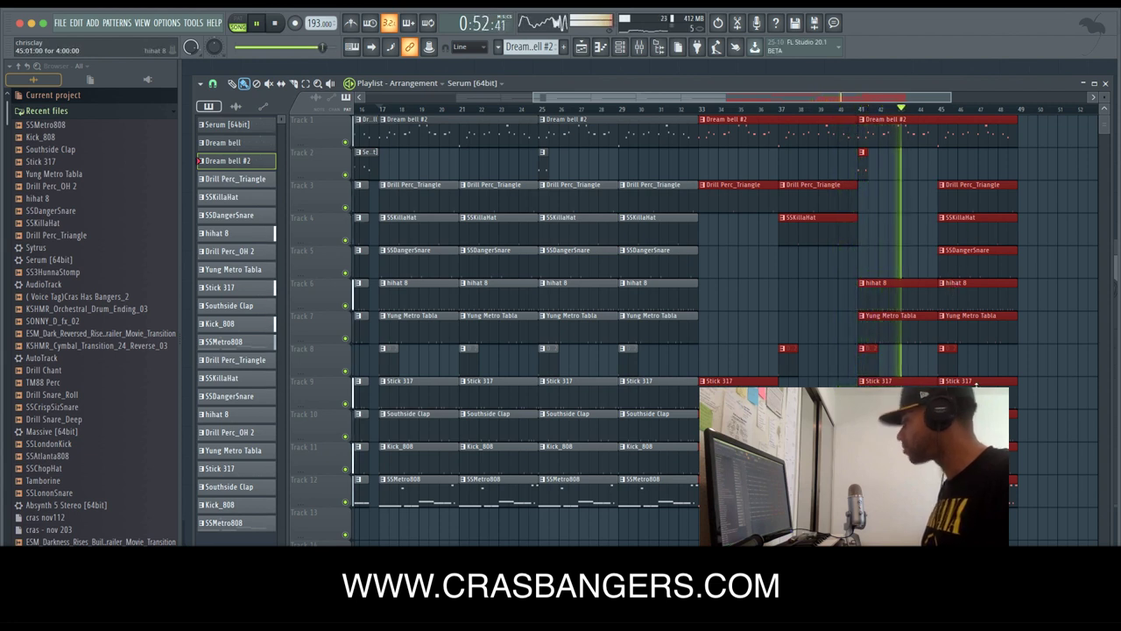
pyautogui.moveTo(981, 523); pyautogui.dragTo(978, 196)
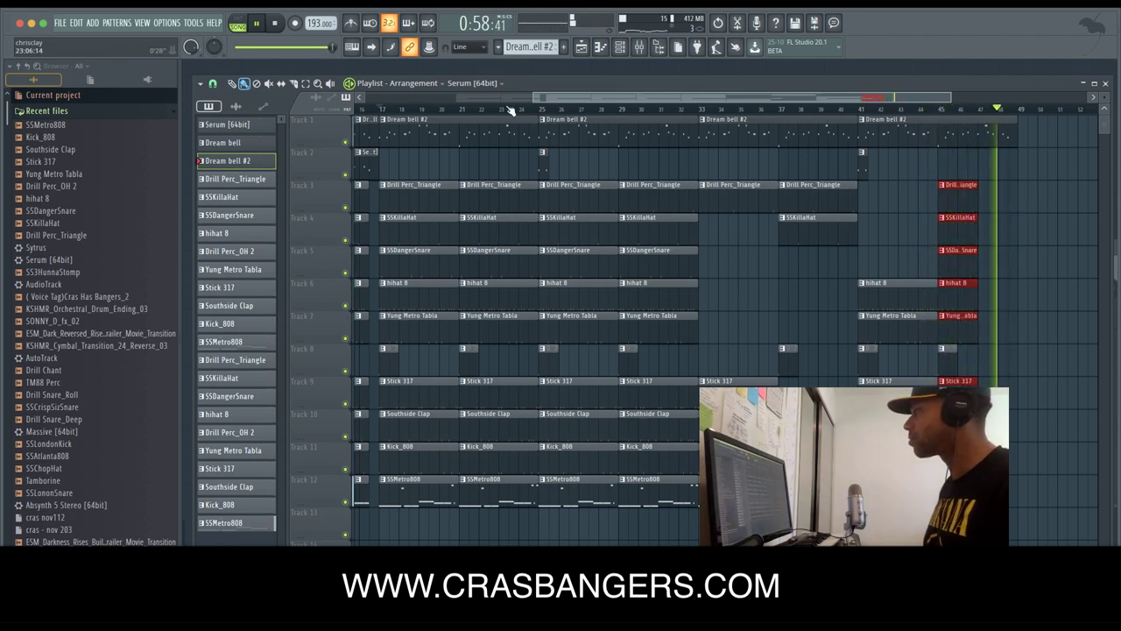
# Stop playback and place copies of the bars 9 to 16 section, melodies and drums, at bars 49 and 57.
pyautogui.scroll(-3, 550, 315)
pyautogui.press('space')
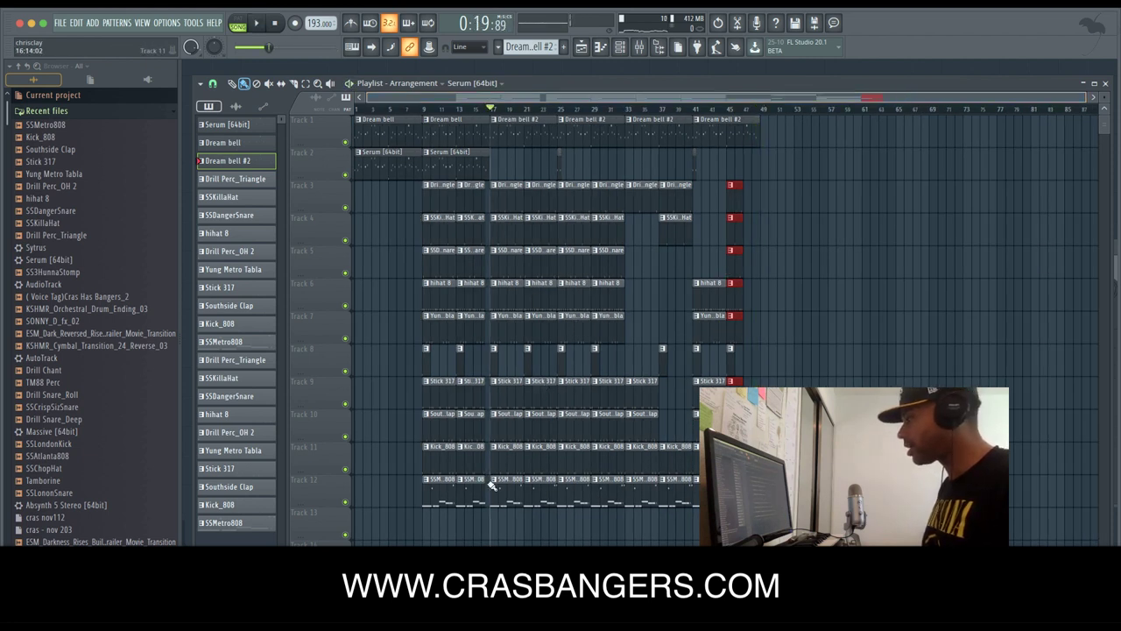
pyautogui.moveTo(492, 528); pyautogui.dragTo(851, 128)
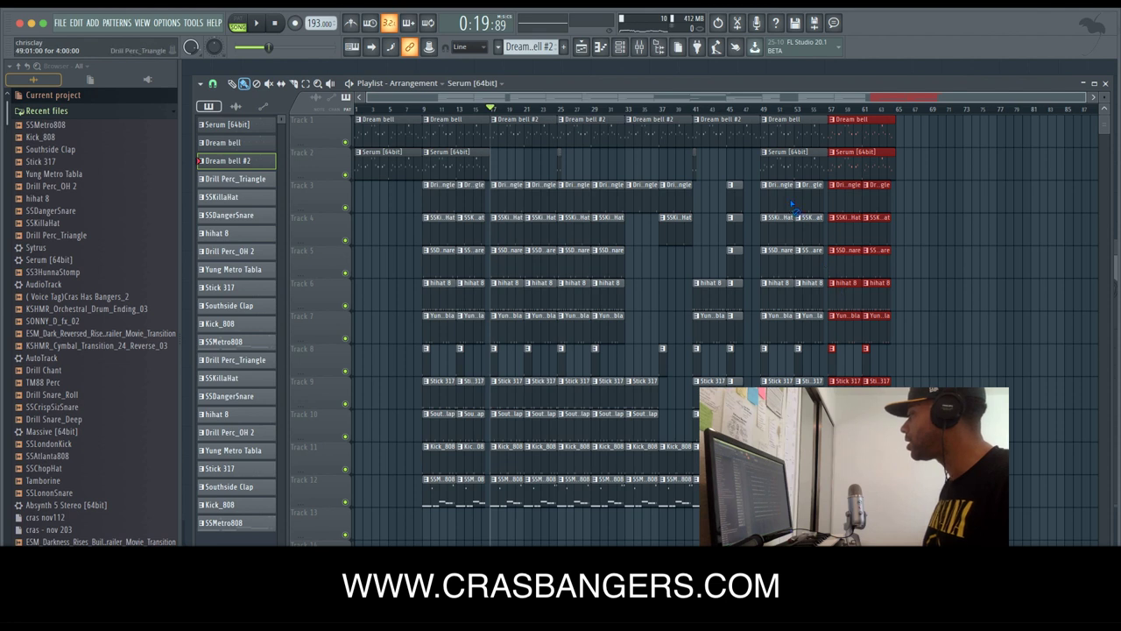
# Delete all clips on Tracks 3 to 12 in bars 49 to 64, leaving only Dream bell and Serum [64bit].
pyautogui.rightClick(793, 266)
pyautogui.press('space')
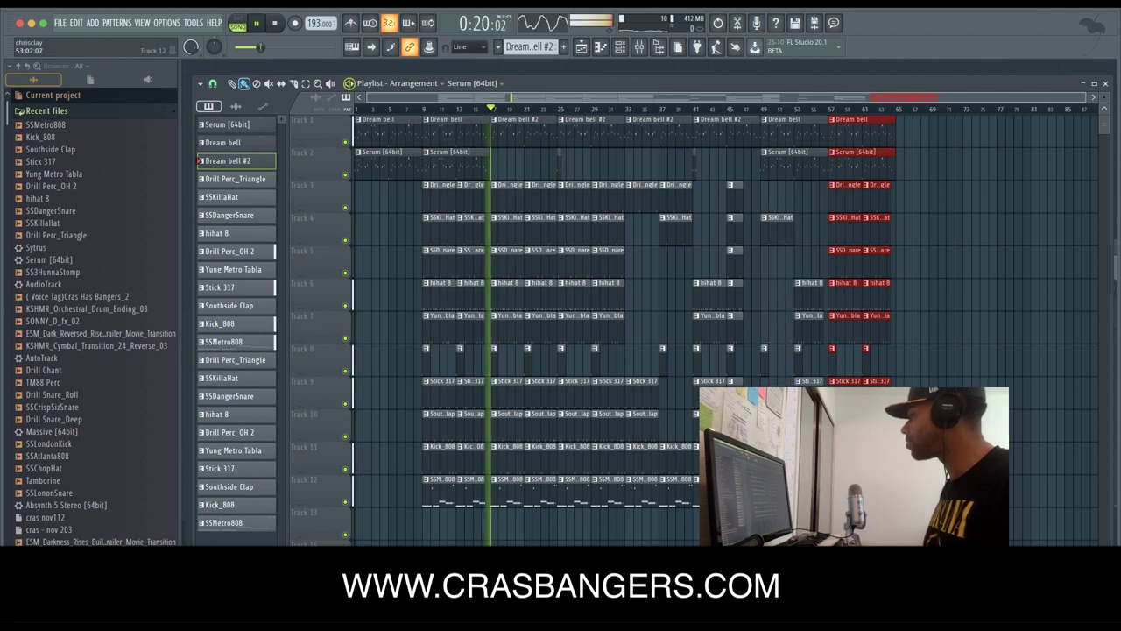
pyautogui.rightClick(846, 262)
pyautogui.rightClick(846, 231)
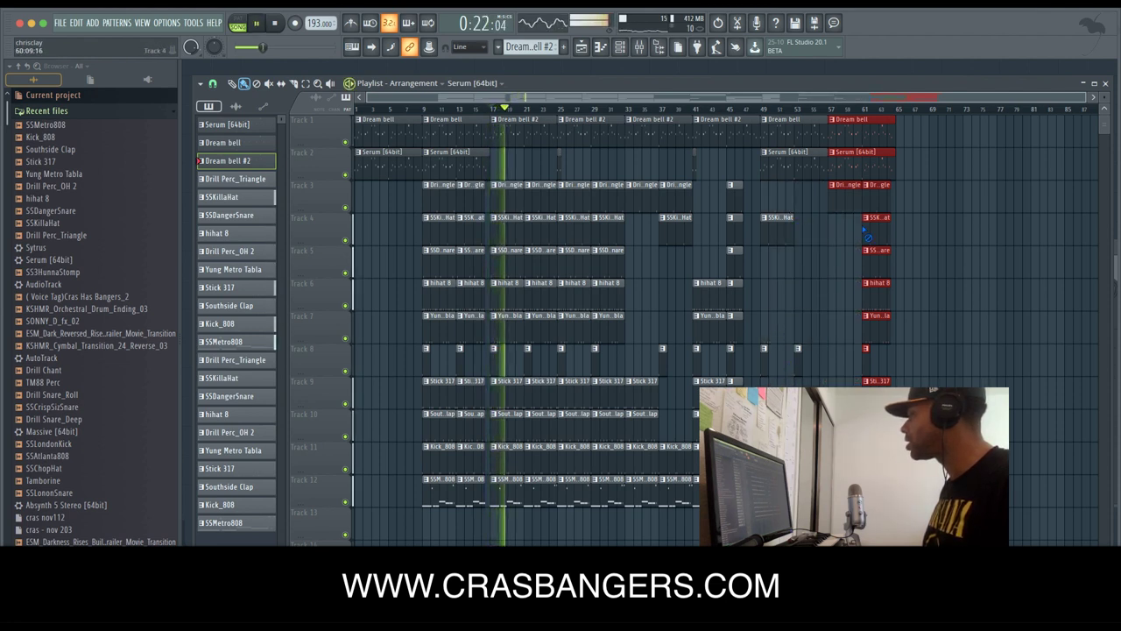
pyautogui.press('space')
pyautogui.rightClick(791, 231)
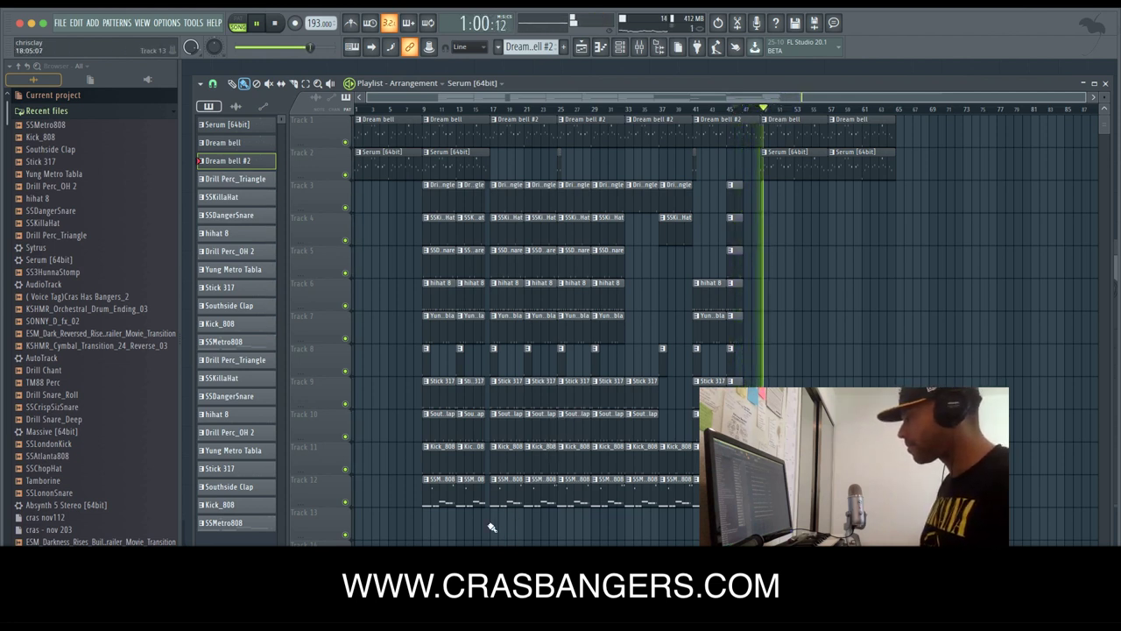
# Place copies of the bars 9 to 16 melody and drum section at bars 65 and 73.
pyautogui.moveTo(480, 539); pyautogui.dragTo(911, 153)
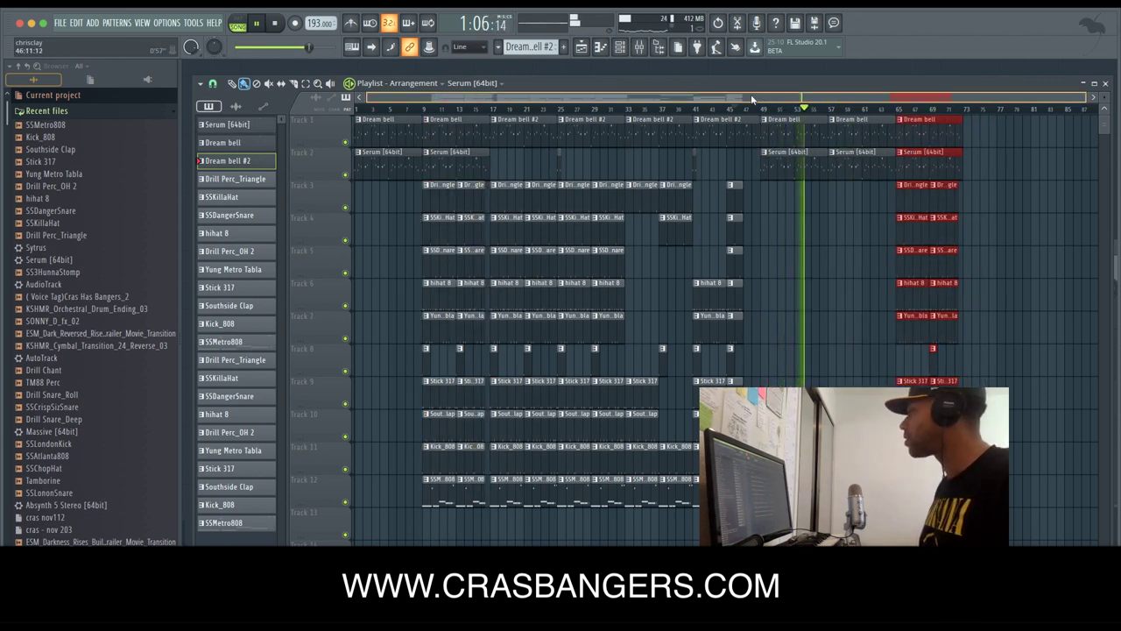
pyautogui.moveTo(751, 98); pyautogui.dragTo(892, 123)
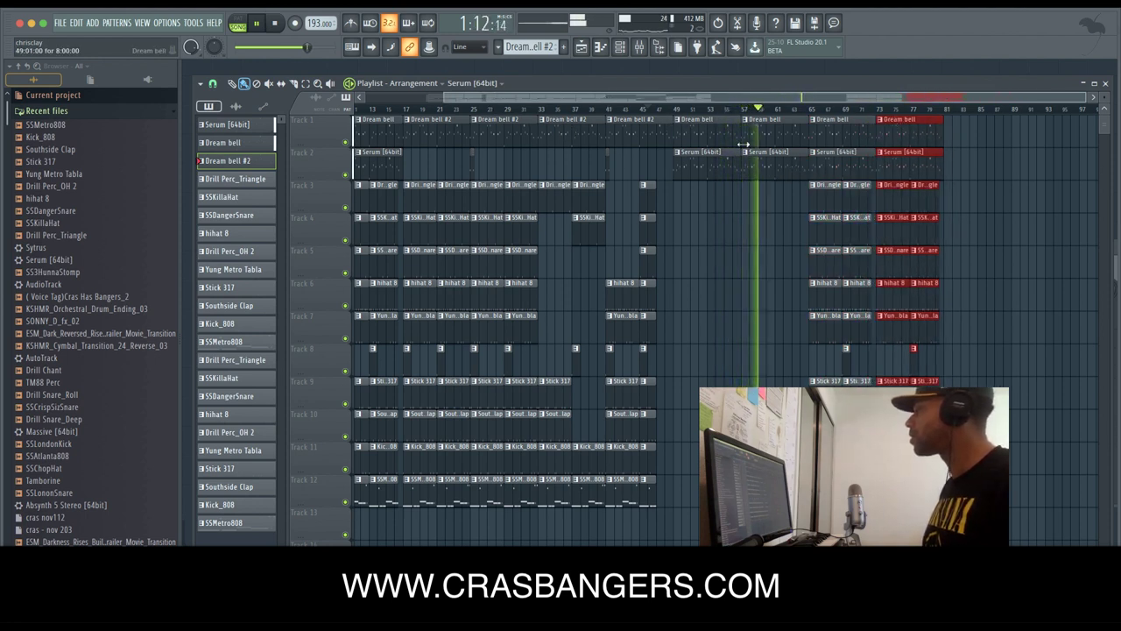
# Play the arrangement from around bar 17 and shorten the Southside Clap clip at bar 21 and the Stick 317 clip at bar 29.
pyautogui.moveTo(545, 108); pyautogui.dragTo(402, 132)
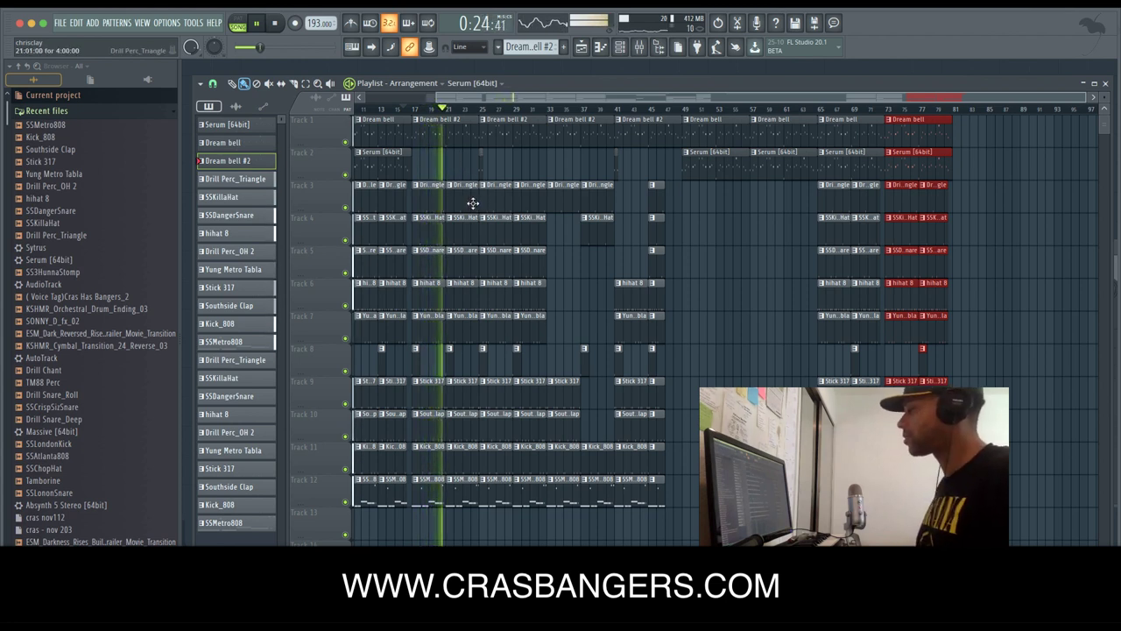
pyautogui.click(476, 425)
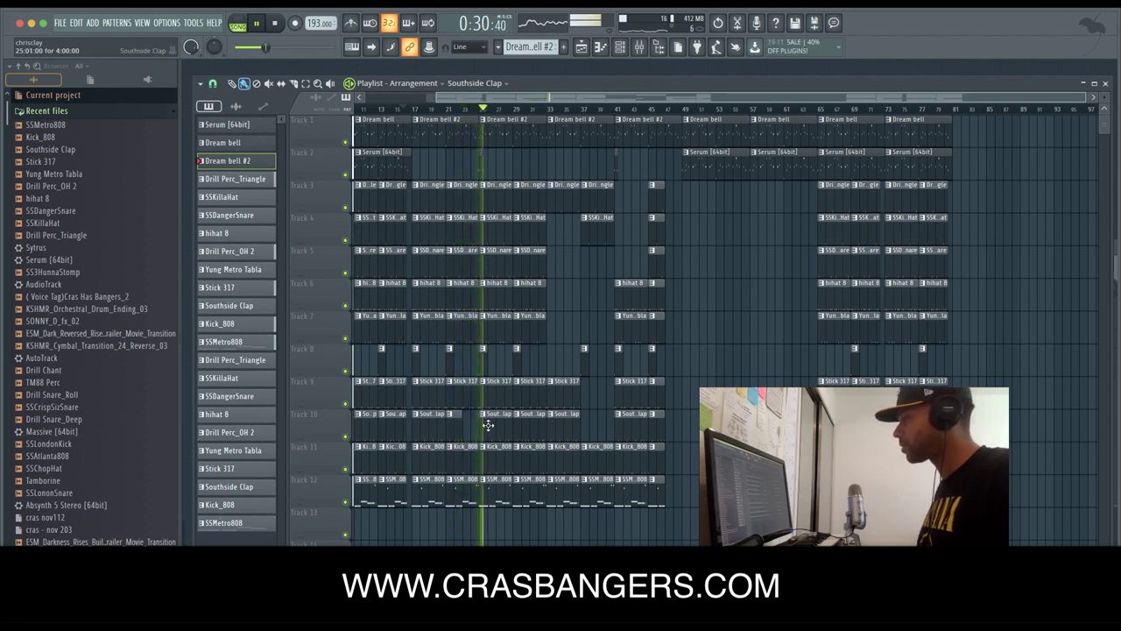
pyautogui.moveTo(544, 390); pyautogui.dragTo(524, 402)
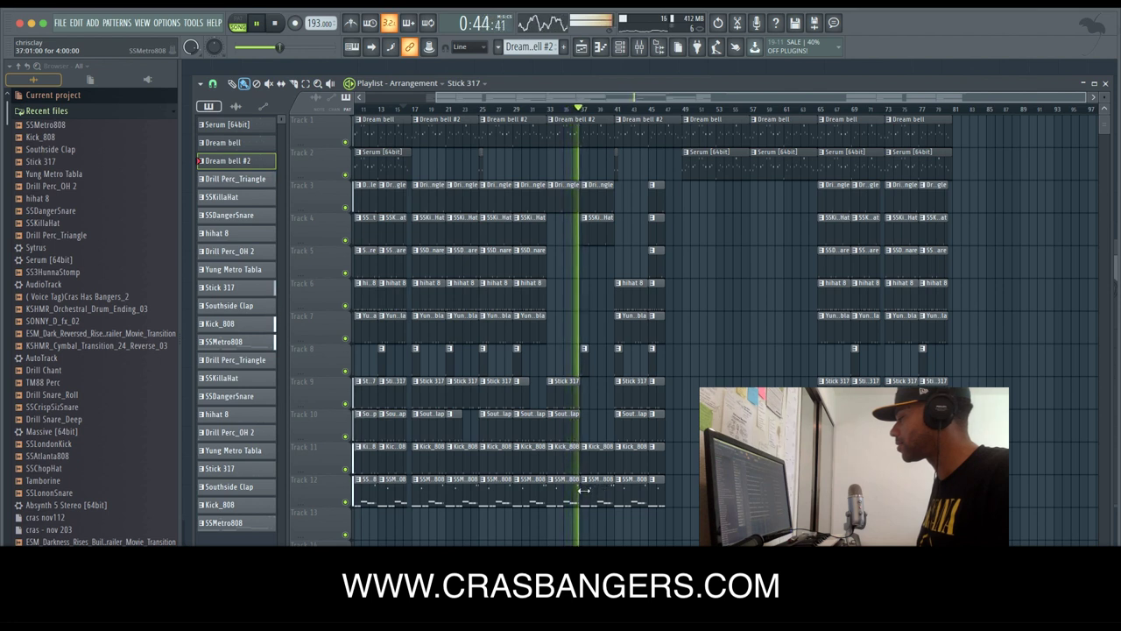
pyautogui.moveTo(582, 490)
pyautogui.mouseDown()
pyautogui.moveTo(596, 493)
pyautogui.moveTo(584, 491)
pyautogui.mouseUp()
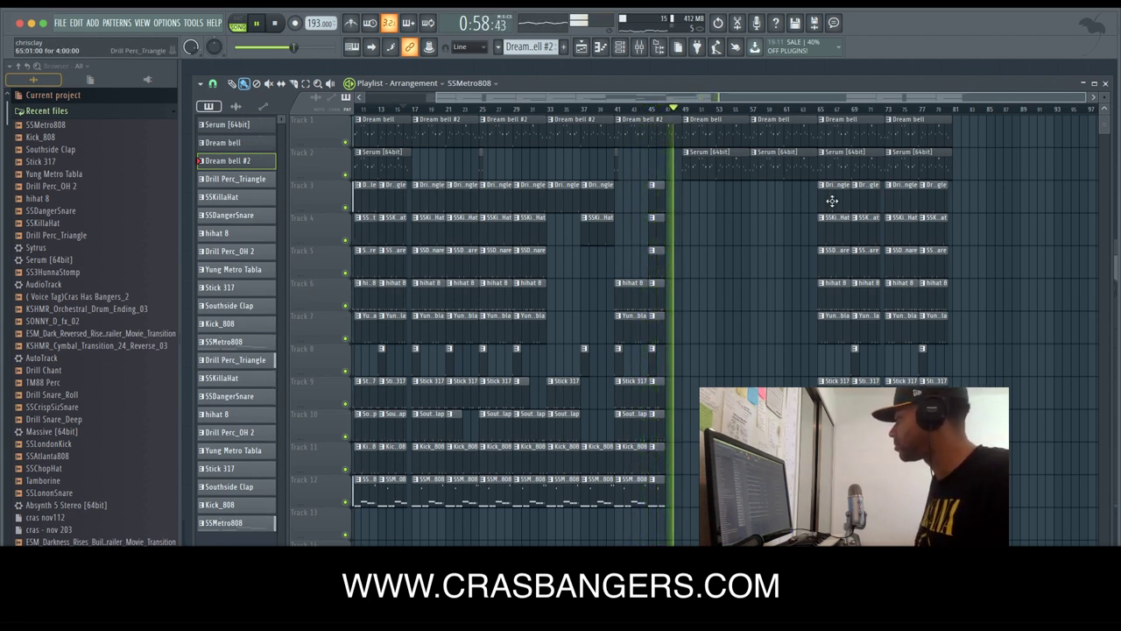
# Place a hihat 8 clip on Track 6 at bar 53 and stop playback.
pyautogui.click(832, 296)
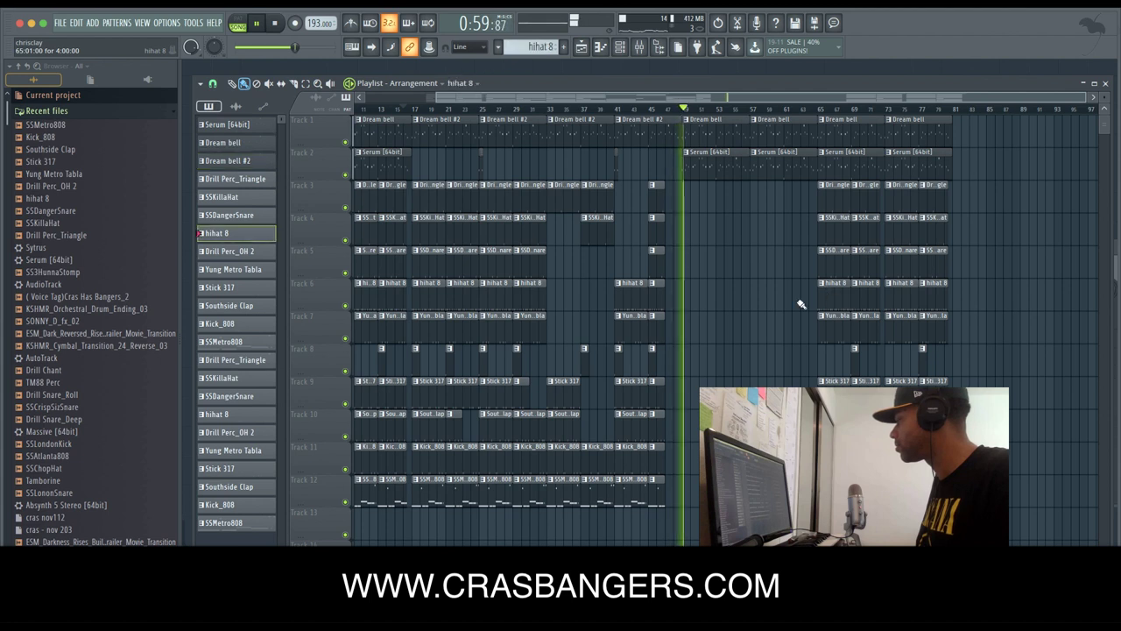
pyautogui.click(727, 299)
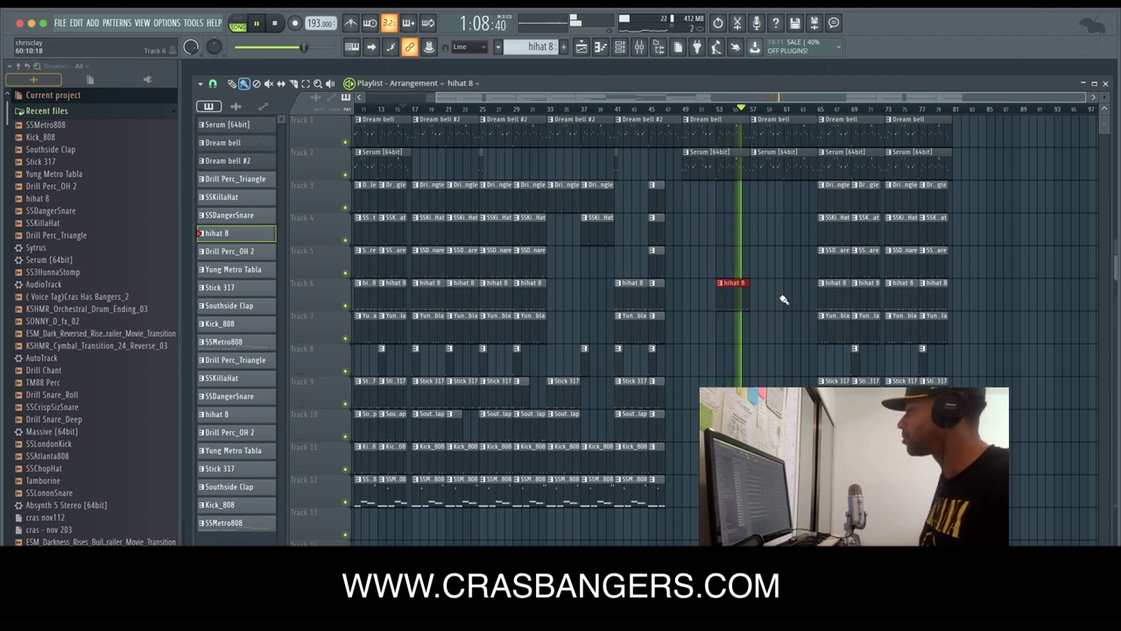
pyautogui.press('space')
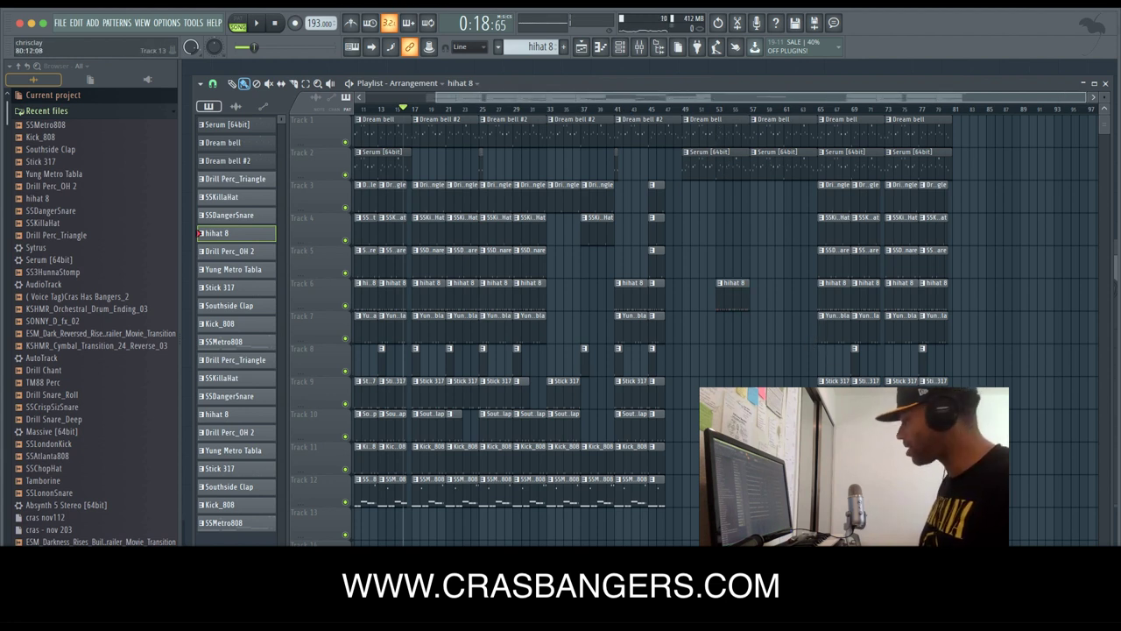
# Move the drum clips from bars 65 to 80 back to bar 57, and delete the Serum [64bit] and Dream bell clips at bar 73.
pyautogui.moveTo(953, 389); pyautogui.dragTo(776, 200)
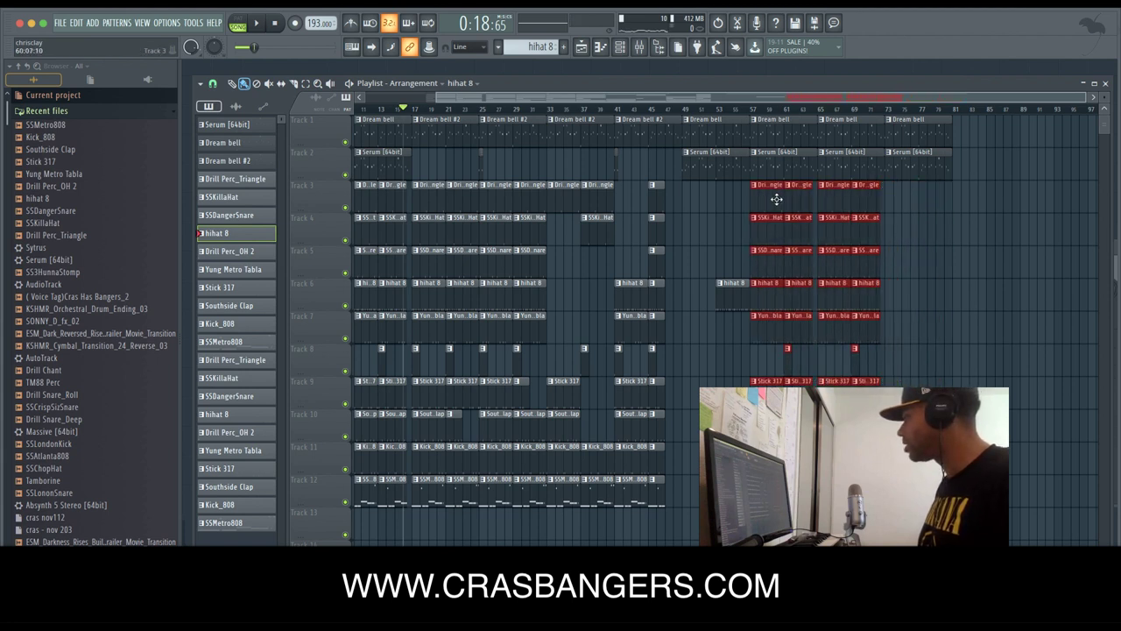
pyautogui.rightClick(904, 172)
pyautogui.rightClick(910, 127)
pyautogui.press('space')
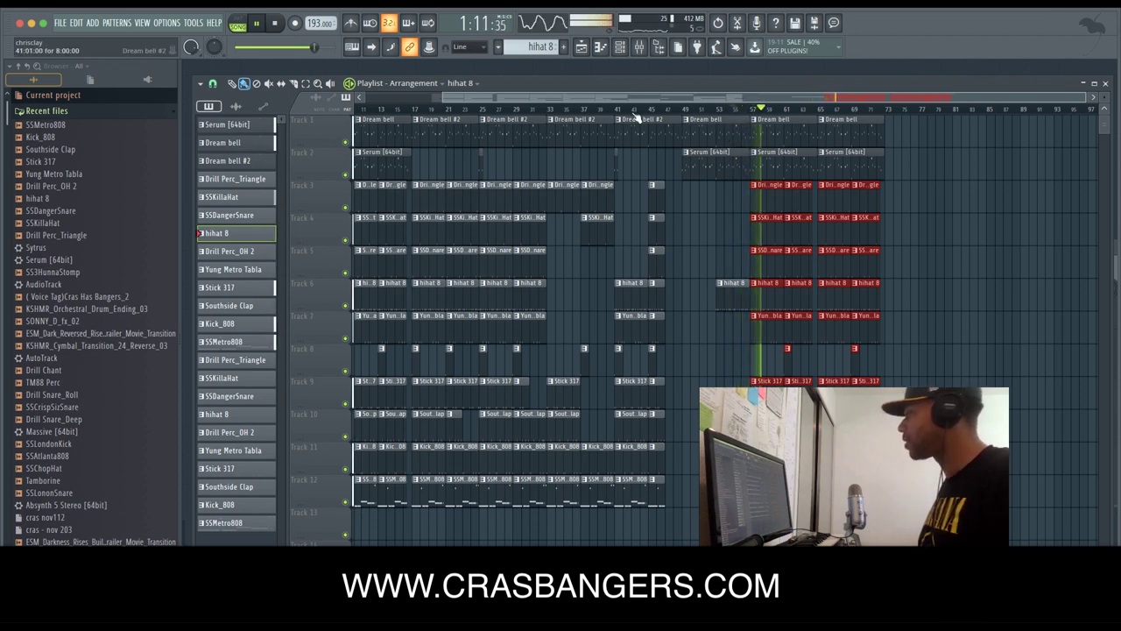
# Duplicate all clips from bar 17 through bar 72 and place the copies starting at bar 73.
pyautogui.scroll(-4, 623, 104)
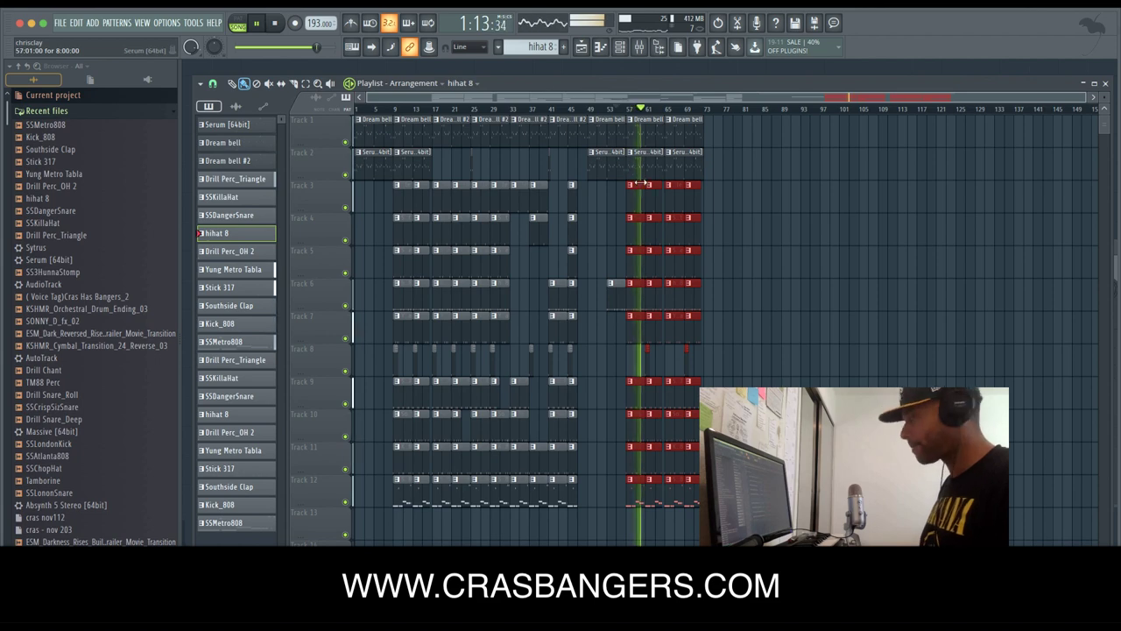
pyautogui.moveTo(751, 539); pyautogui.dragTo(438, 109)
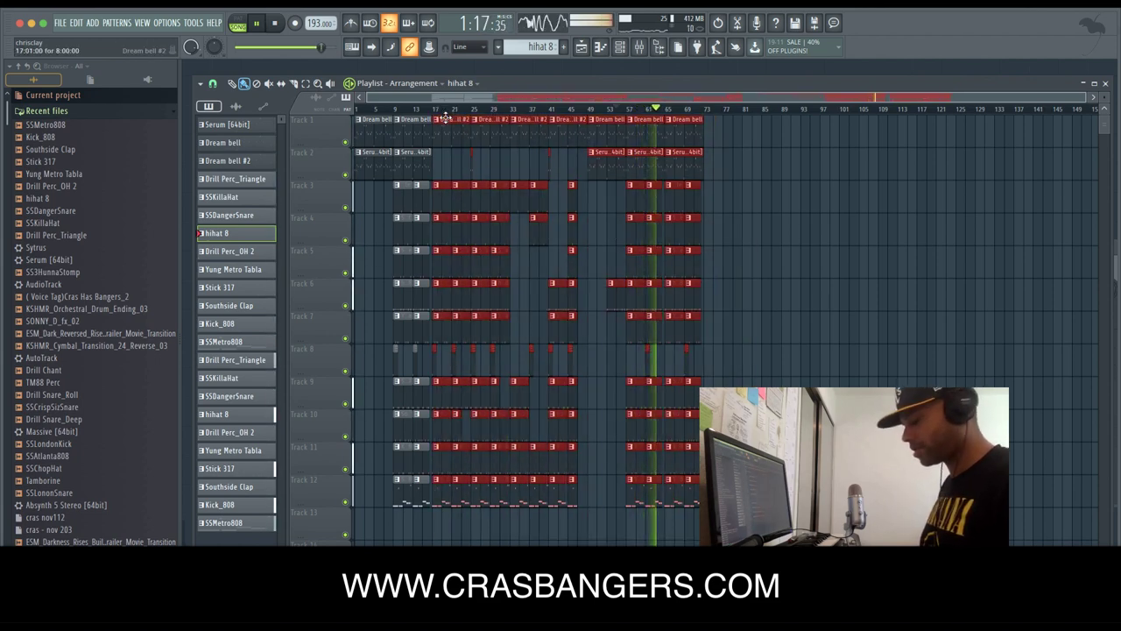
pyautogui.hotkey('ctrl', 'b')
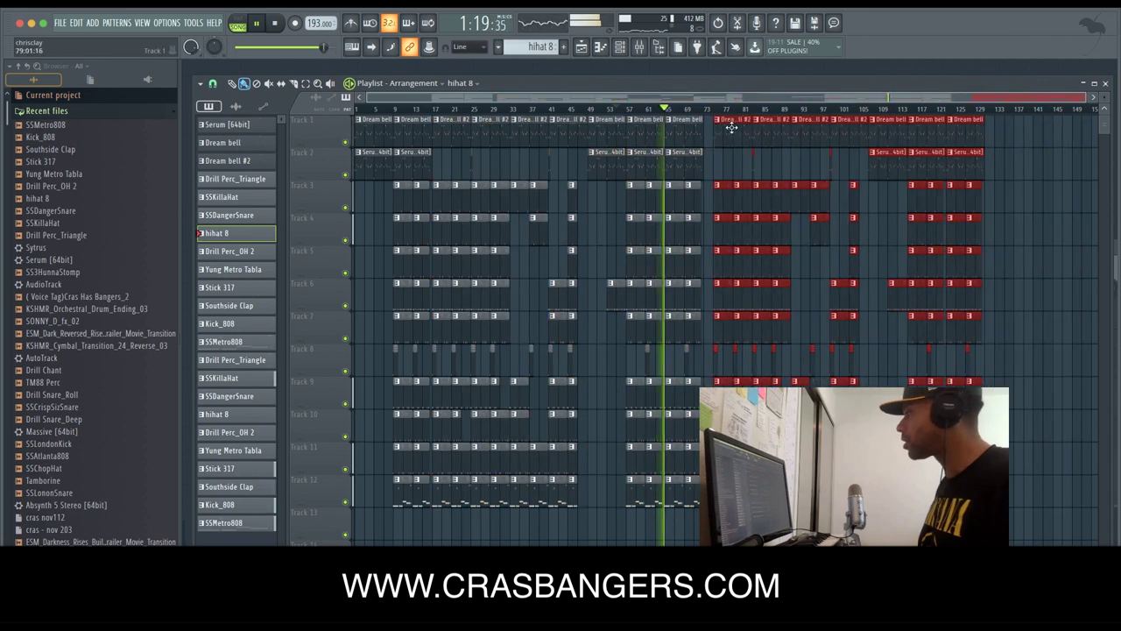
pyautogui.scroll(5, 721, 122)
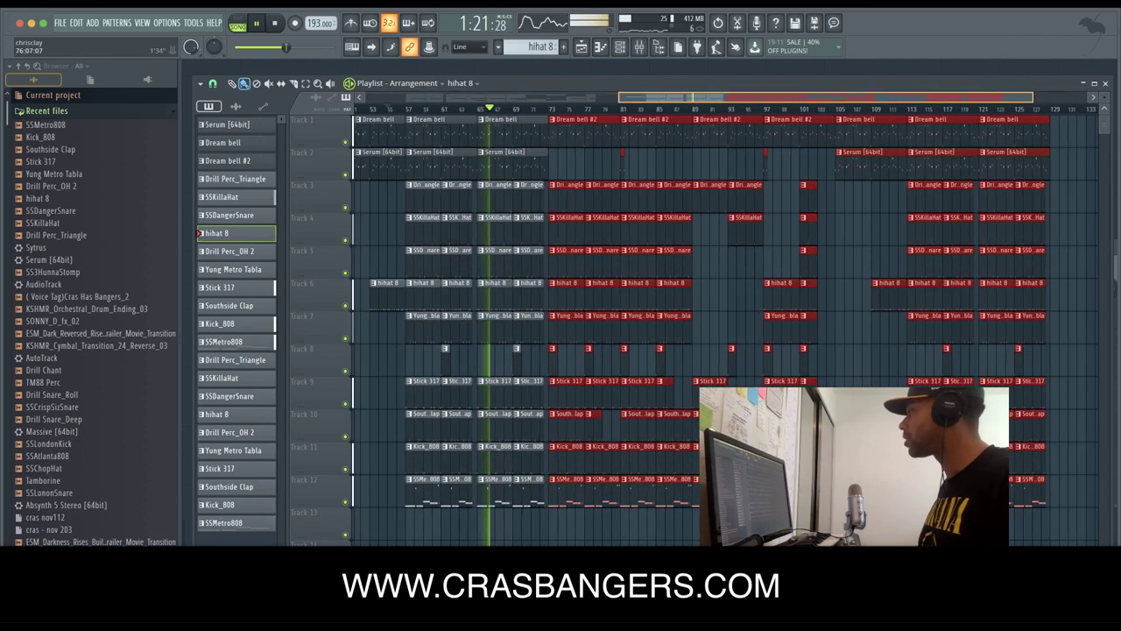
pyautogui.scroll(-3, 721, 105)
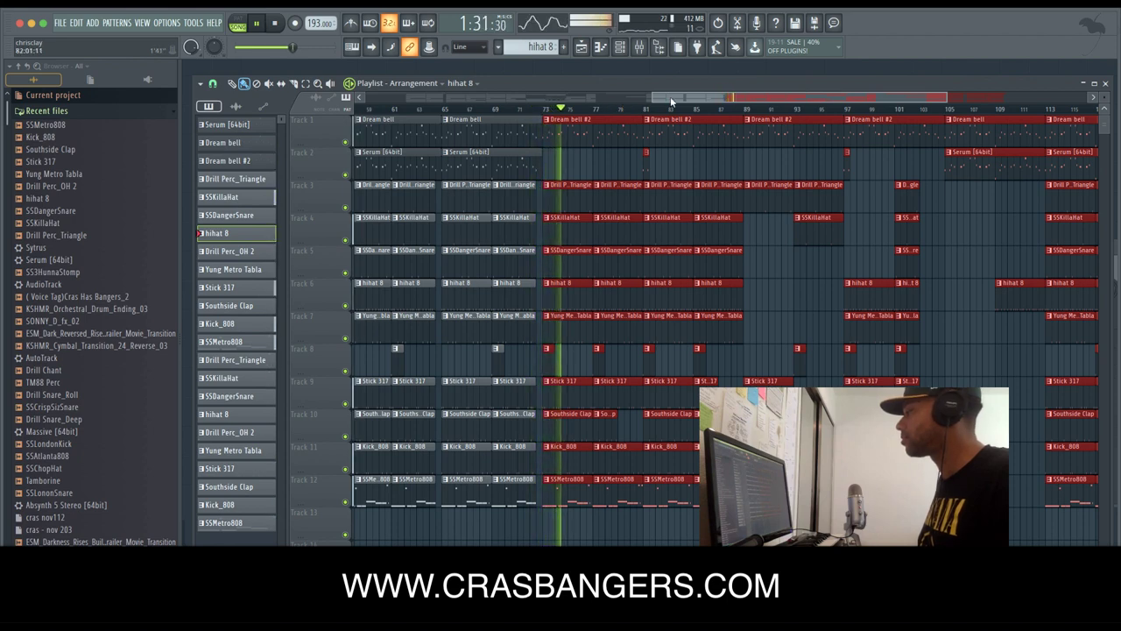
pyautogui.moveTo(654, 98); pyautogui.dragTo(553, 98)
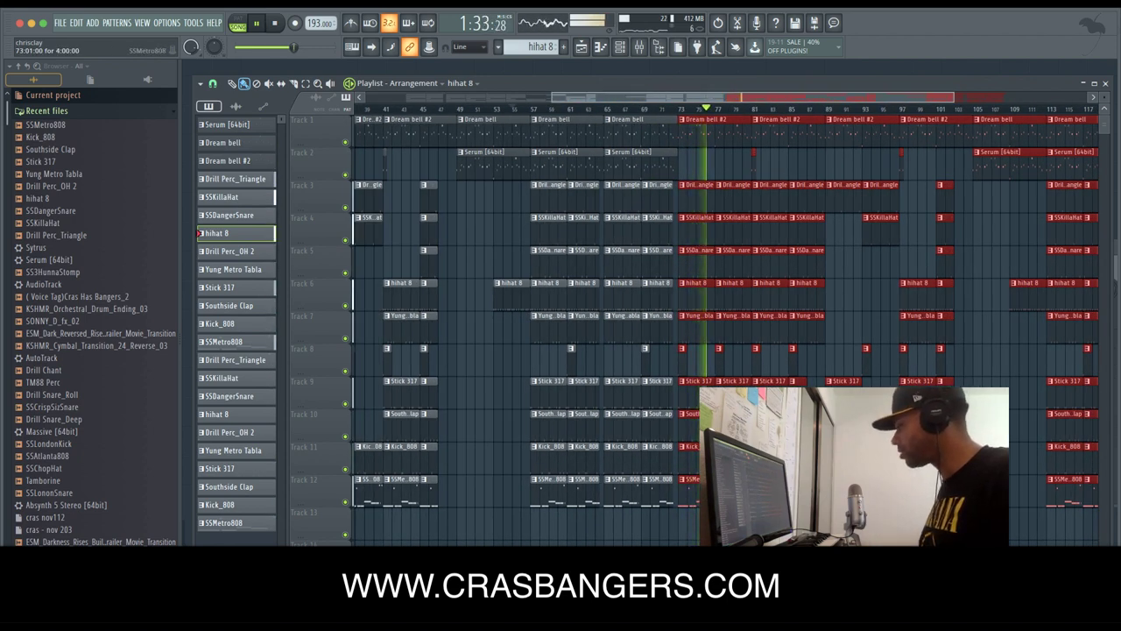
# Delete the hihat 8 clips at bars 73 and 77 on Track 6 and play the transition from bar 72.
pyautogui.press('space')
pyautogui.click(670, 109)
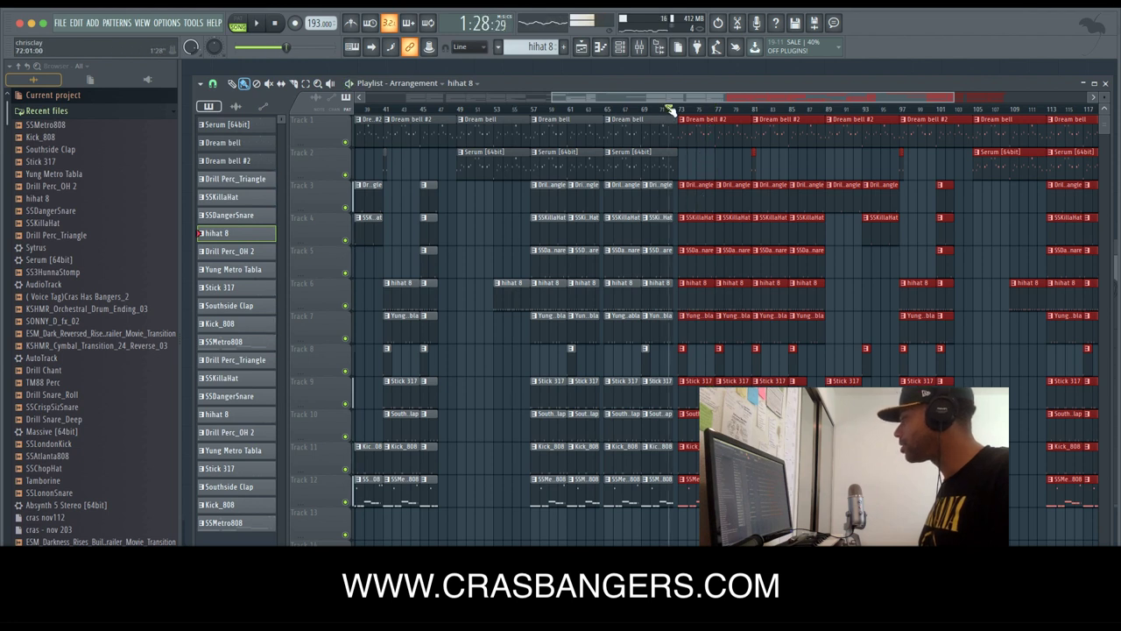
pyautogui.rightClick(718, 292)
pyautogui.press('space')
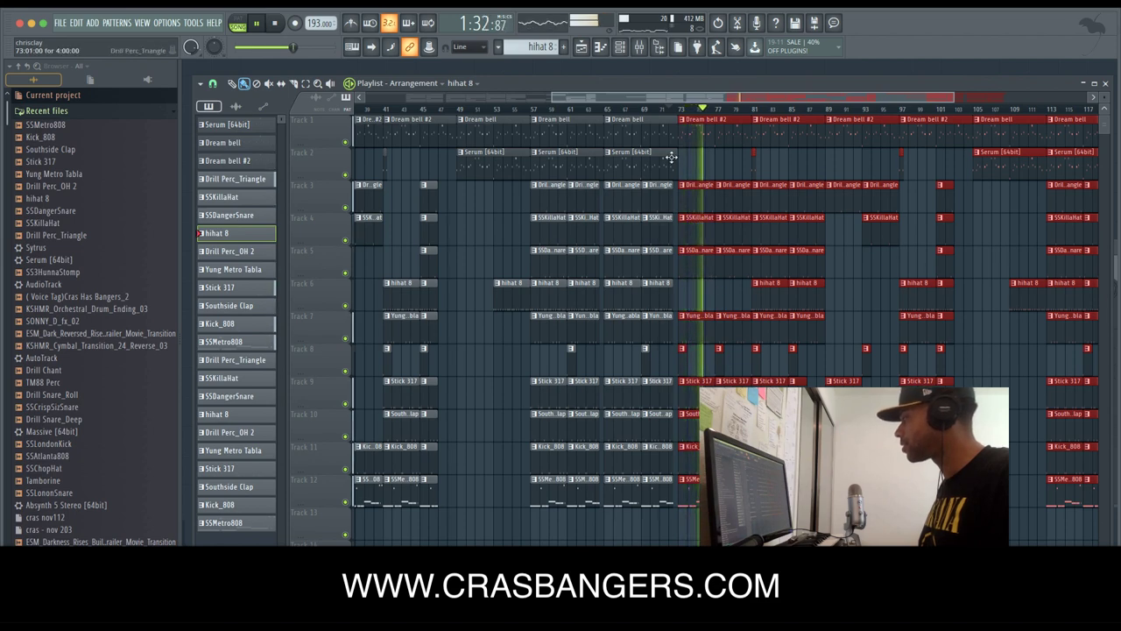
pyautogui.press('space')
# Set a time selection over the intro, bars 1 to 8, and show the Master track in the mixer.
pyautogui.scroll(-3, 670, 97)
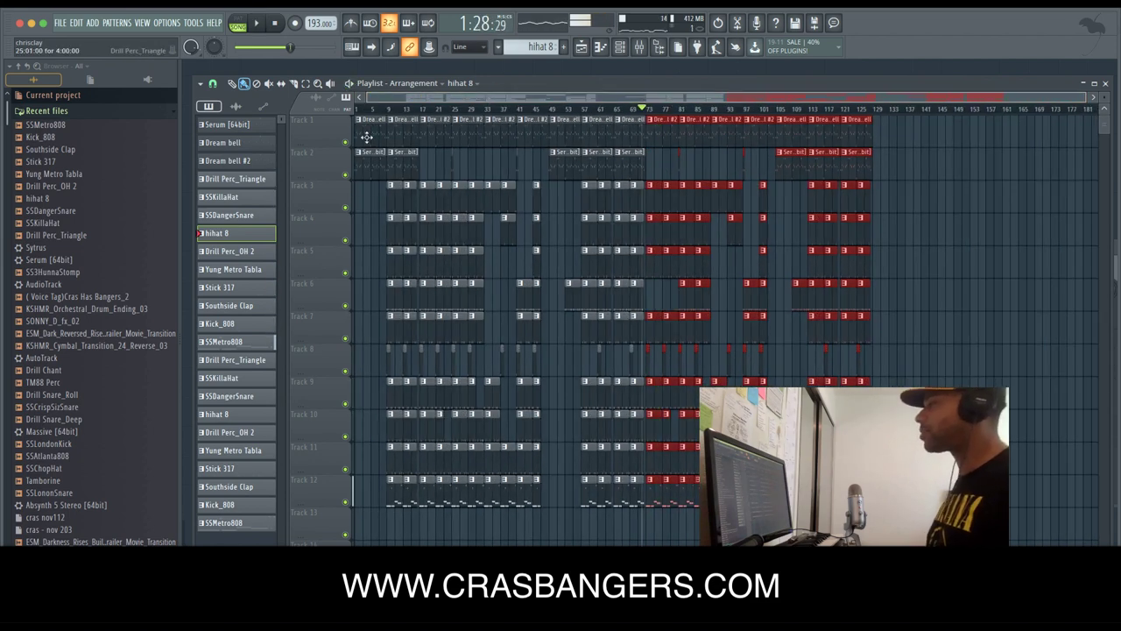
pyautogui.moveTo(390, 112); pyautogui.dragTo(322, 112)
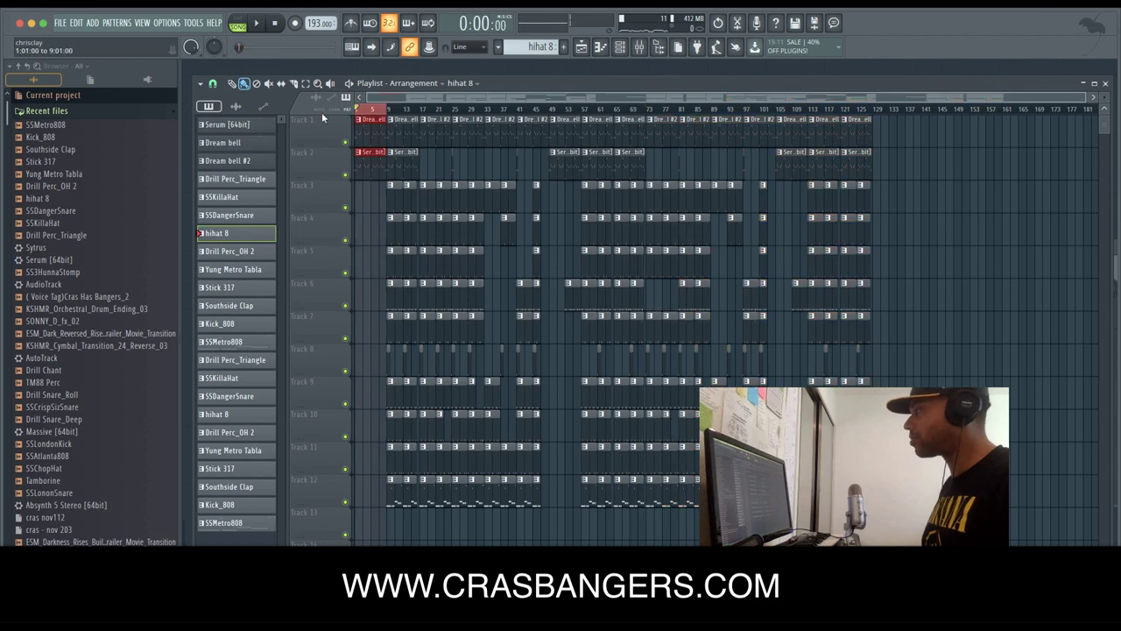
pyautogui.scroll(5, 466, 94)
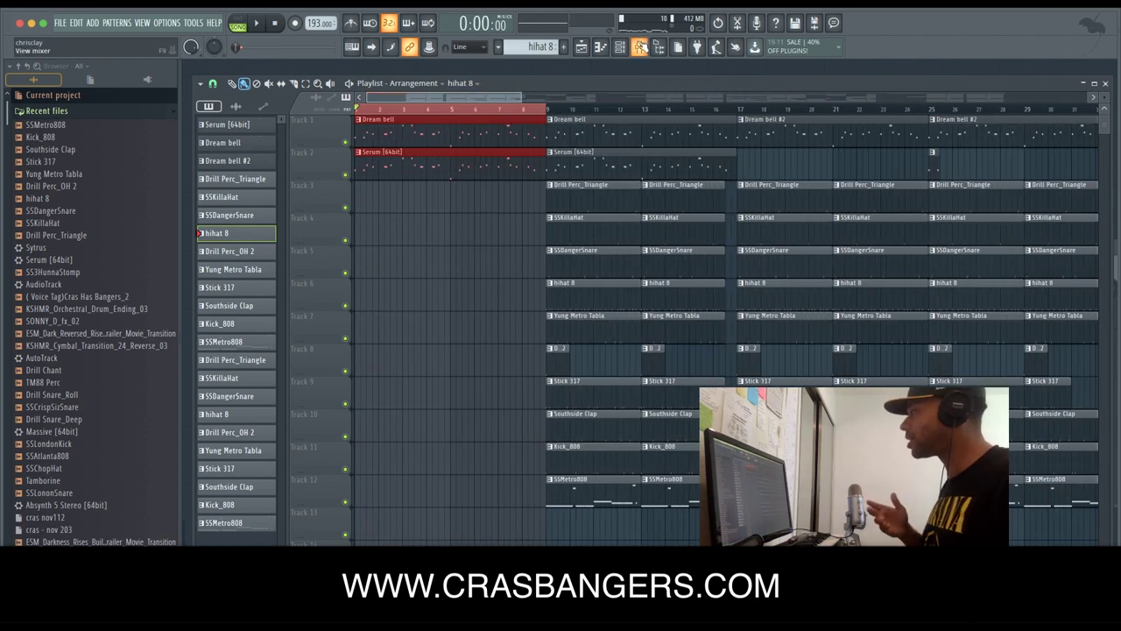
pyautogui.click(639, 46)
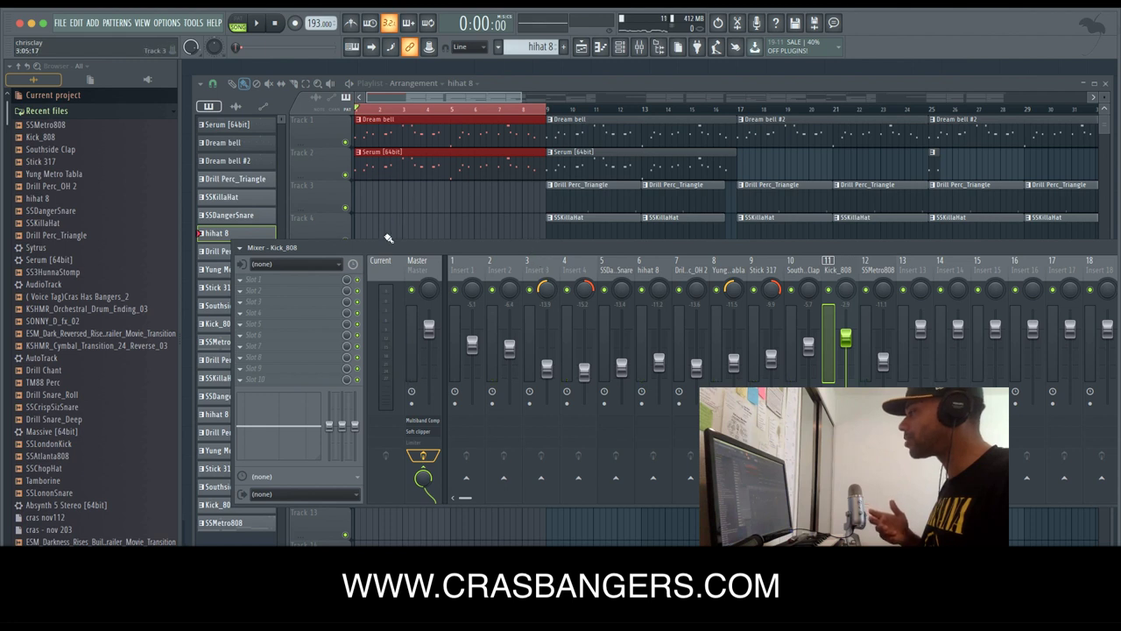
pyautogui.click(419, 262)
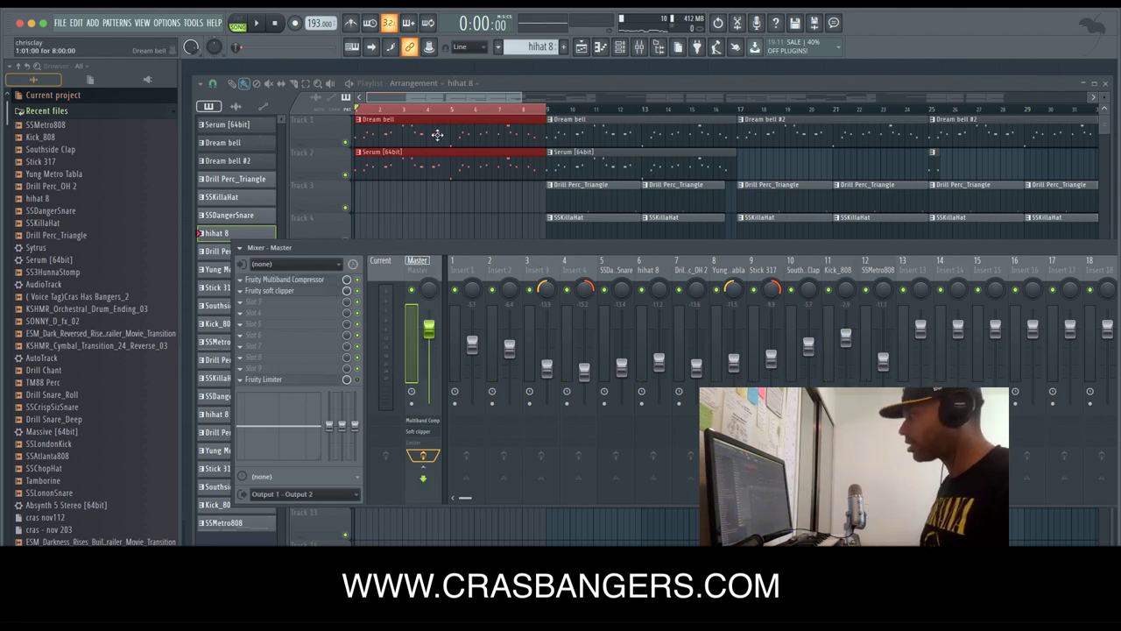
pyautogui.click(463, 111)
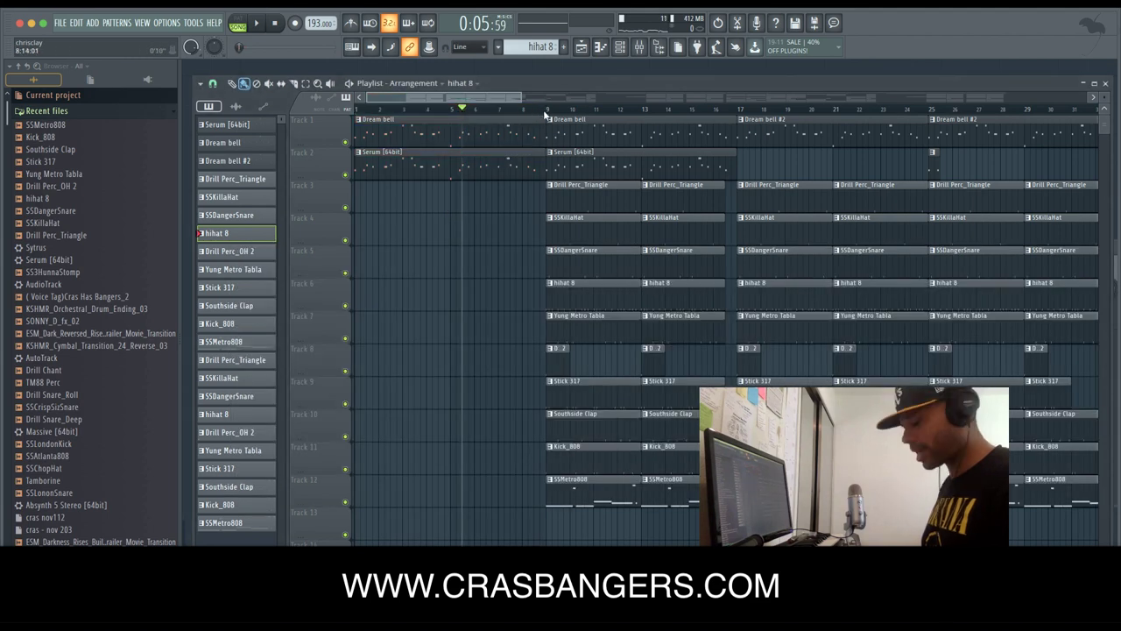
pyautogui.moveTo(546, 112); pyautogui.dragTo(357, 112)
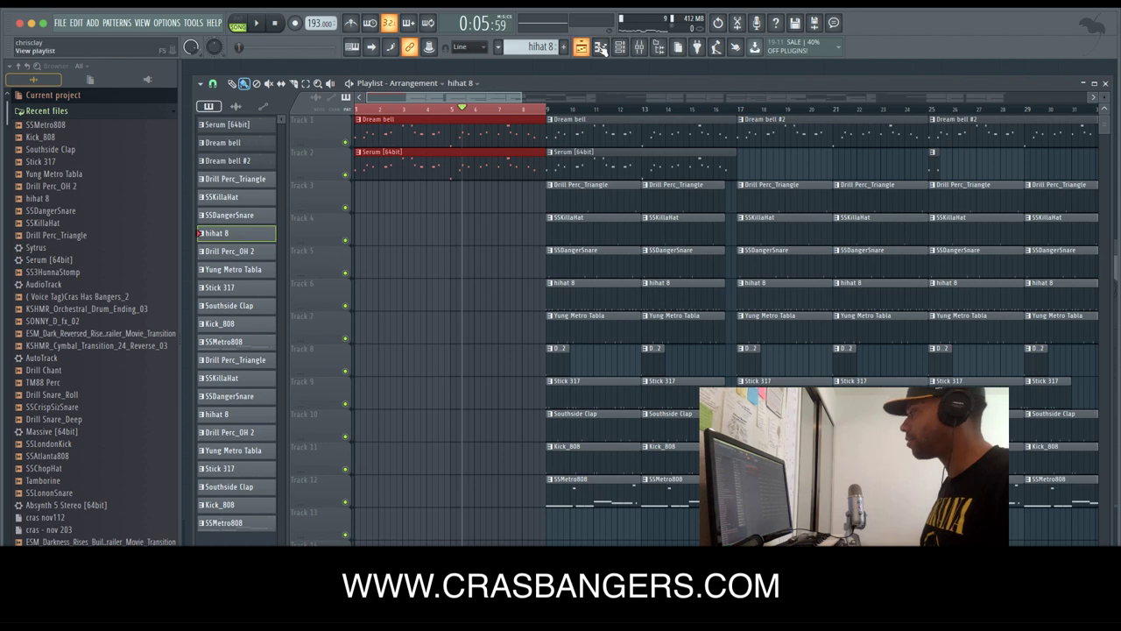
pyautogui.click(640, 47)
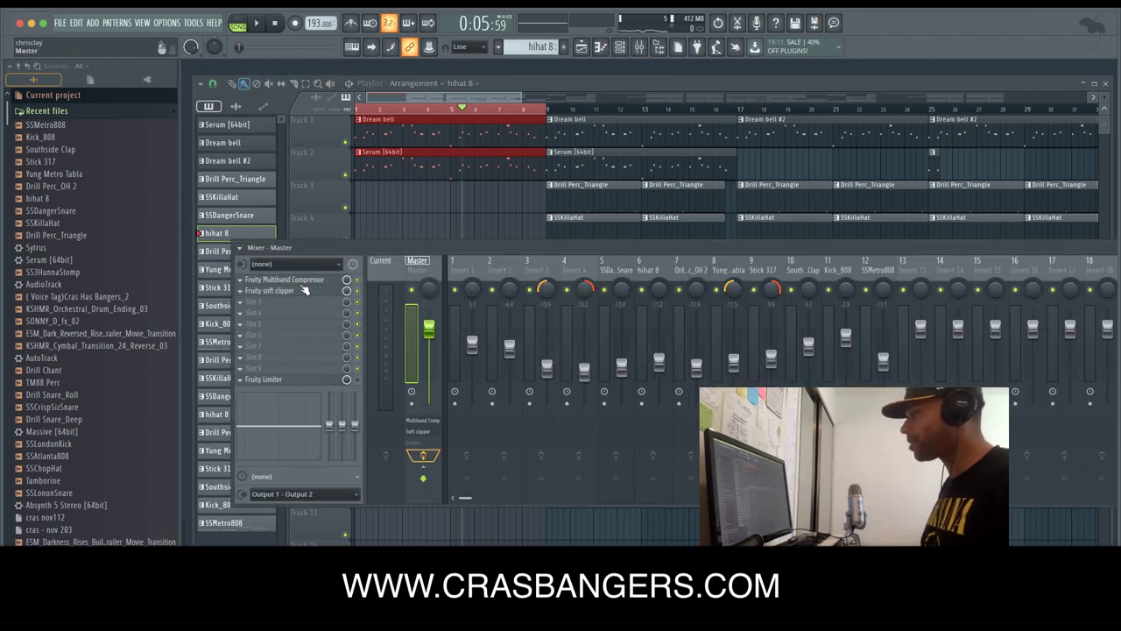
# Load Fruity Parametric EQ 2 in the Master's third effect slot with the 20Hz + 18kHz cut preset.
pyautogui.click(240, 307)
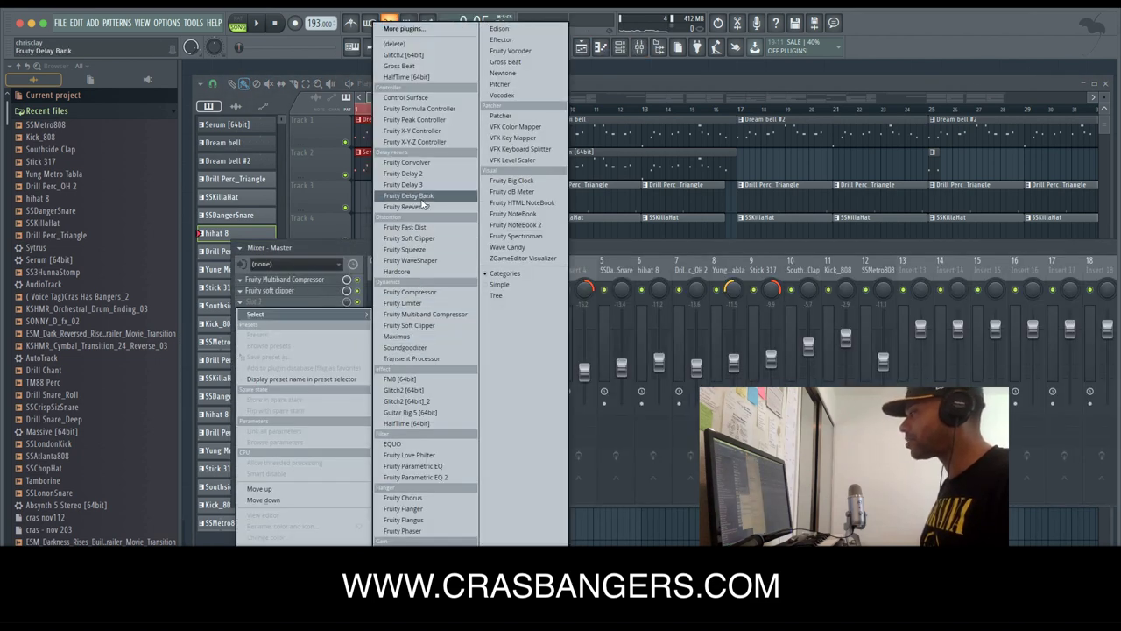
pyautogui.click(415, 477)
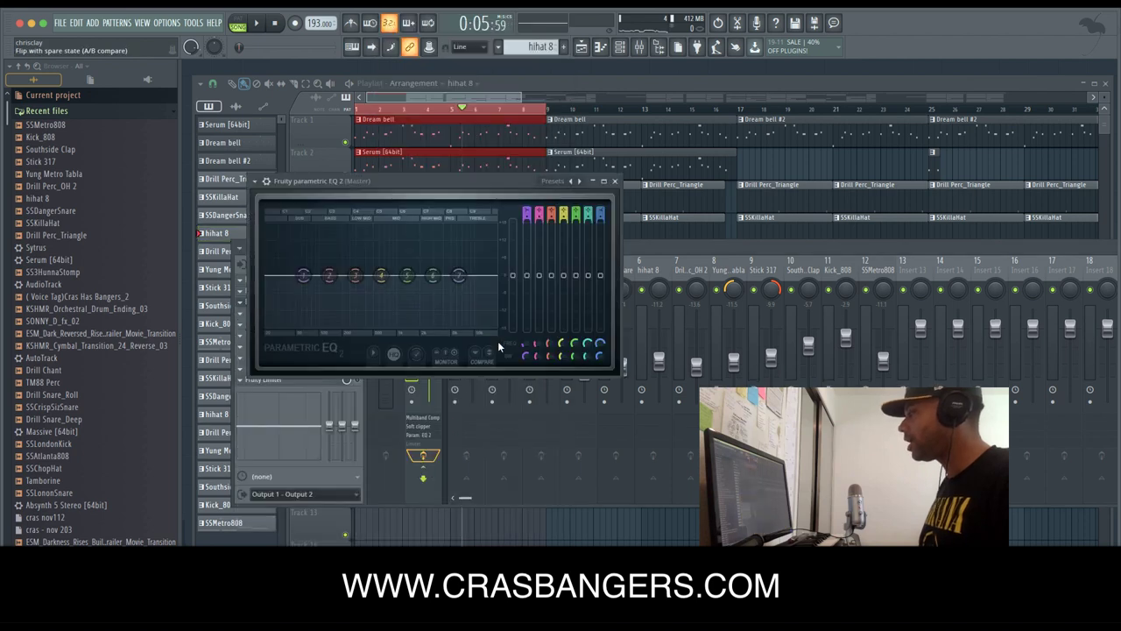
pyautogui.click(580, 181)
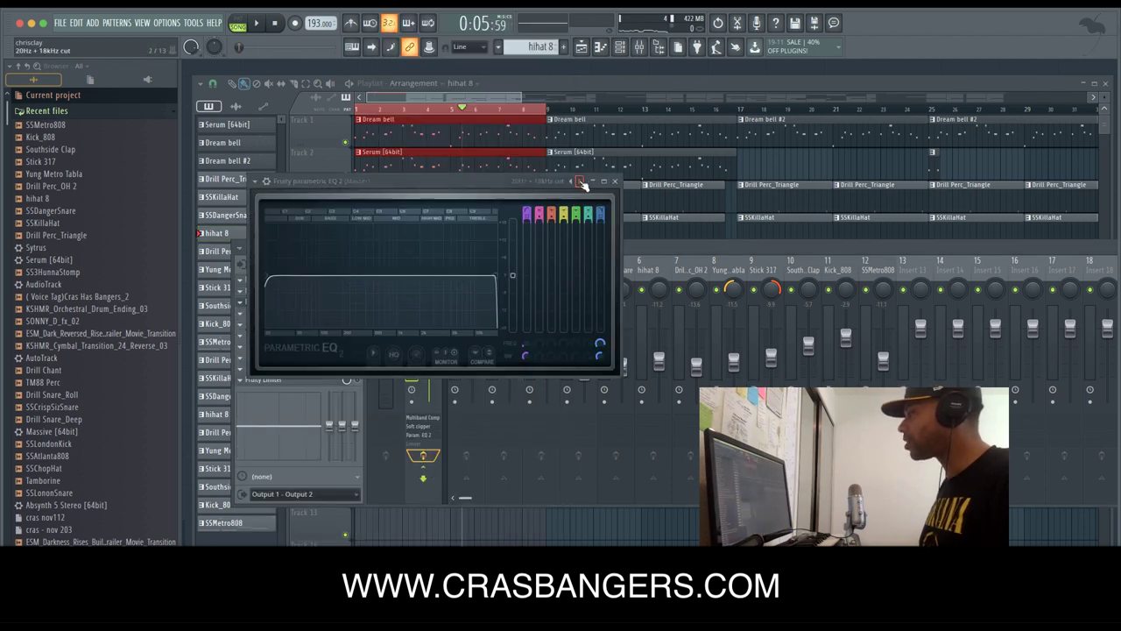
# Create an automation clip for the Master EQ's band 7 frequency across bars 1 to 8, and return to the playlist.
pyautogui.rightClick(600, 342)
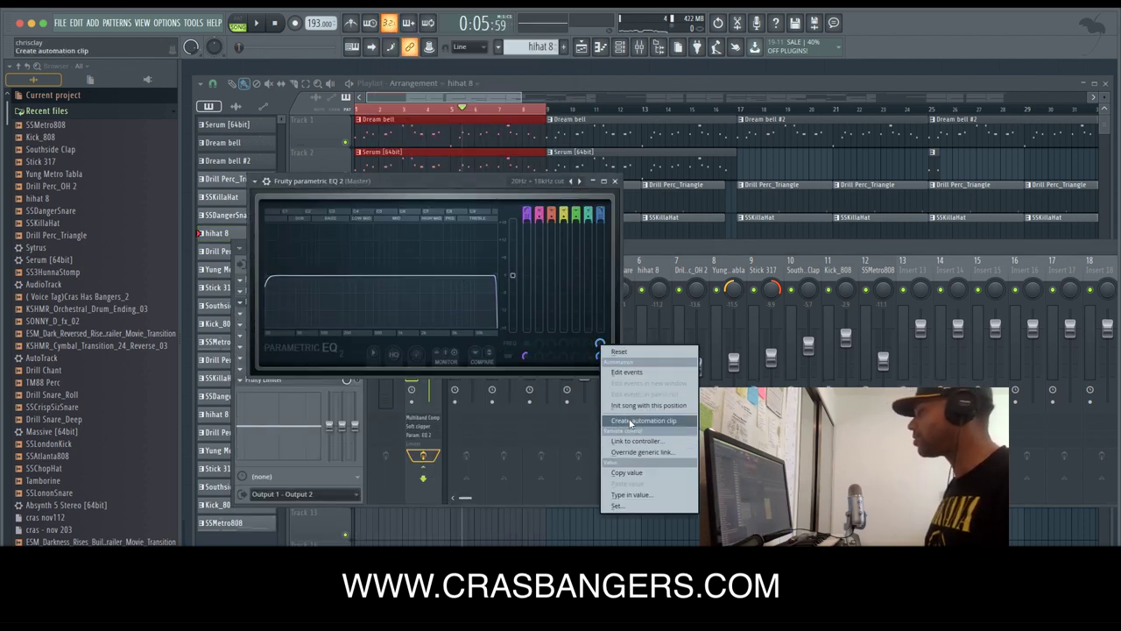
pyautogui.click(644, 420)
pyautogui.click(610, 81)
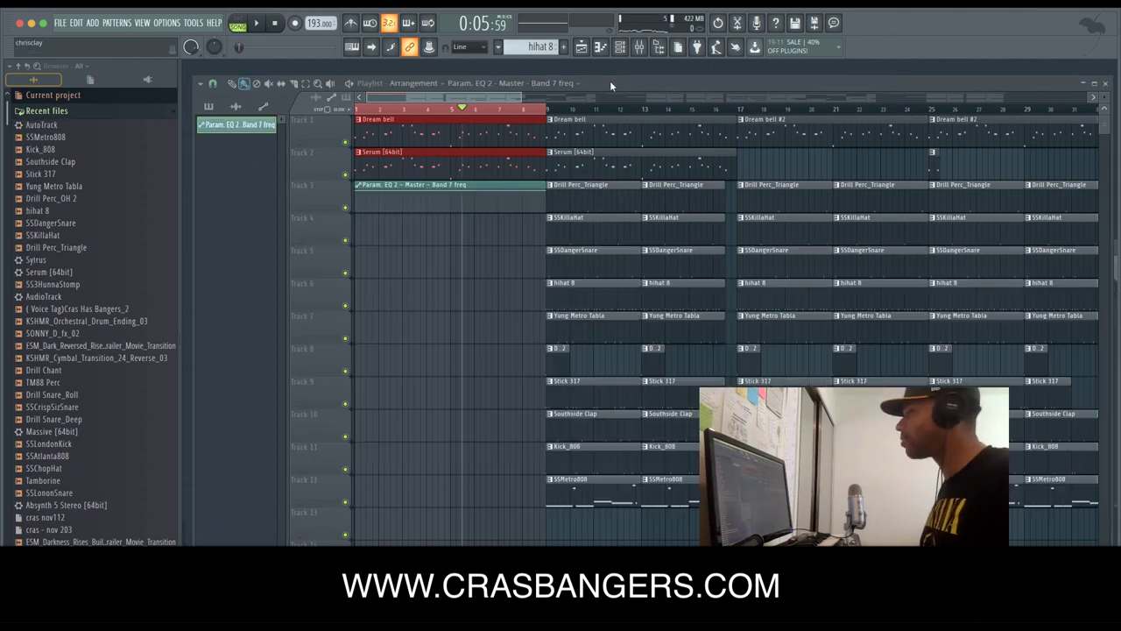
# Lower the automation clip's starting point to make a rising filter sweep, play the intro and clear the time selection.
pyautogui.click(358, 195)
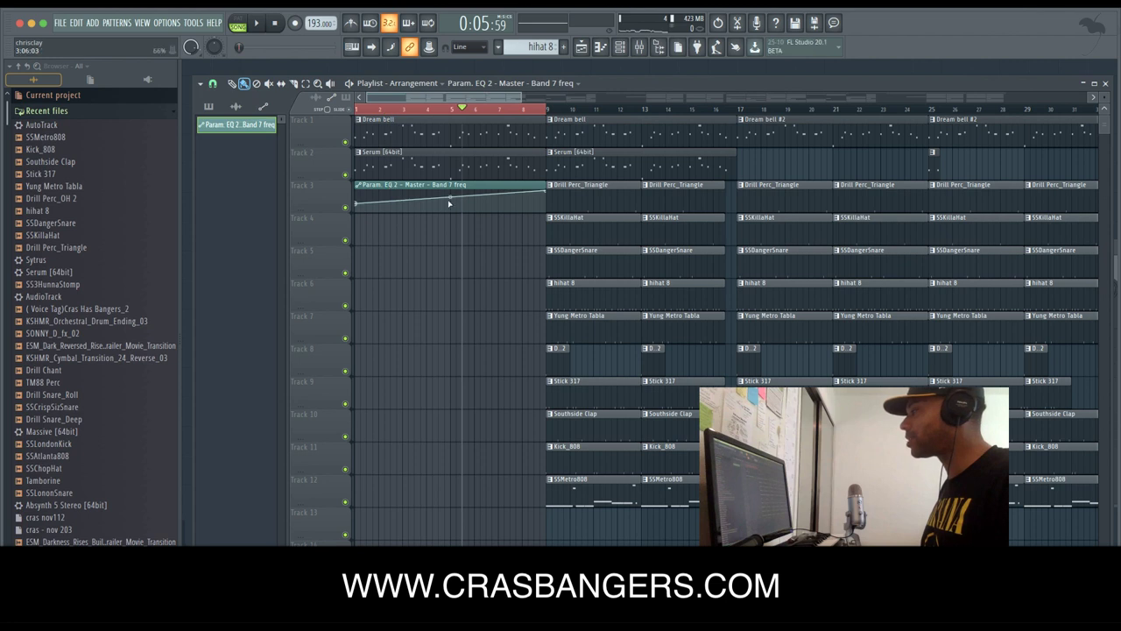
pyautogui.press('space')
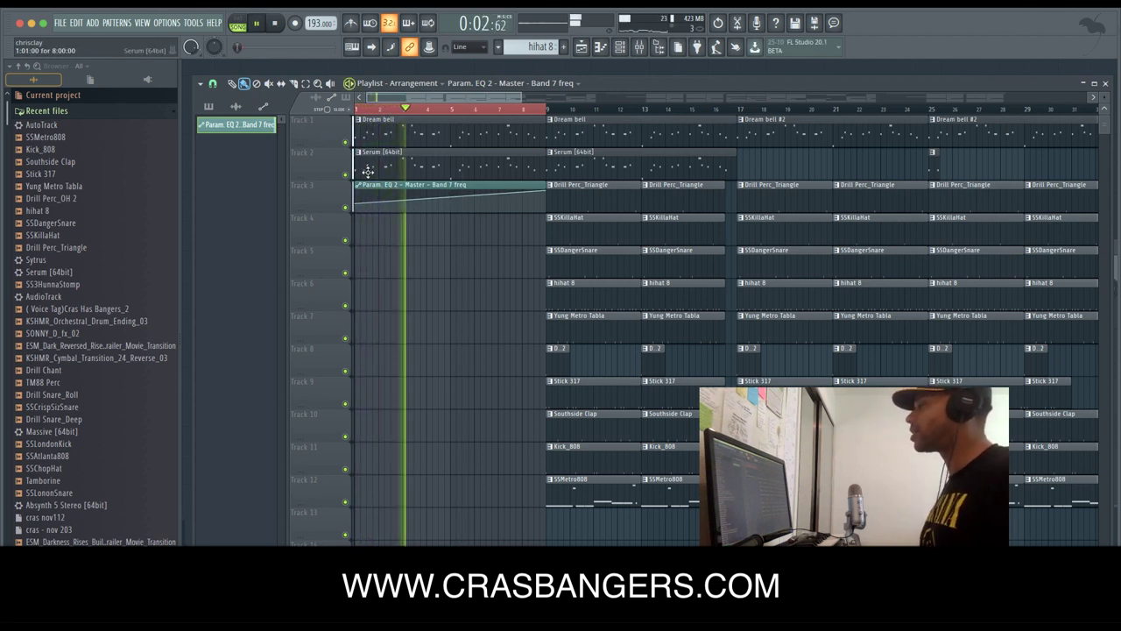
pyautogui.rightClick(447, 109)
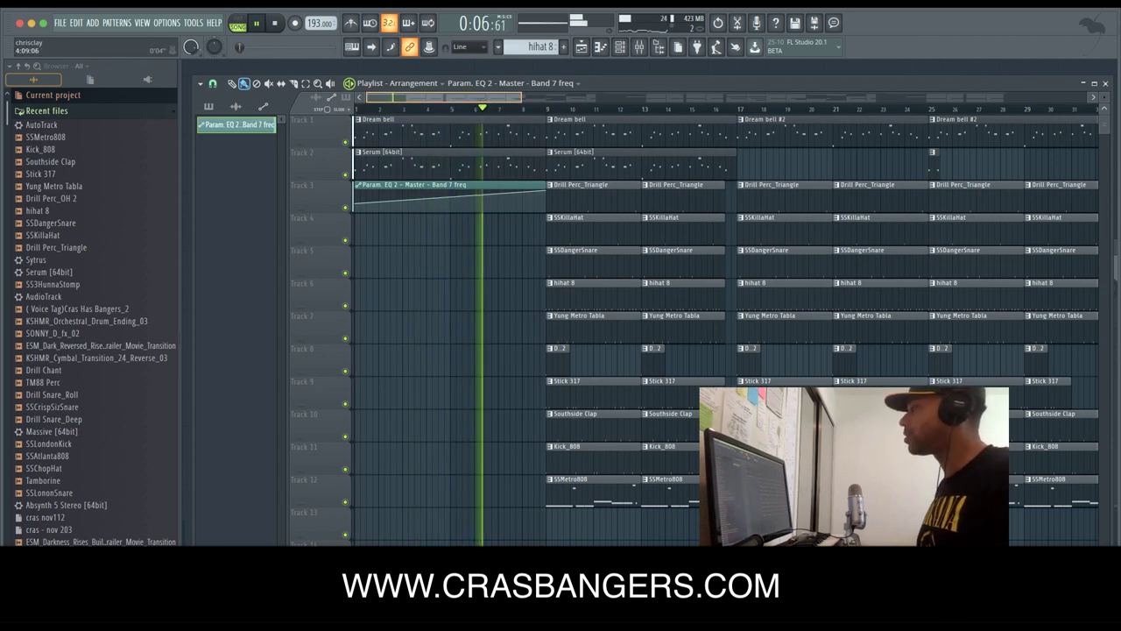
# Copy the band 7 frequency automation clip to Track 13 at bar 25 and make the copy unique.
pyautogui.scroll(-3, 442, 97)
pyautogui.scroll(-3, 431, 95)
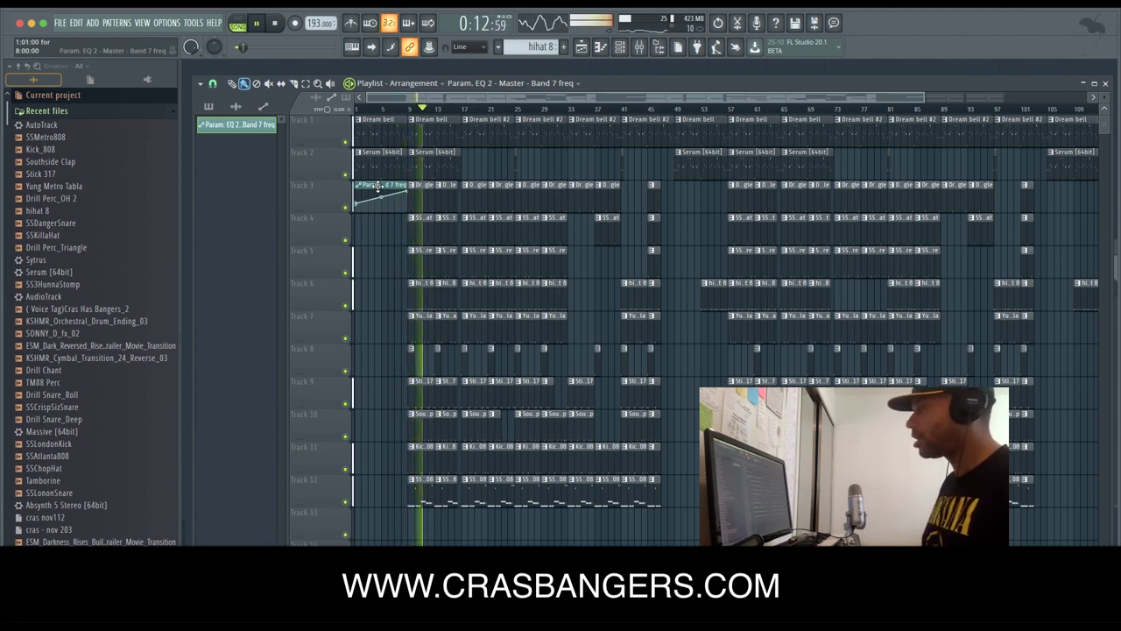
pyautogui.moveTo(378, 186); pyautogui.dragTo(532, 501)
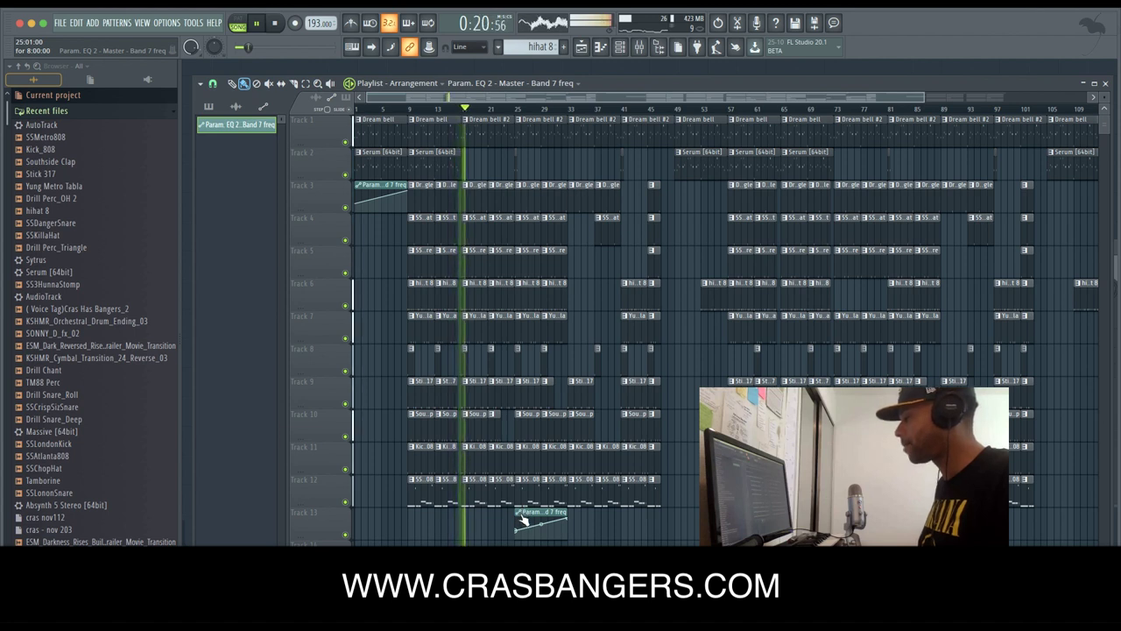
pyautogui.click(520, 513)
pyautogui.click(534, 562)
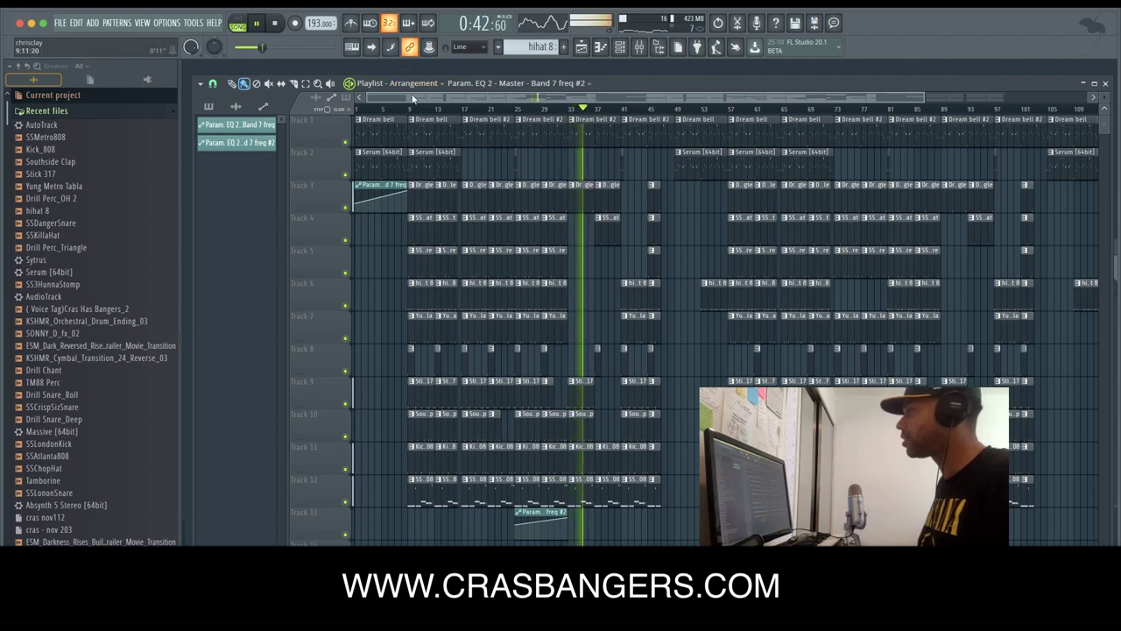
pyautogui.scroll(-4, 412, 98)
pyautogui.scroll(4, 412, 98)
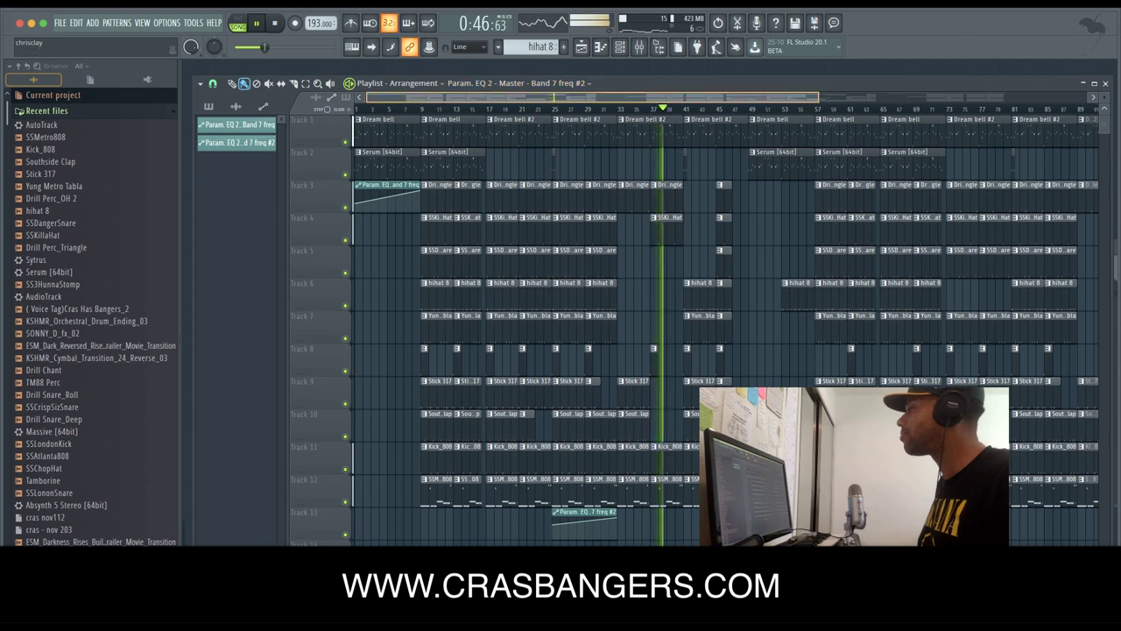
pyautogui.scroll(2, 413, 98)
pyautogui.scroll(-3, 413, 98)
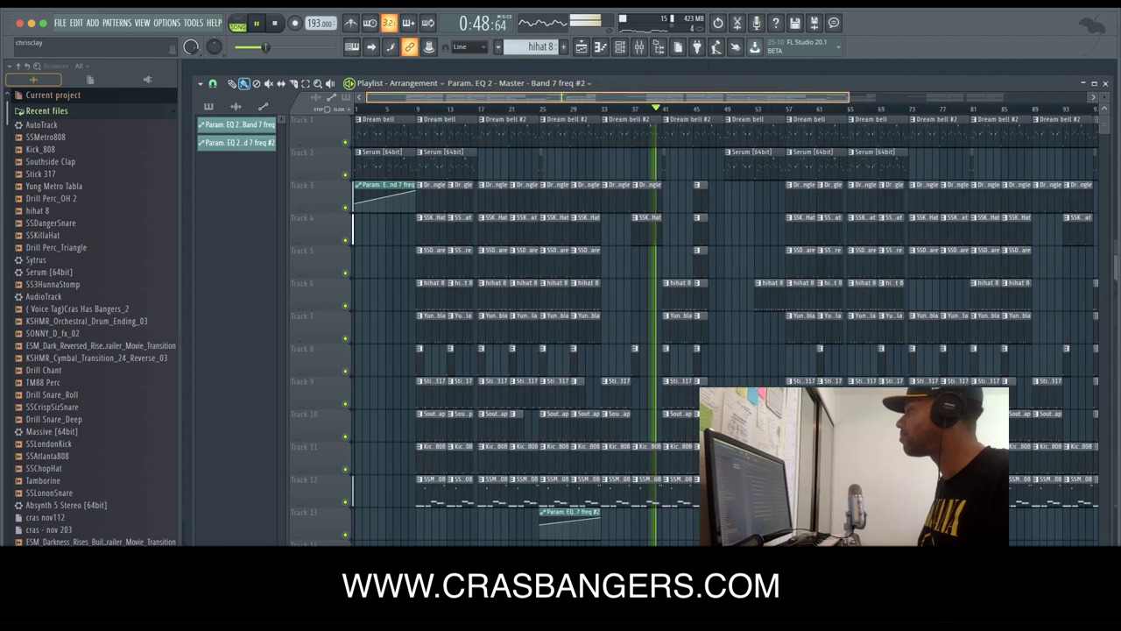
pyautogui.scroll(-1, 413, 98)
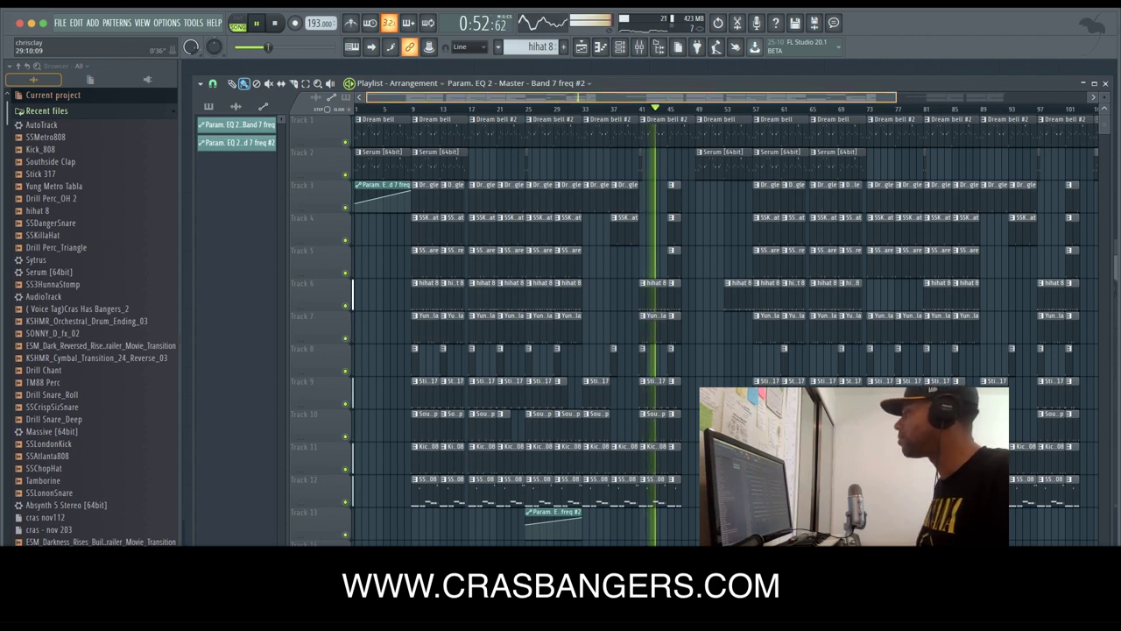
# Stop playback and create a master volume automation clip spanning the song on Track 14, fading out from bar 113.
pyautogui.scroll(-3, 604, 98)
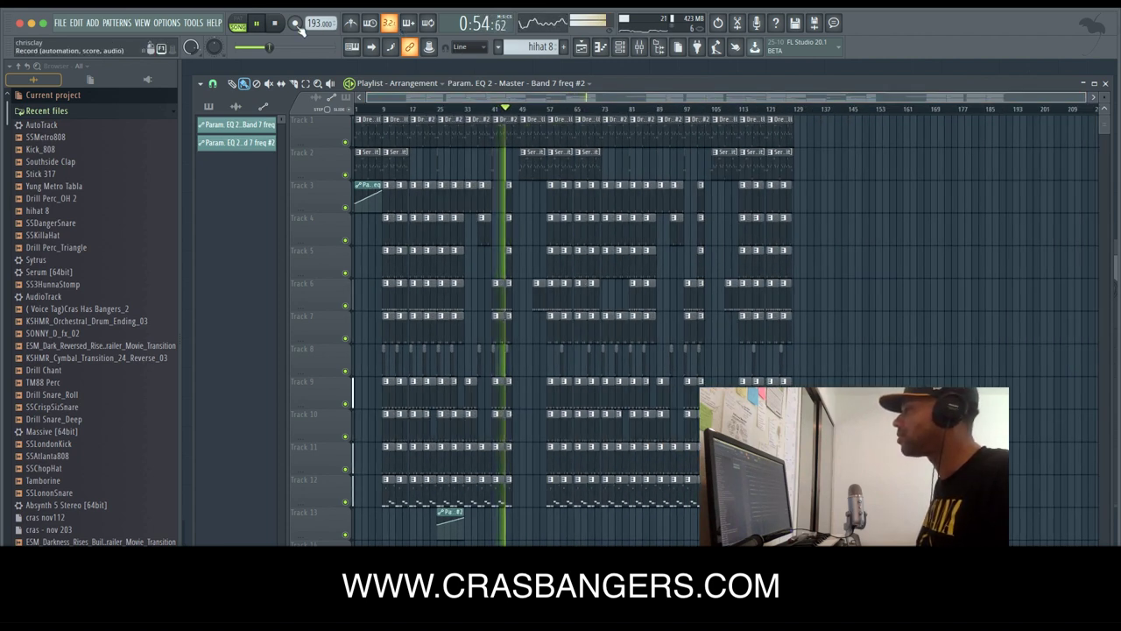
pyautogui.click(271, 26)
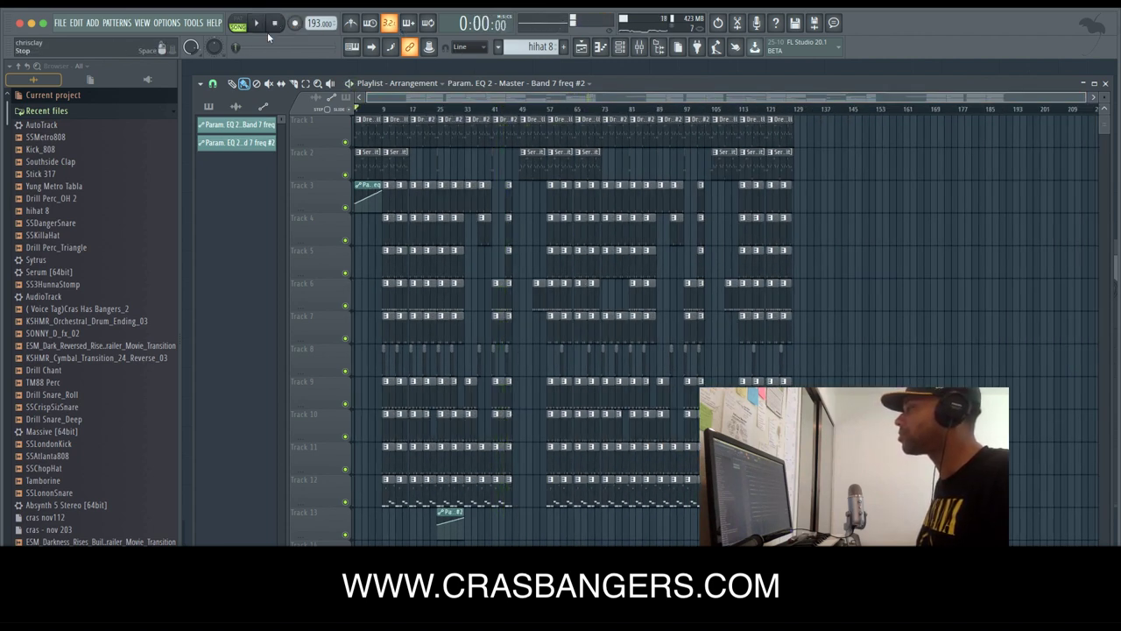
pyautogui.rightClick(193, 47)
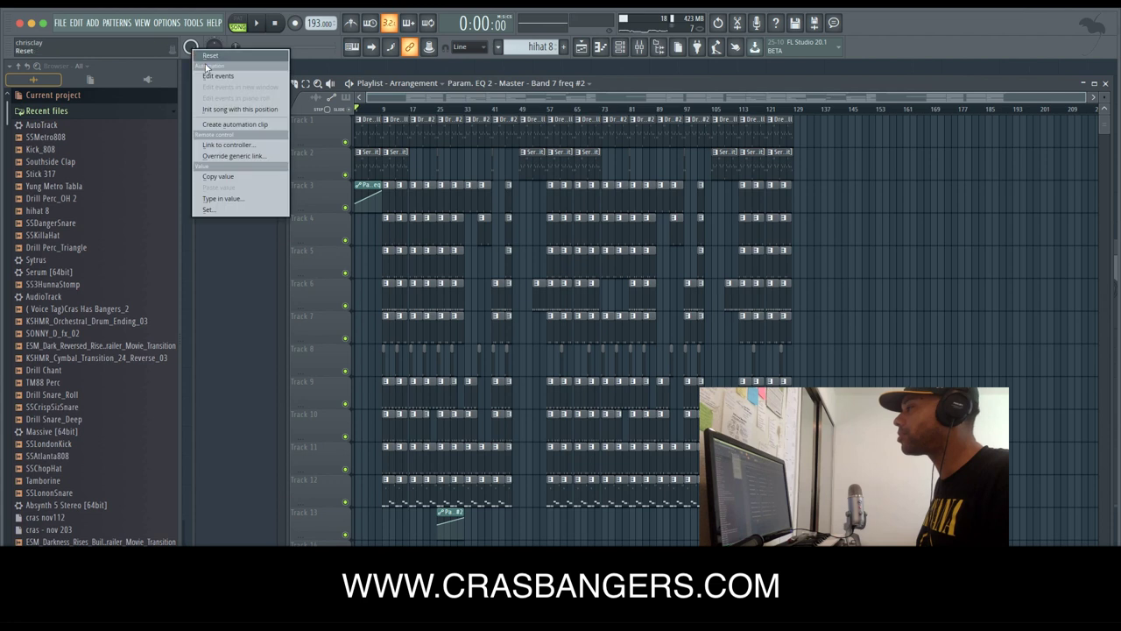
pyautogui.click(233, 128)
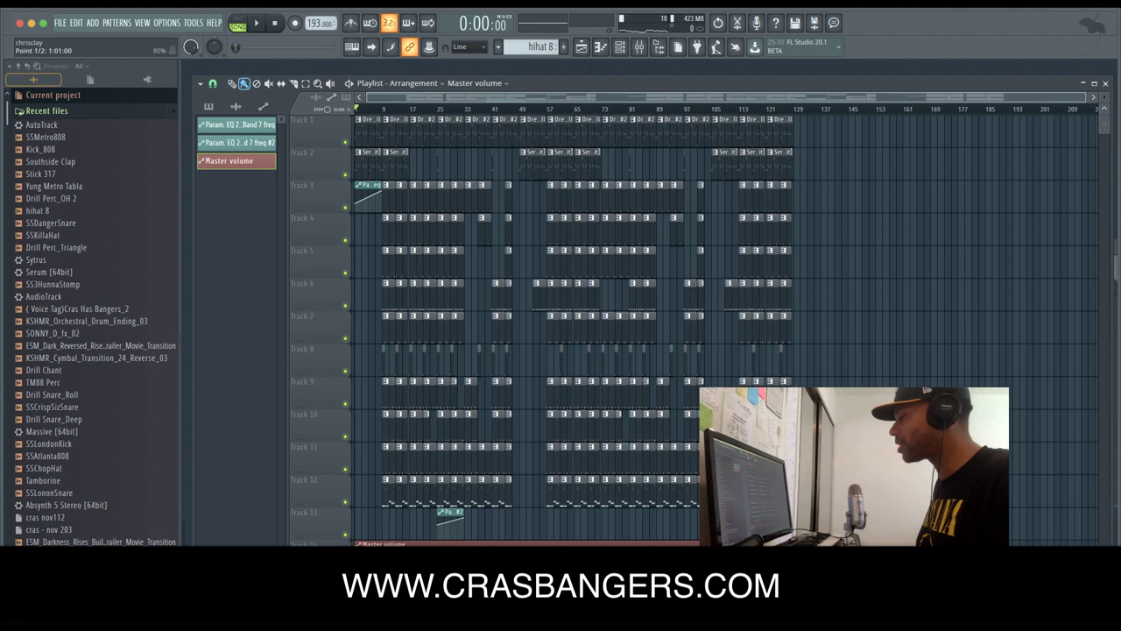
pyautogui.rightClick(356, 554)
pyautogui.click(382, 589)
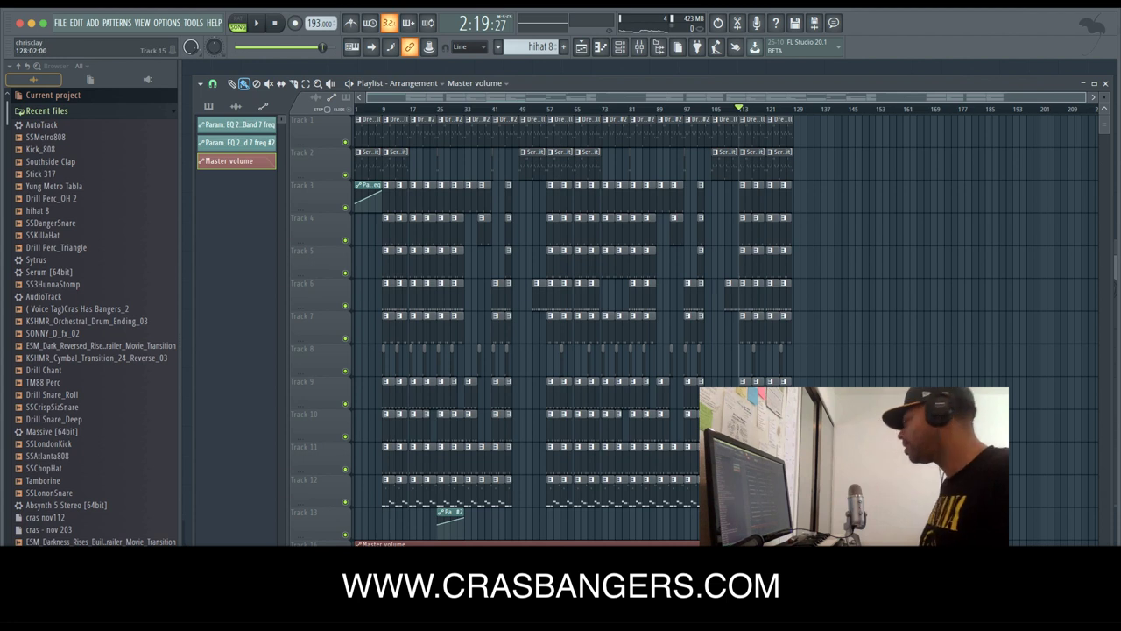
# Play the song's ending to check the master volume fade-out, and replay the song from the beginning while reviewing the tracks.
pyautogui.press('space')
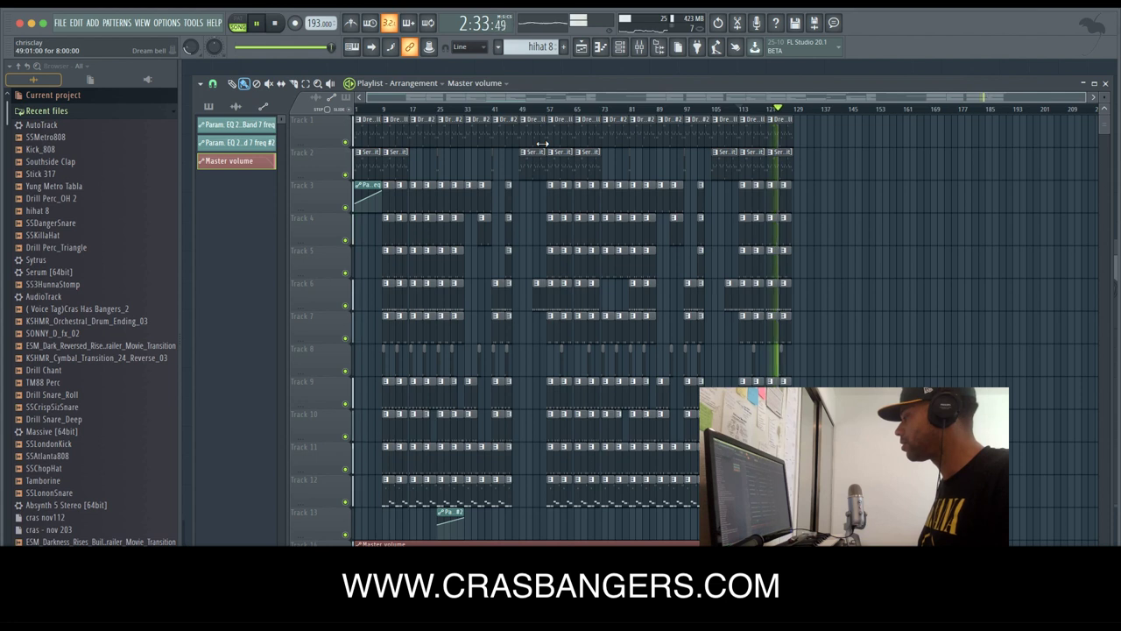
pyautogui.press('space')
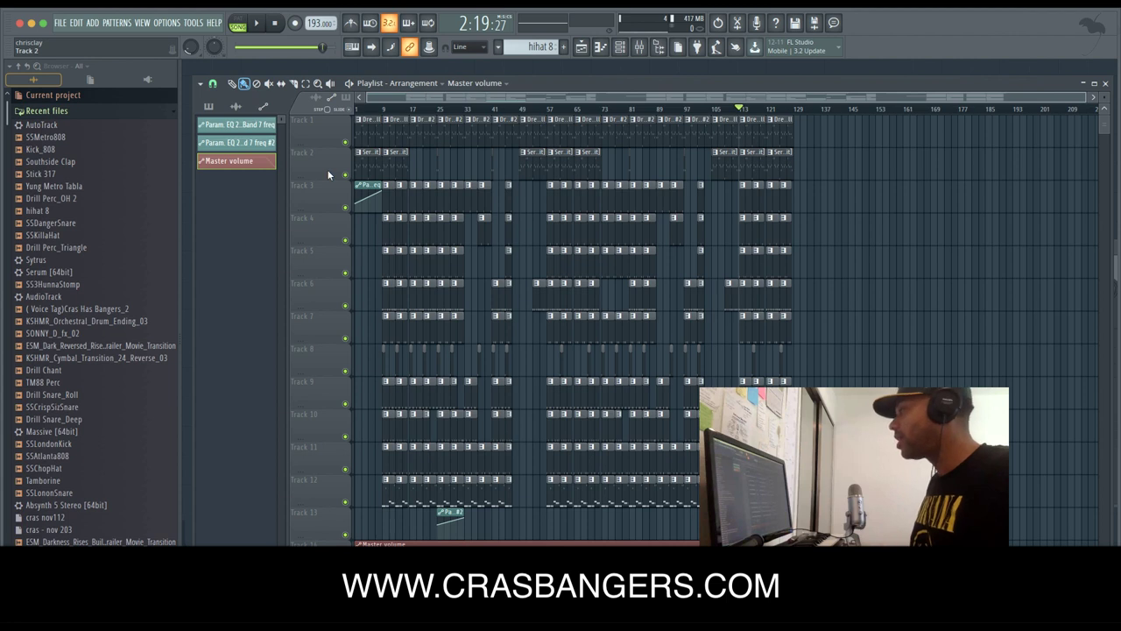
pyautogui.press('space')
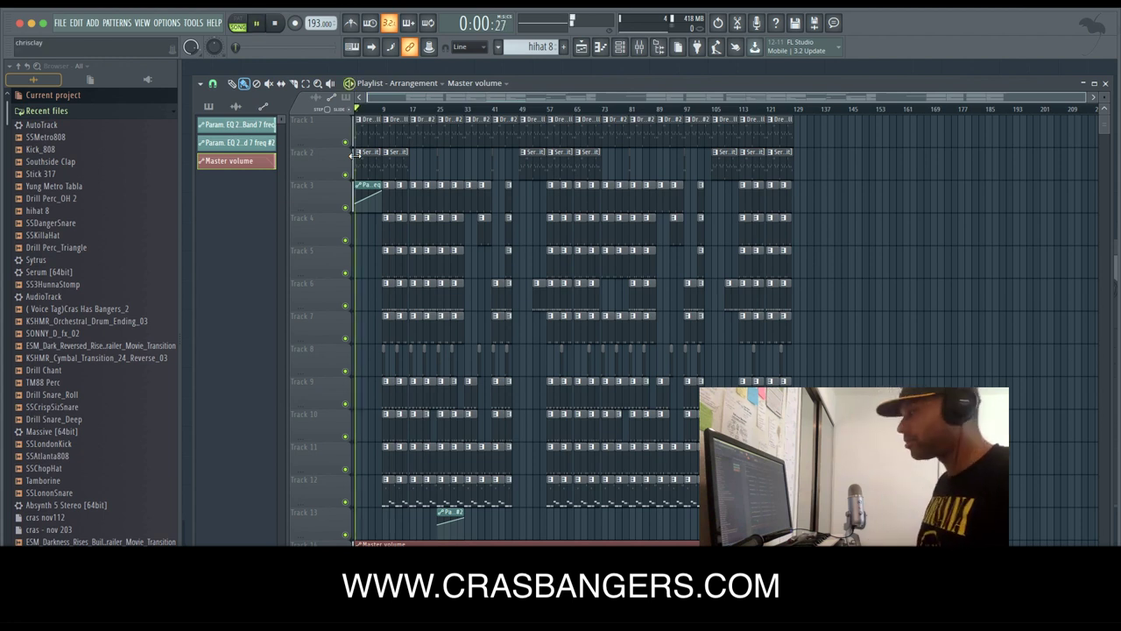
pyautogui.press('XF86AudioRaiseVolume')
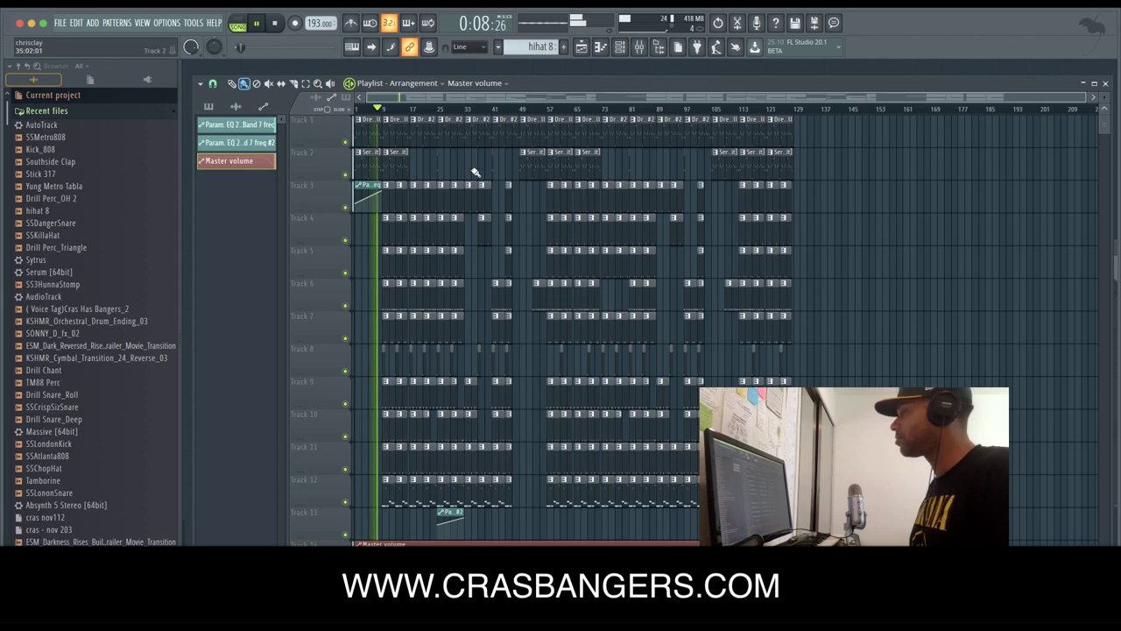
pyautogui.scroll(-5, 448, 209)
pyautogui.scroll(-1, 448, 209)
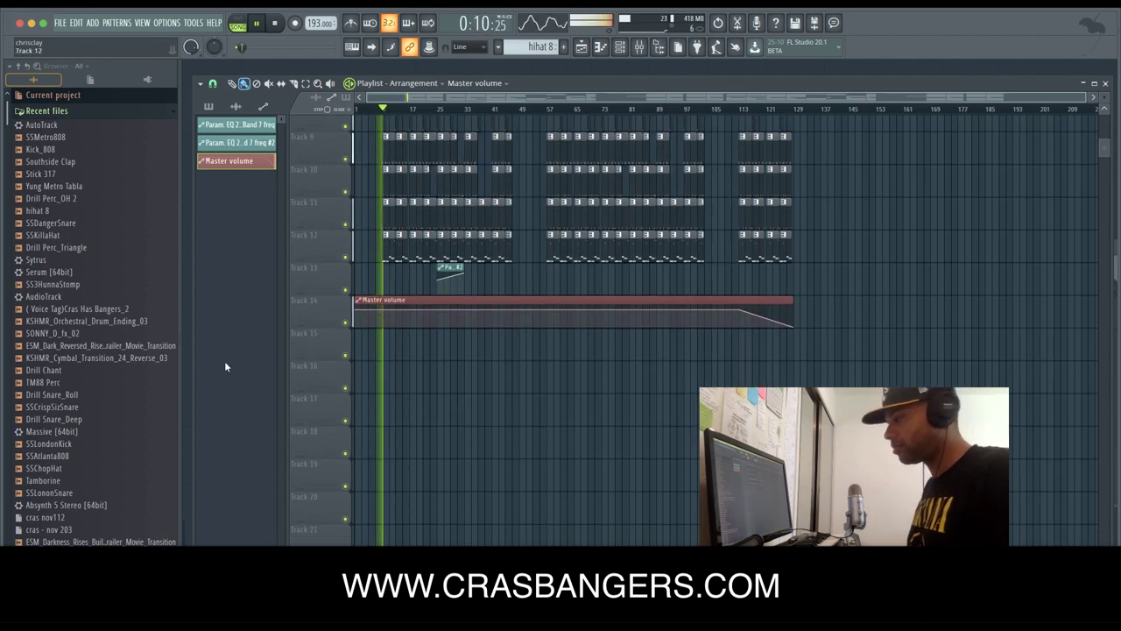
pyautogui.scroll(5, 323, 323)
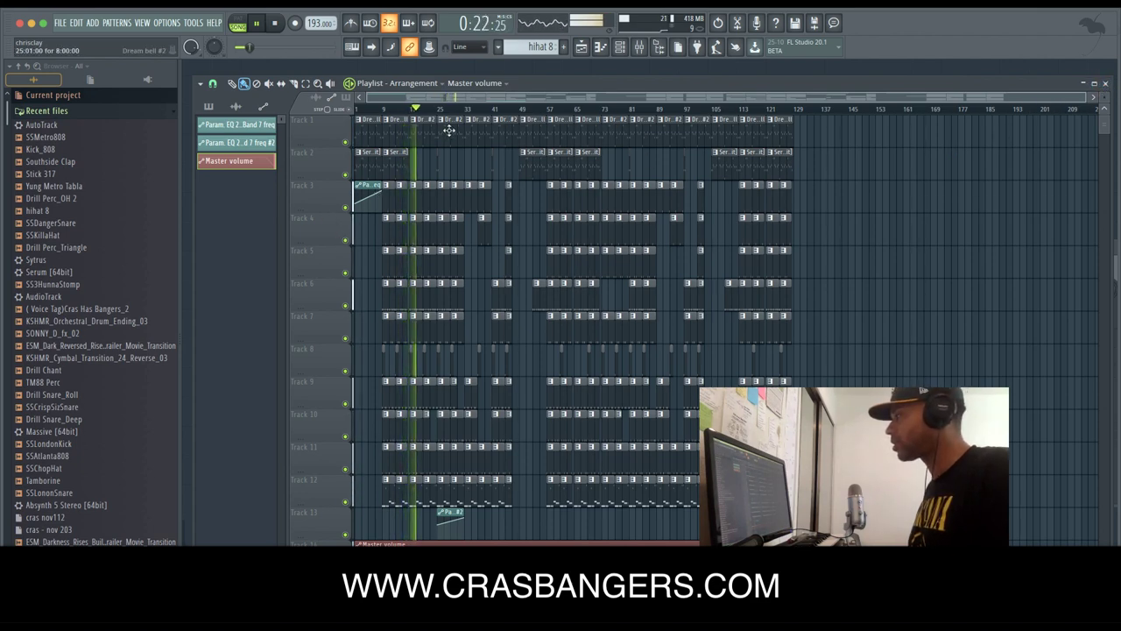
# Make the hihat 8 clip at bar 29 on Track 6 unique and open it in the piano roll.
pyautogui.moveTo(456, 97); pyautogui.dragTo(462, 105)
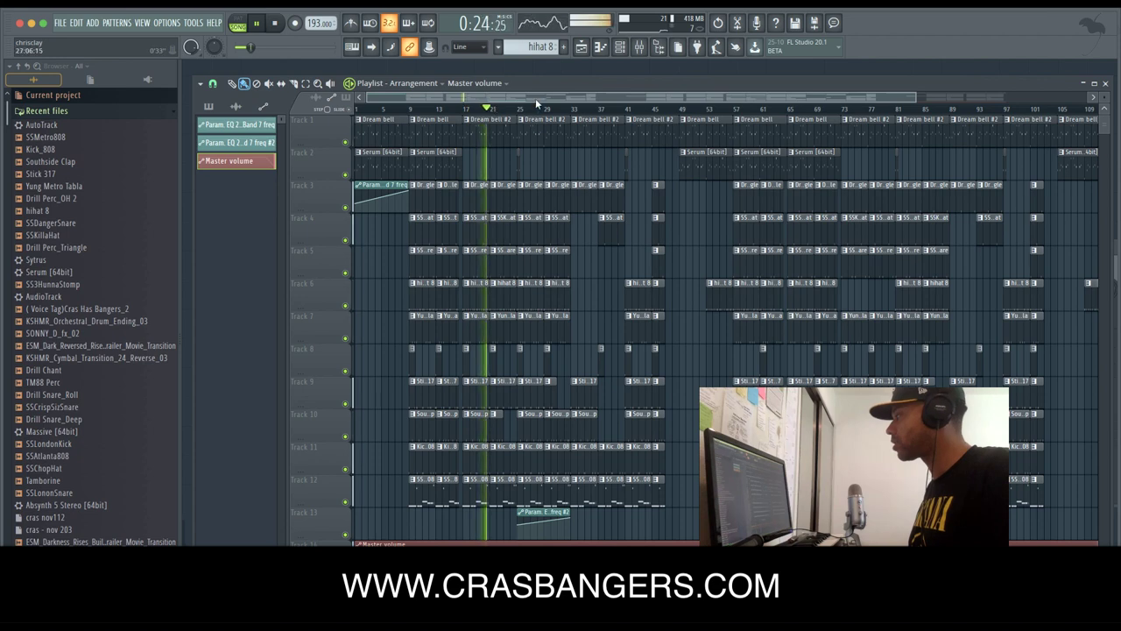
pyautogui.moveTo(535, 100)
pyautogui.mouseDown()
pyautogui.moveTo(604, 110)
pyautogui.moveTo(535, 111)
pyautogui.mouseUp()
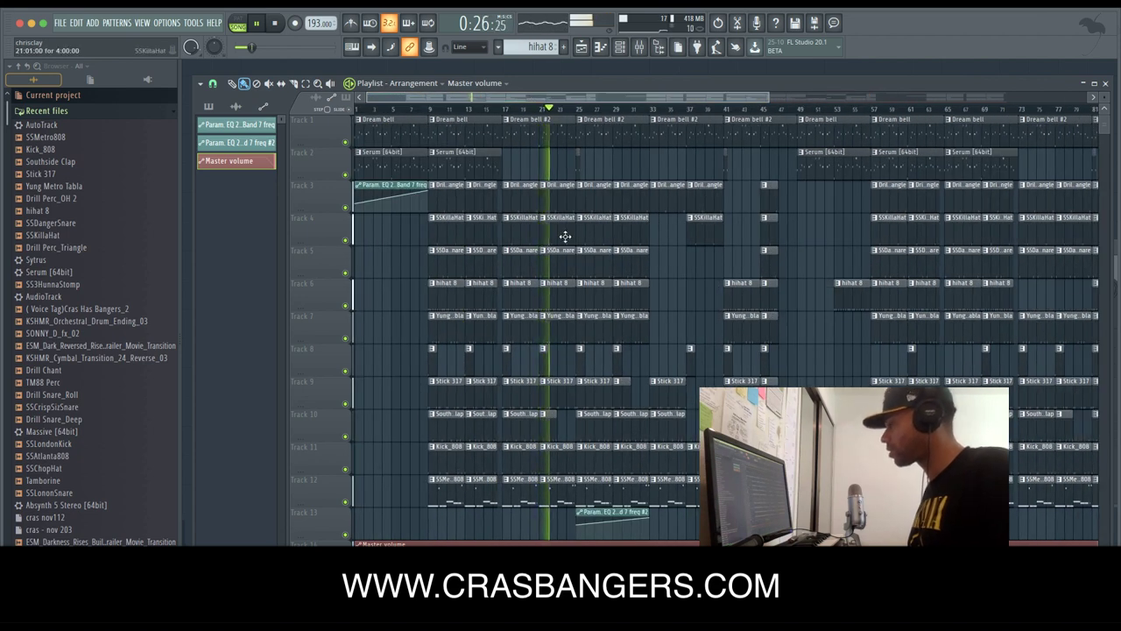
pyautogui.rightClick(616, 289)
pyautogui.click(642, 358)
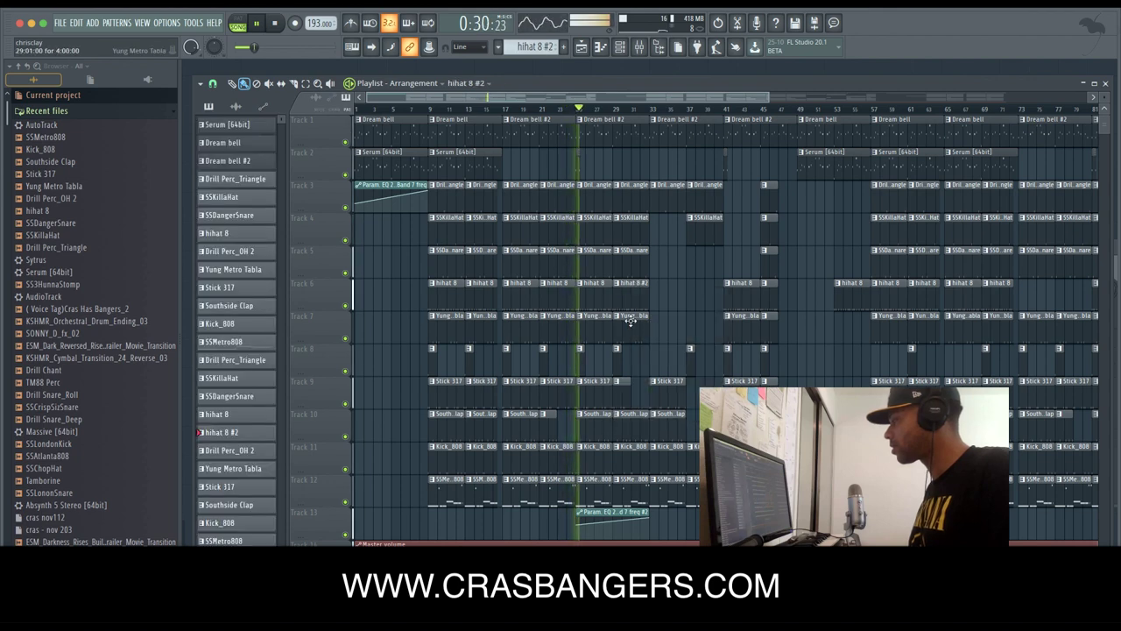
pyautogui.doubleClick(623, 300)
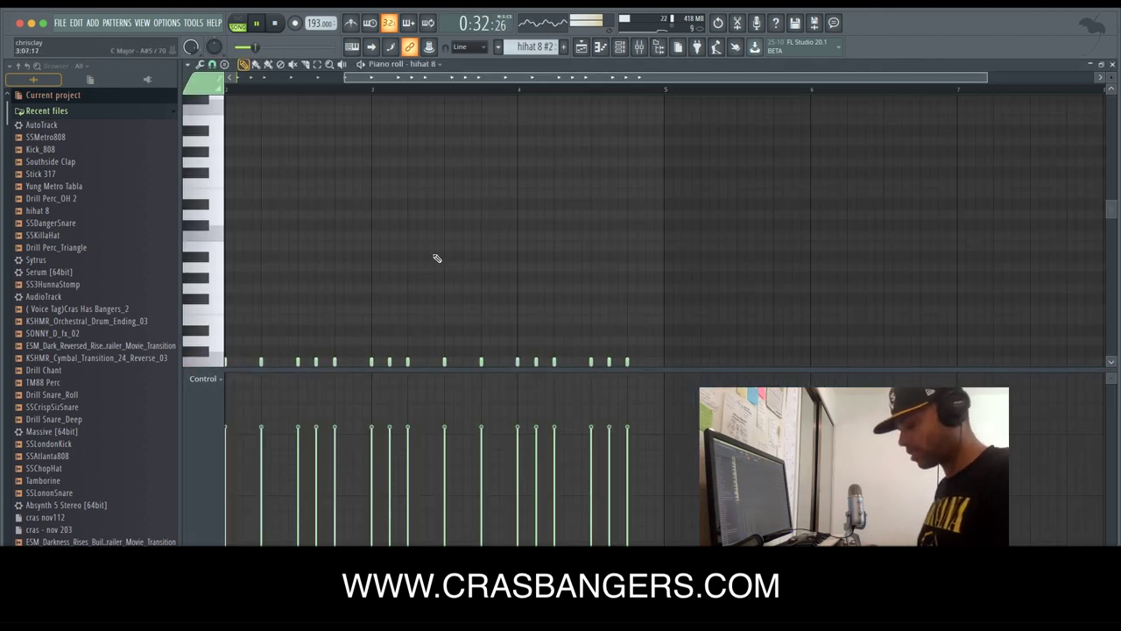
# Chop the C5 hi-hat note just before bar 3 into a fast roll of short notes.
pyautogui.scroll(-3, 437, 257)
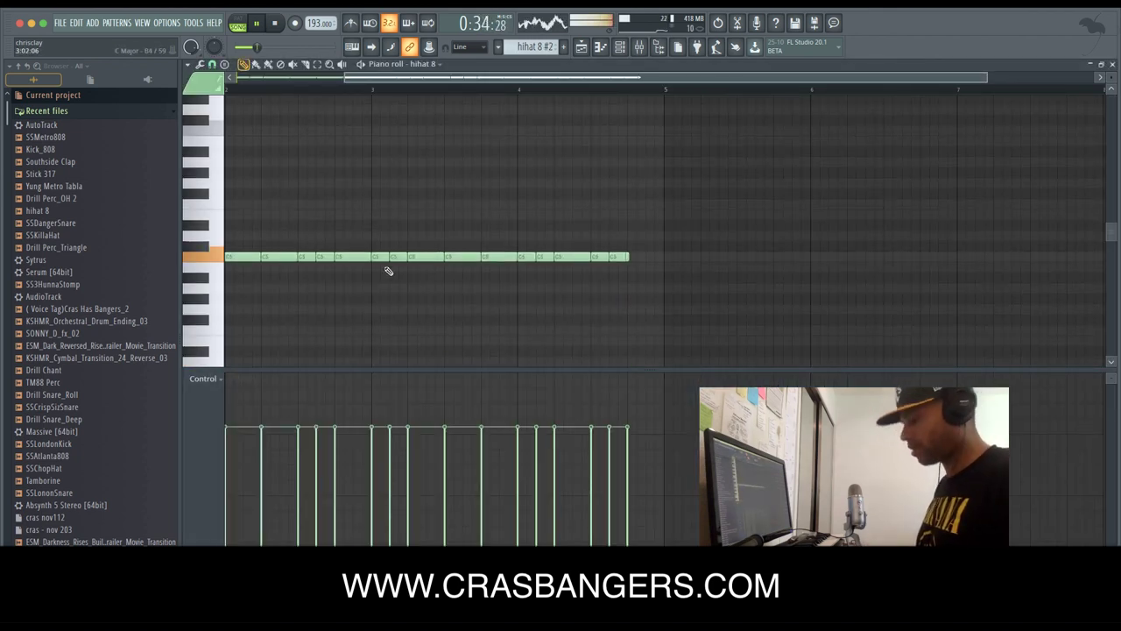
pyautogui.click(344, 260)
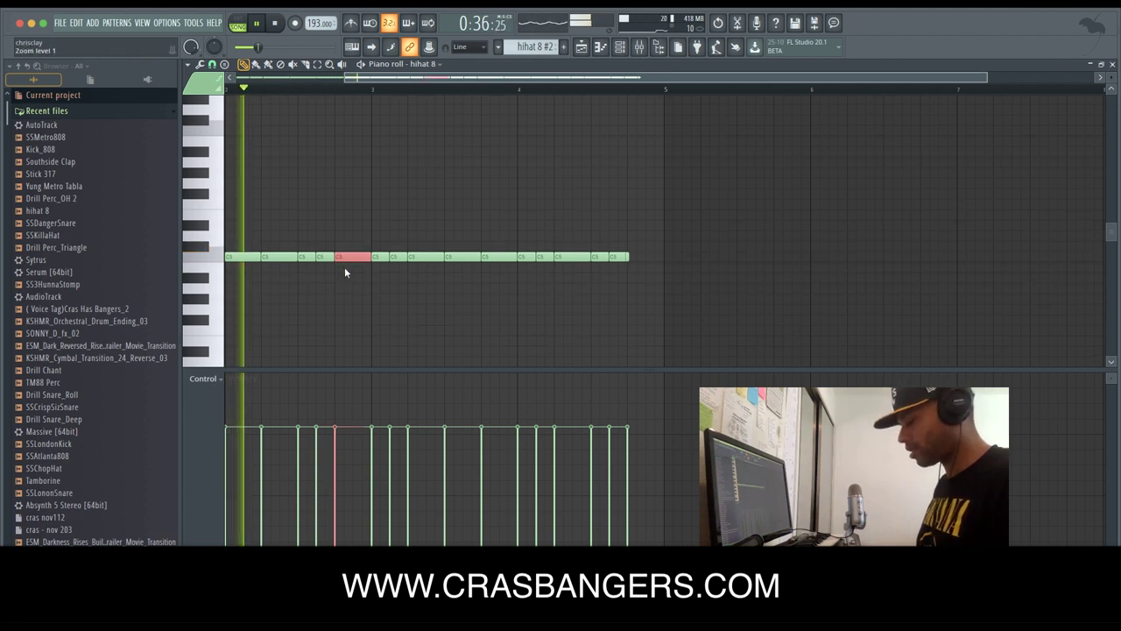
pyautogui.hotkey('ctrl', 'u')
pyautogui.click(504, 377)
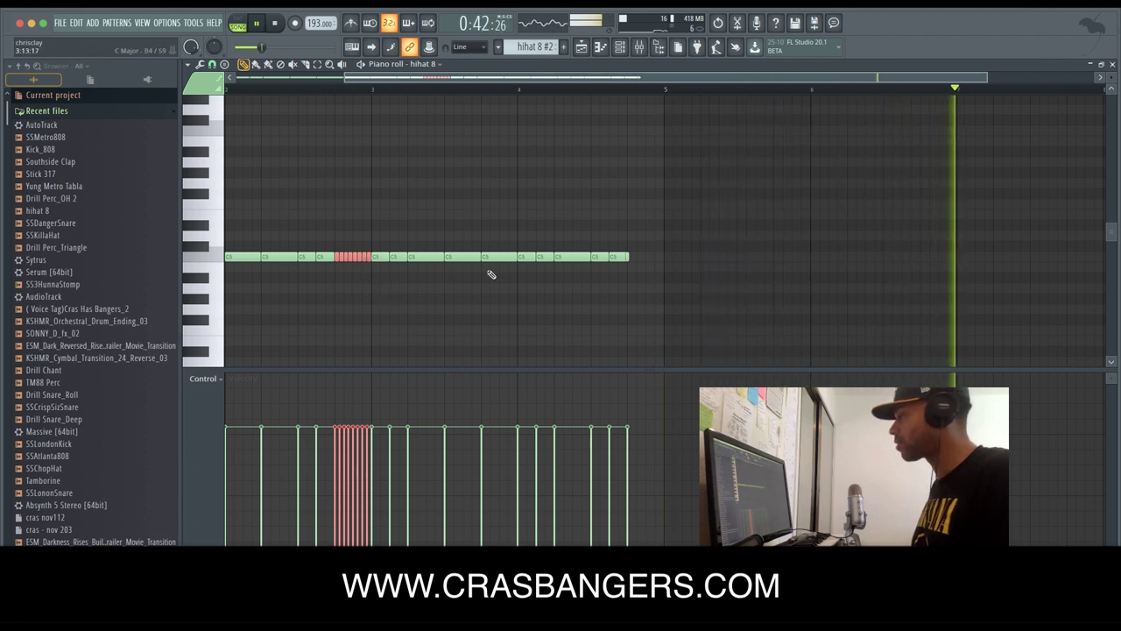
# Lower the last five notes of the hi-hat roll by three semitones and return to the playlist.
pyautogui.click(437, 249)
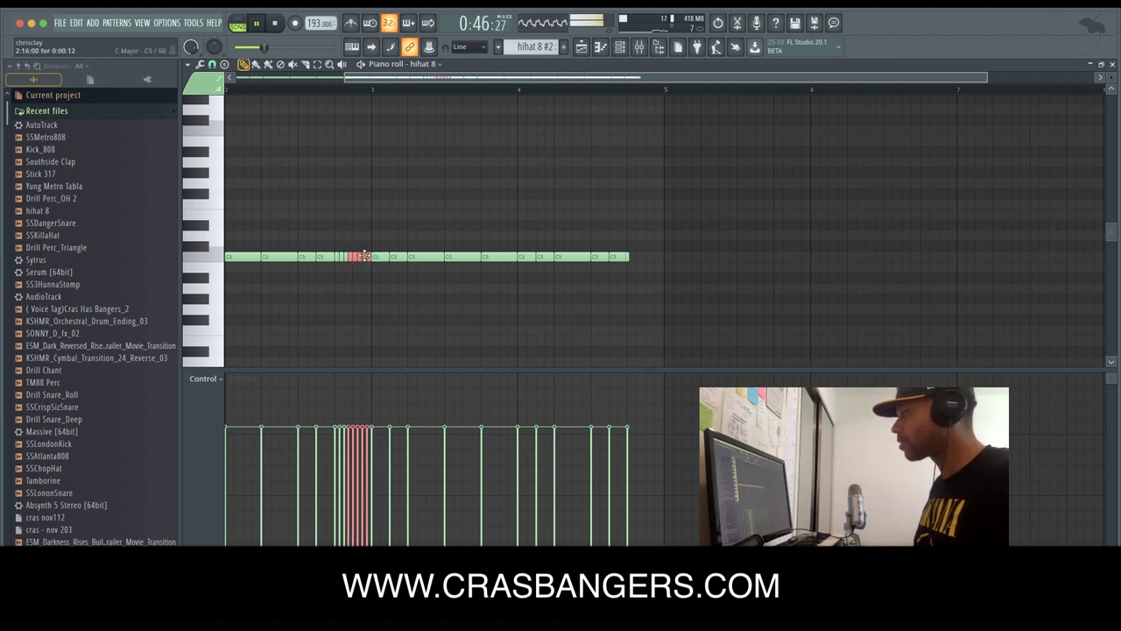
pyautogui.moveTo(364, 255); pyautogui.dragTo(360, 290)
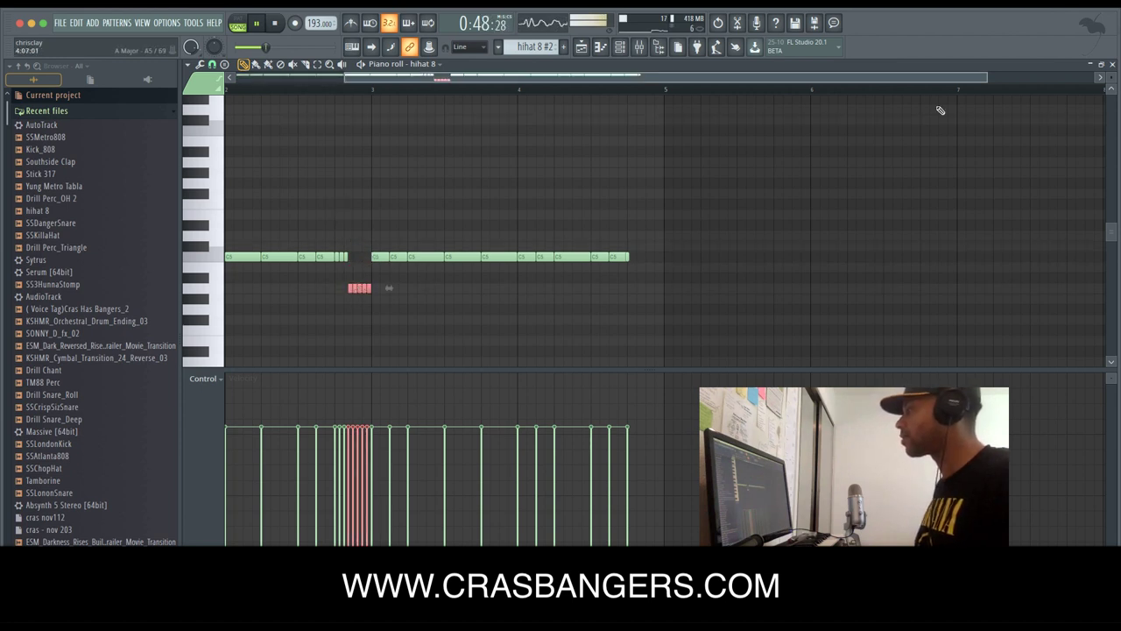
pyautogui.click(1112, 66)
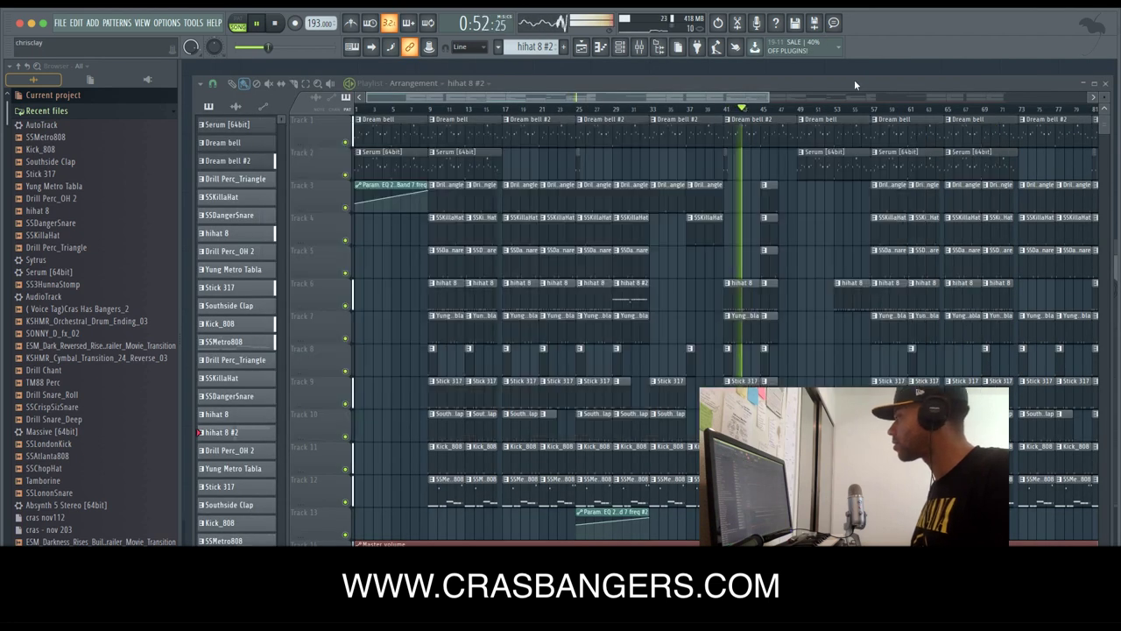
pyautogui.click(861, 83)
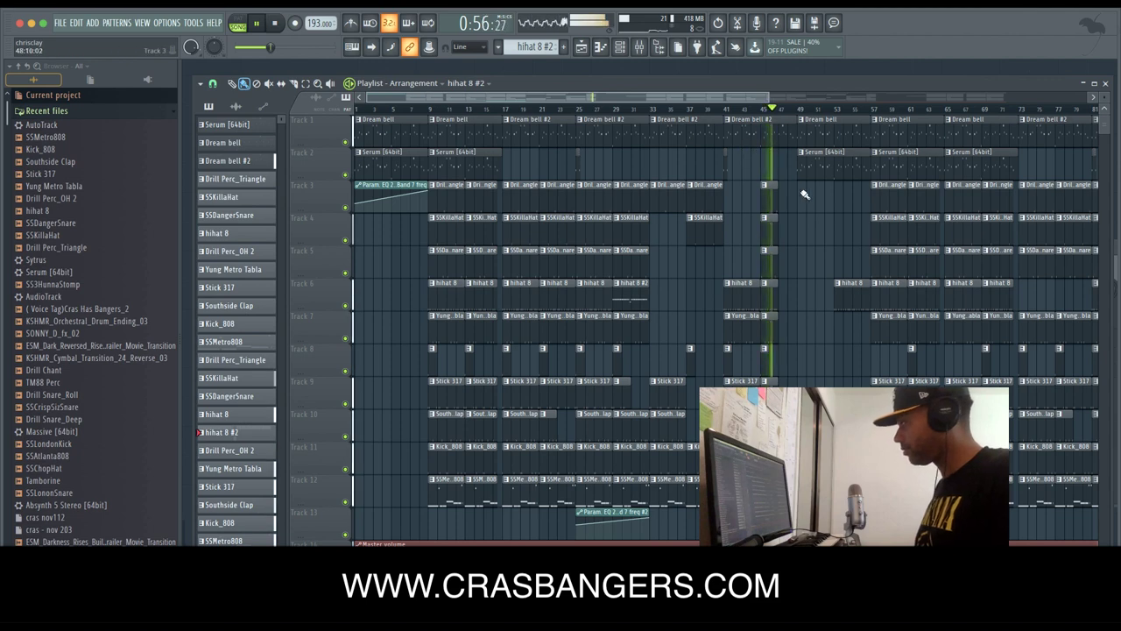
# Make the Serum clip at bar 49 on Track 2 unique and open it in the piano roll.
pyautogui.click(802, 153)
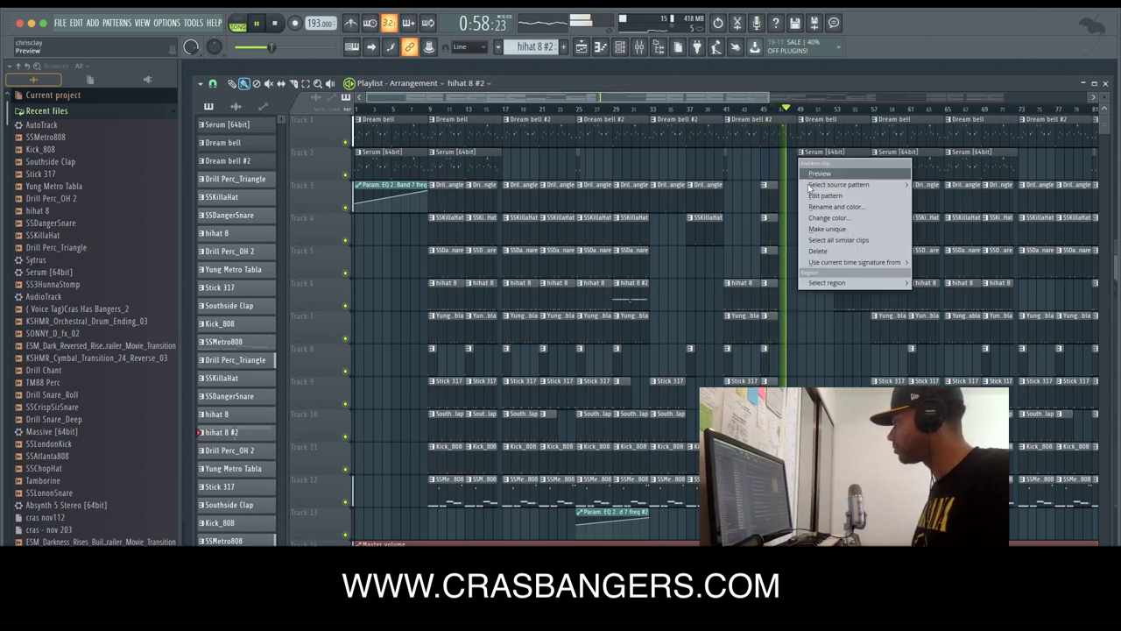
pyautogui.click(815, 230)
pyautogui.doubleClick(822, 172)
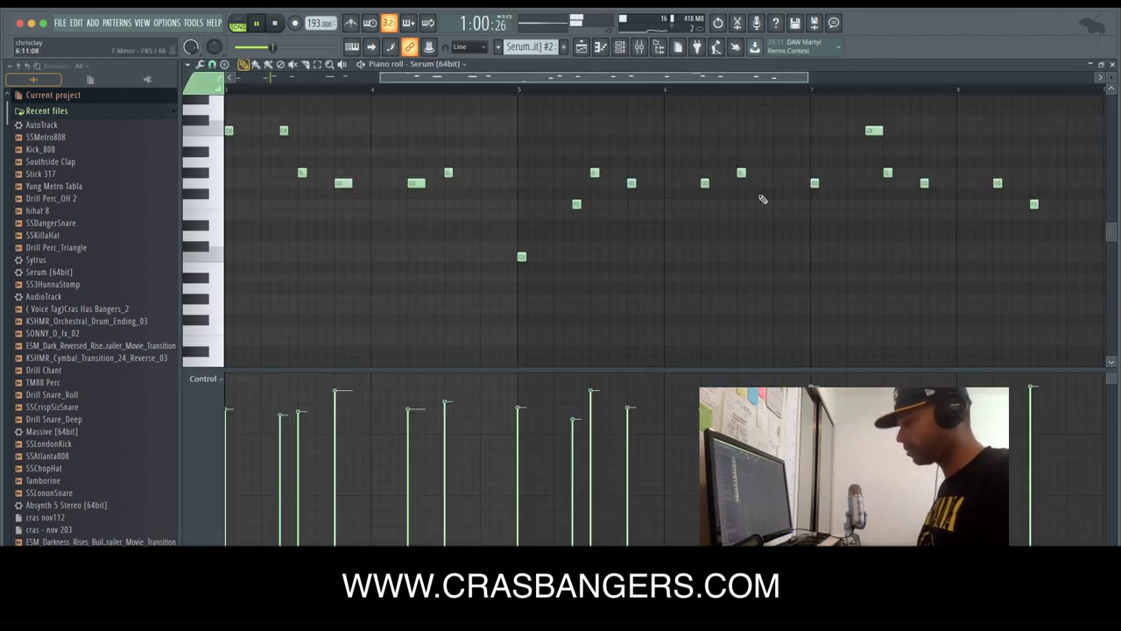
# Try transposing the Serum notes down an octave, shift them back up, and return to the playlist.
pyautogui.hotkey('ctrl', 'Up')
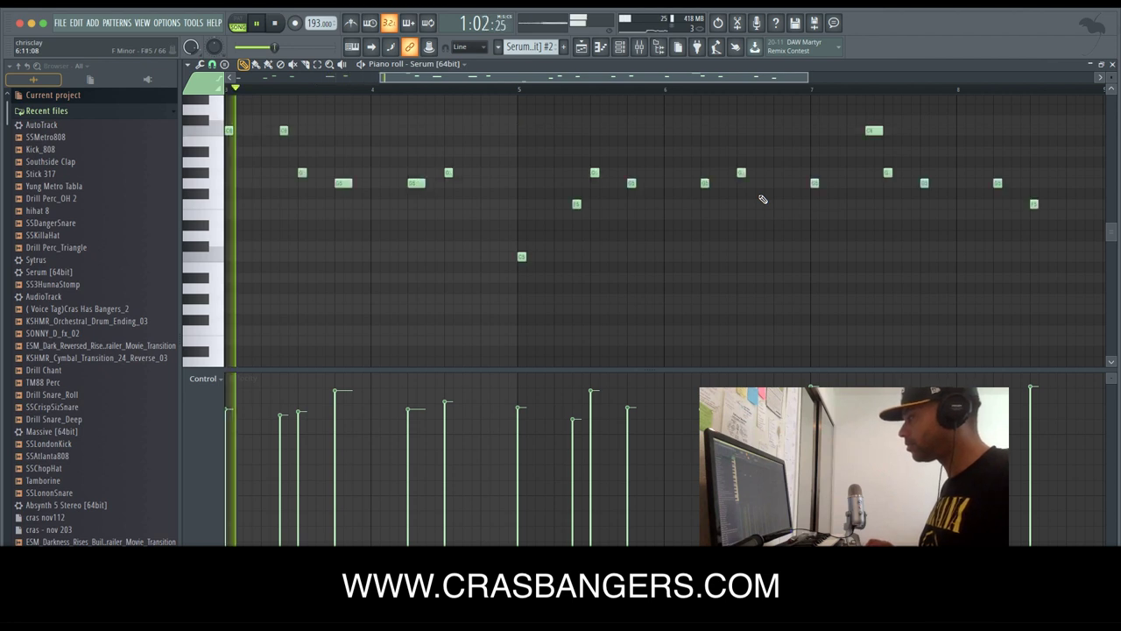
pyautogui.hotkey('ctrl', 'Down')
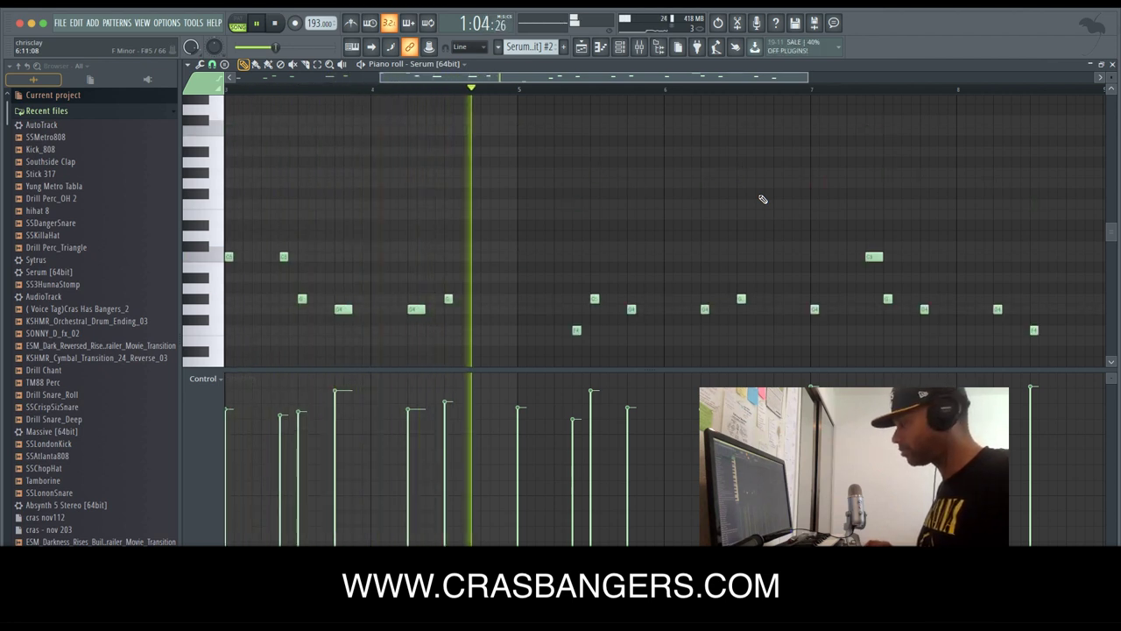
pyautogui.hotkey('ctrl', 'Up')
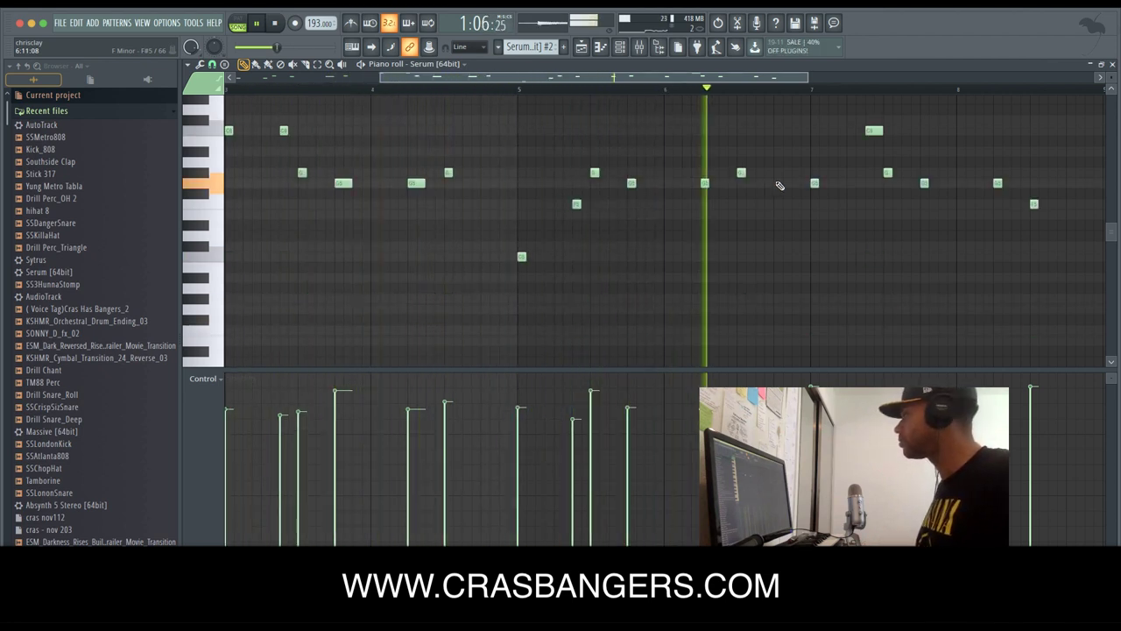
pyautogui.click(1113, 64)
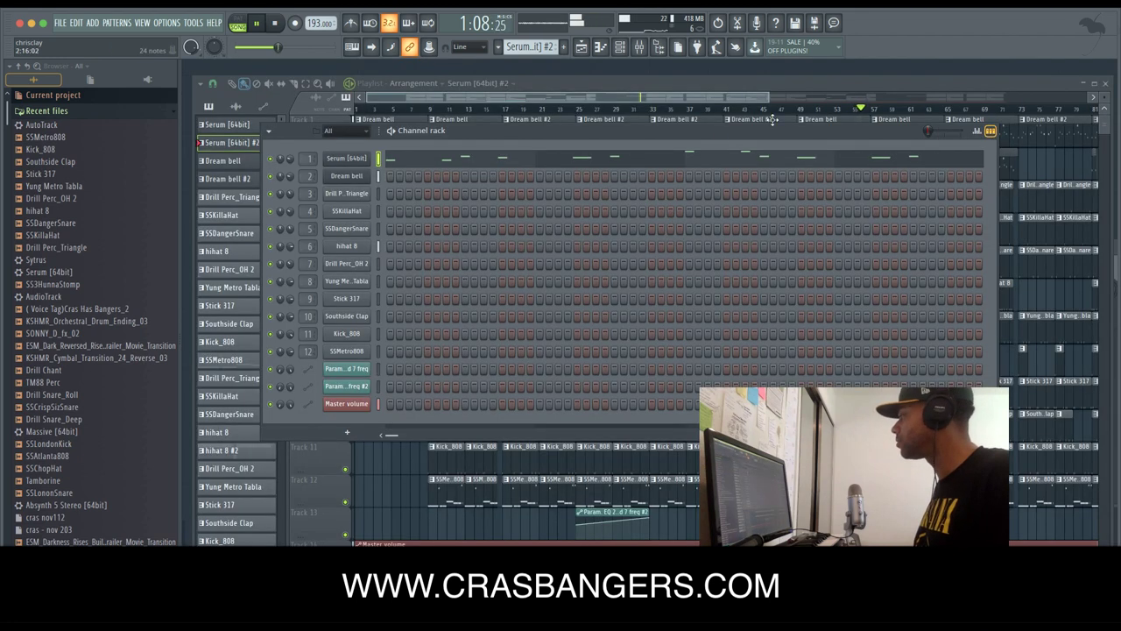
pyautogui.press('F6')
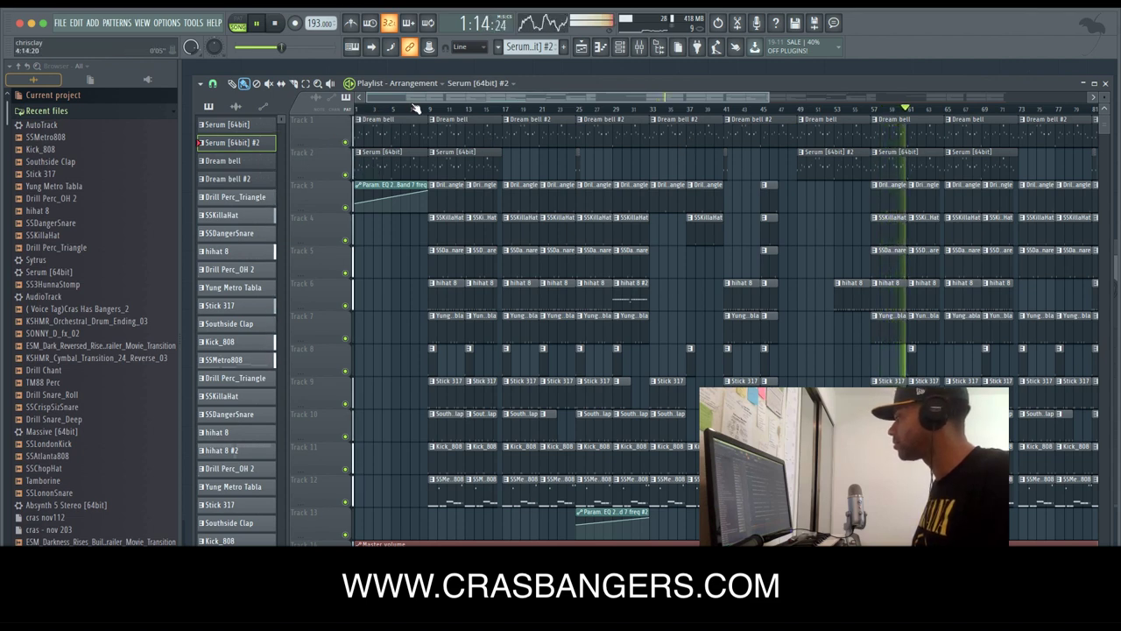
# Load Glitch2 in the first effect slot of mixer Insert 1 for the Serum melody.
pyautogui.doubleClick(833, 167)
pyautogui.click(1110, 64)
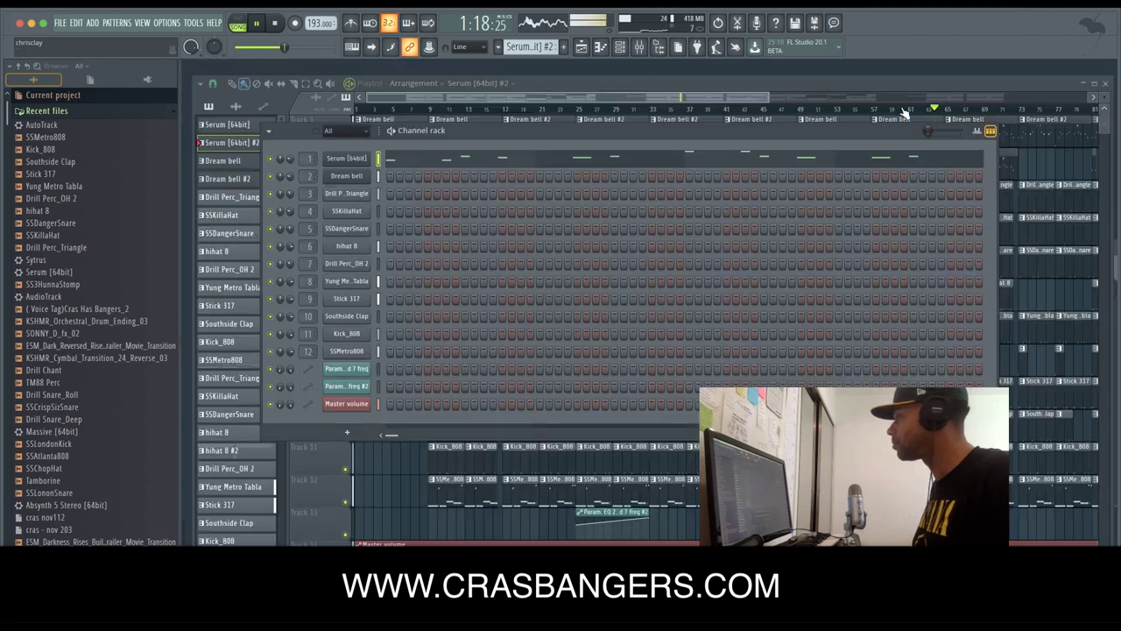
pyautogui.press('F9')
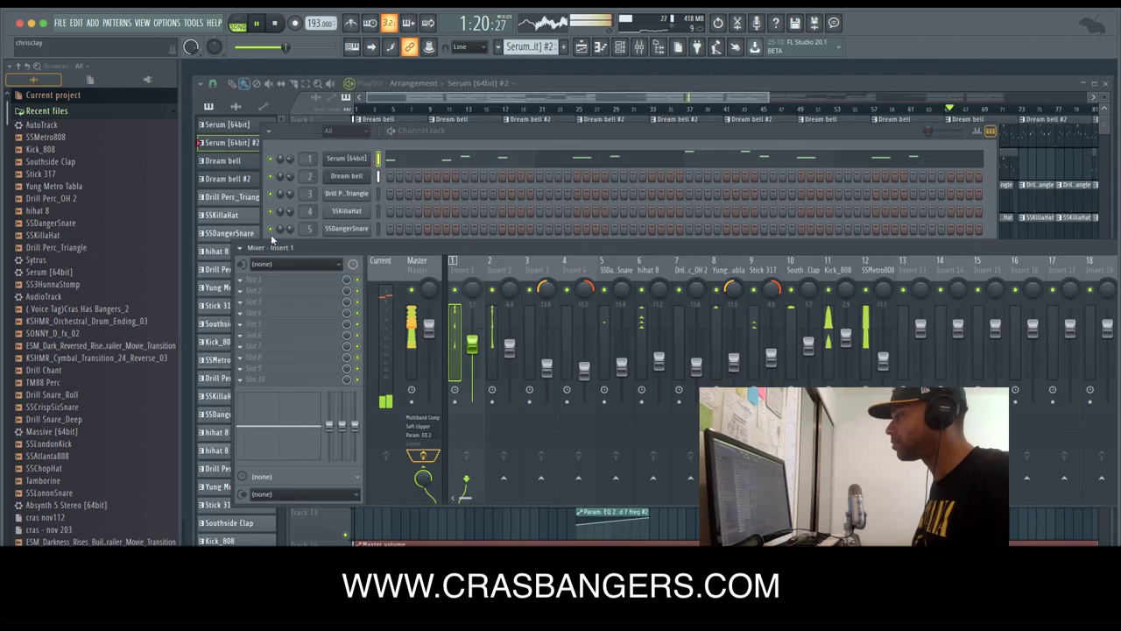
pyautogui.click(243, 281)
pyautogui.moveTo(263, 291)
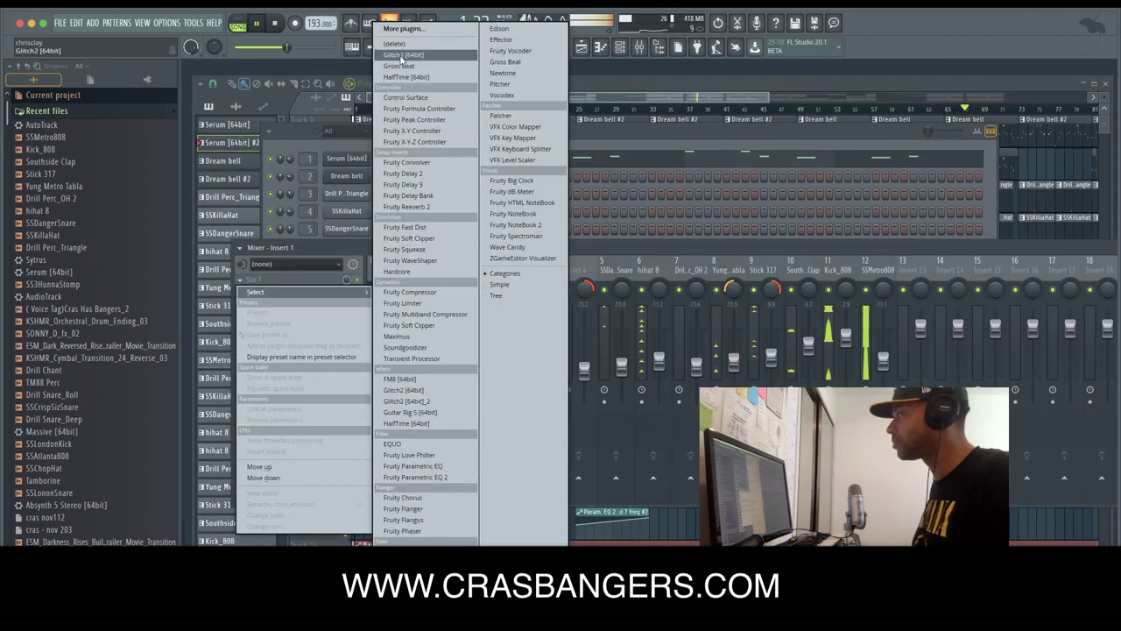
pyautogui.click(399, 58)
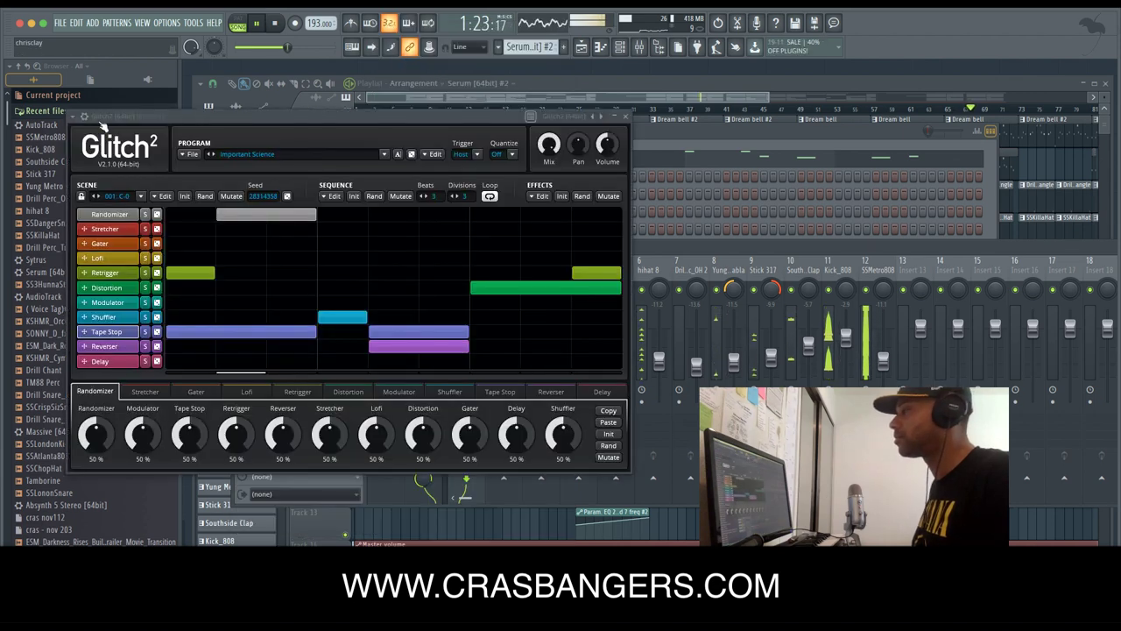
# Apply the TapeStop preset to Glitch2, view the plugin's detailed settings and close its window.
pyautogui.click(75, 120)
pyautogui.moveTo(91, 151)
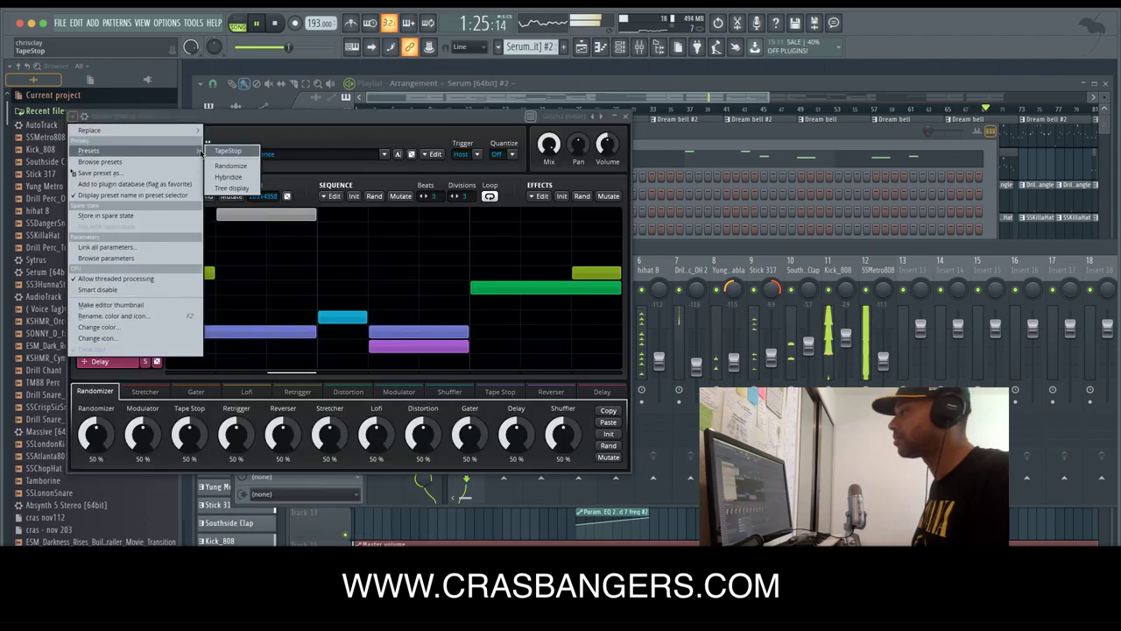
pyautogui.click(219, 153)
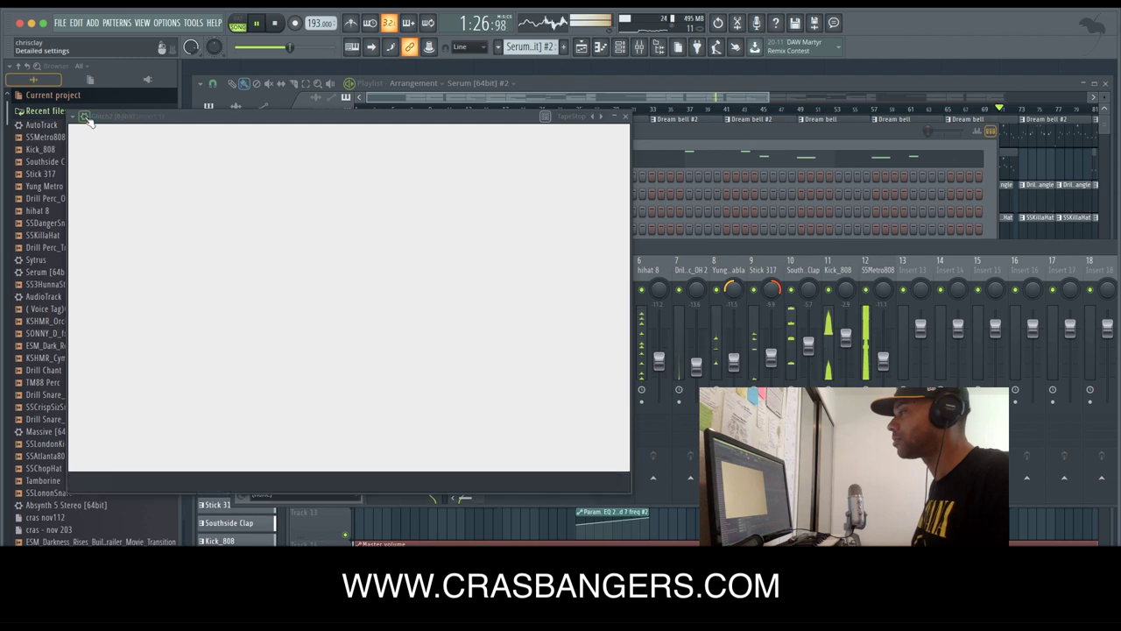
pyautogui.click(106, 133)
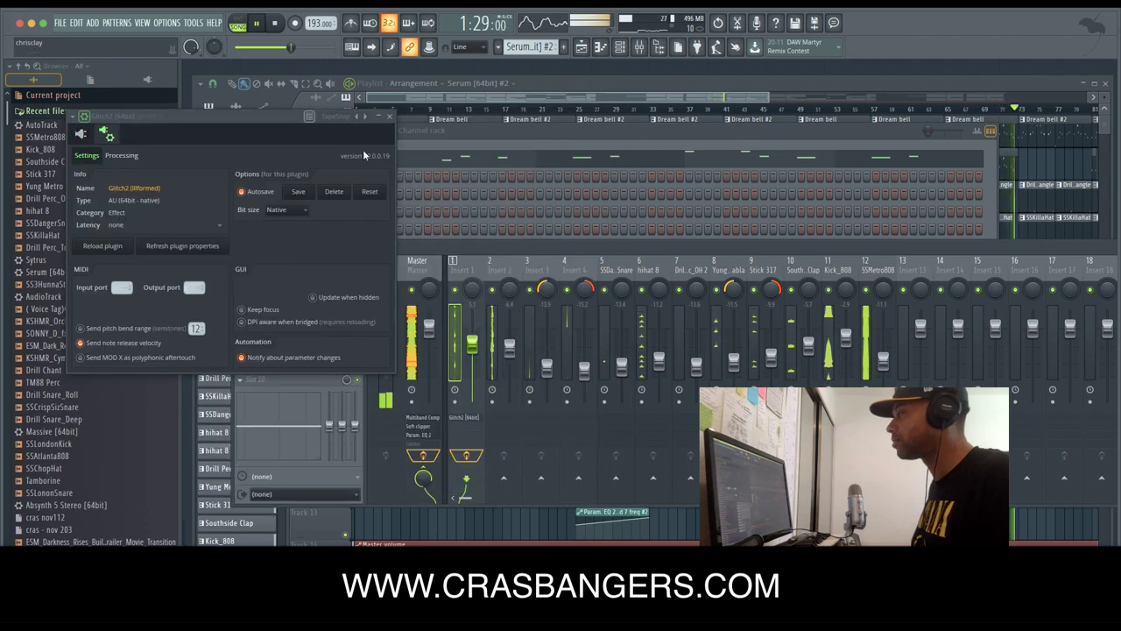
pyautogui.click(391, 118)
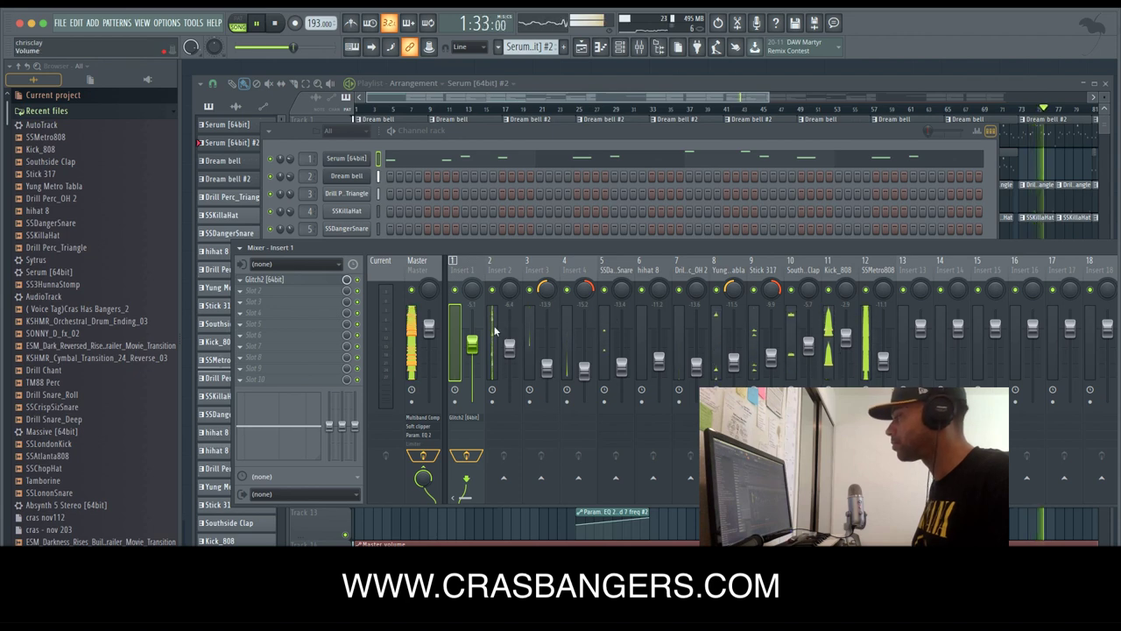
# Close the mixer and stop the song's playback.
pyautogui.moveTo(1007, 249); pyautogui.dragTo(802, 266)
pyautogui.click(1108, 267)
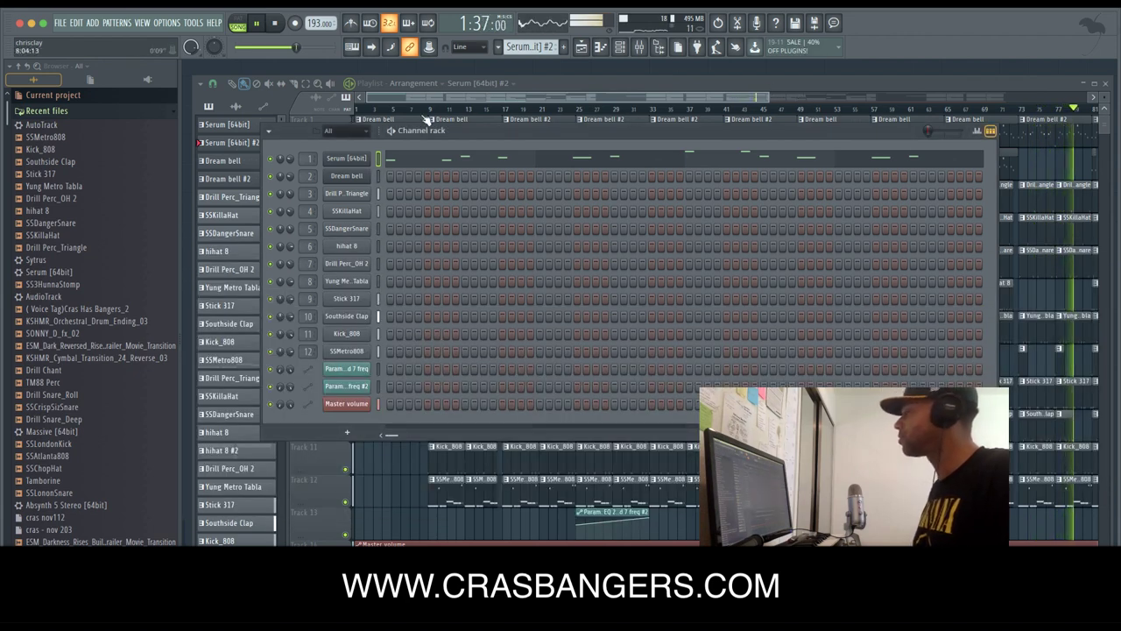
pyautogui.click(277, 24)
pyautogui.click(779, 4)
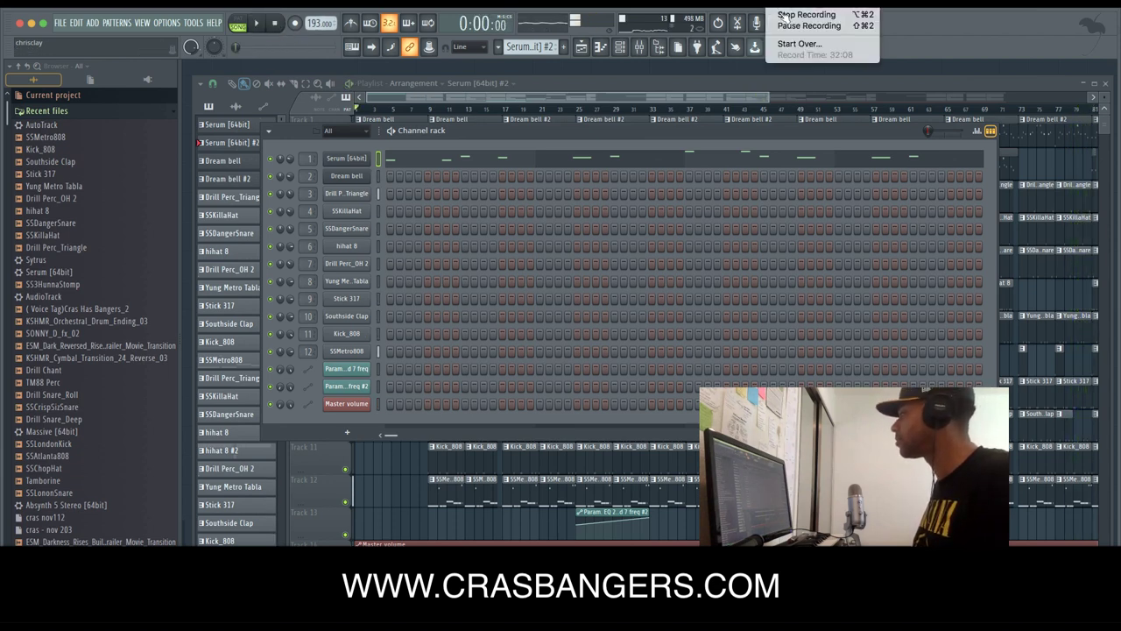